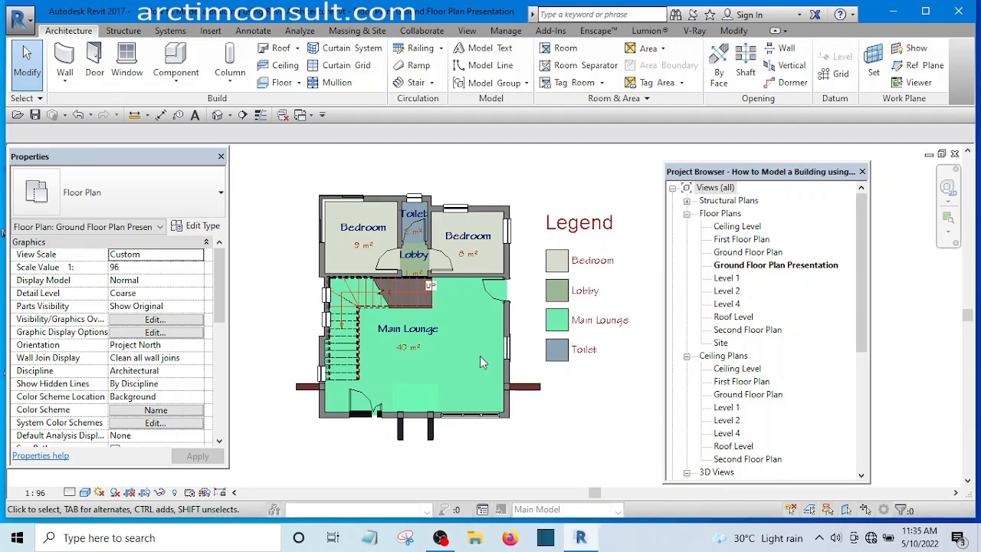
Step: Examine the finished ground floor presentation plan, its room names, area tags, colour fills and legend
scroll(481, 360, "up", 3)
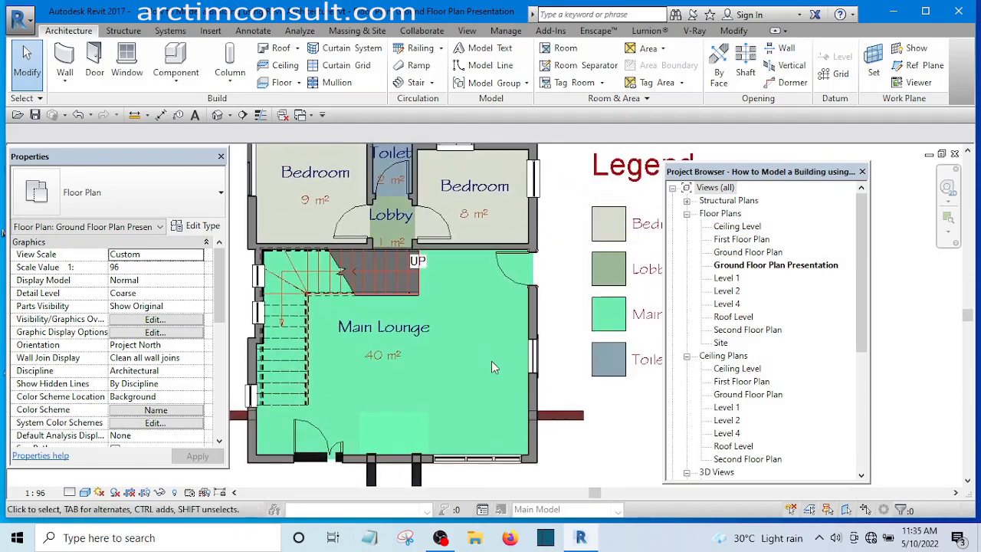
scroll(492, 361, "down", 2)
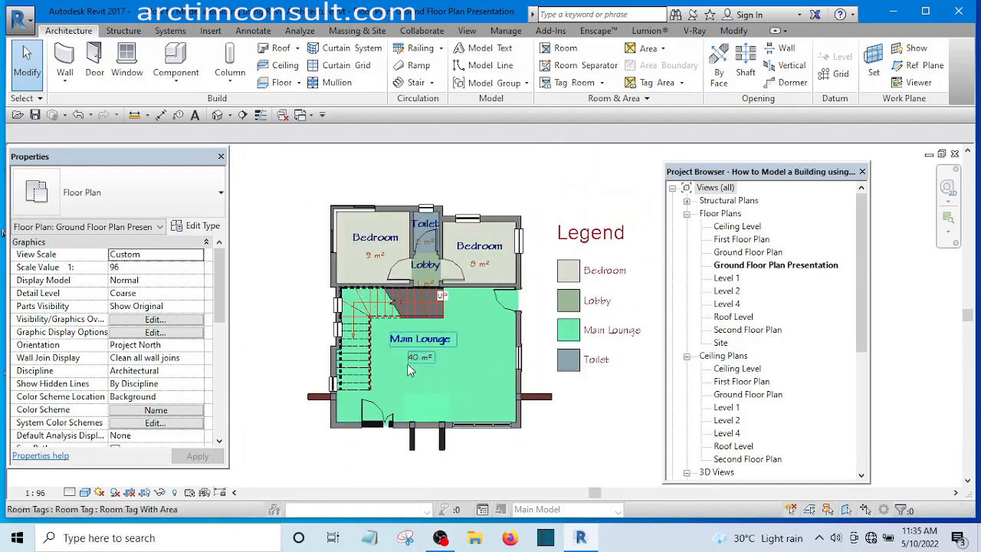
scroll(460, 387, "up", 3)
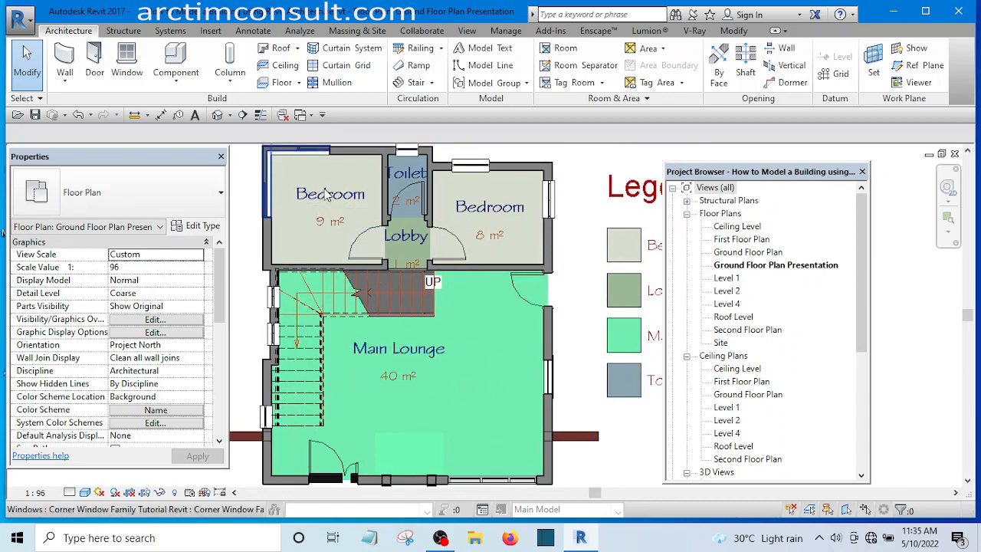
scroll(327, 194, "up", 3)
scroll(420, 217, "down", 3)
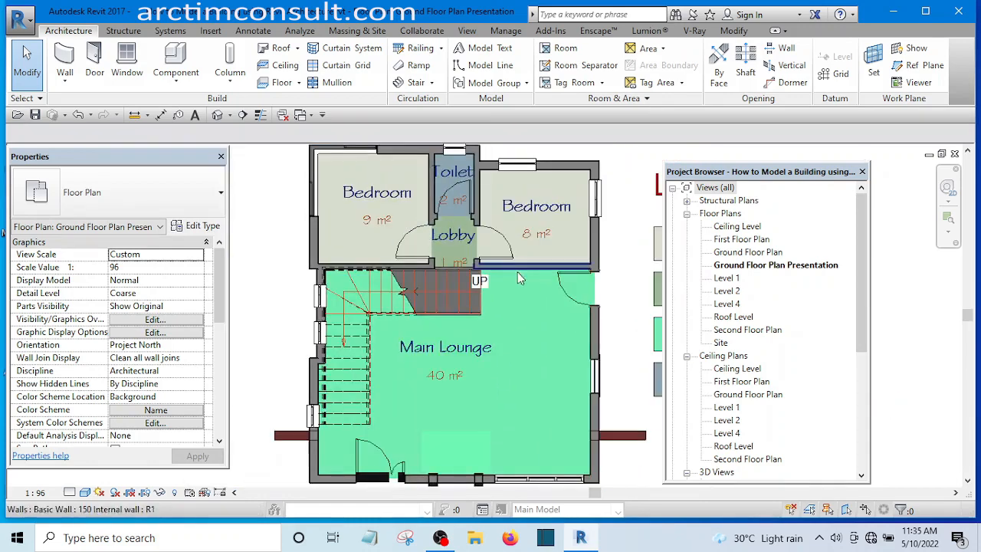
scroll(367, 243, "up", 5)
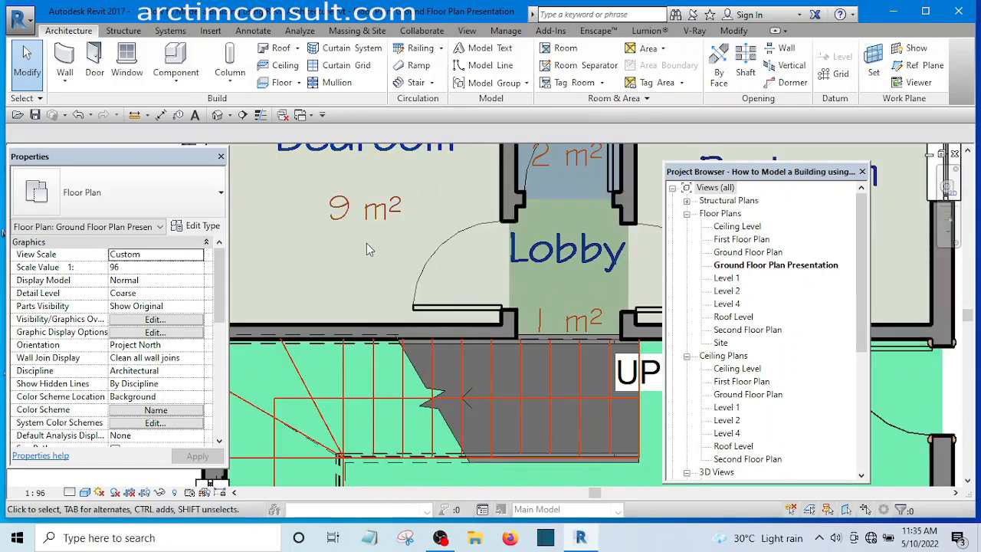
scroll(367, 243, "down", 3)
scroll(367, 244, "up", 2)
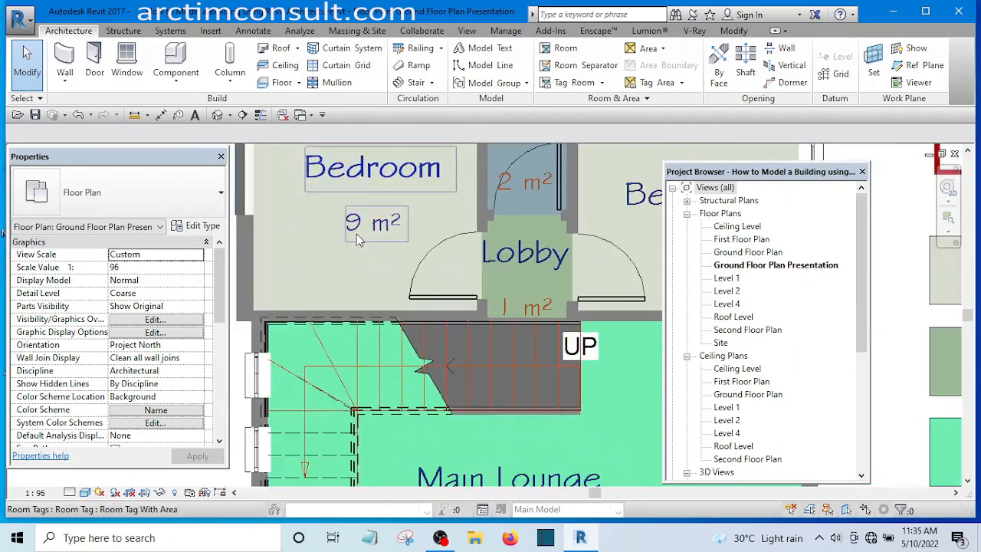
scroll(366, 234, "down", 5)
scroll(500, 246, "up", 1)
middle_click_drag(532, 388, 518, 358)
scroll(512, 352, "down", 1)
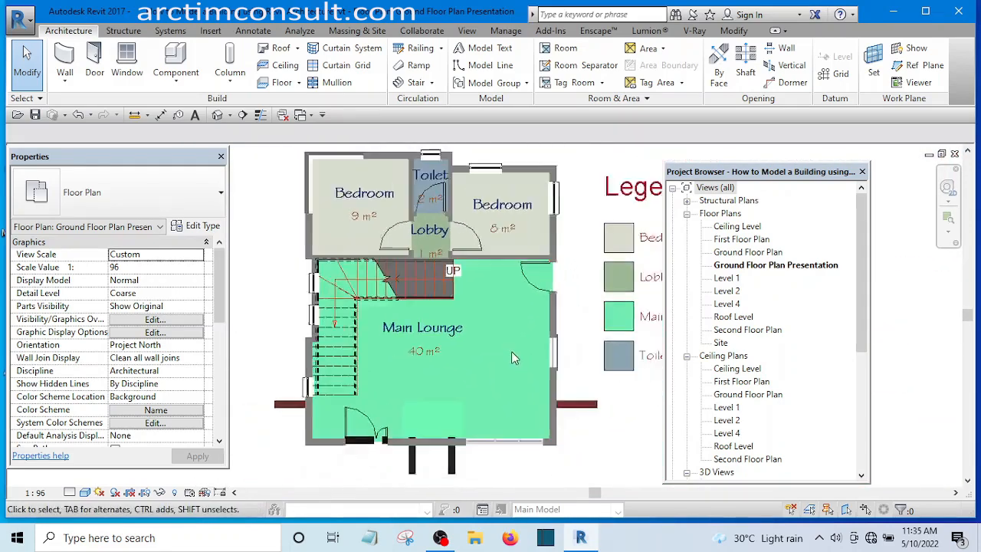
scroll(511, 351, "down", 1)
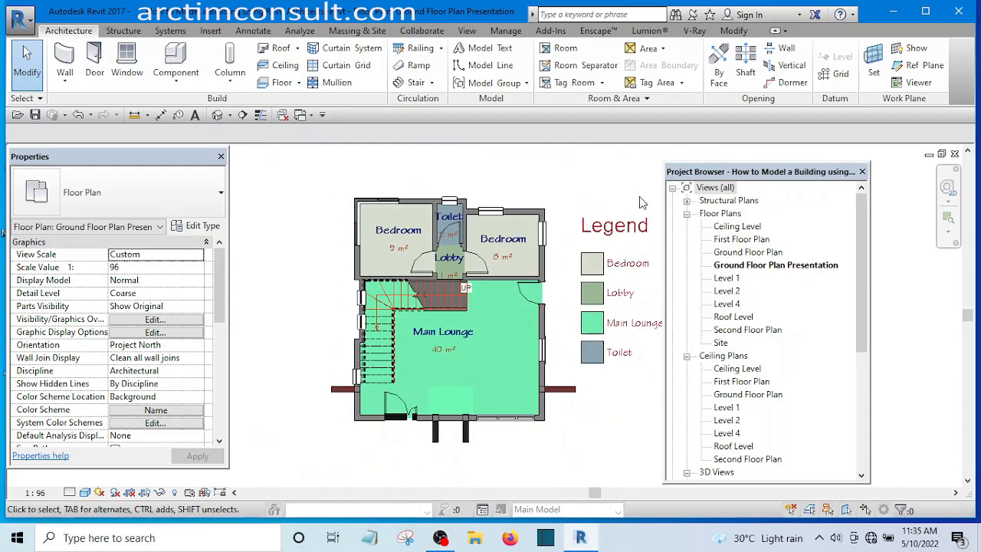
scroll(440, 341, "up", 4)
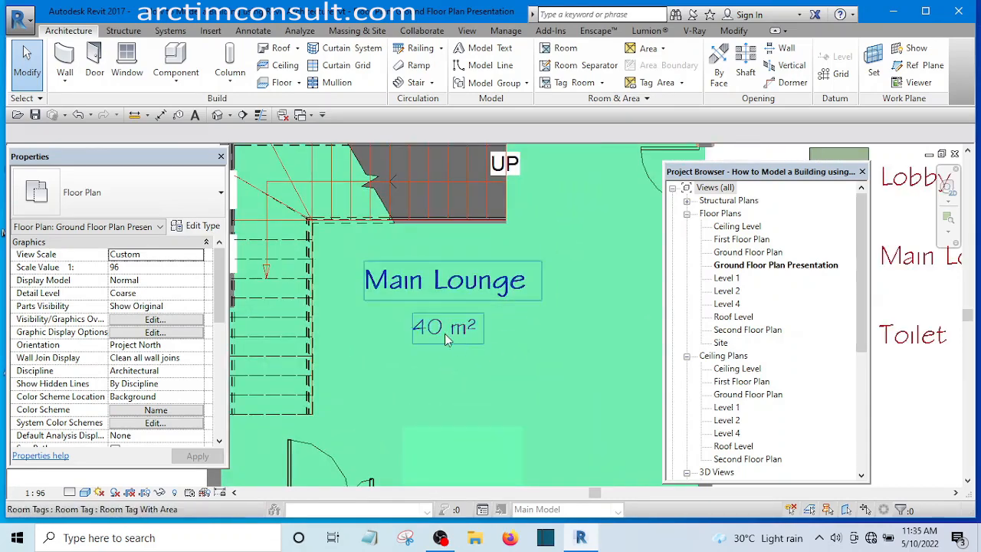
scroll(442, 330, "down", 2)
scroll(467, 322, "up", 1)
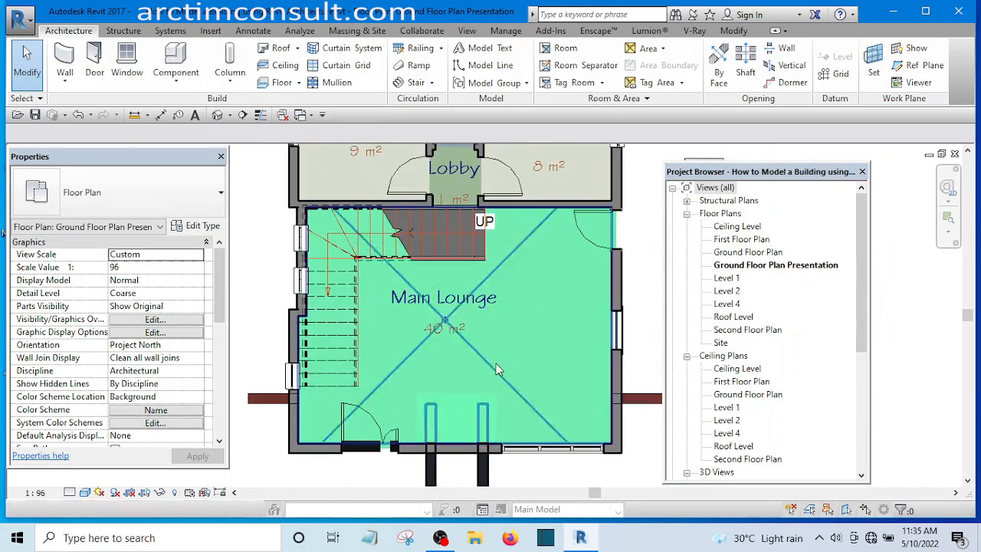
scroll(447, 357, "down", 2)
scroll(504, 361, "up", 1)
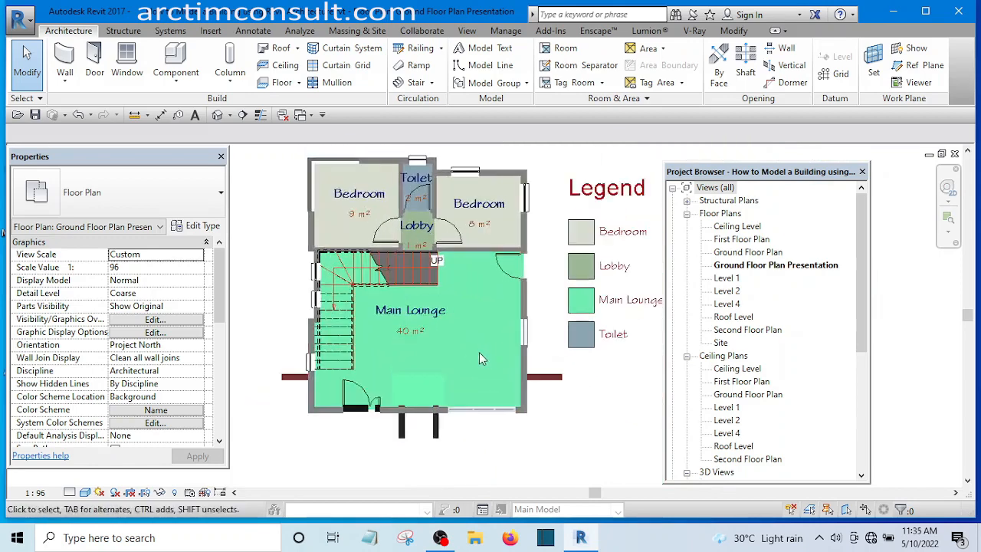
middle_click_drag(478, 356, 444, 376)
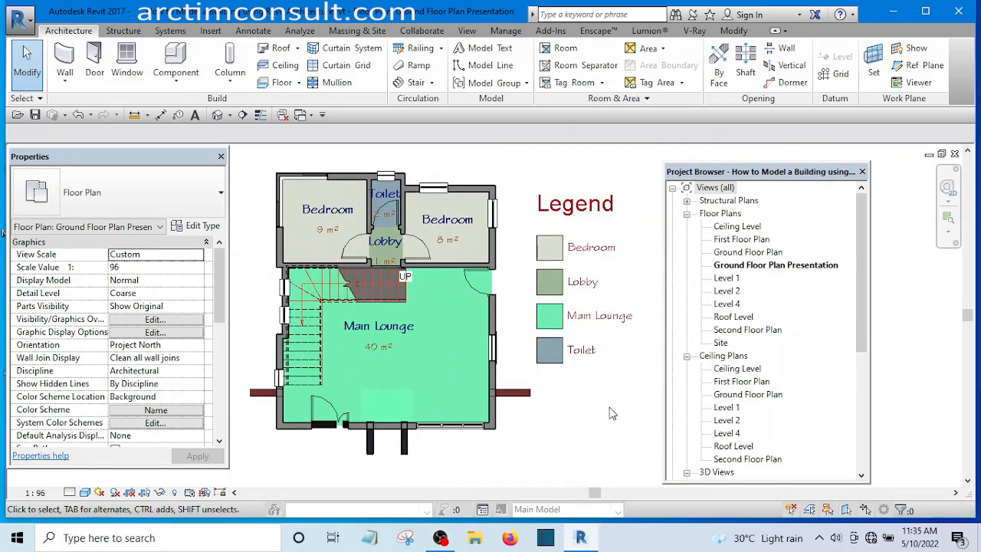
scroll(601, 402, "down", 1)
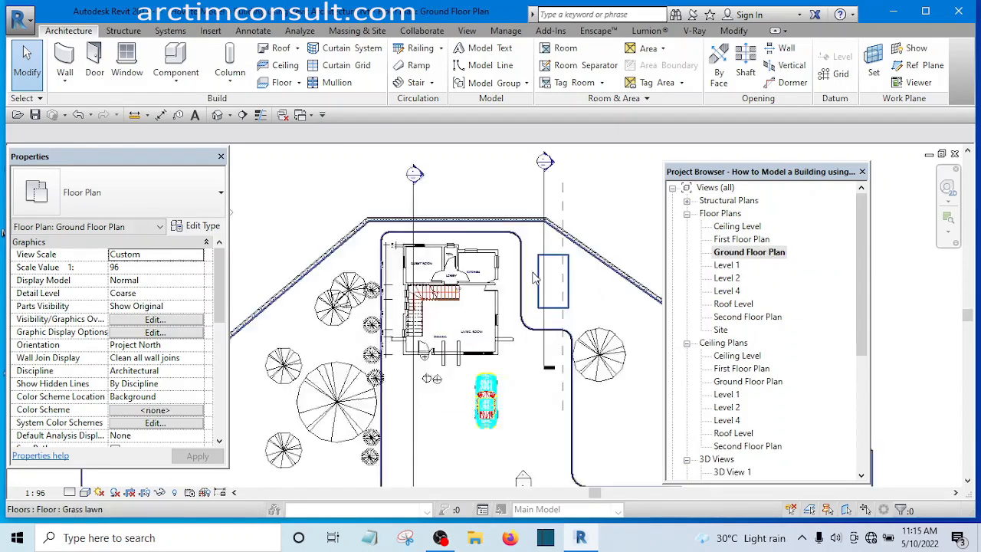
Step: Delete the lawn floor, driveway edging, northern and eastern fence and the section line east of the house
scroll(491, 260, "up", 3)
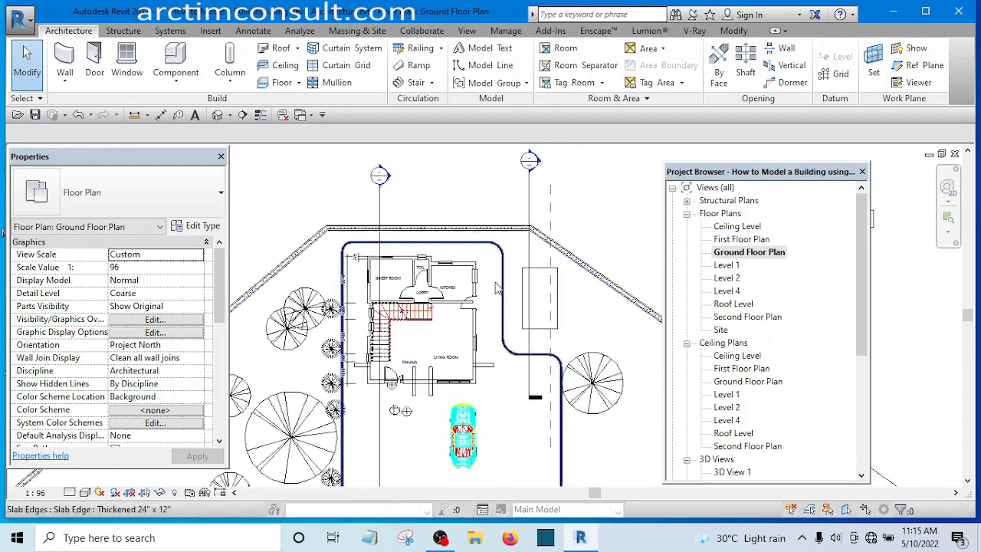
scroll(499, 243, "up", 3)
left_click_drag(572, 183, 455, 345)
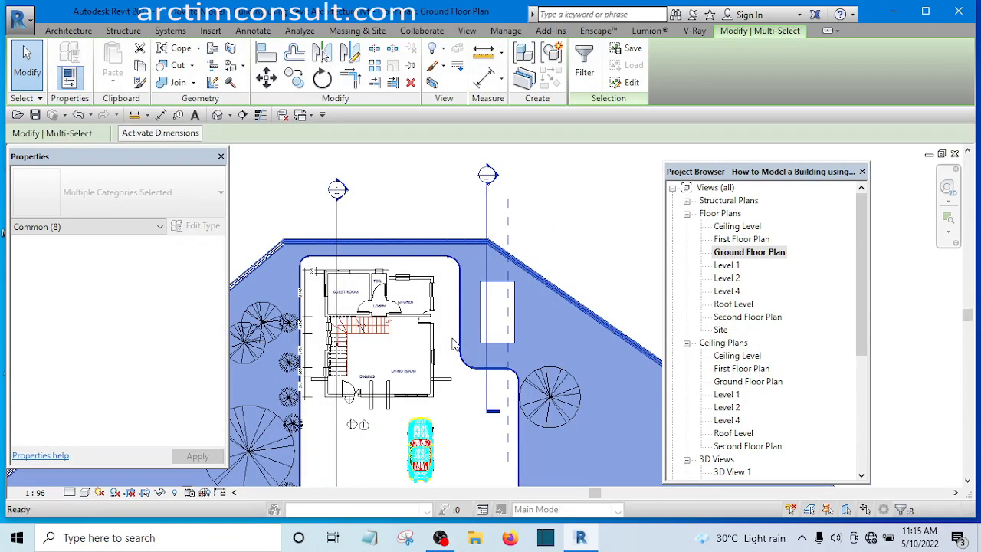
key("Delete")
Step: Delete the remaining diagonal fence and the four trees beside it west of the house
scroll(454, 345, "down", 3)
scroll(407, 206, "up", 3)
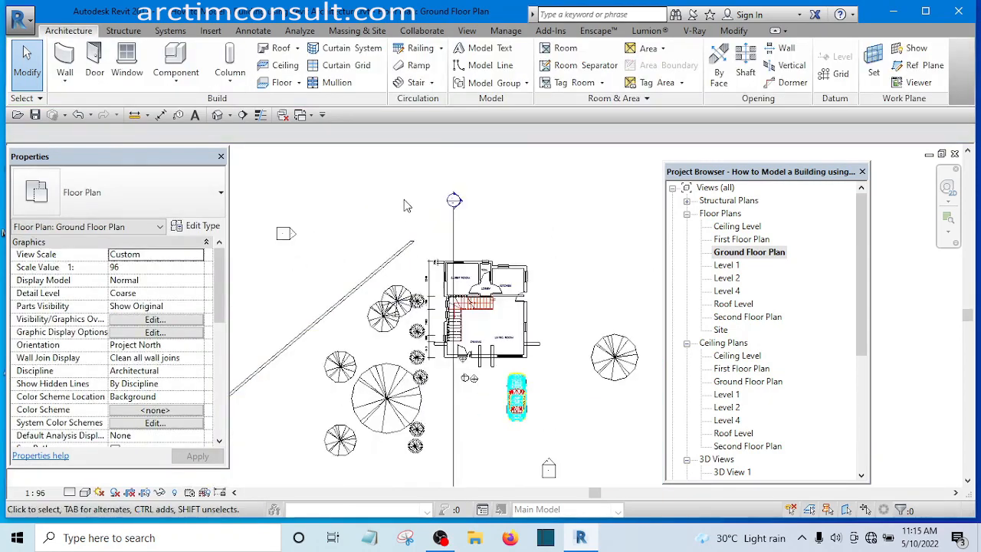
left_click_drag(405, 200, 331, 424)
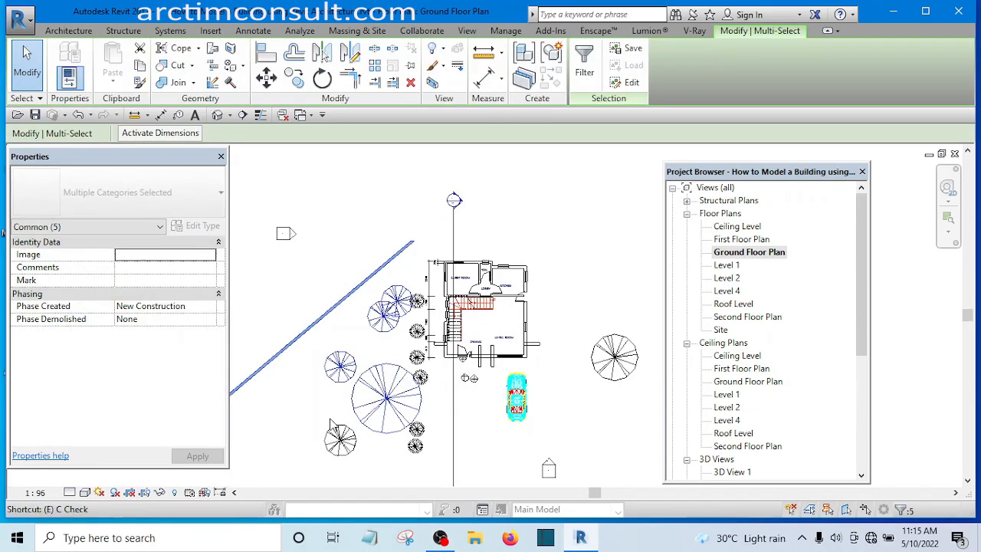
key("Delete")
Step: Delete the column of shrubs, the last western tree and the dimension strings along the house's west side
scroll(361, 422, "up", 3)
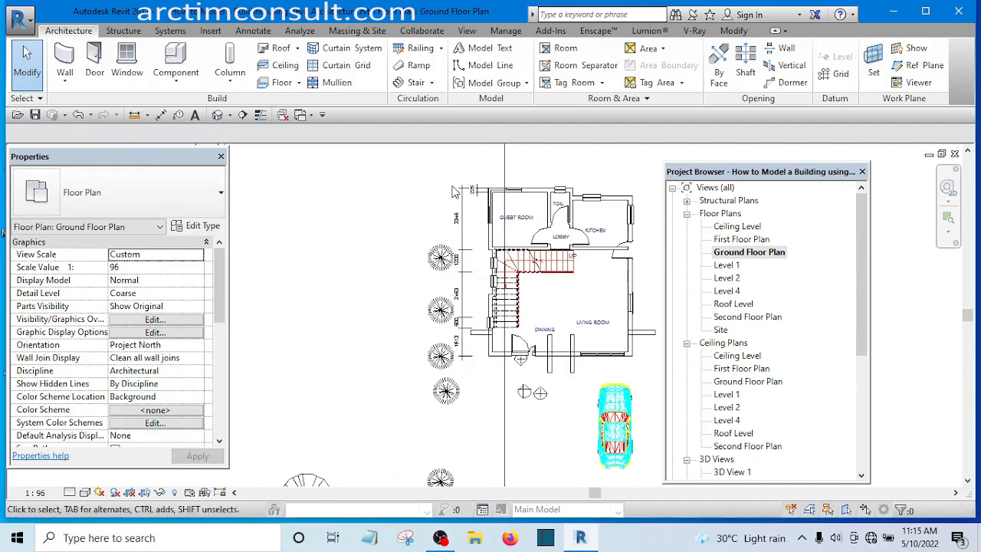
scroll(467, 173, "down", 3)
left_click_drag(468, 156, 331, 430)
key("Delete")
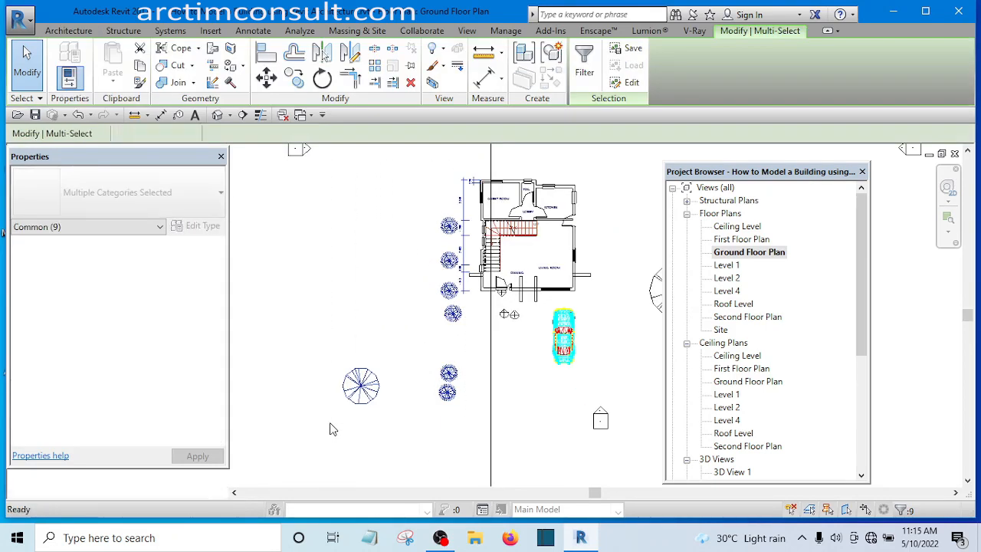
Step: Delete the tree east of the house and the car parked in front of it
middle_click_drag(473, 404, 294, 384)
left_click_drag(571, 401, 481, 201)
key("Delete")
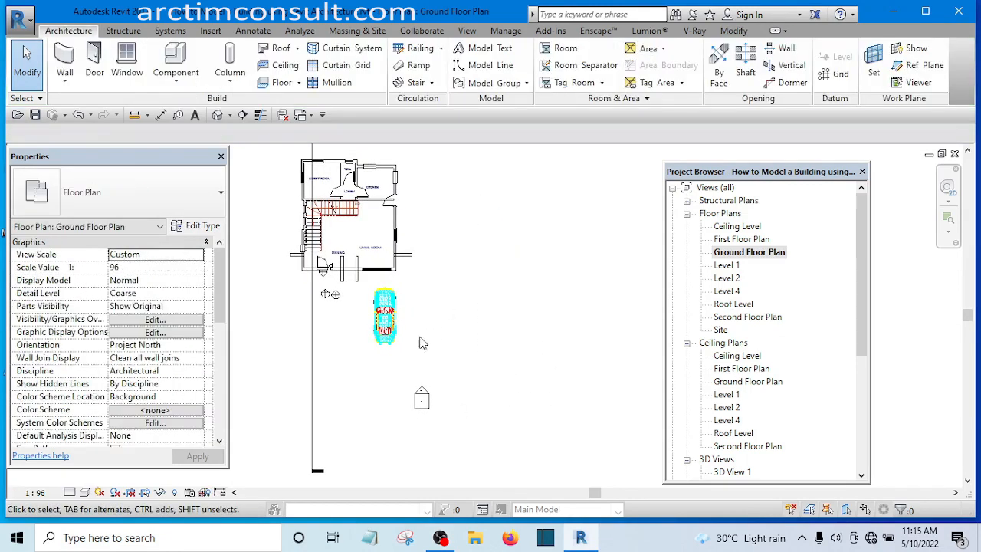
scroll(406, 368, "up", 2)
left_click(349, 267)
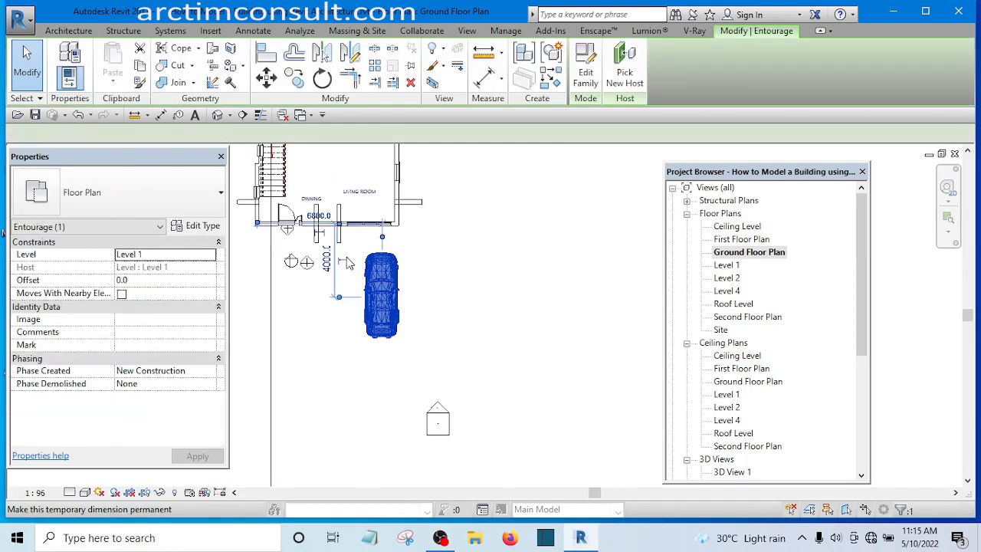
key("Delete")
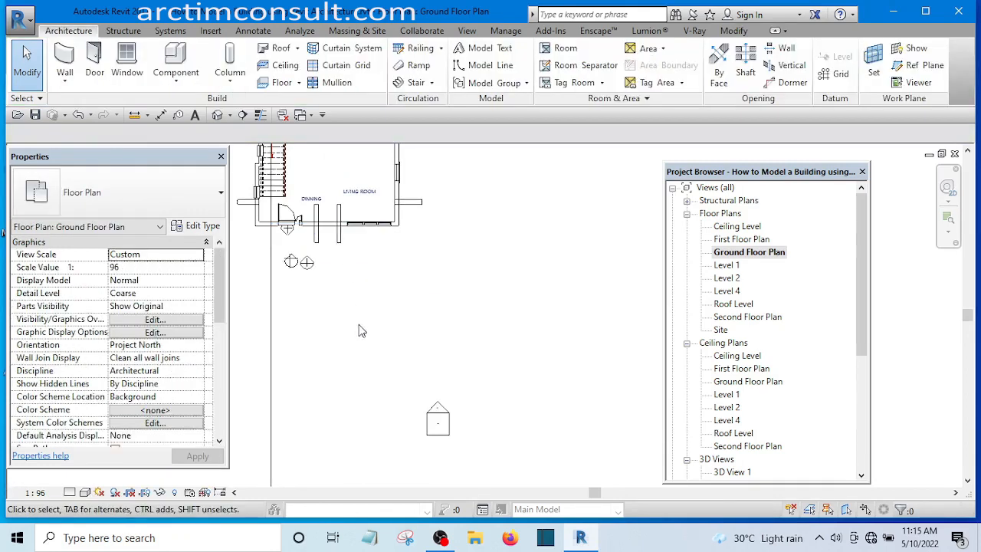
Step: Delete the section line through the house and the two round view markers in front of the entrance
middle_click_drag(359, 329, 526, 354)
scroll(526, 354, "up", 1)
left_click_drag(581, 364, 439, 325)
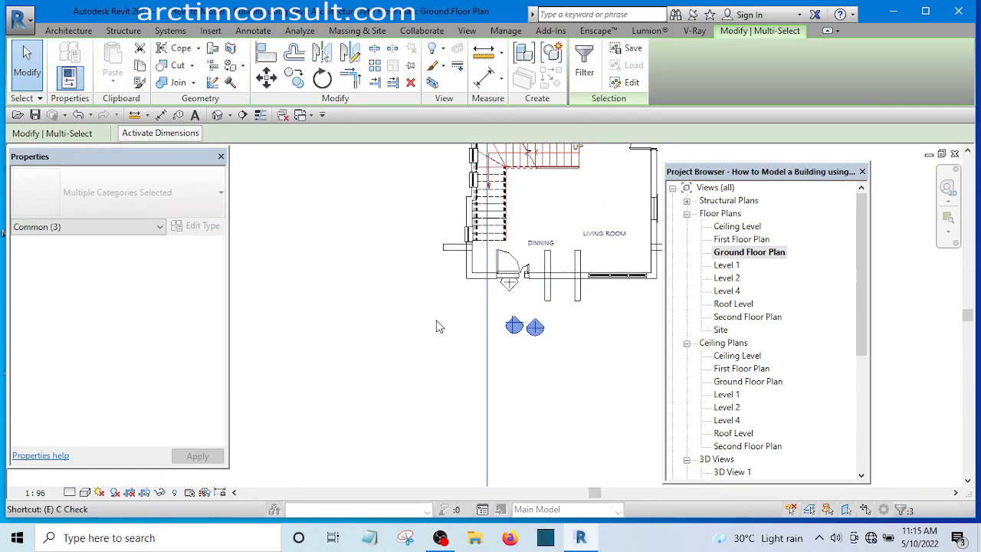
key("Delete")
Step: Duplicate the Ground Floor Plan view with detailing
scroll(429, 322, "down", 4)
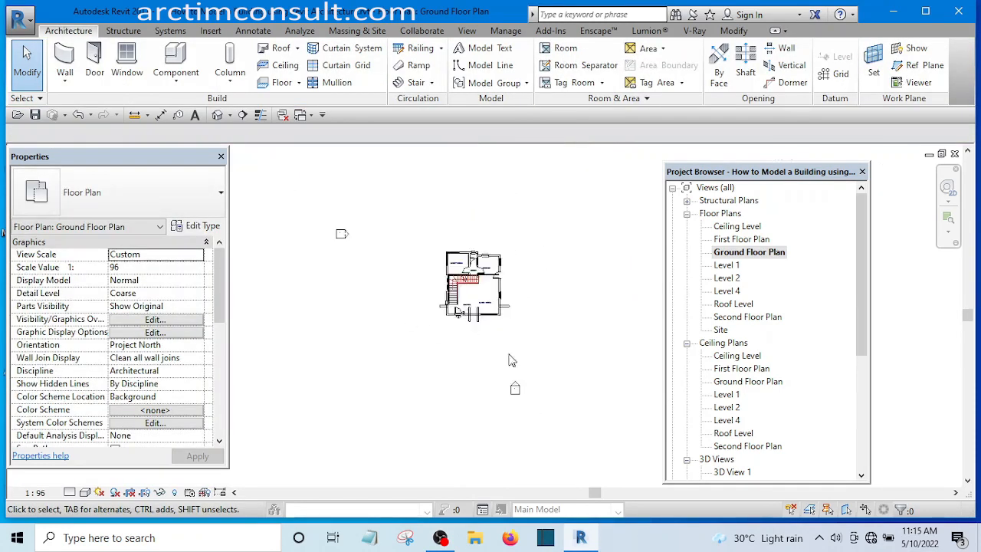
scroll(512, 307, "up", 3)
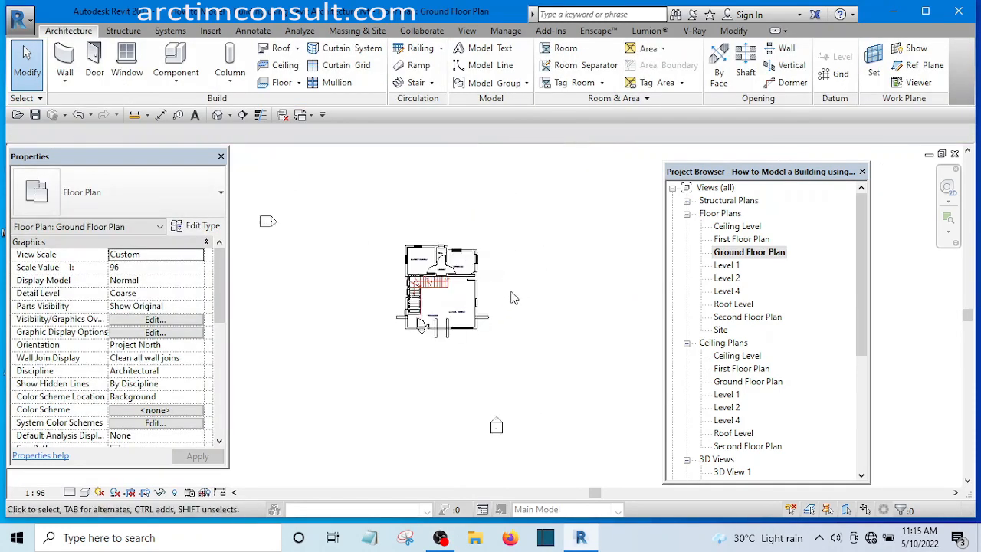
right_click(729, 253)
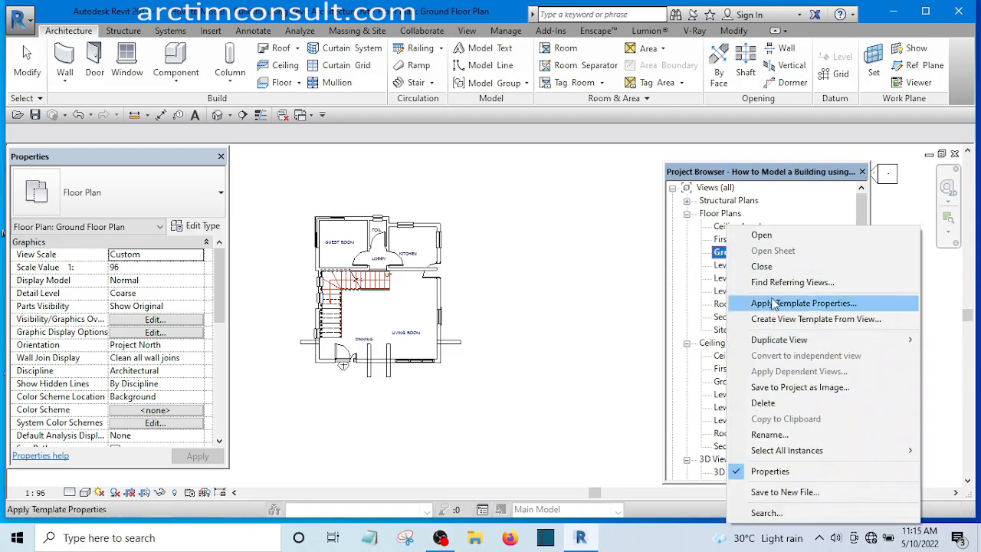
mouse_move(788, 346)
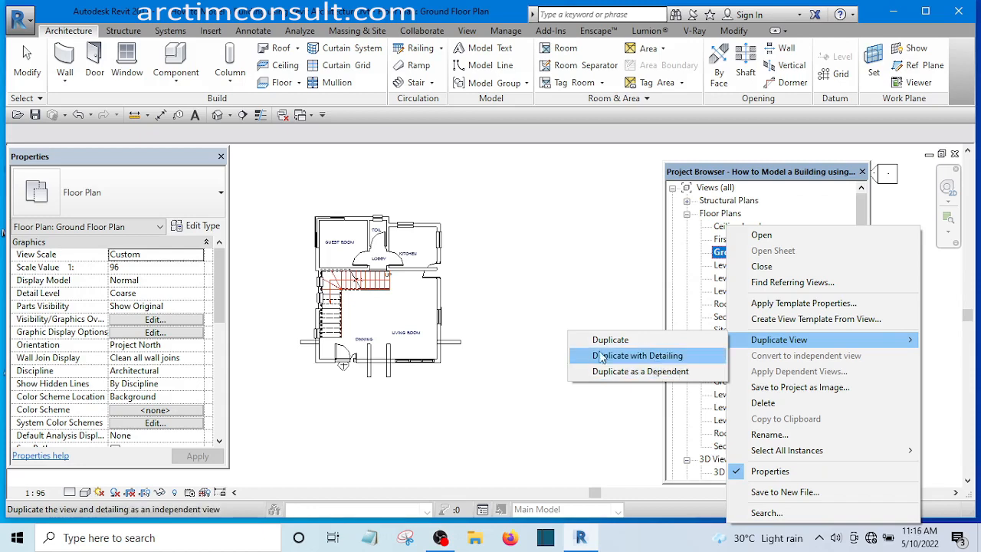
left_click(629, 358)
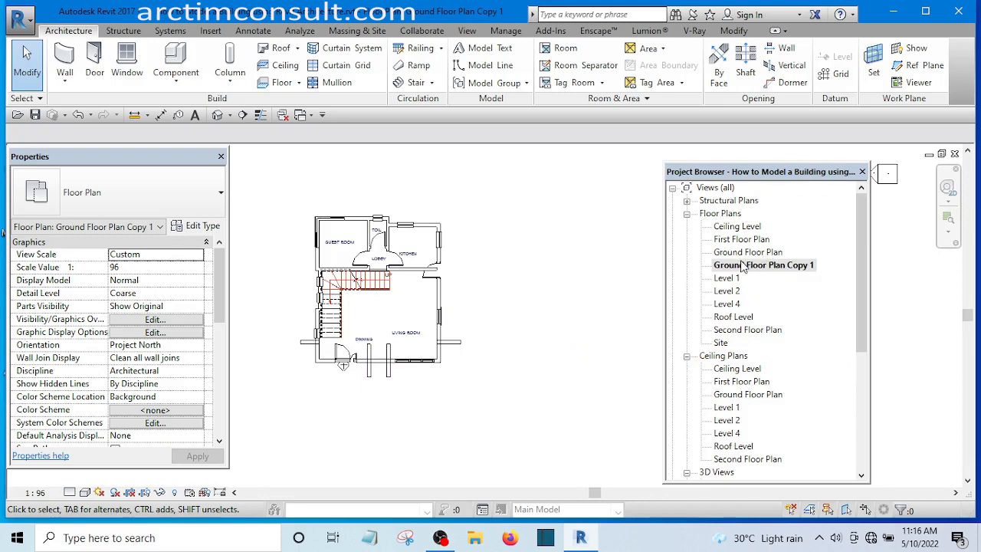
Step: Rename the duplicated floor plan view as Ground Floor Plan Presentation
left_click(742, 265)
right_click(742, 266)
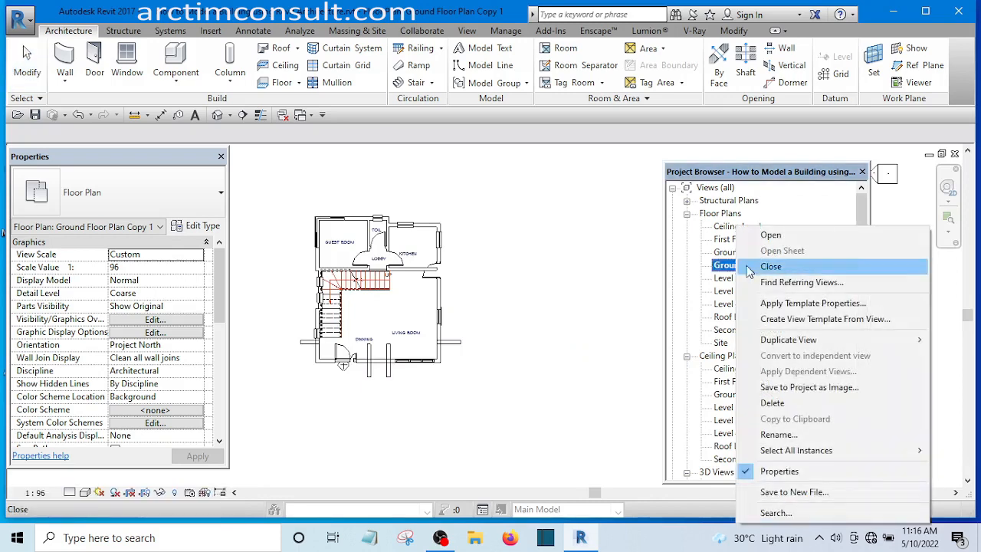
left_click(779, 435)
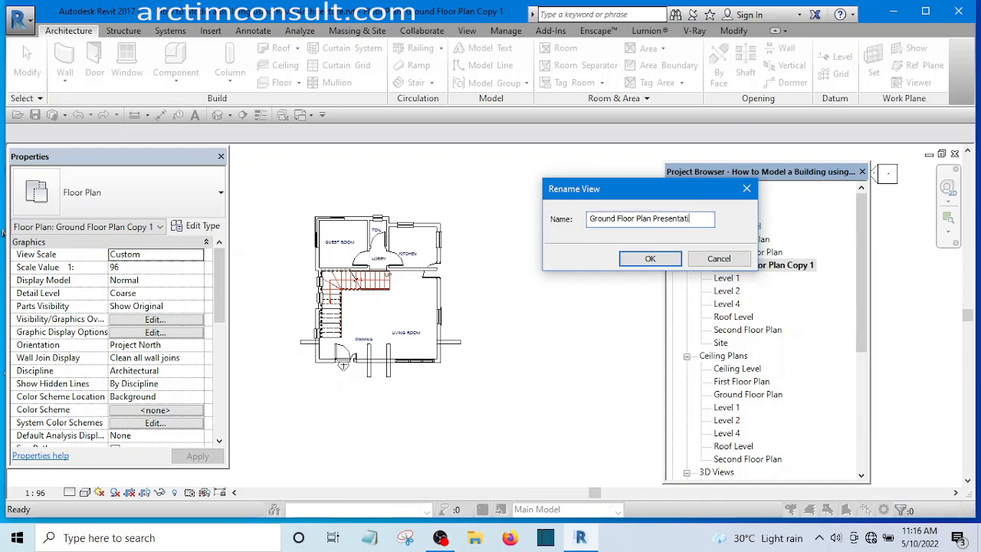
left_click(650, 259)
Step: Flip the 900mm door in the living room's east wall so it swings inward from a hinge on the kitchen side
scroll(557, 277, "up", 2)
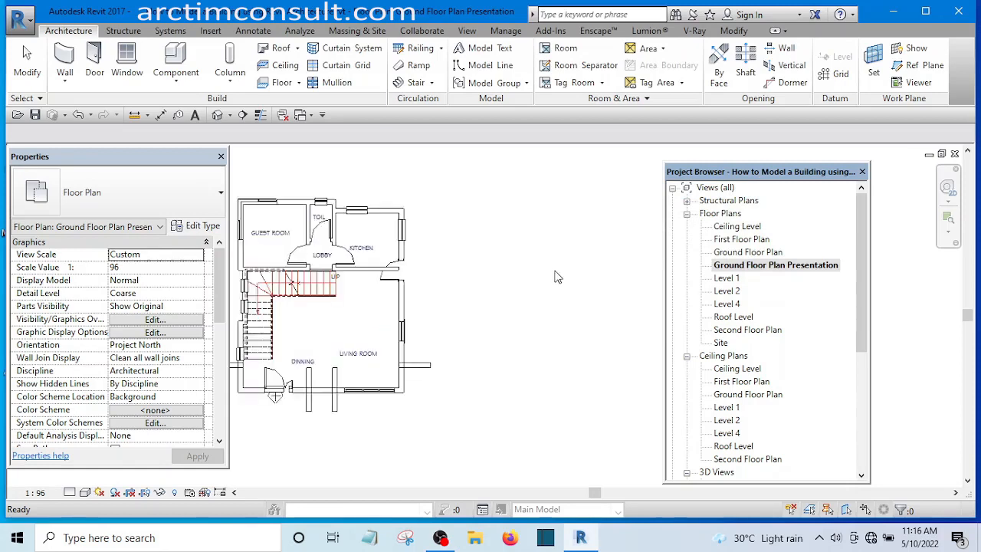
scroll(557, 277, "up", 1)
scroll(460, 266, "down", 2)
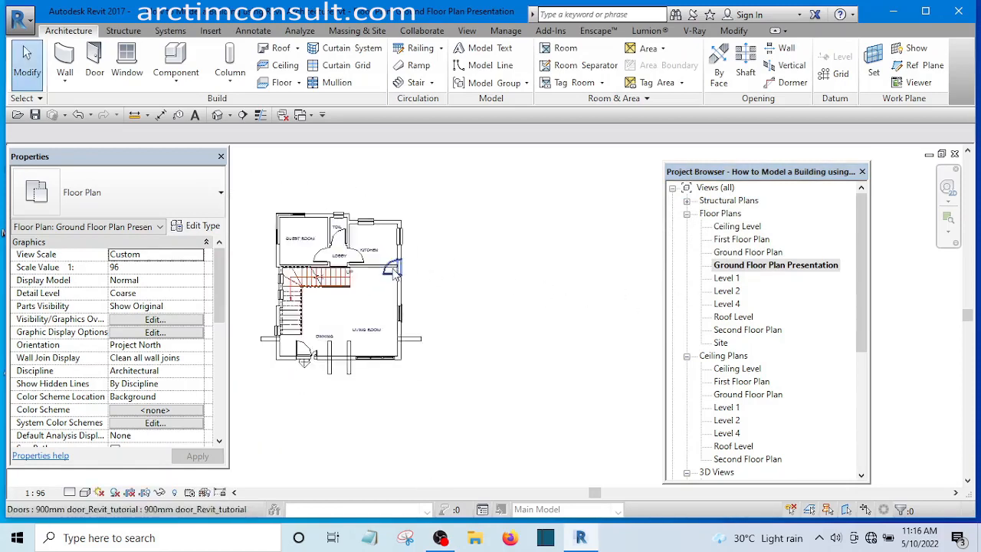
scroll(393, 274, "up", 4)
left_click(393, 307)
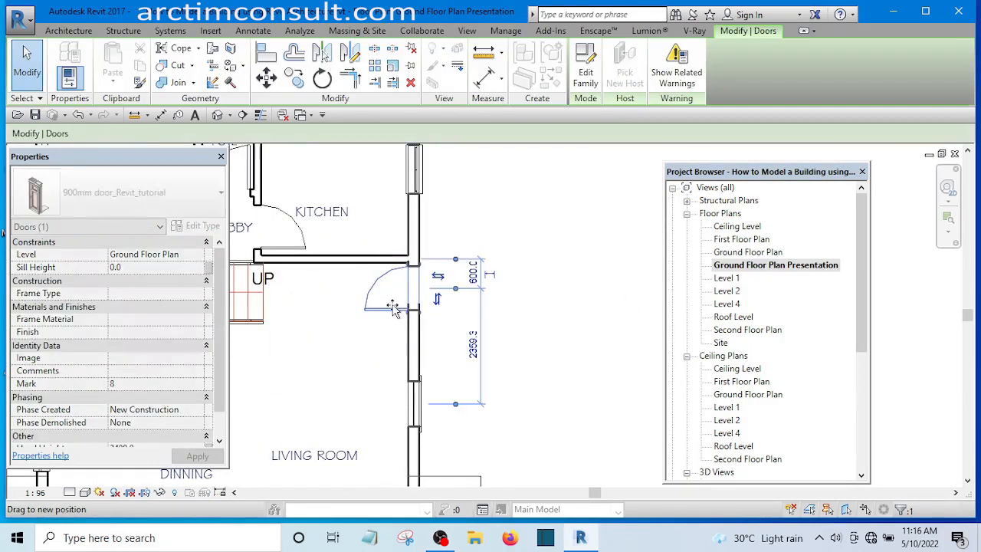
left_click_drag(393, 307, 394, 311)
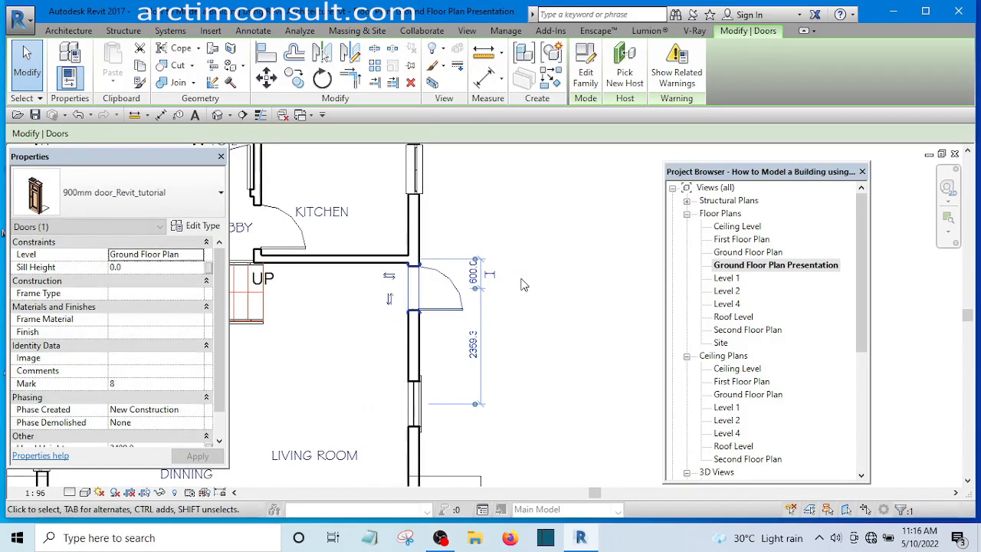
left_click(550, 264)
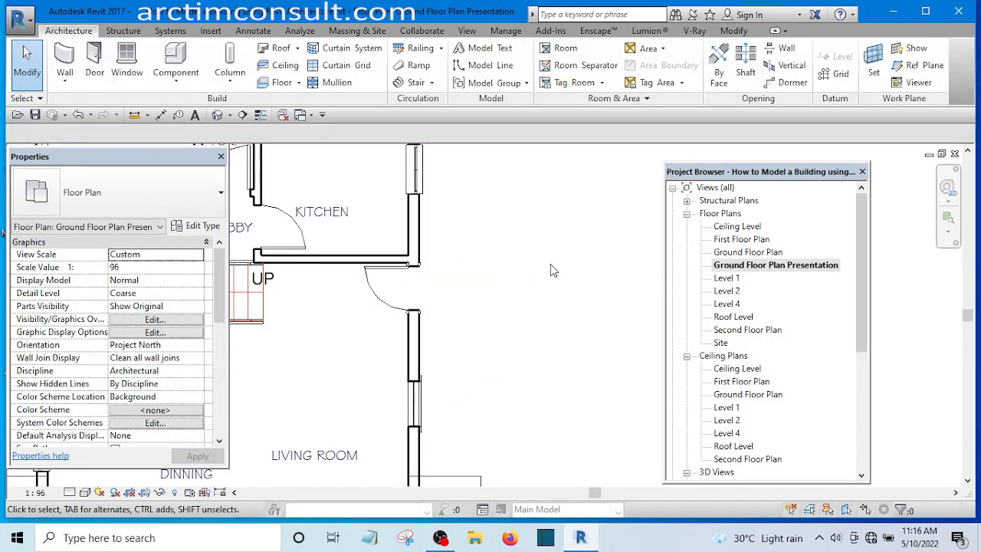
Step: Examine the staircase and its detail lines between the lobby, dining and living areas on the presentation plan
scroll(550, 264, "down", 5)
scroll(514, 258, "up", 3)
scroll(499, 261, "down", 2)
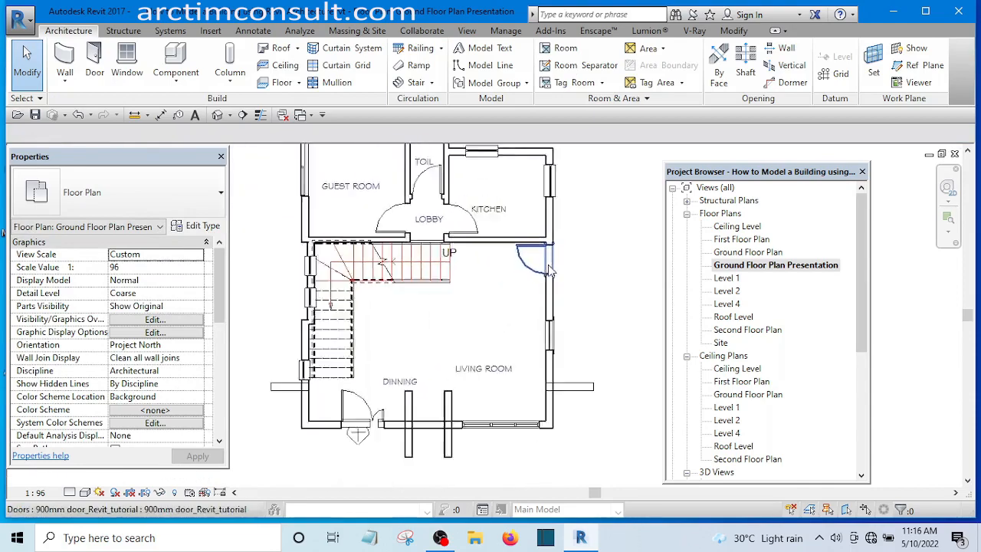
scroll(477, 266, "up", 3)
scroll(471, 307, "down", 3)
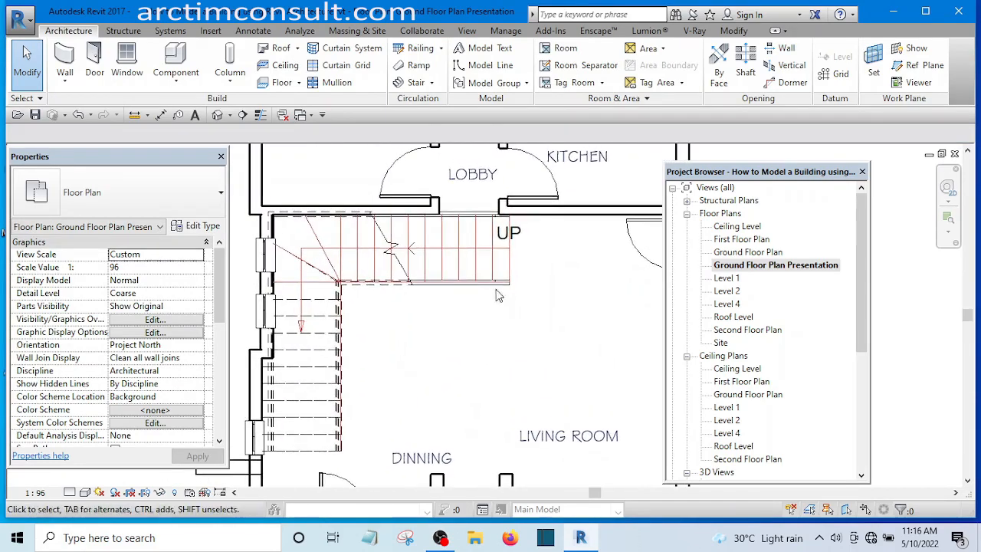
scroll(420, 333, "up", 3)
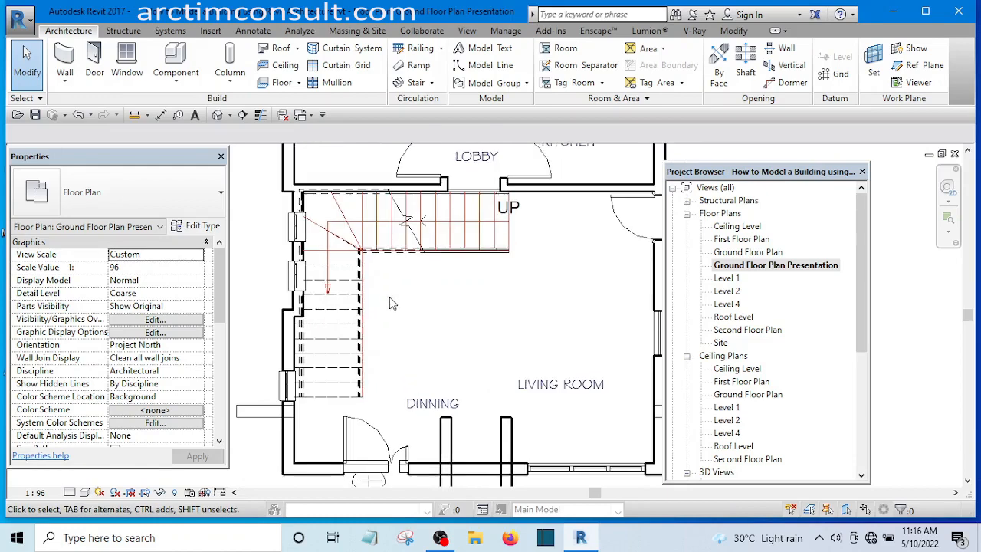
scroll(391, 307, "down", 2)
scroll(403, 330, "up", 2)
scroll(414, 307, "down", 2)
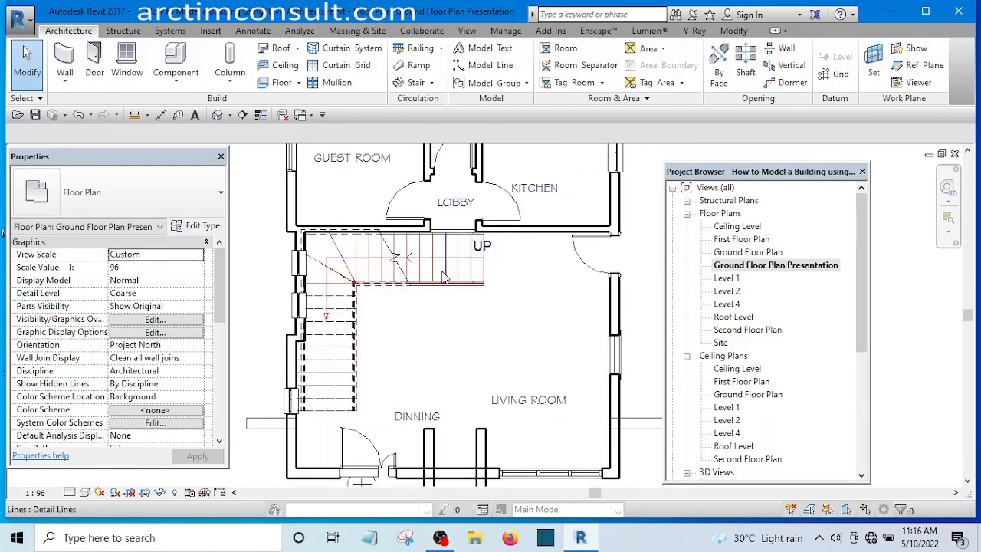
scroll(493, 270, "up", 2)
scroll(452, 262, "down", 2)
scroll(429, 307, "up", 2)
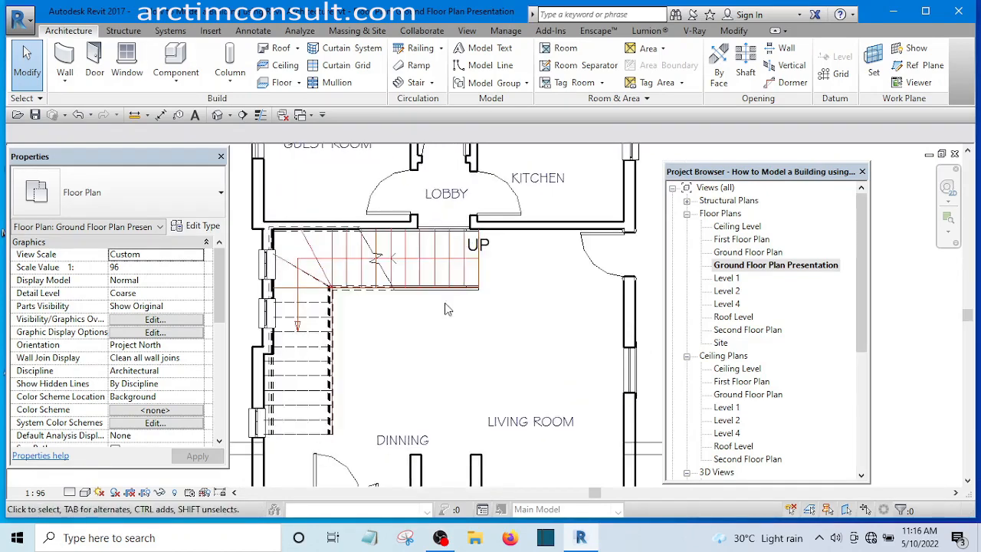
scroll(407, 322, "down", 2)
scroll(383, 348, "up", 3)
scroll(388, 332, "down", 2)
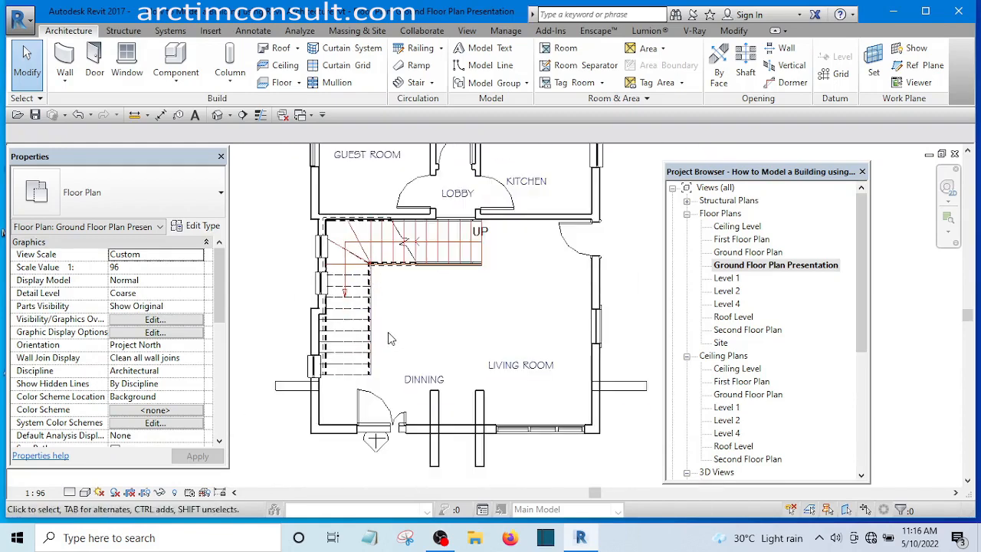
scroll(390, 332, "up", 2)
scroll(375, 237, "down", 2)
scroll(398, 291, "up", 2)
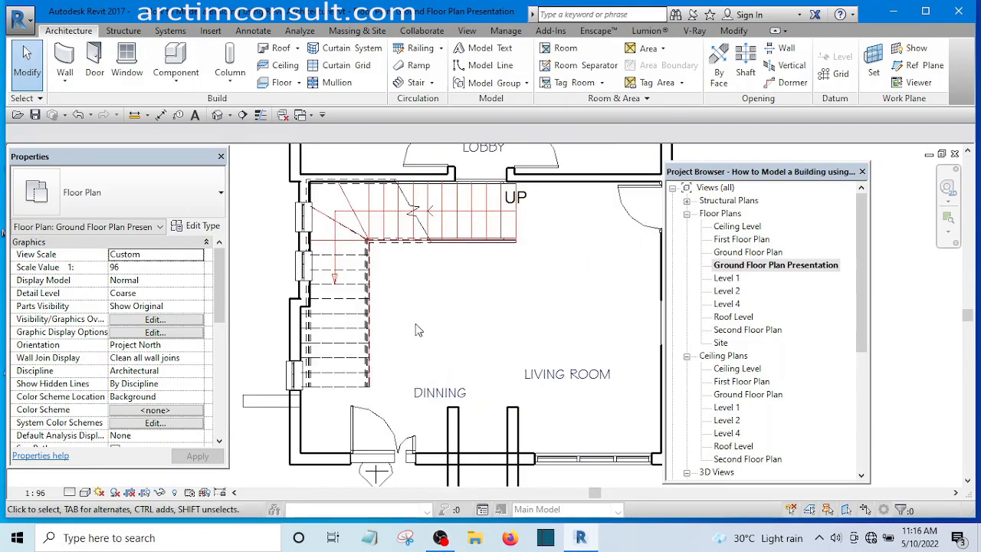
left_click_drag(417, 328, 341, 227)
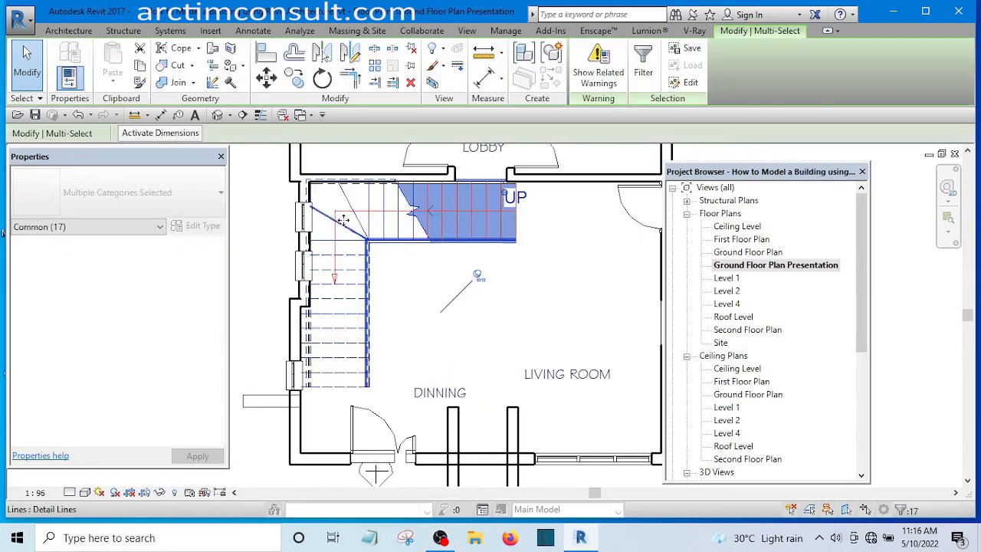
scroll(452, 245, "down", 2)
scroll(450, 236, "up", 1)
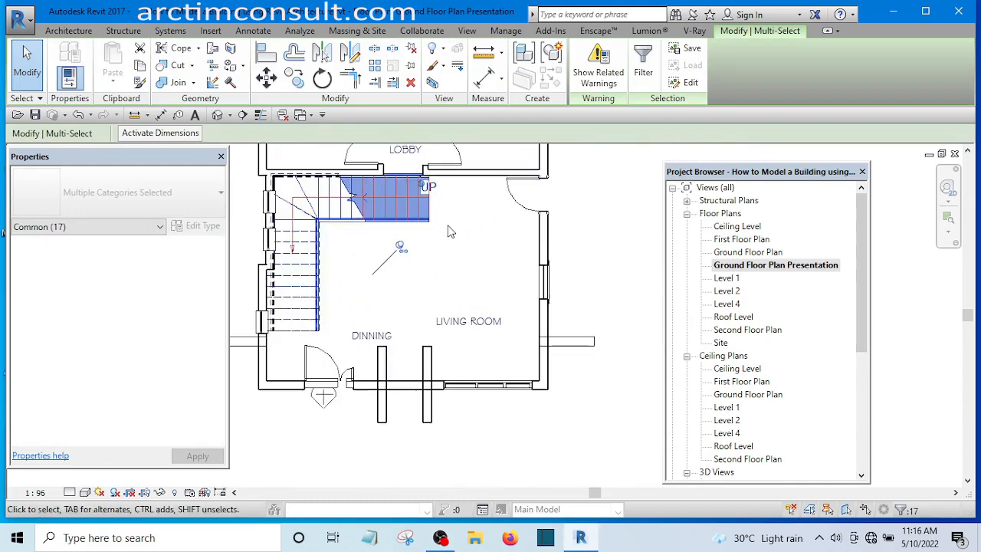
scroll(420, 239, "down", 2)
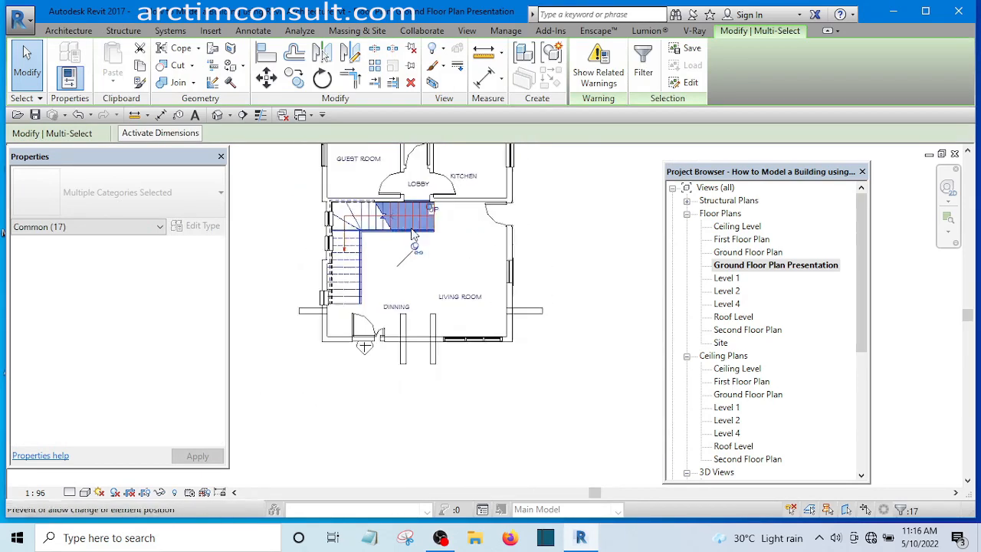
scroll(422, 239, "up", 3)
scroll(471, 230, "down", 2)
left_click(489, 229)
scroll(495, 250, "up", 3)
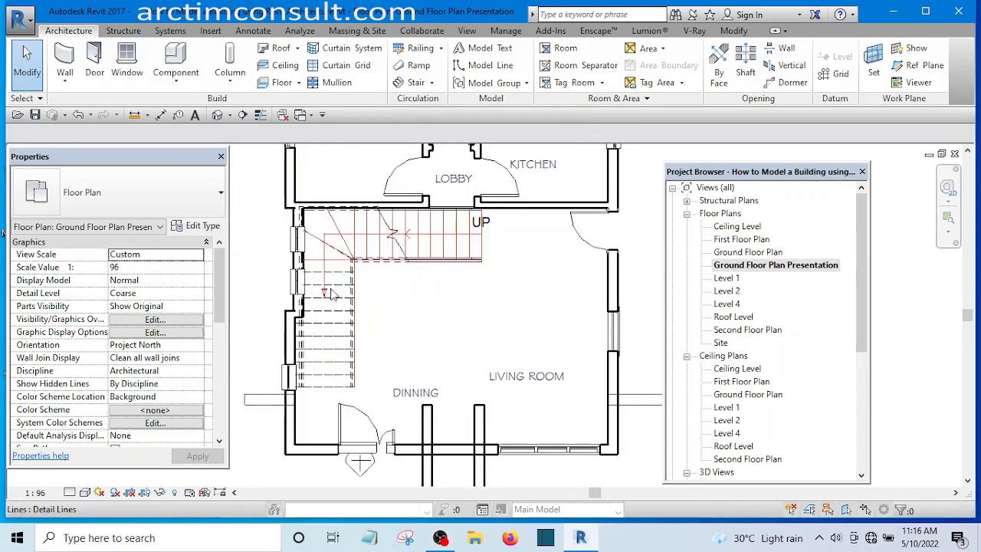
Step: Delete the entourage symbol in front of the entrance door
scroll(438, 403, "up", 3)
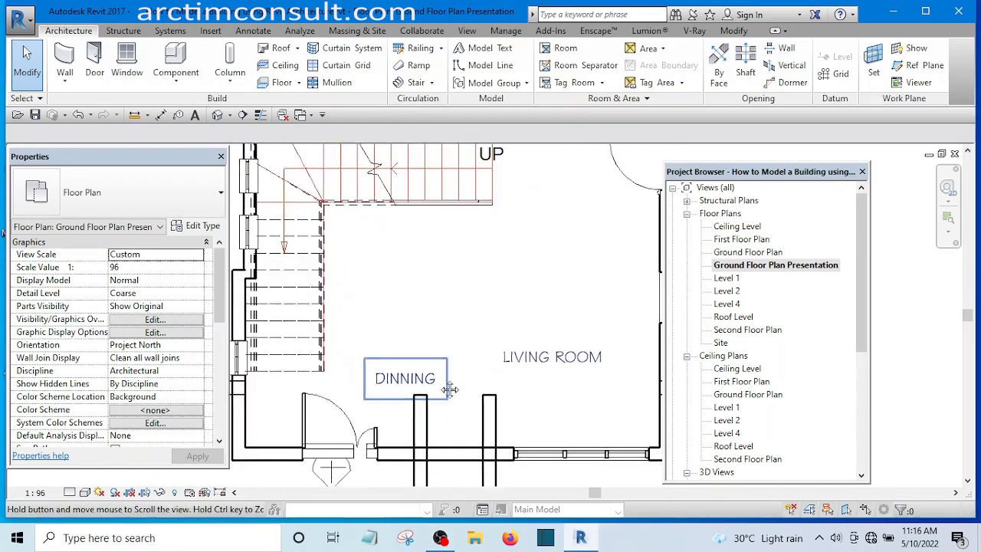
left_click(314, 354)
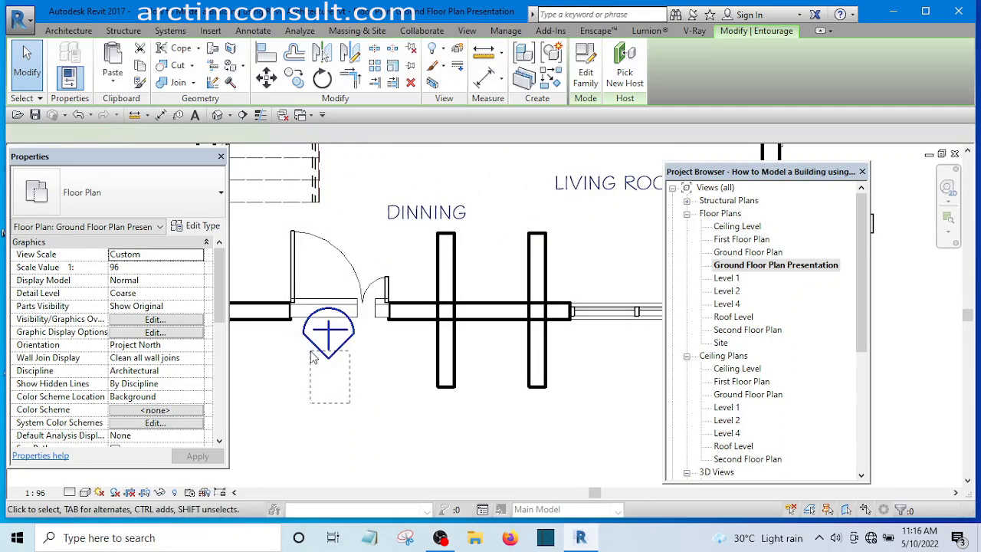
key("Escape")
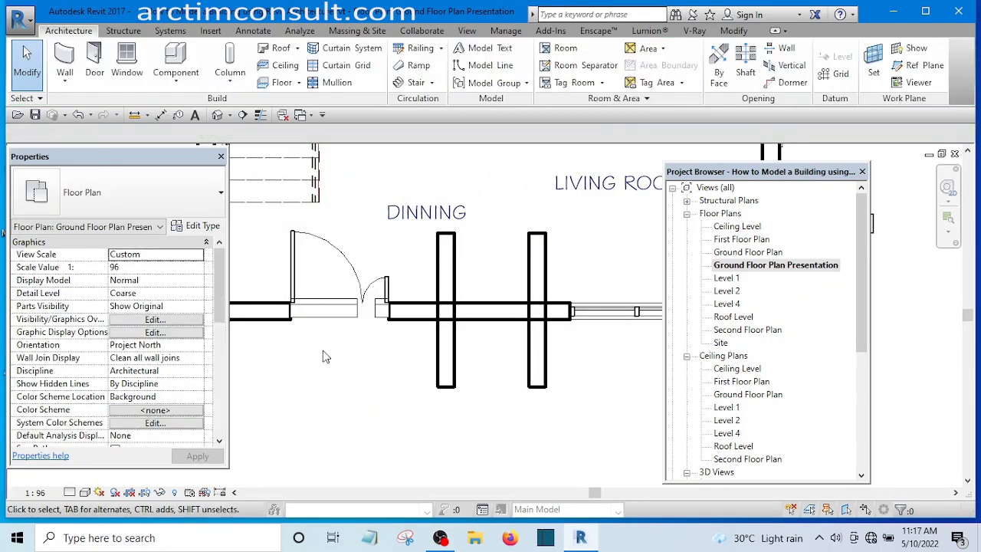
Step: Move the DINNING label further into the room, clear of the two wall pieces crossing the front wall
scroll(451, 319, "down", 4)
scroll(451, 319, "up", 4)
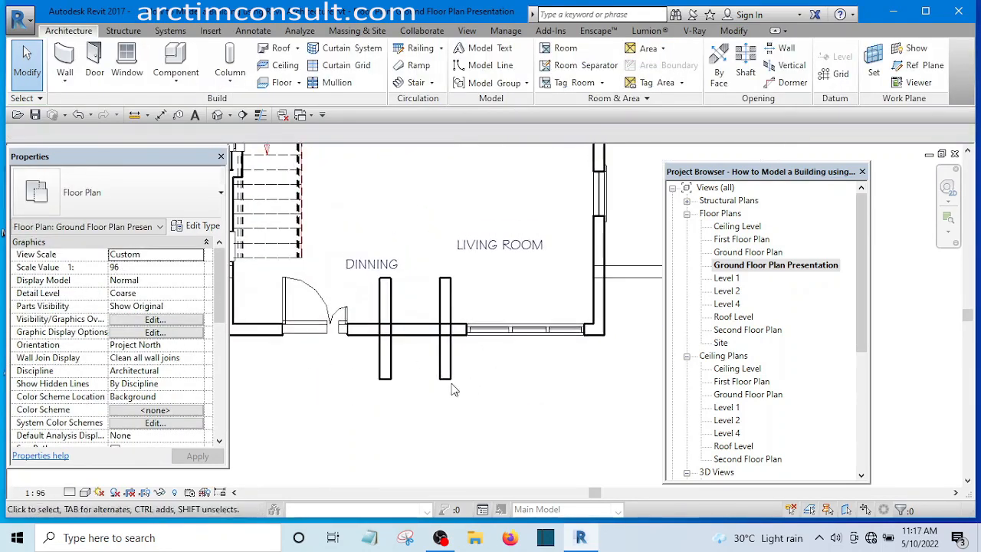
left_click_drag(383, 269, 367, 195)
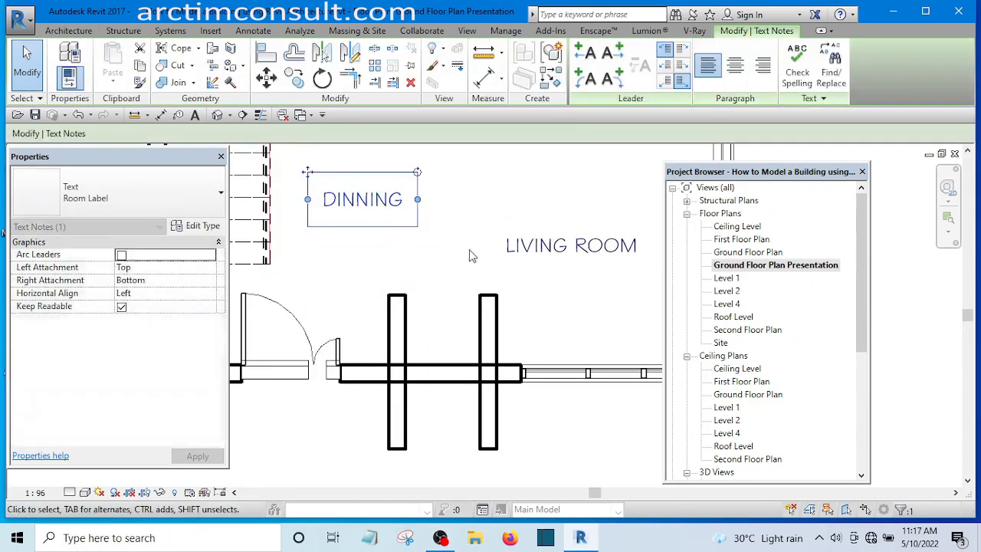
left_click(471, 254)
Step: Try shifting the two in-place wall pieces across the front wall towards the entrance, and undo the move
left_click(477, 310)
left_click_drag(477, 309, 456, 309)
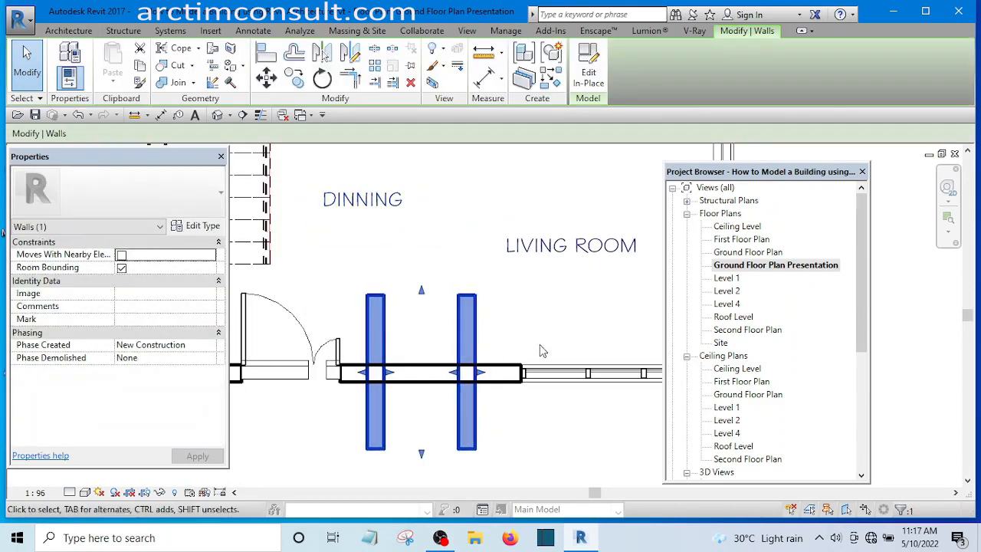
key("ctrl+z")
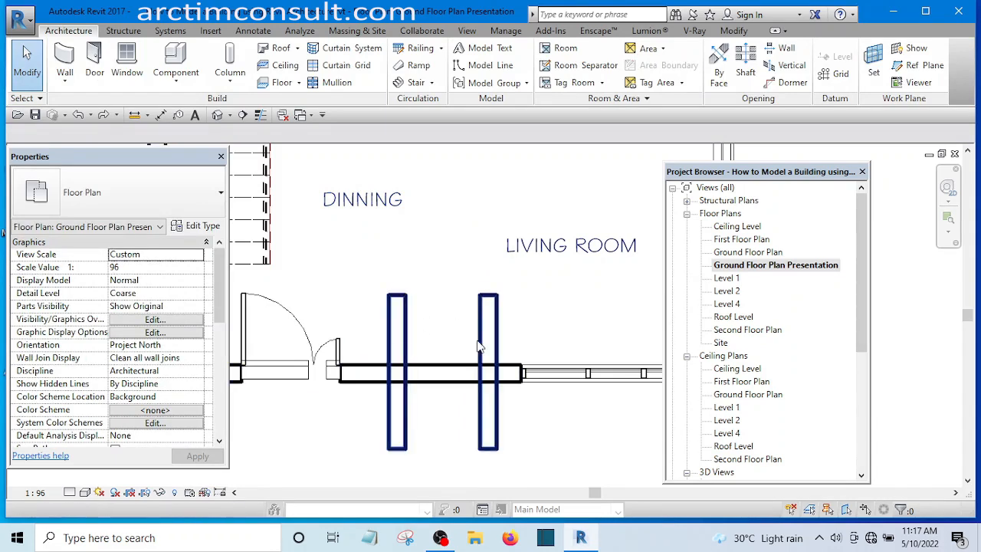
Step: Start a rectangular Filled Region with invisible boundary lines and the Solid Black type
scroll(476, 290, "down", 2)
scroll(510, 307, "up", 1)
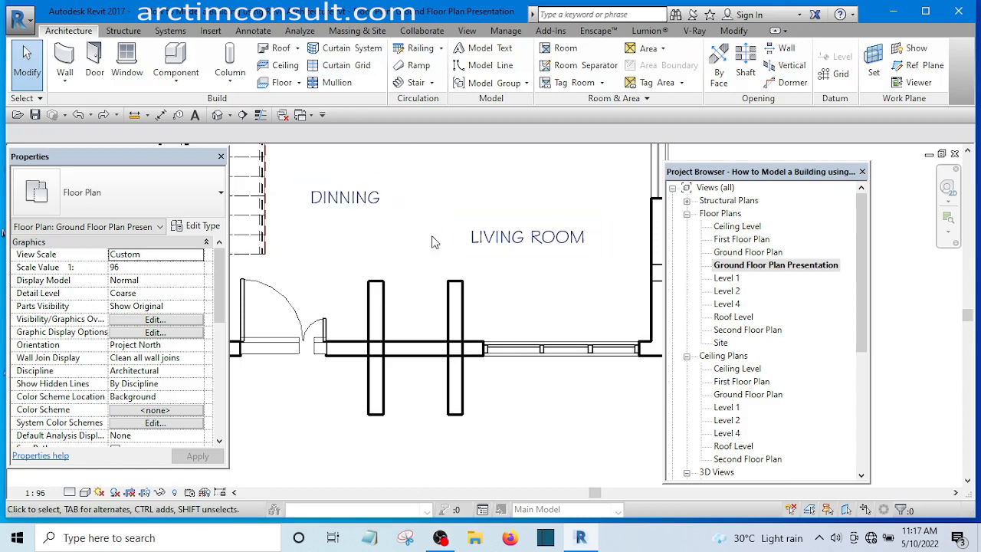
key("r")
key("e")
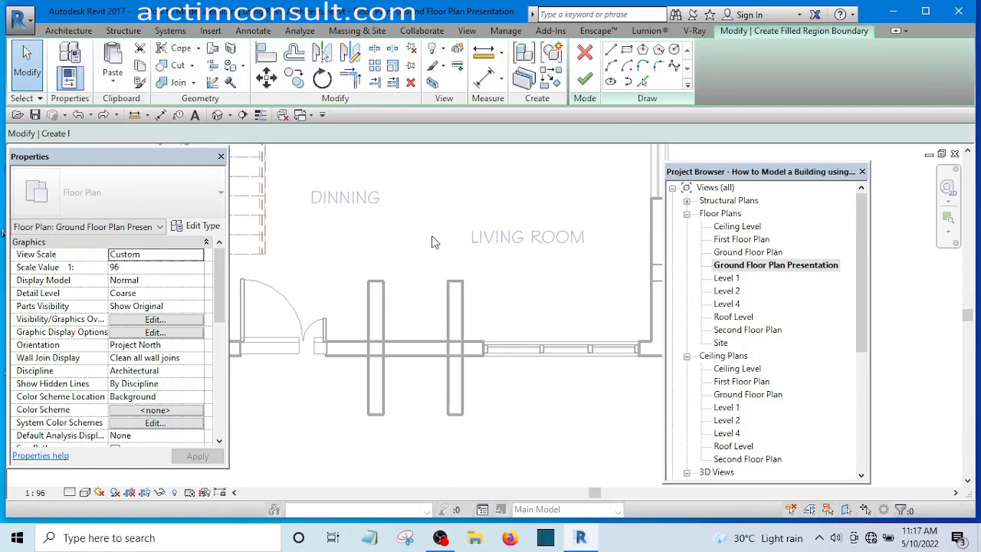
left_click(629, 52)
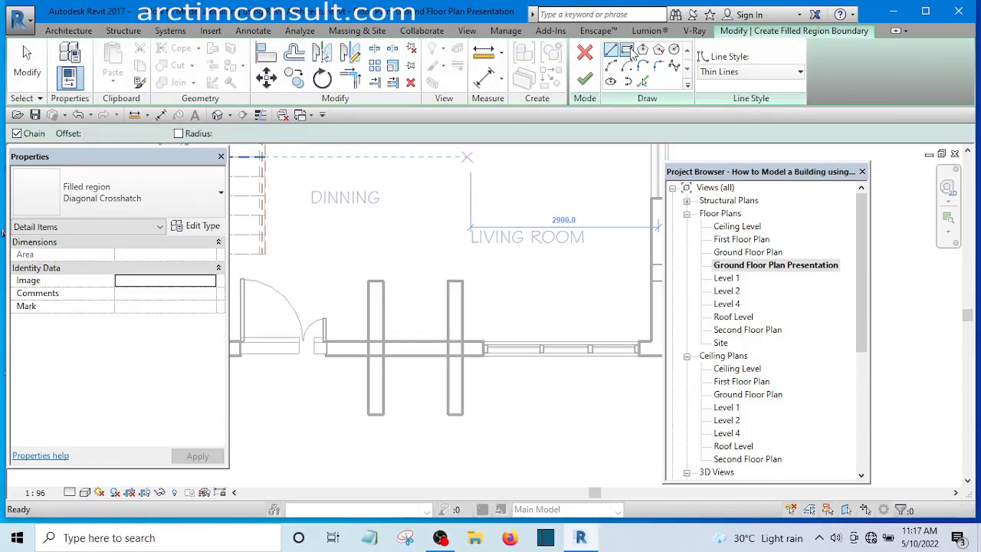
left_click(734, 73)
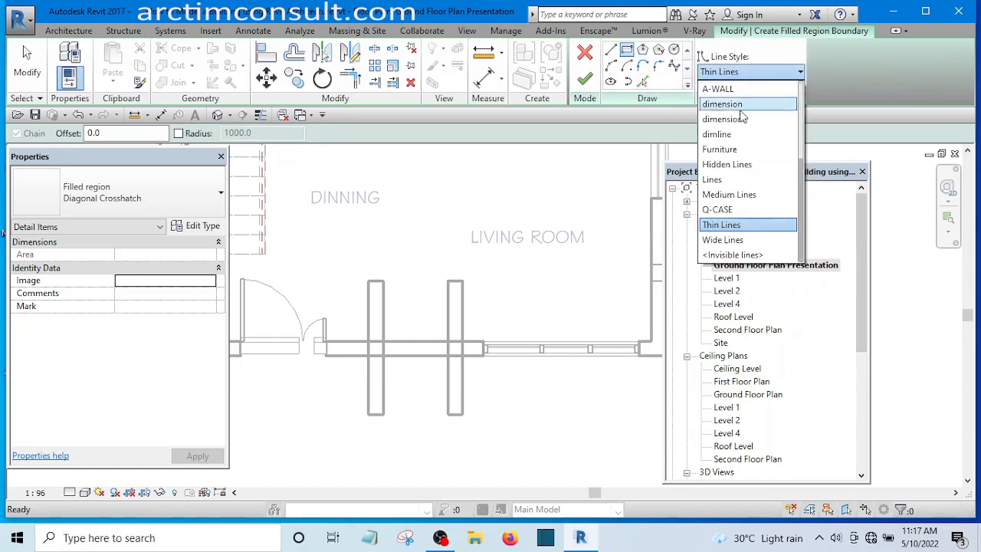
left_click(736, 256)
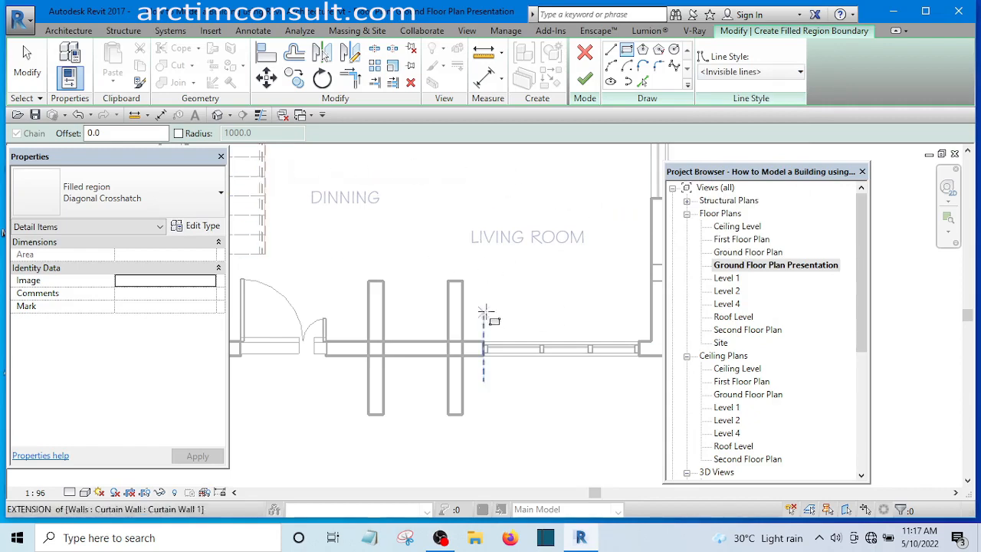
left_click(131, 200)
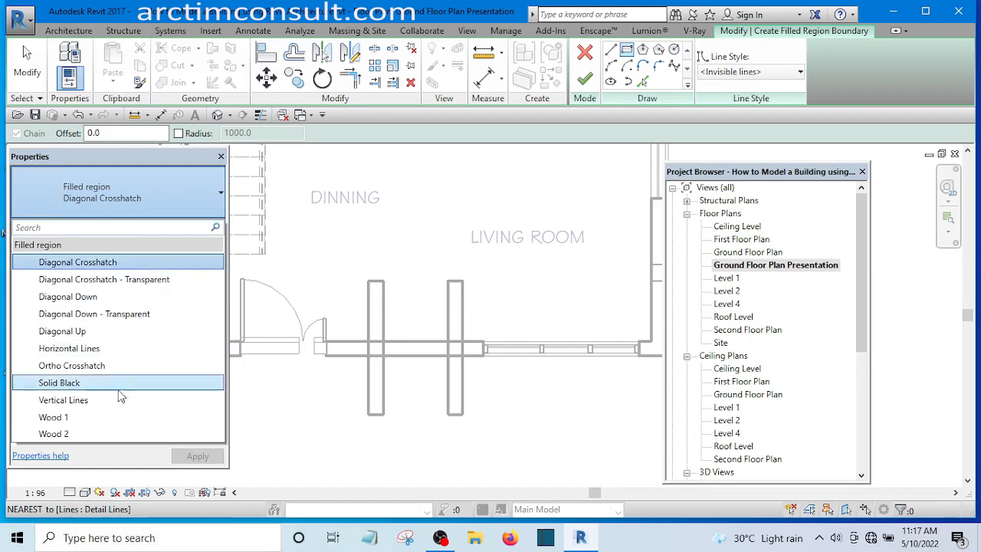
left_click(62, 383)
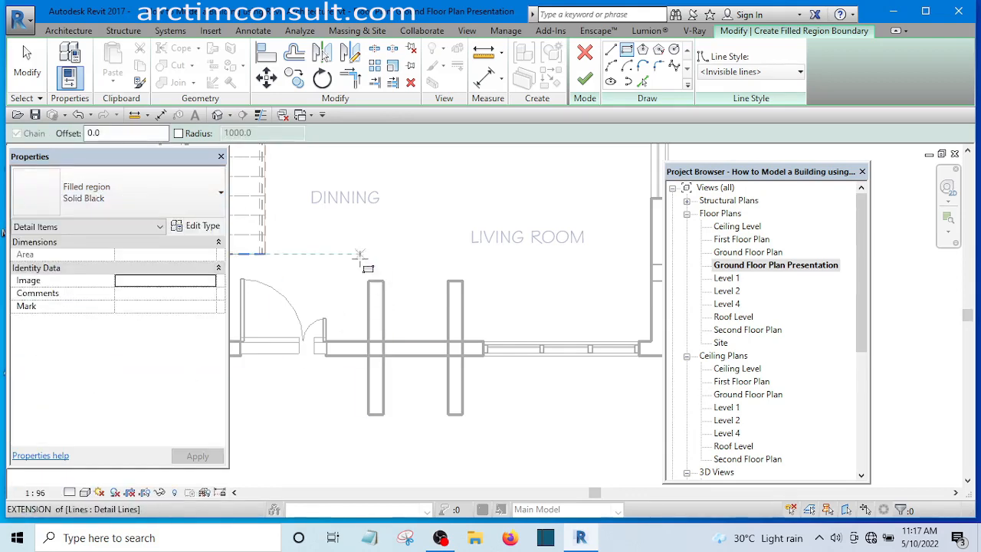
Step: Draw and finish a filled region about 1860 by 1120 mm over the interior portions of the two crossing wall pieces
left_click(357, 268)
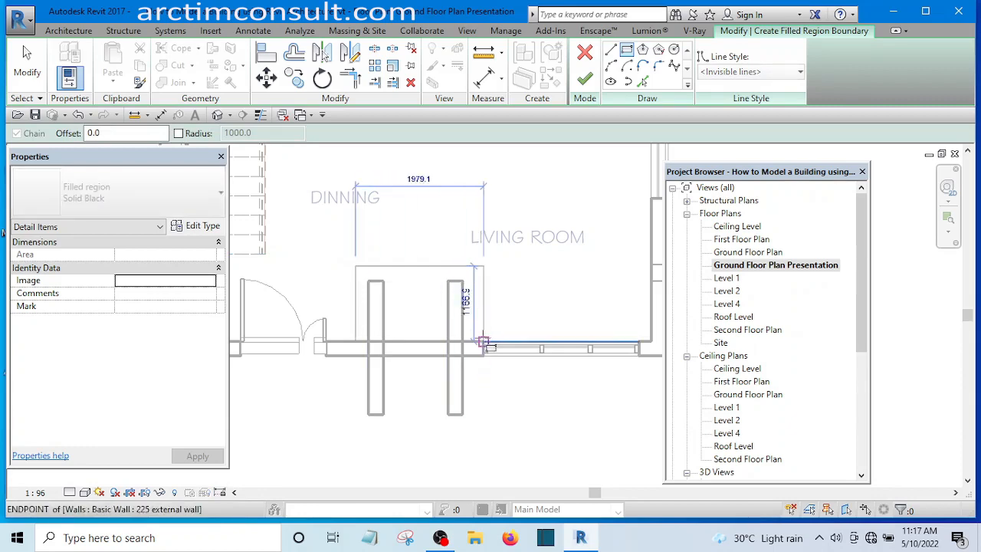
scroll(483, 343, "up", 3)
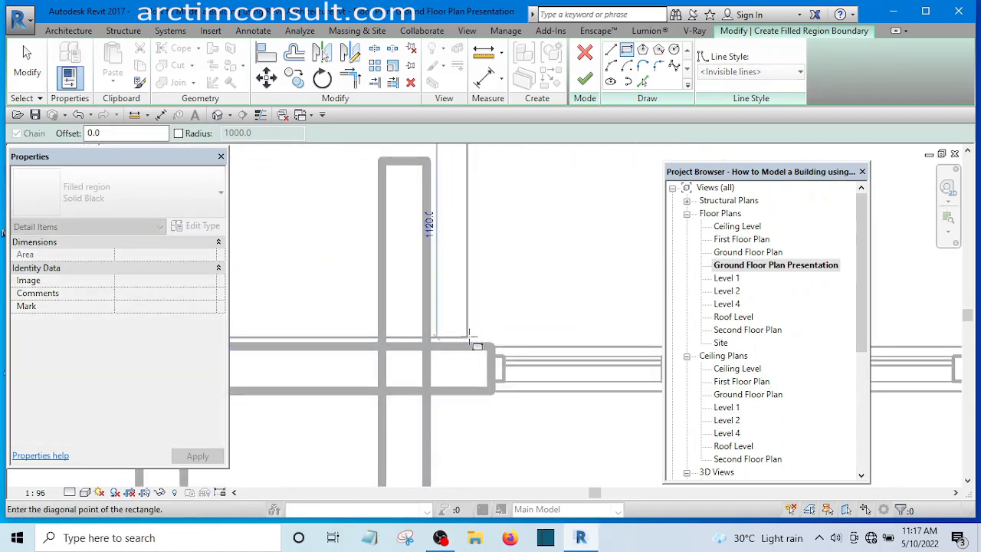
left_click(474, 337)
scroll(502, 333, "down", 3)
scroll(507, 328, "down", 2)
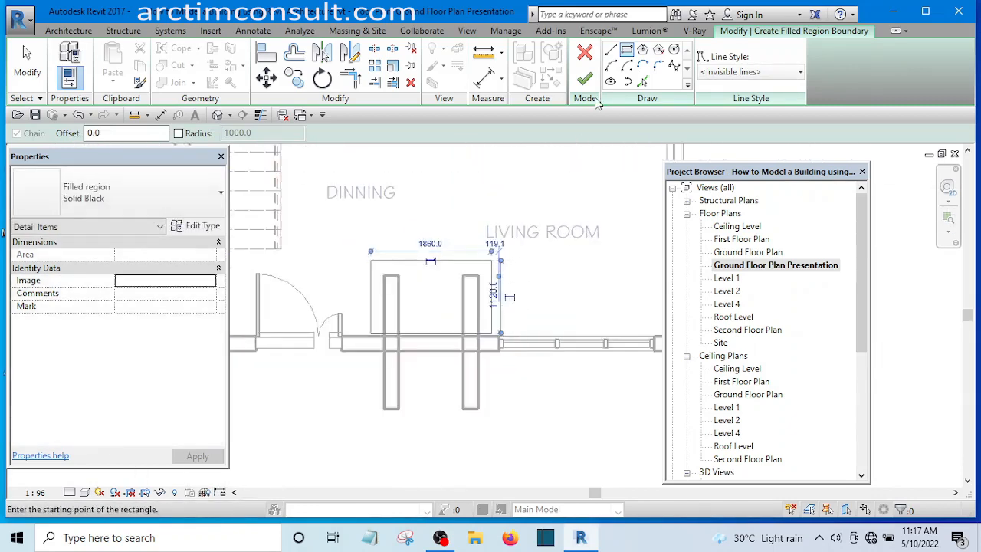
left_click(584, 79)
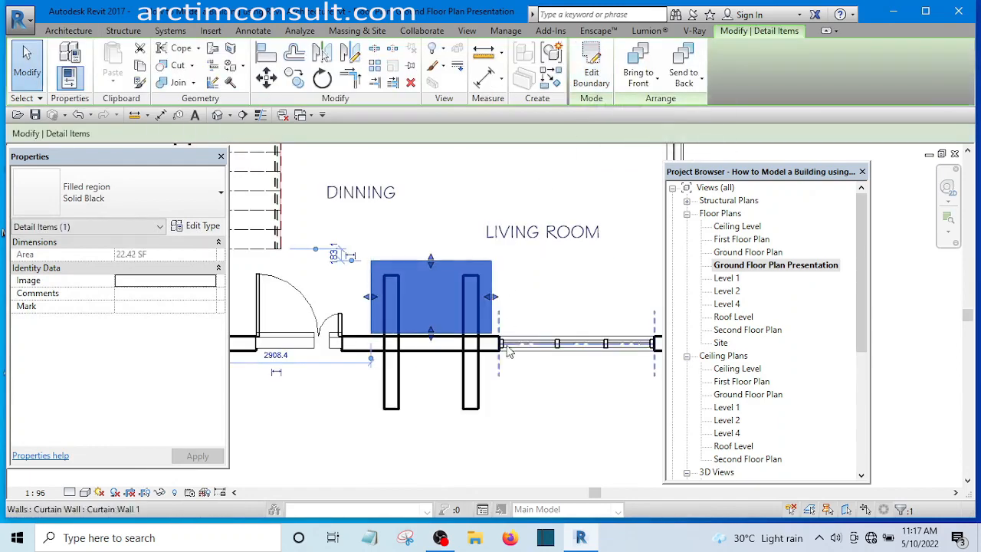
Step: Set the colour of the Solid Black filled region type, used over the two crossing wall pieces, to White
left_click(498, 377)
scroll(428, 267, "up", 5)
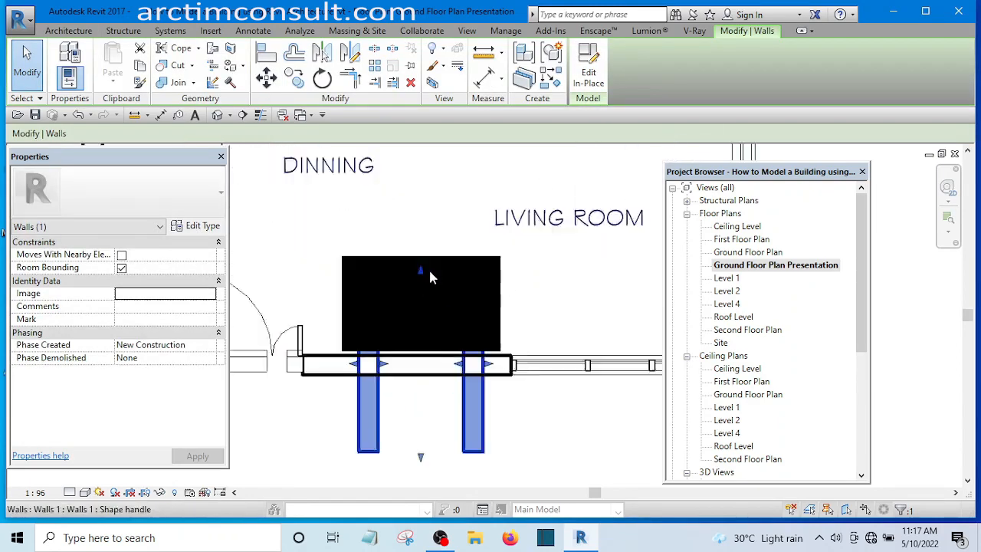
left_click(515, 268)
scroll(514, 268, "down", 3)
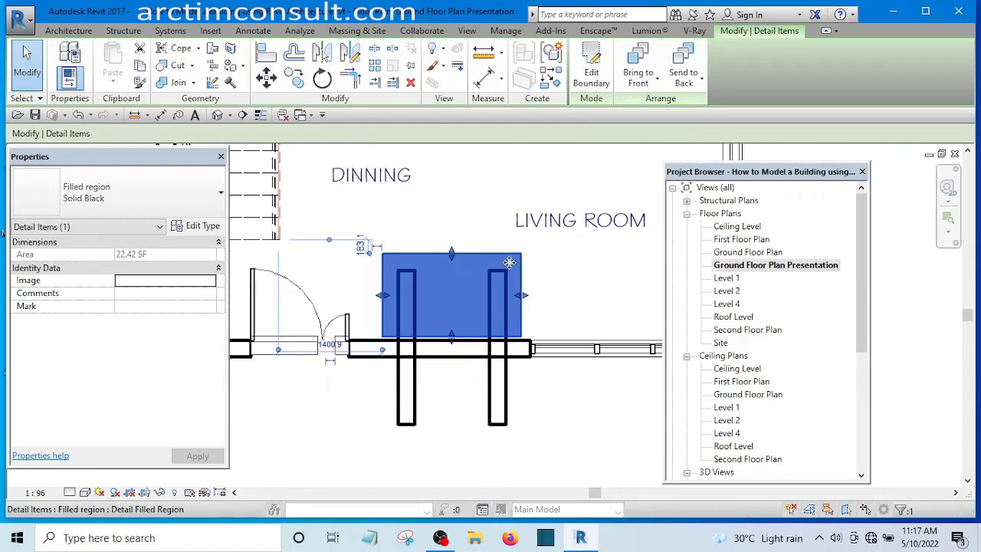
left_click(201, 226)
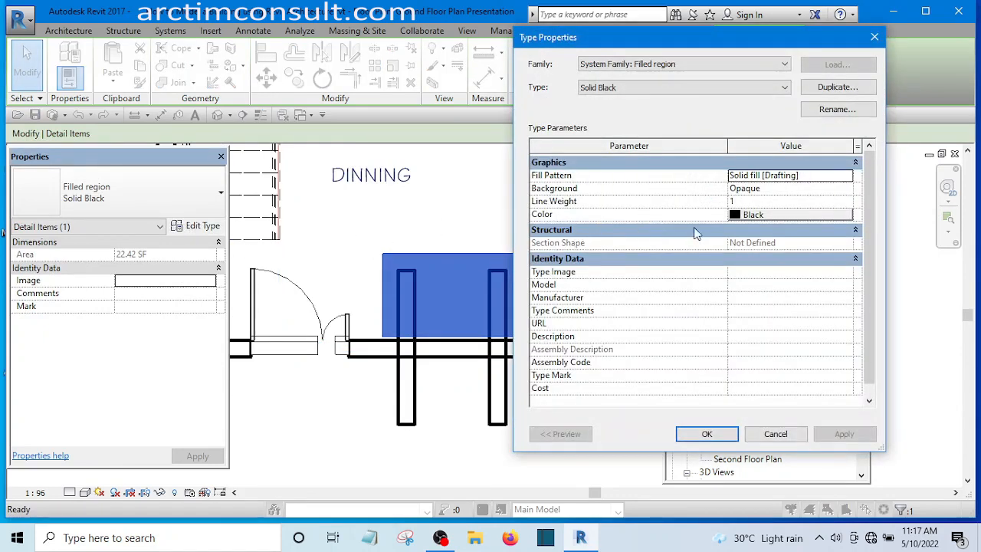
left_click(738, 216)
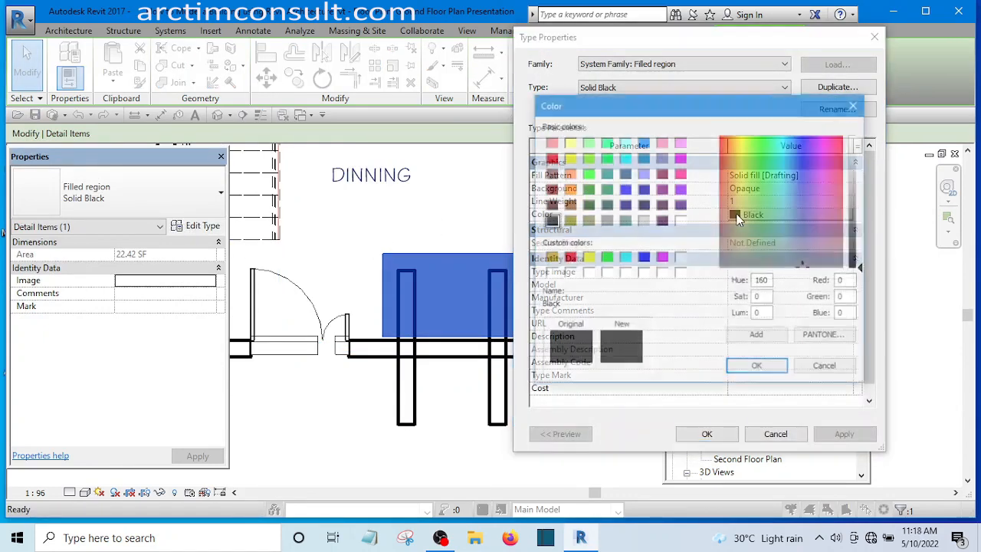
left_click(682, 222)
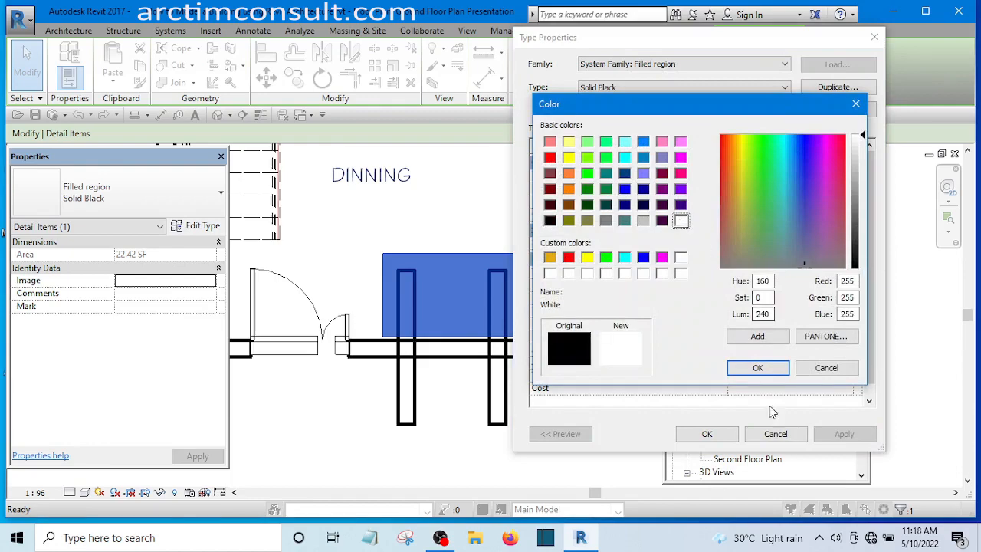
left_click(759, 368)
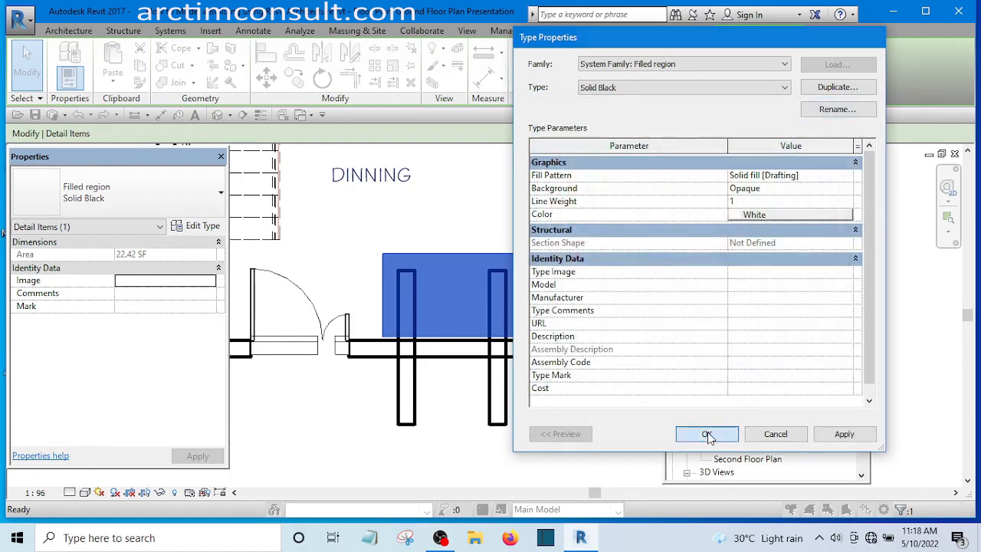
left_click(708, 434)
left_click(565, 272)
Step: Examine the whole ground floor plan, checking the masked front wall area, the stair and the room labels
scroll(460, 299, "down", 5)
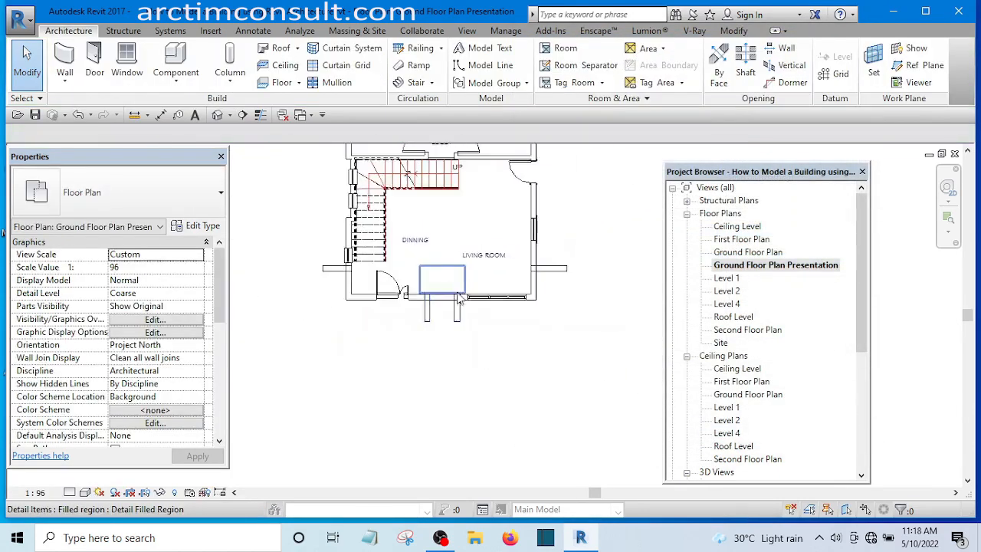
scroll(523, 375, "up", 2)
middle_click_drag(502, 335, 492, 411)
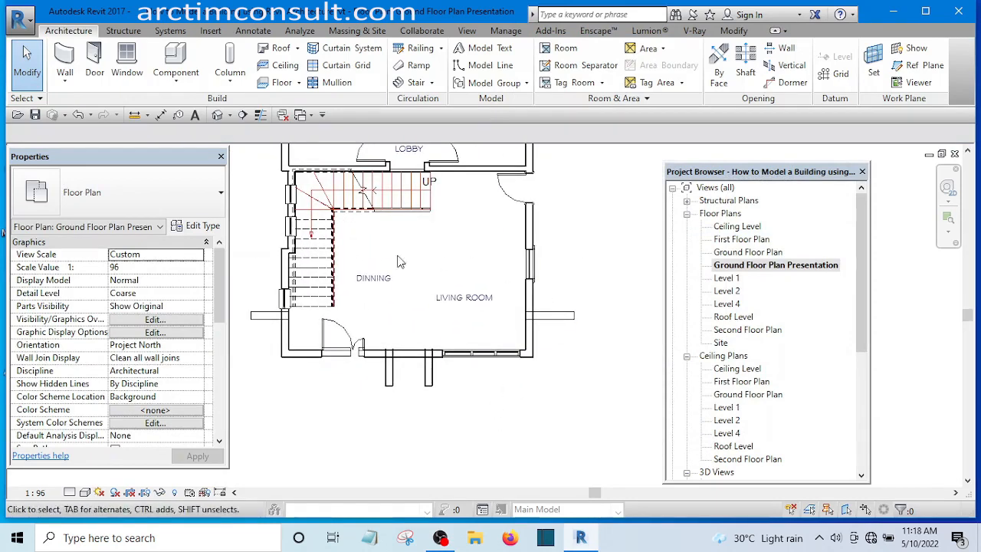
scroll(503, 420, "down", 1)
middle_click_drag(573, 330, 574, 397)
mouse_move(475, 388)
middle_mouse_down()
mouse_move(494, 342)
mouse_move(474, 369)
middle_mouse_up()
scroll(351, 222, "up", 1)
scroll(352, 221, "up", 1)
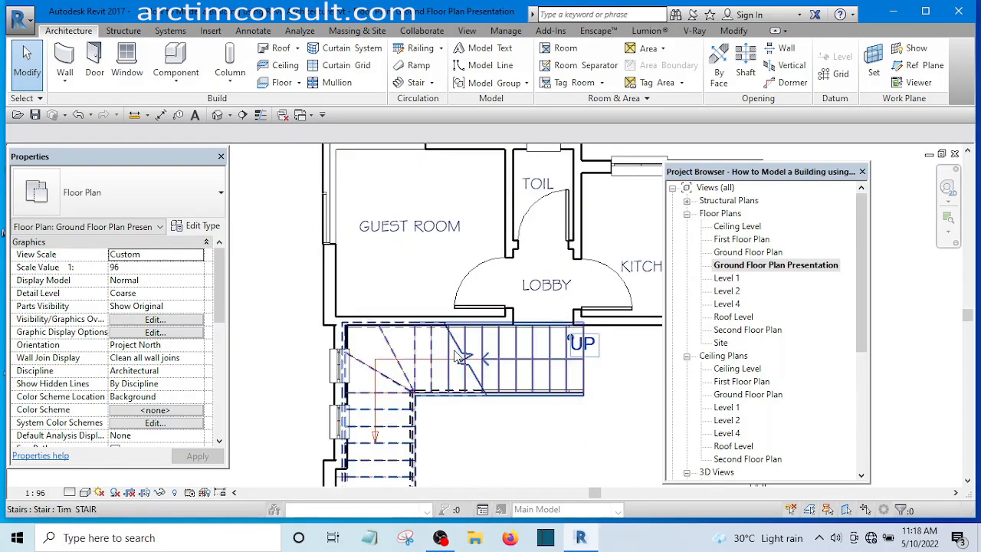
scroll(330, 260, "down", 2)
middle_click_drag(511, 432, 495, 395)
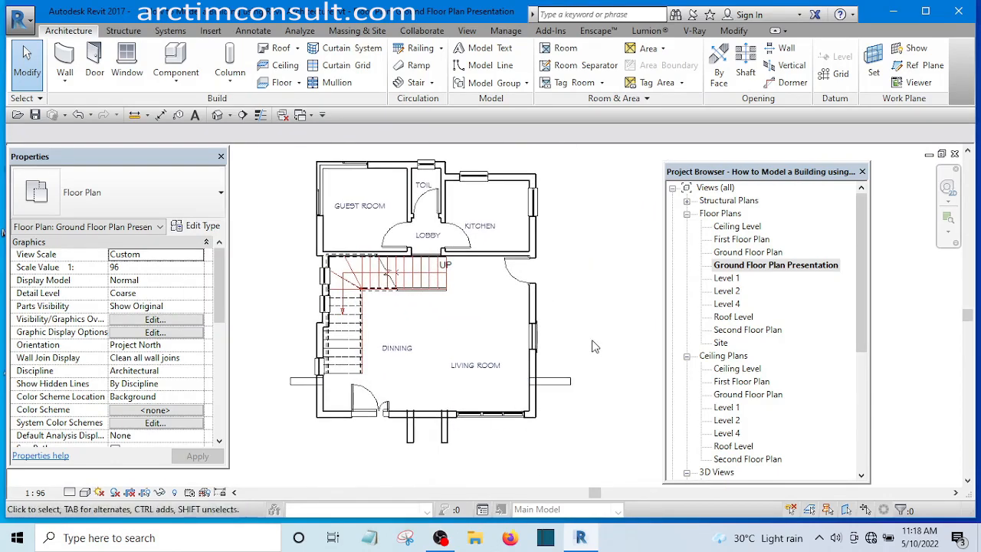
mouse_move(587, 374)
middle_mouse_down()
mouse_move(585, 361)
mouse_move(586, 379)
middle_mouse_up()
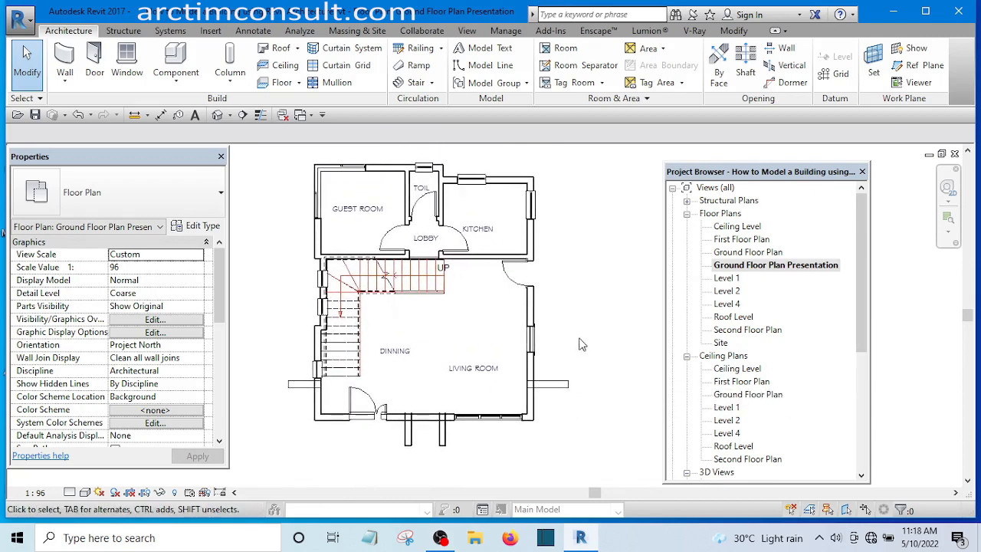
scroll(469, 390, "up", 3)
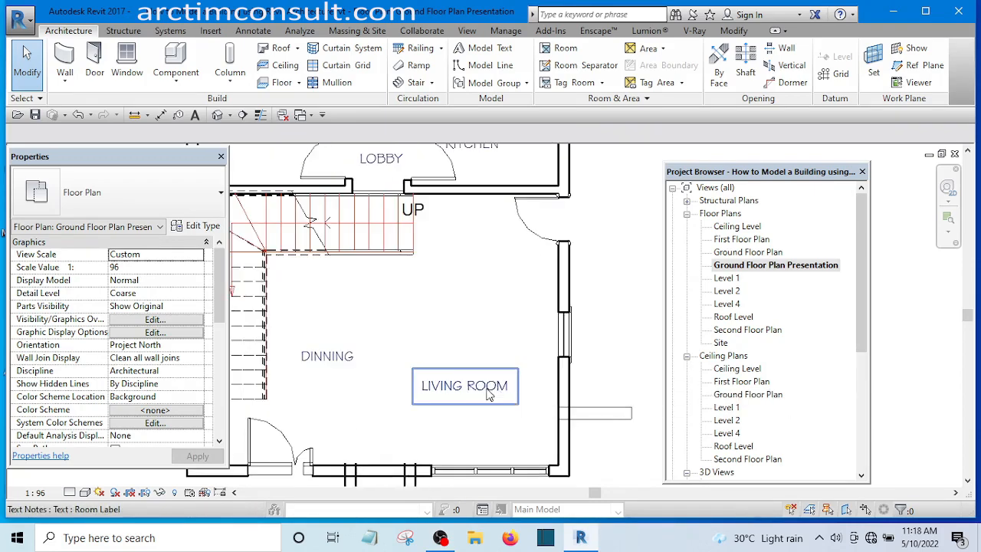
scroll(489, 394, "down", 3)
Step: Select all Room Label text notes in the entire project and delete them
left_click(483, 387)
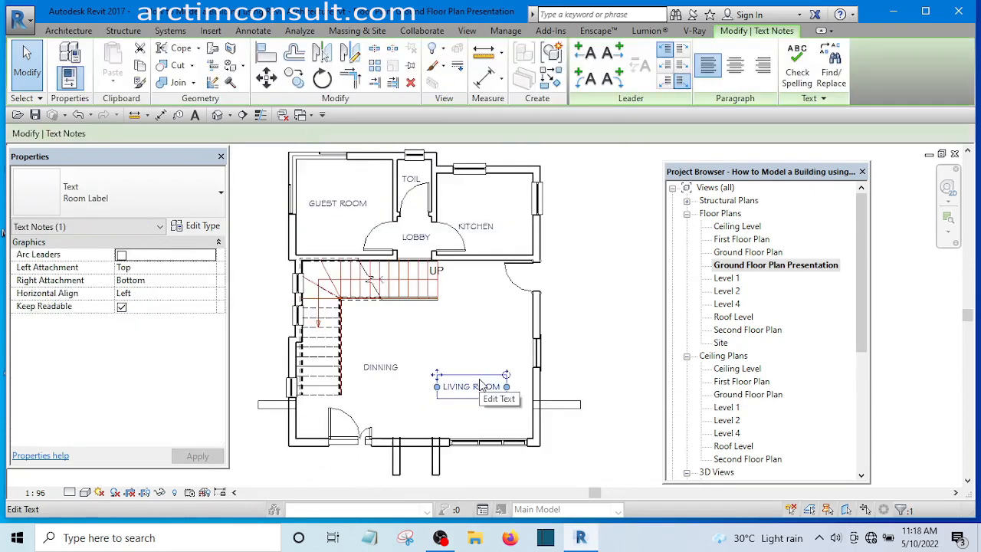
key("s")
key("a")
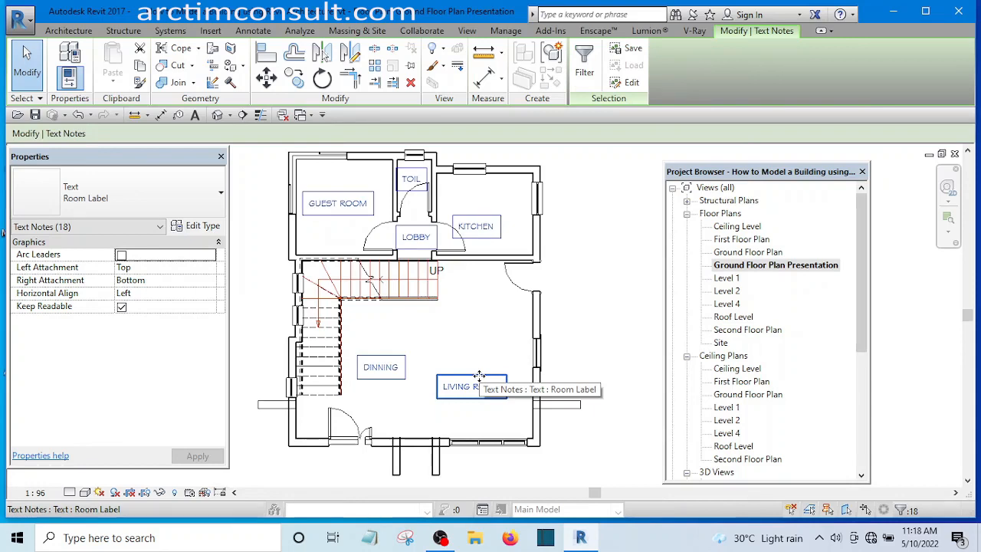
left_click(413, 82)
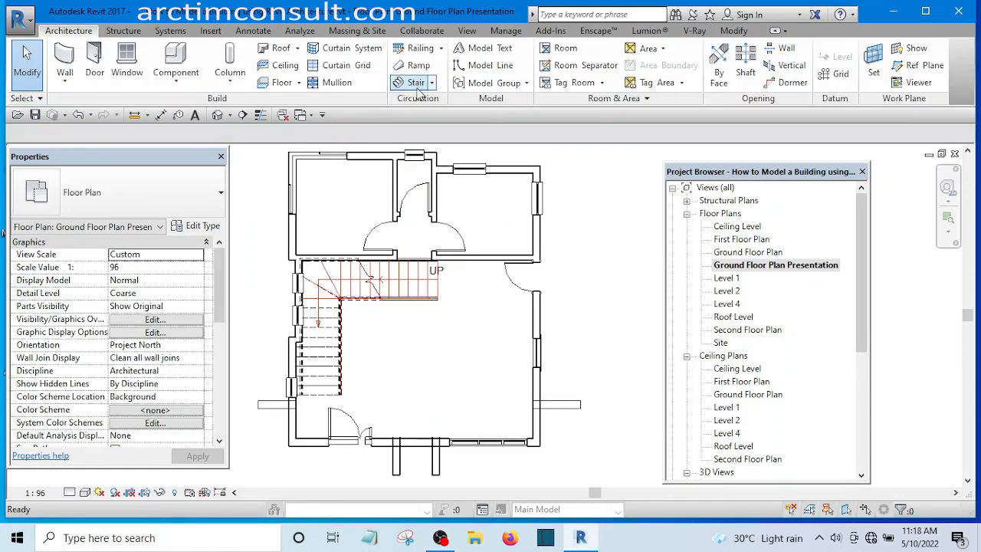
Step: Place rooms with tags on placement in the kitchen and the guest room
middle_click_drag(509, 363, 516, 350)
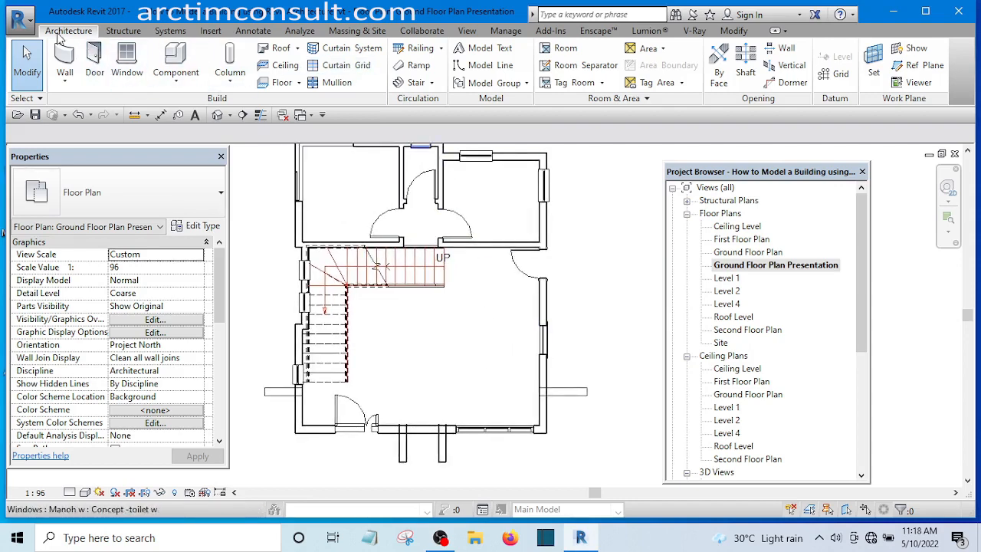
left_click(559, 53)
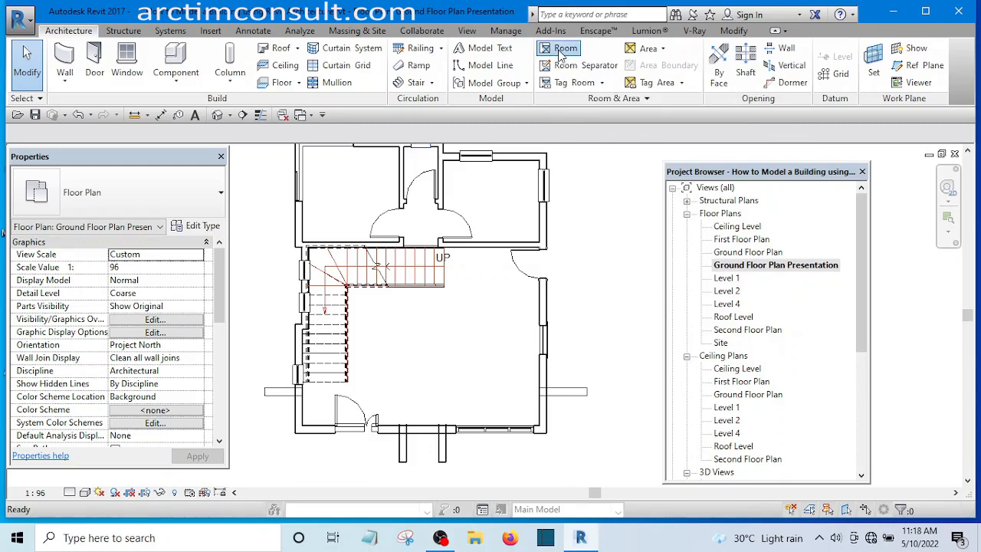
scroll(491, 305, "up", 1)
scroll(491, 295, "down", 4)
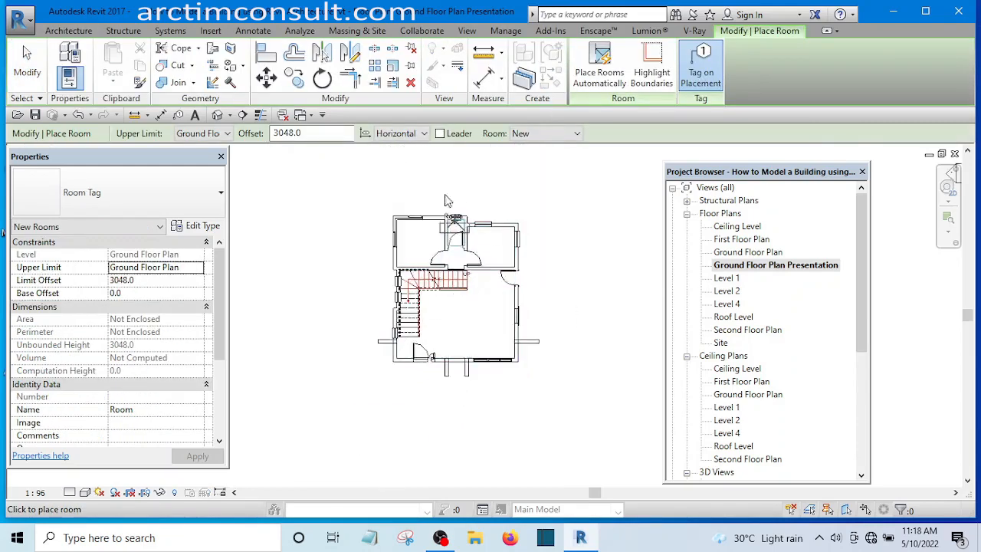
scroll(448, 201, "up", 5)
scroll(552, 230, "down", 2)
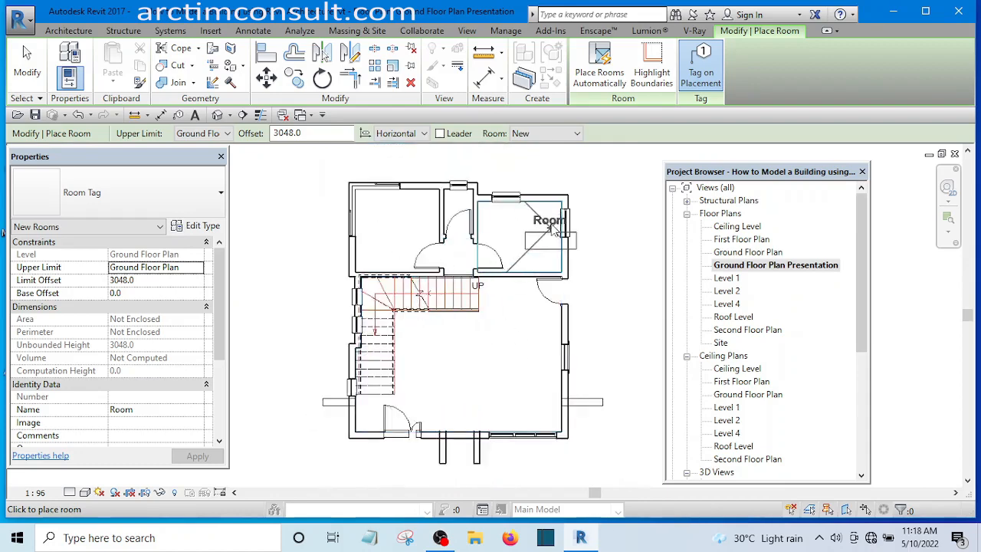
scroll(536, 226, "up", 3)
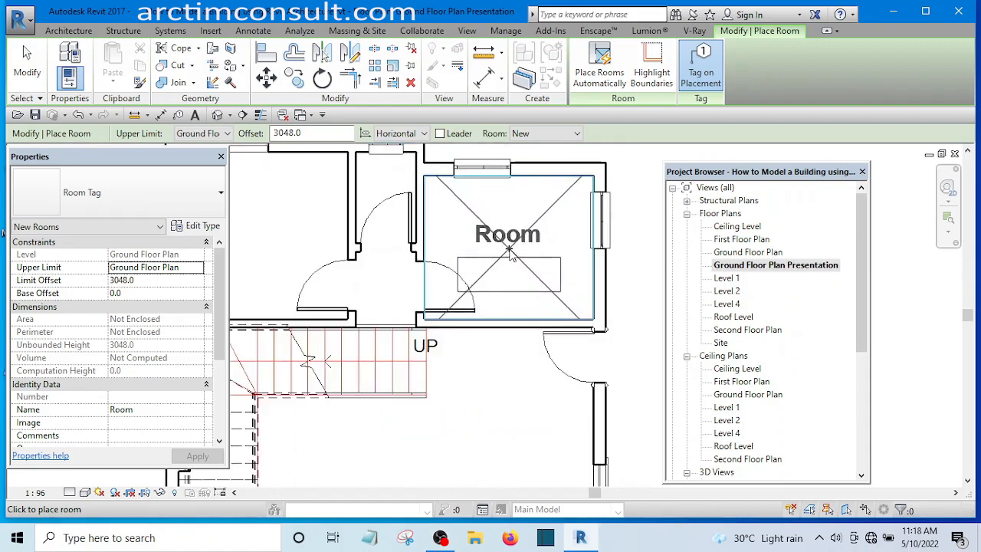
left_click(512, 253)
scroll(544, 265, "down", 4)
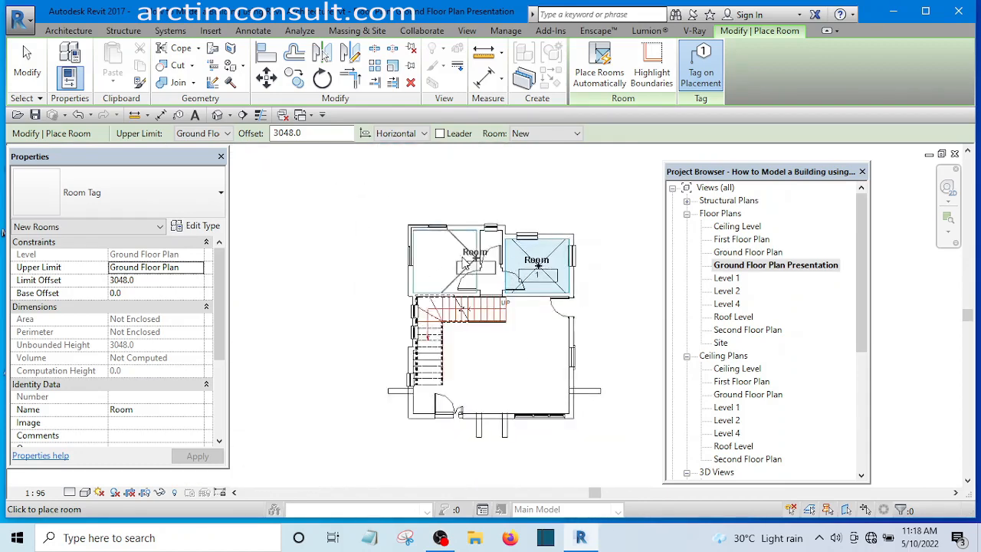
scroll(458, 263, "up", 2)
scroll(458, 263, "up", 2)
left_click(452, 268)
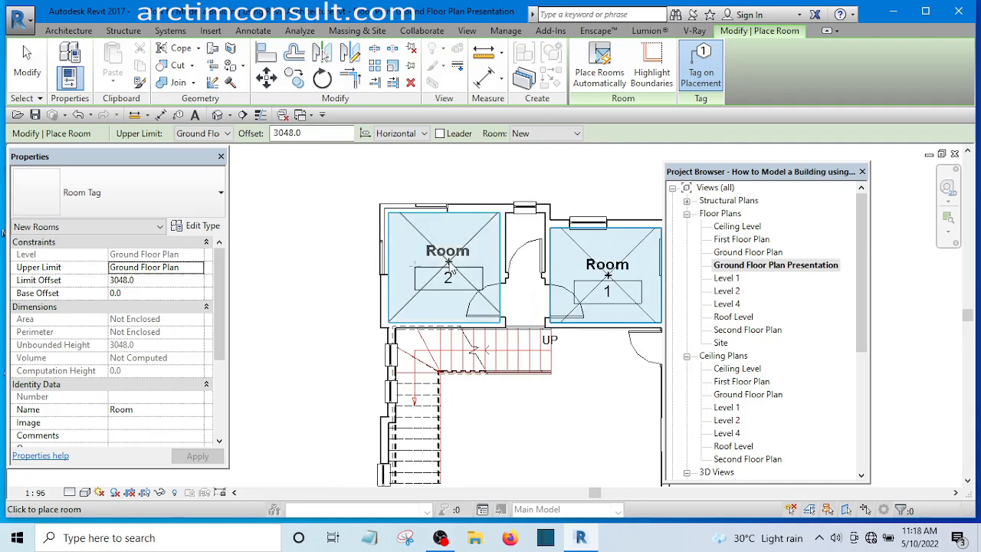
Step: Place a tagged room in the large open living and dining space
scroll(525, 236, "up", 4)
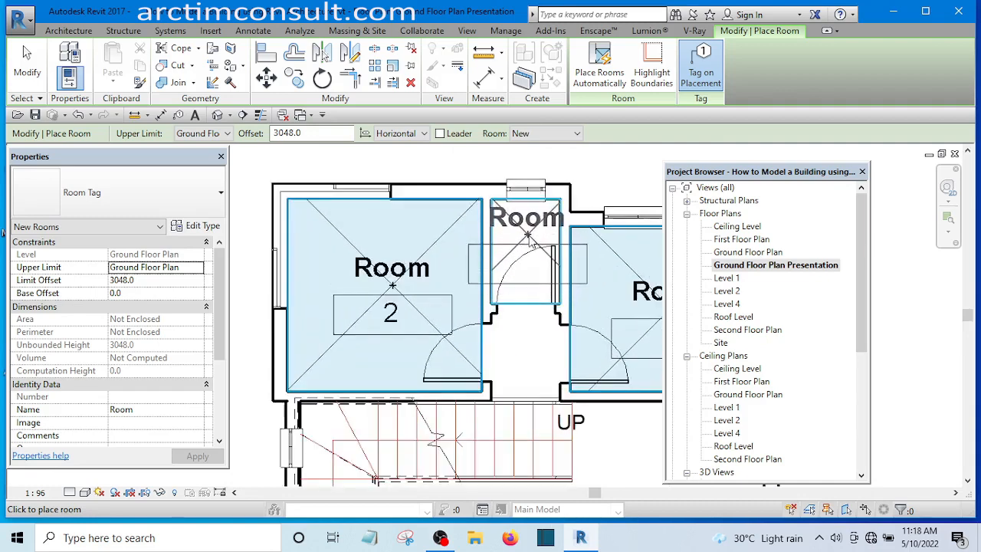
scroll(524, 253, "down", 4)
scroll(506, 223, "up", 4)
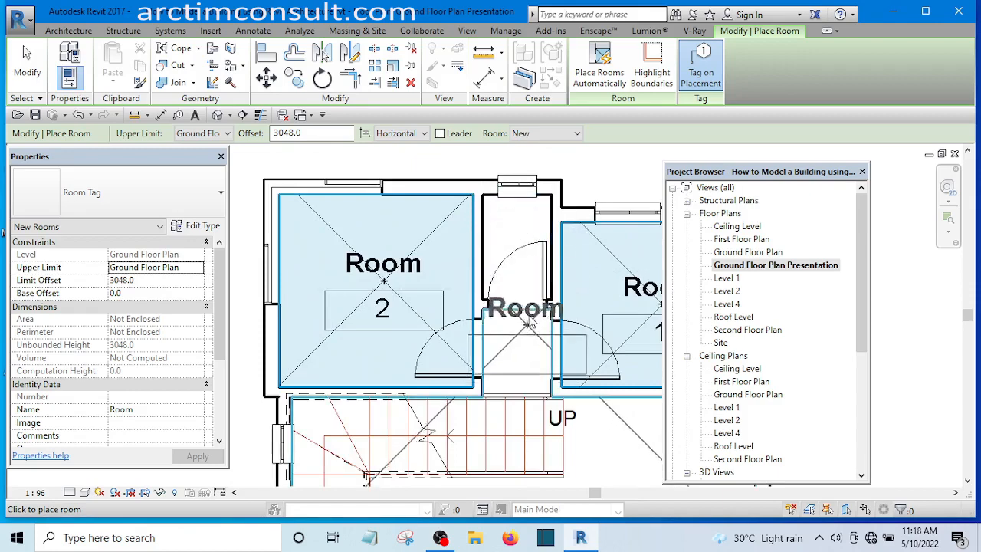
scroll(517, 326, "down", 5)
scroll(517, 328, "up", 3)
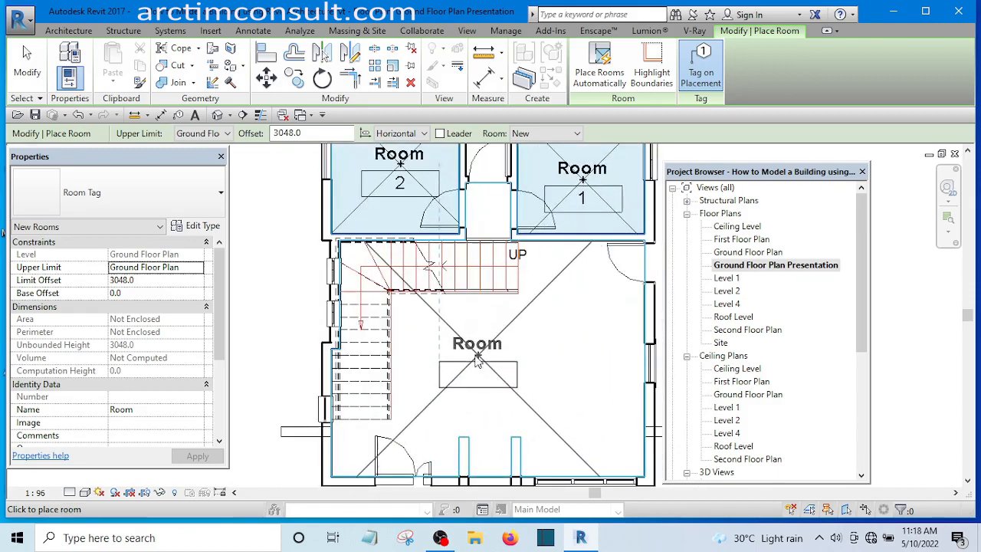
left_click(478, 357)
scroll(499, 306, "down", 3)
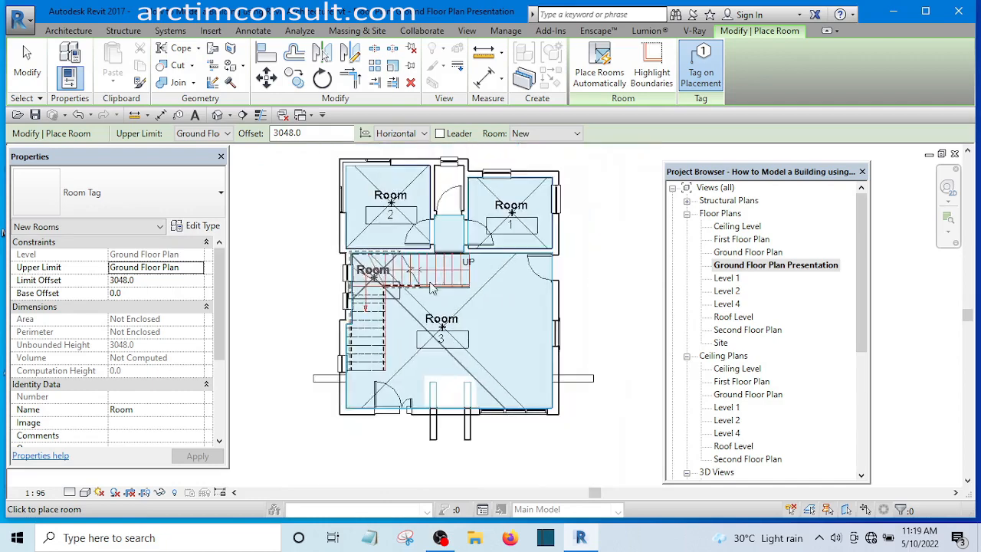
Step: Place a tagged room in the small toilet between the kitchen and guest room, and end room placement
scroll(395, 202, "up", 5)
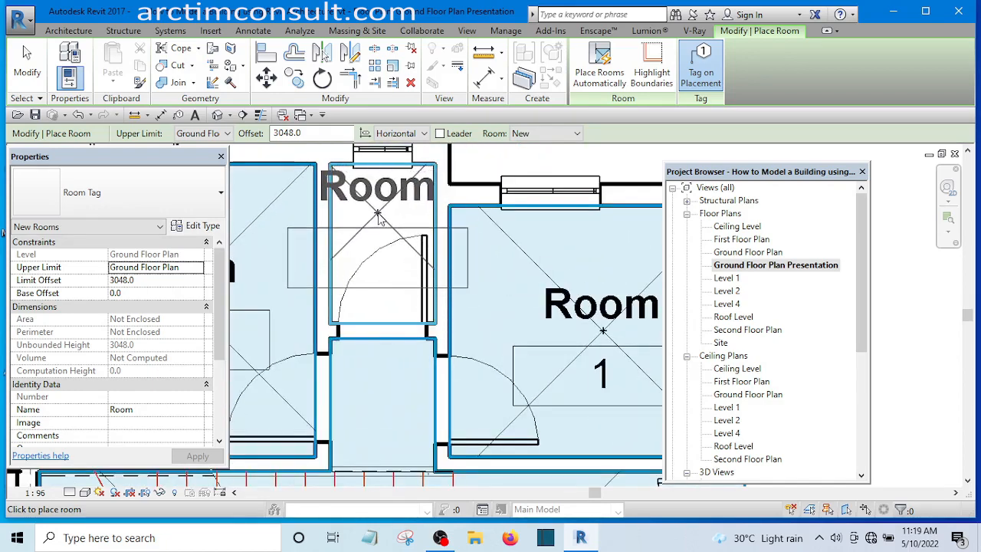
left_click(381, 207)
scroll(488, 258, "down", 5)
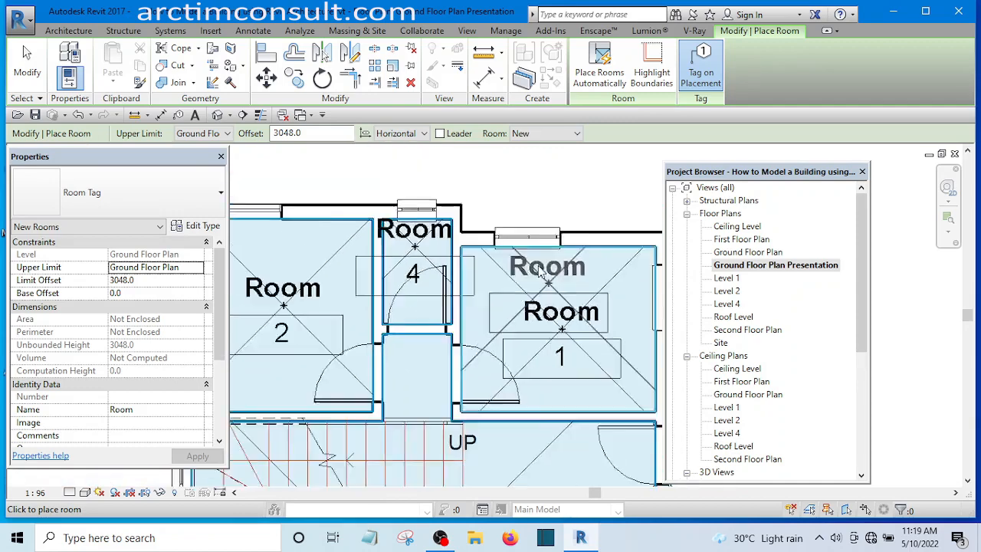
right_click(524, 199)
left_click(541, 200)
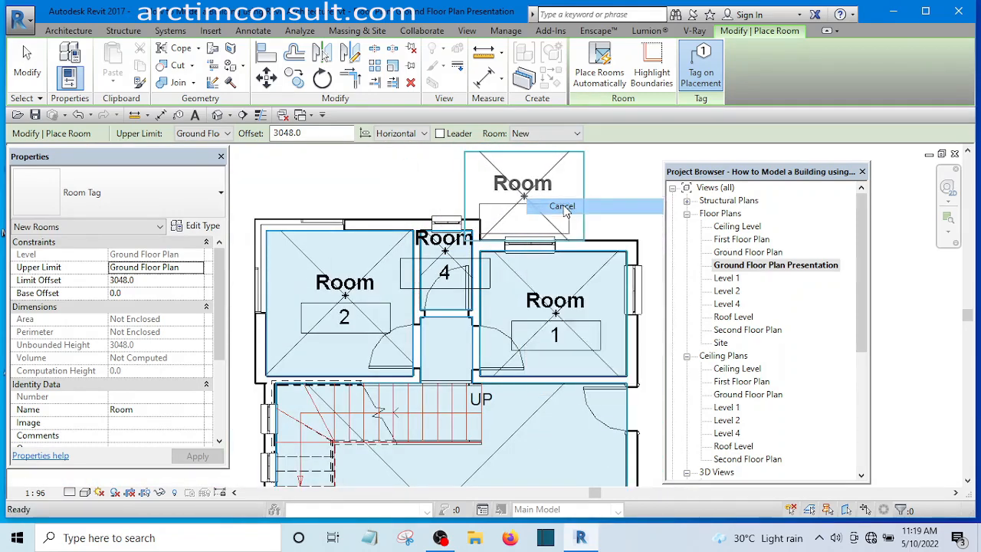
Step: Select the large living and dining room and examine its extents around the stair, lobby and front wall
scroll(515, 211, "down", 2)
scroll(510, 230, "up", 4)
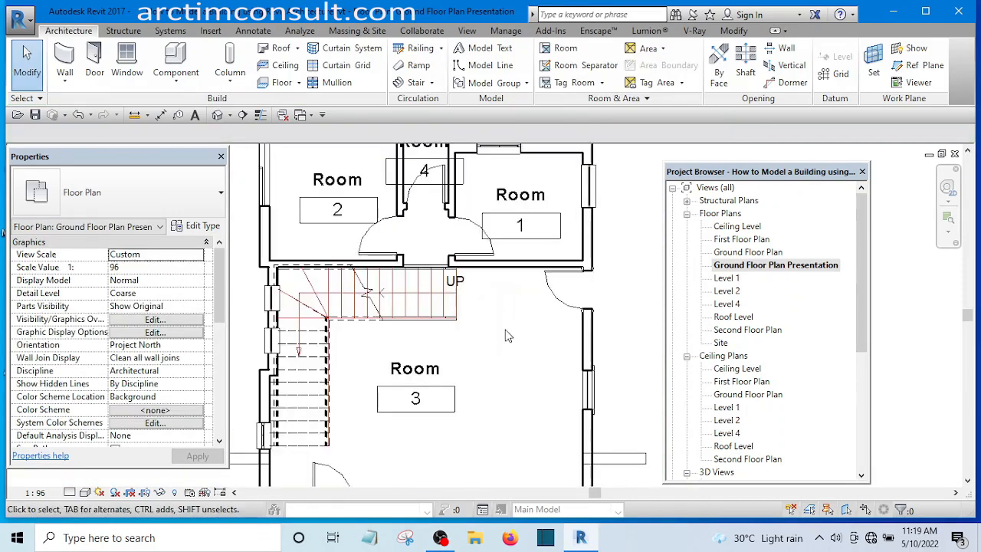
middle_click_drag(498, 291, 534, 279)
scroll(529, 281, "down", 3)
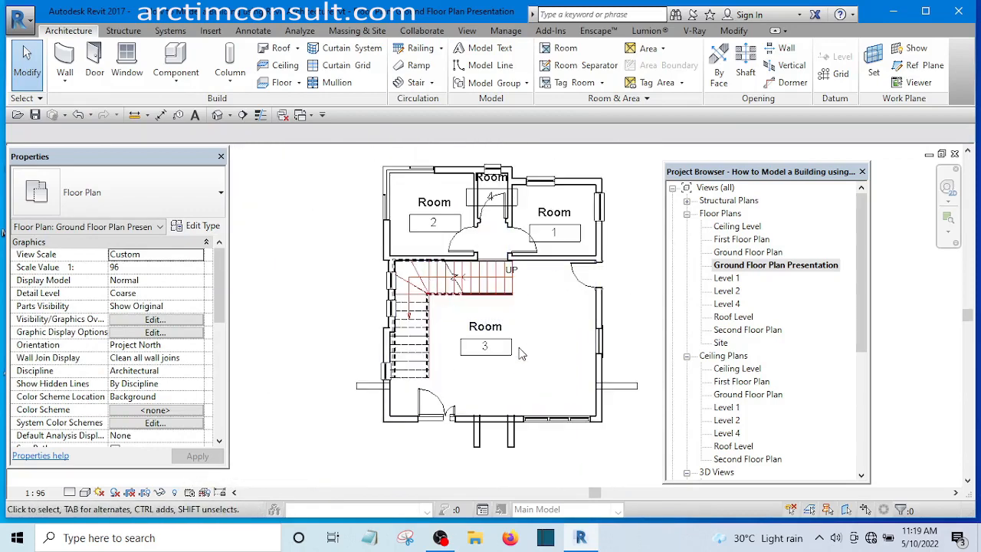
scroll(521, 307, "up", 3)
scroll(483, 285, "down", 2)
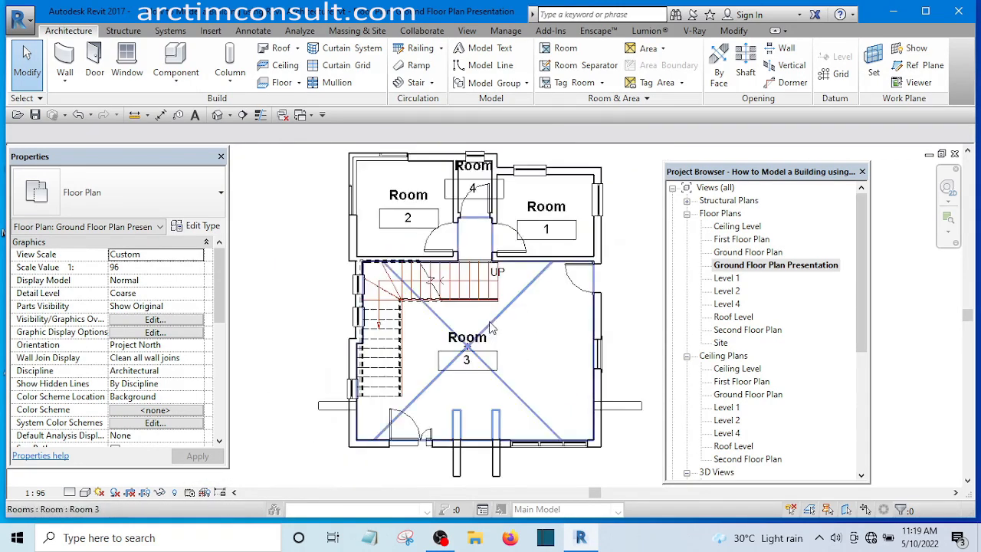
scroll(490, 326, "up", 1)
left_click(484, 325)
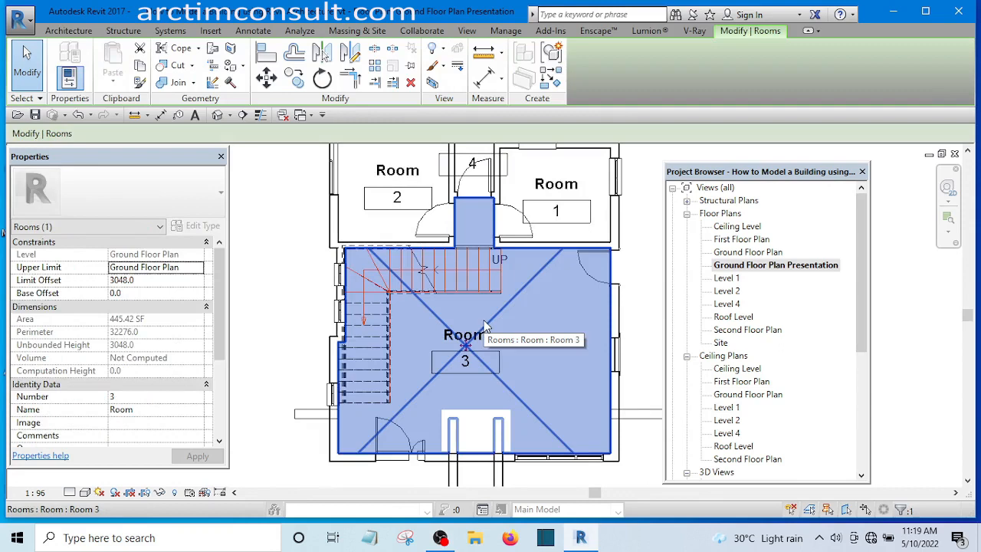
scroll(483, 322, "down", 1)
scroll(471, 291, "up", 1)
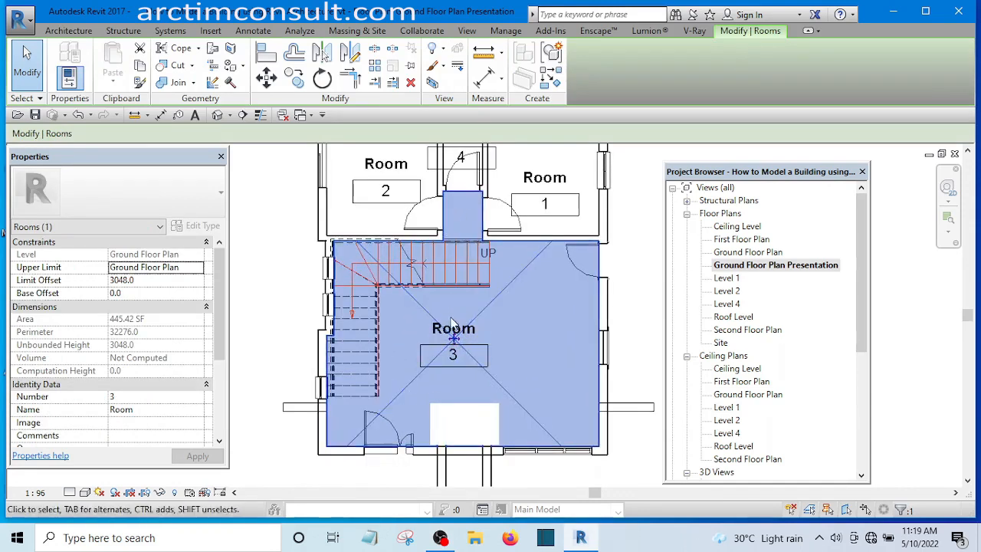
scroll(453, 322, "up", 2)
scroll(450, 178, "down", 1)
scroll(469, 197, "up", 1)
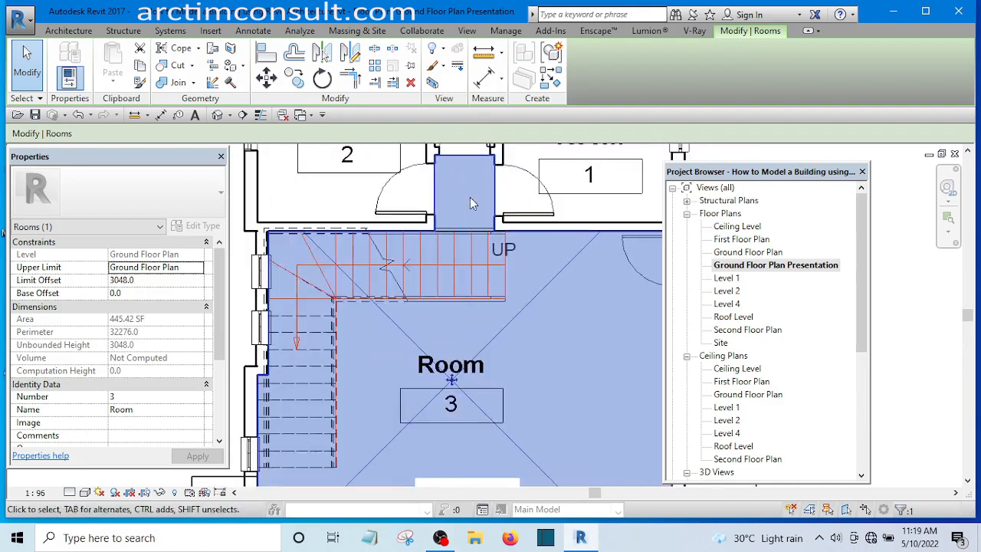
Step: Examine how the living and dining room extends into the lobby between the kitchen and guest room doors, and deselect it
scroll(475, 230, "down", 1)
scroll(447, 280, "up", 1)
scroll(456, 194, "up", 1)
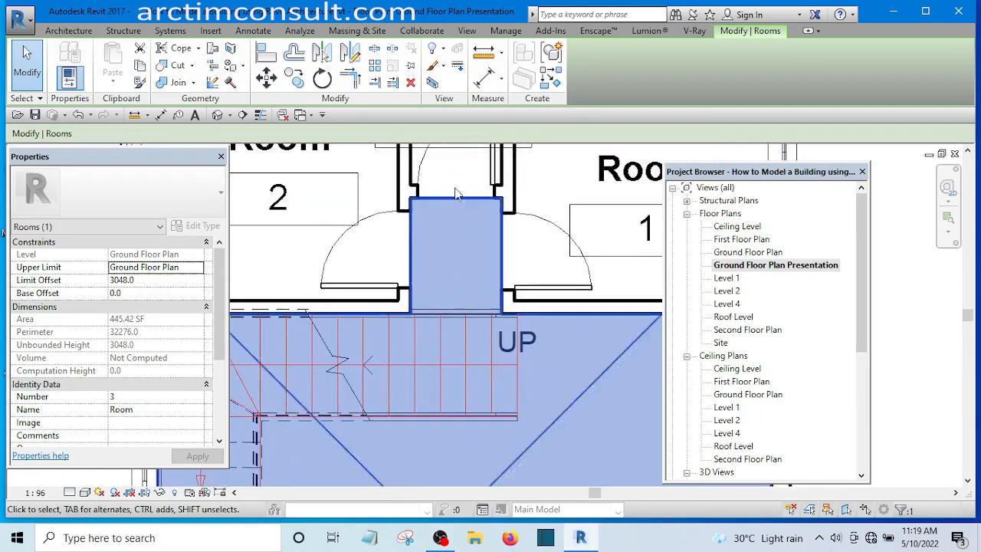
scroll(452, 211, "down", 1)
scroll(460, 291, "up", 2)
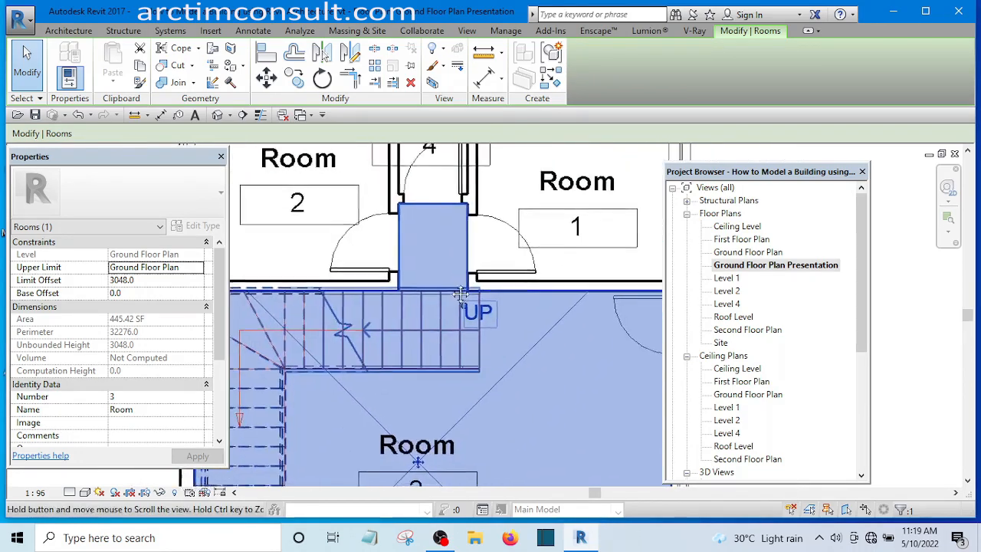
scroll(460, 294, "down", 4)
key("Escape")
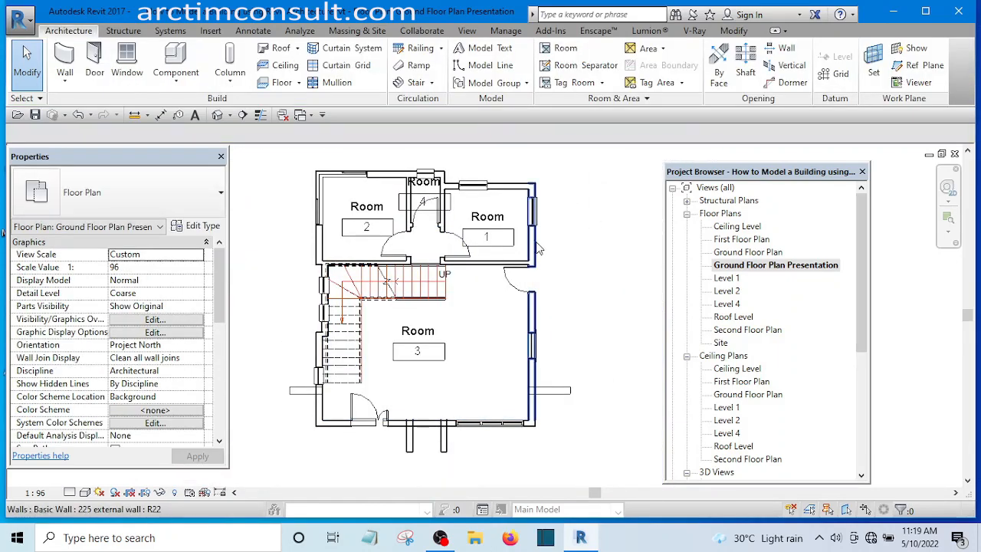
Step: Draw a horizontal room separation line across the lobby opening above the stair, between the internal wall ends on both sides
scroll(418, 240, "up", 2)
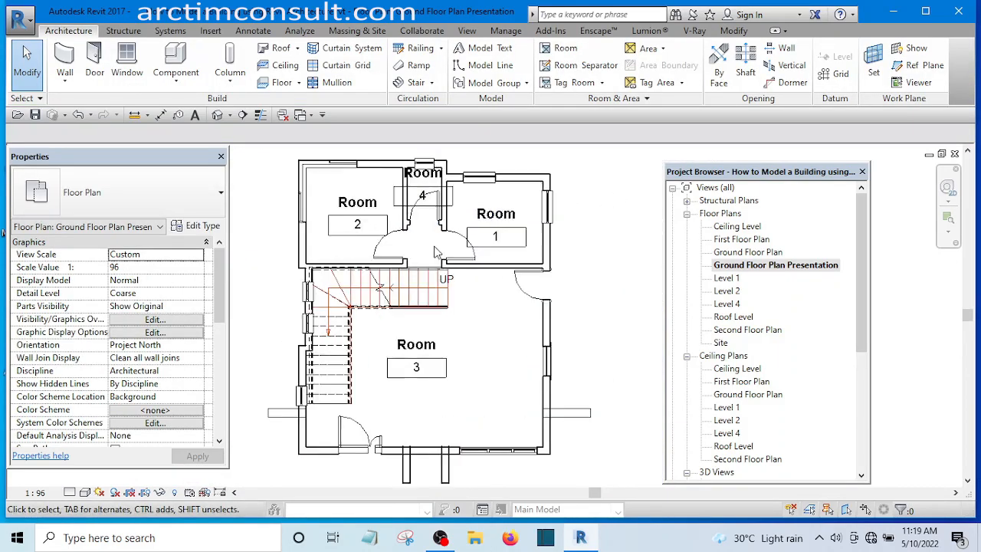
left_click(585, 66)
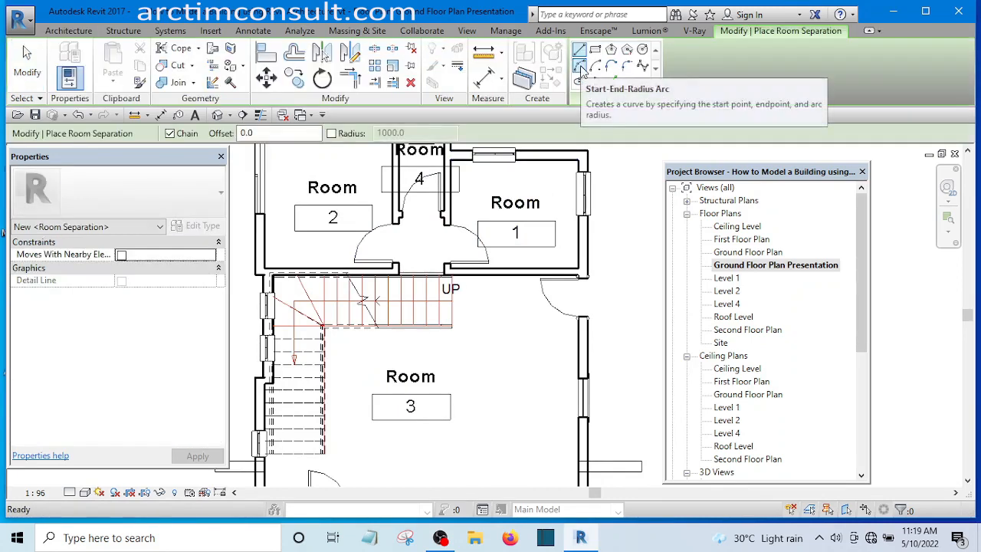
scroll(493, 296, "up", 5)
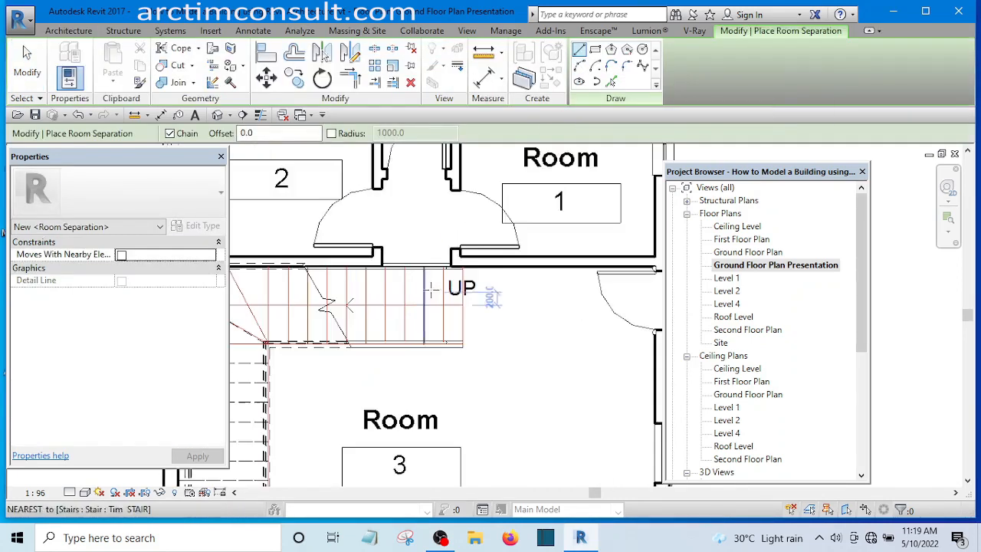
scroll(359, 243, "up", 3)
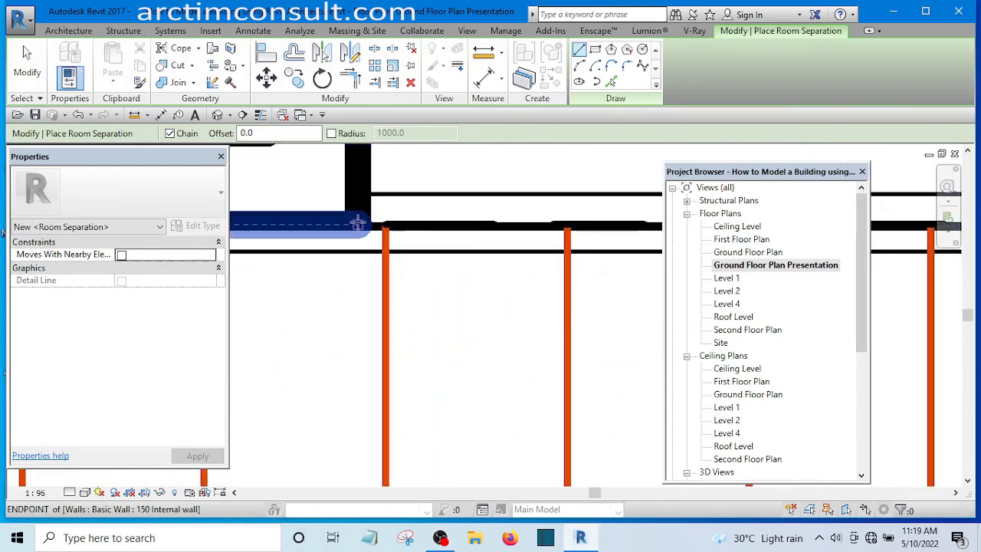
left_click(357, 223)
scroll(357, 223, "down", 4)
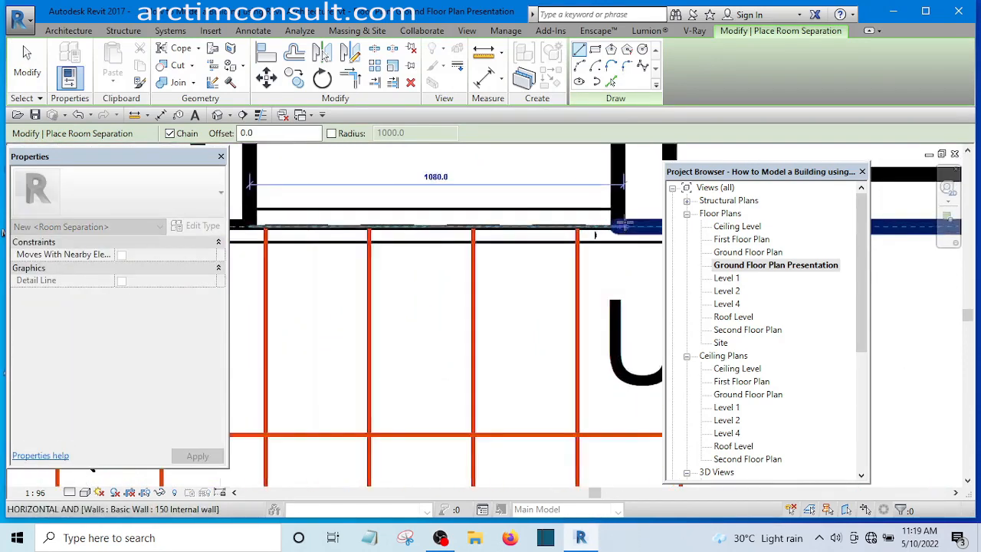
scroll(624, 224, "up", 2)
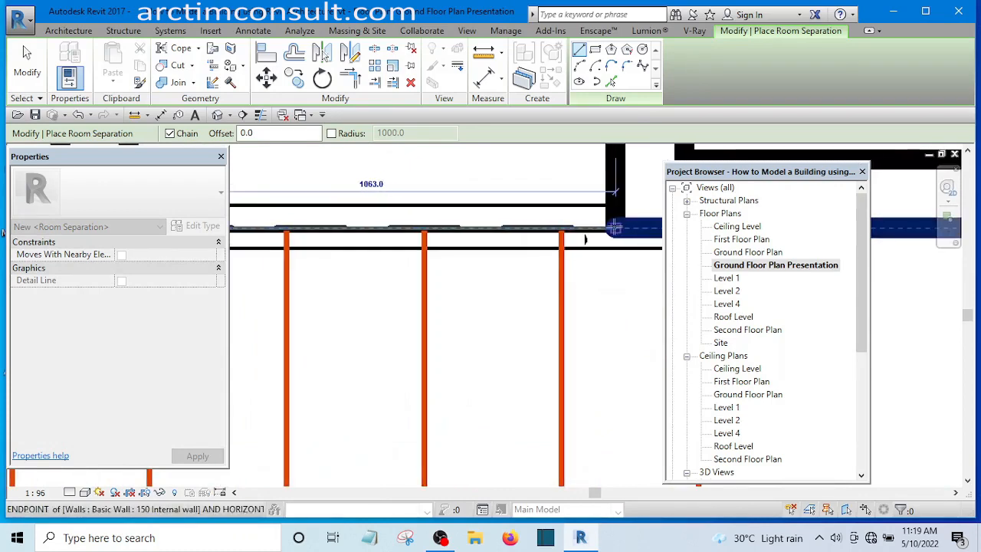
scroll(615, 227, "down", 2)
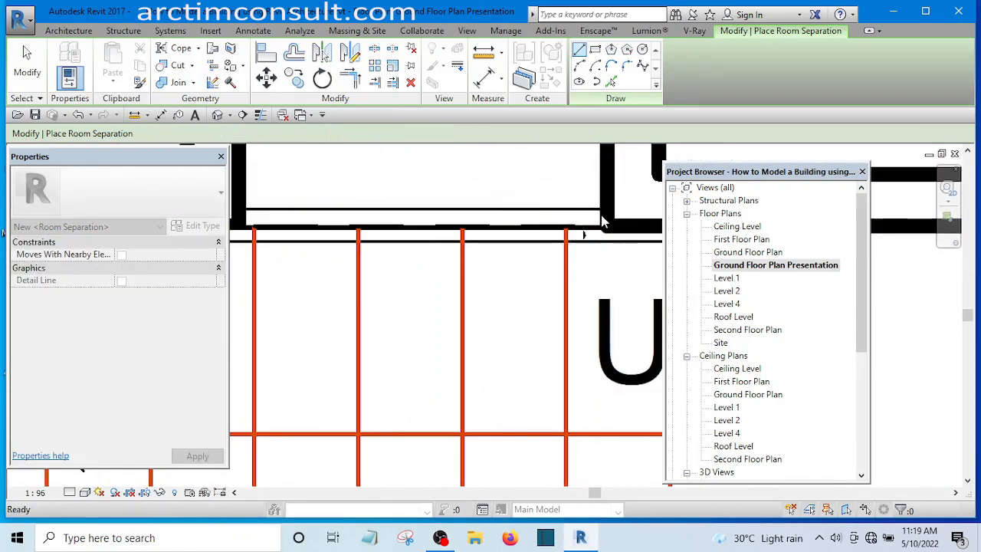
scroll(552, 244, "down", 5)
key("Escape")
key("Escape")
scroll(512, 247, "down", 3)
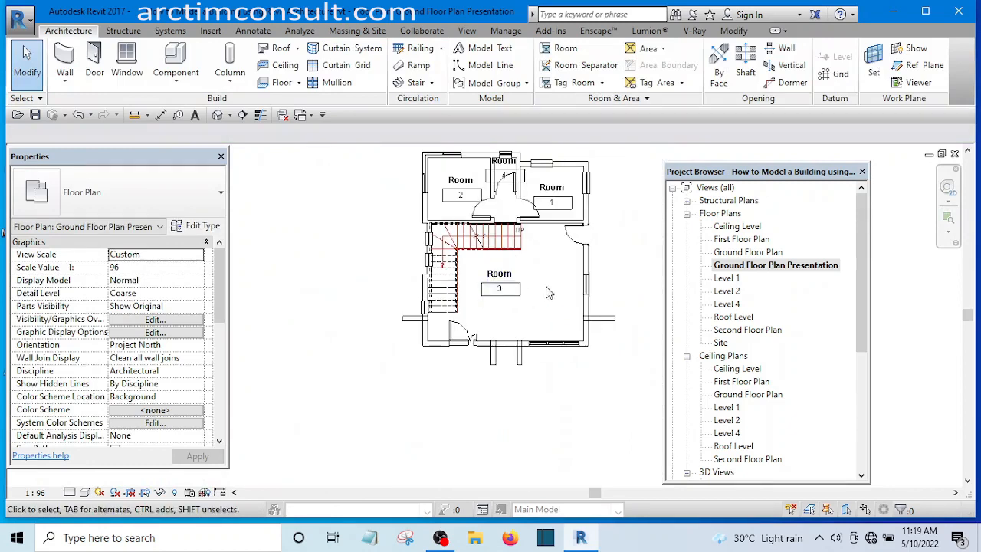
Step: Select the living and dining room to check its boundary at the lobby opening, and deselect it
scroll(483, 270, "up", 1)
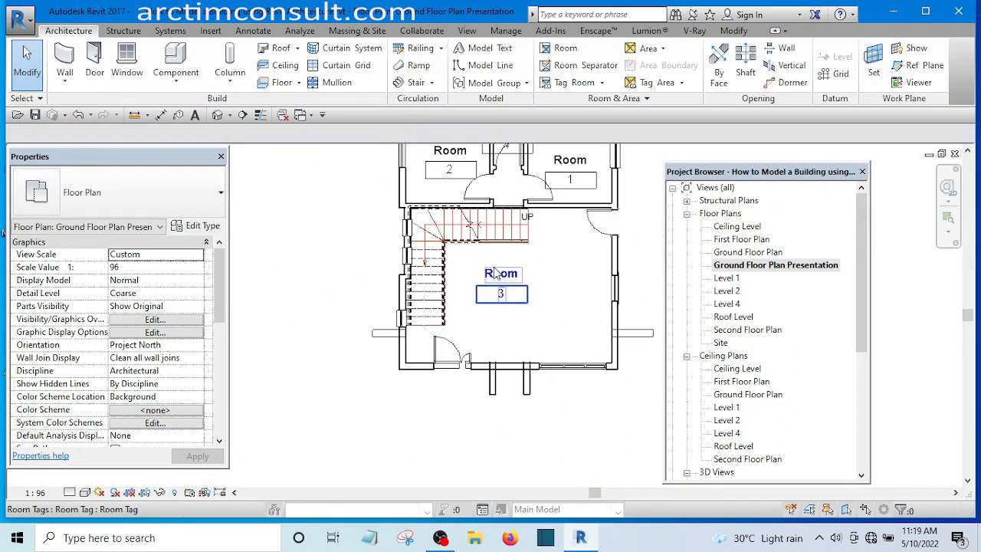
left_click(481, 257)
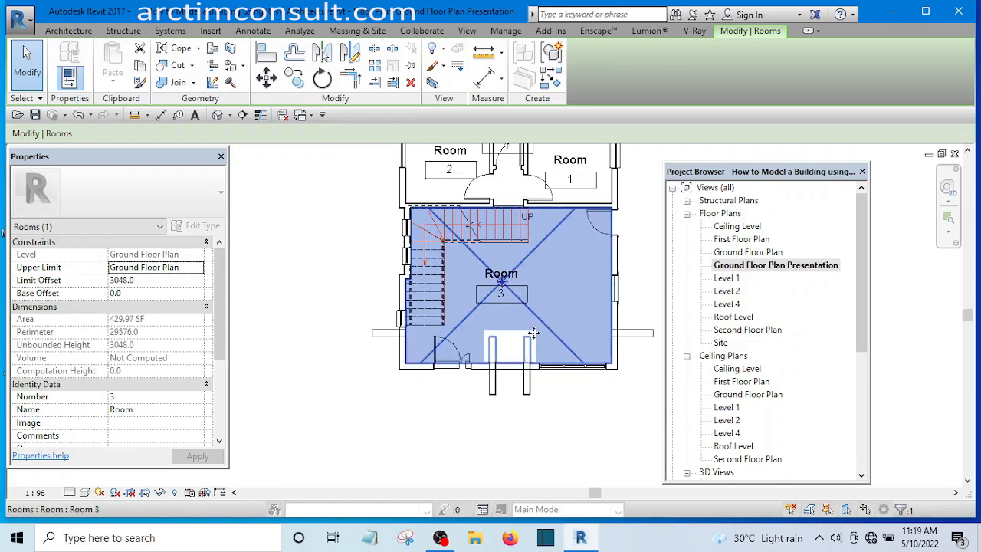
left_click(642, 217)
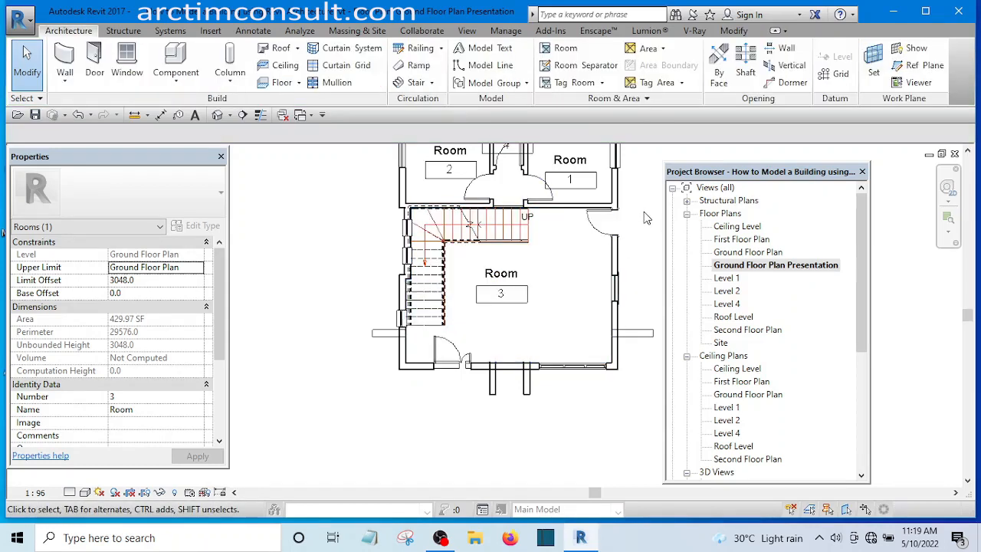
middle_click_drag(627, 237, 584, 282)
middle_click_drag(525, 340, 482, 261)
Step: Select the living and dining room's tag, examine its name and number display, and deselect it
scroll(530, 278, "down", 1)
scroll(436, 176, "up", 3)
scroll(433, 174, "up", 1)
scroll(449, 301, "up", 4)
left_click(470, 288)
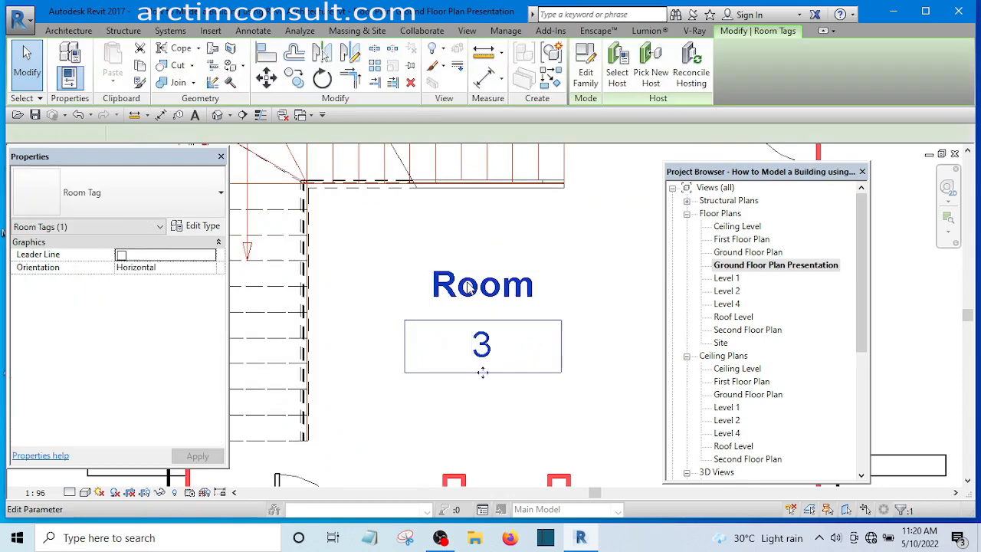
scroll(470, 288, "down", 8)
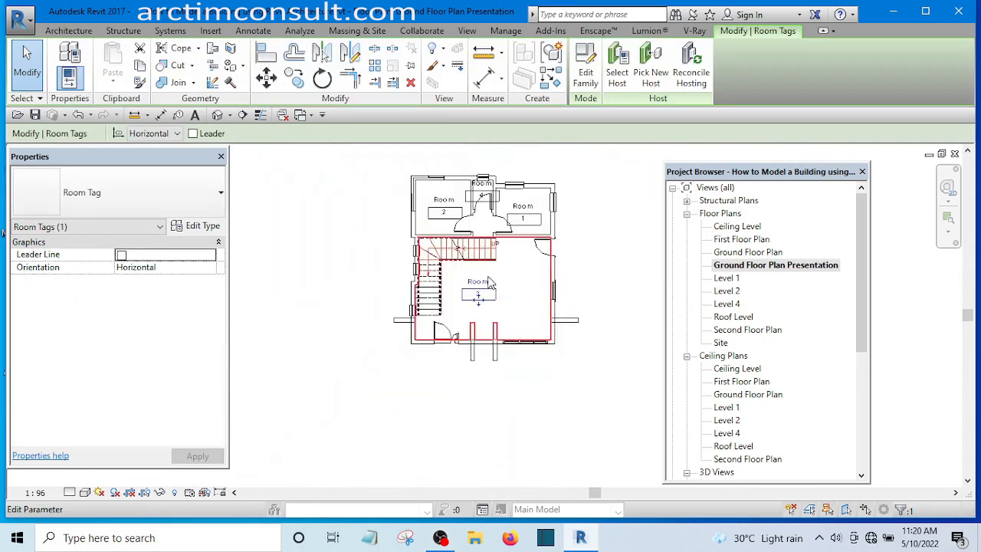
scroll(477, 276, "up", 4)
scroll(491, 276, "down", 6)
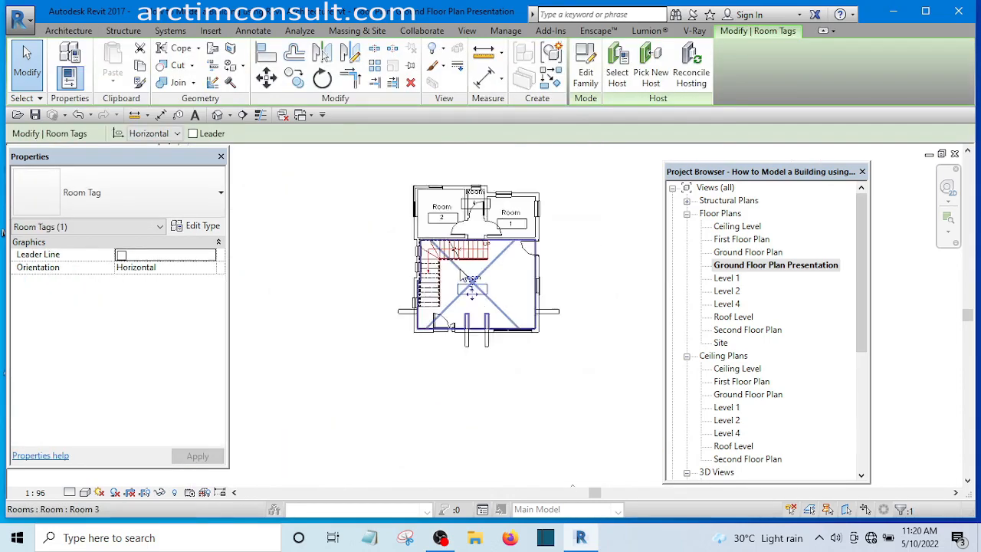
left_click(580, 248)
scroll(459, 285, "up", 6)
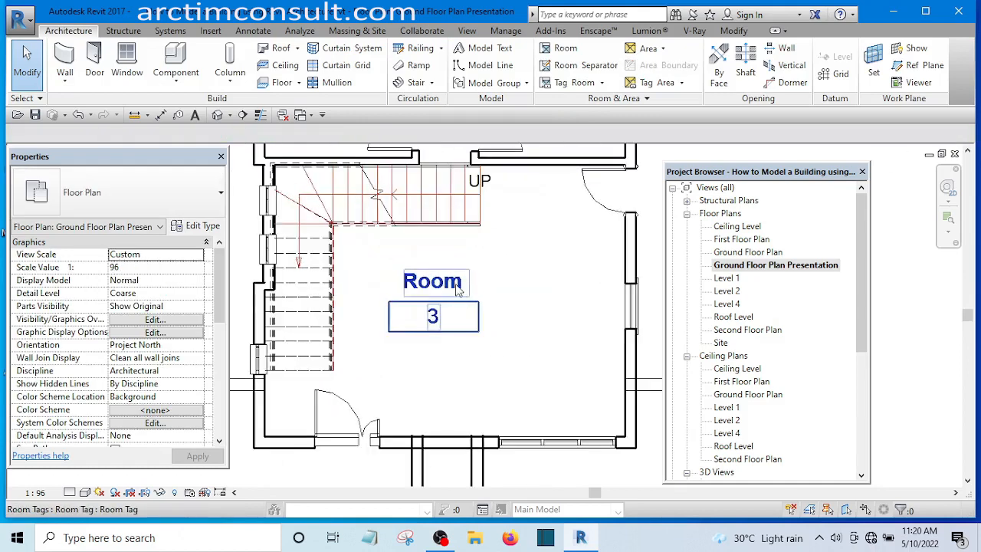
Step: Edit the room tag type to show the area and hide the room number on all rooms
left_click(441, 283)
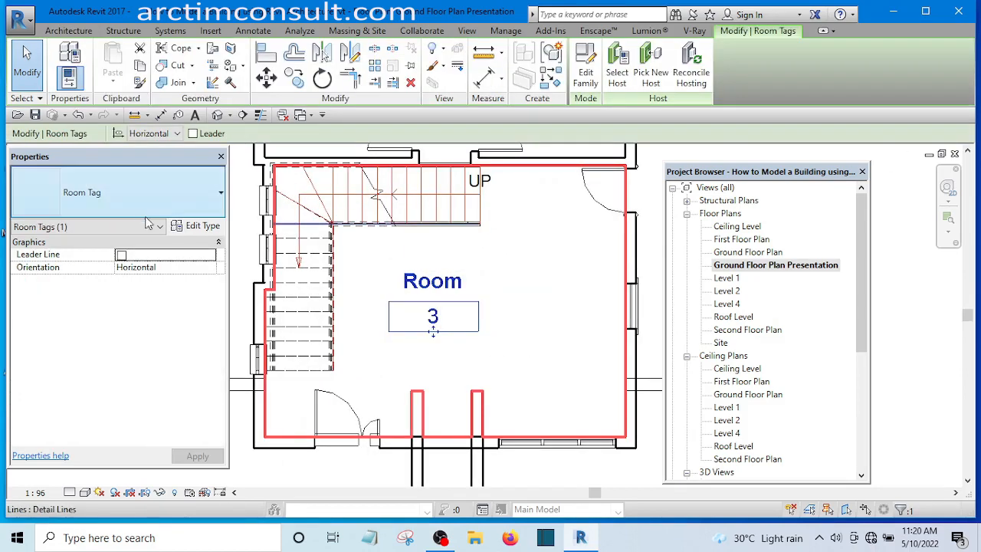
left_click(198, 226)
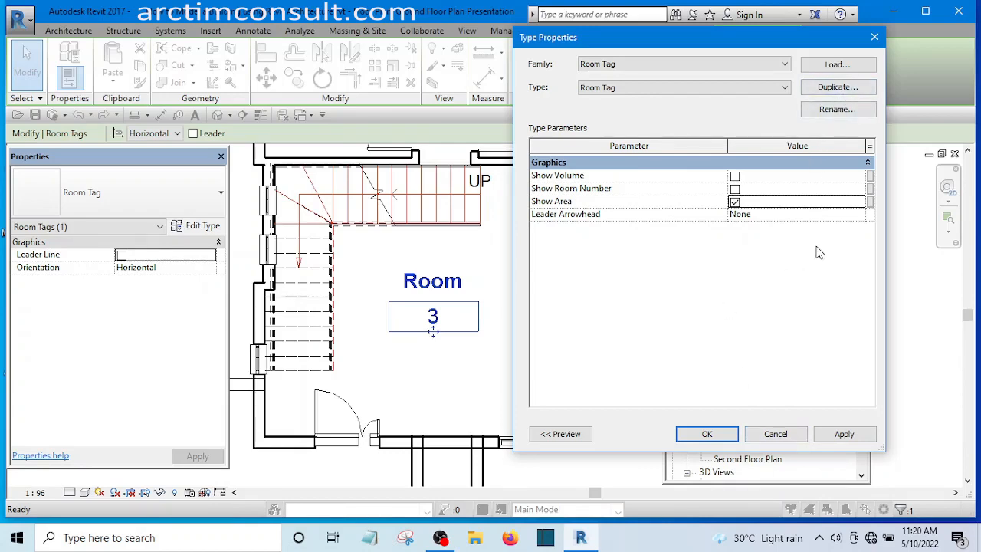
left_click(844, 435)
left_click(725, 435)
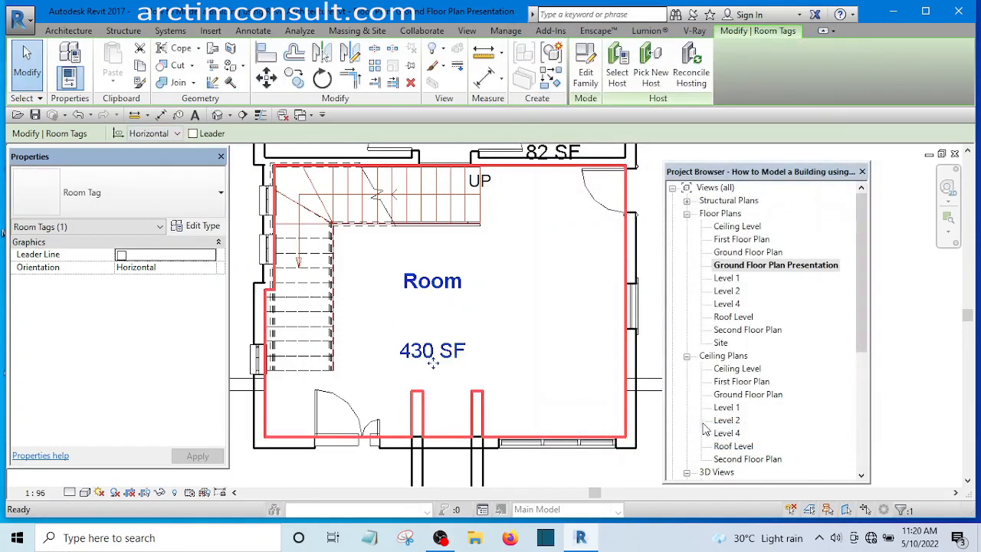
scroll(552, 326, "down", 2)
scroll(526, 324, "up", 3)
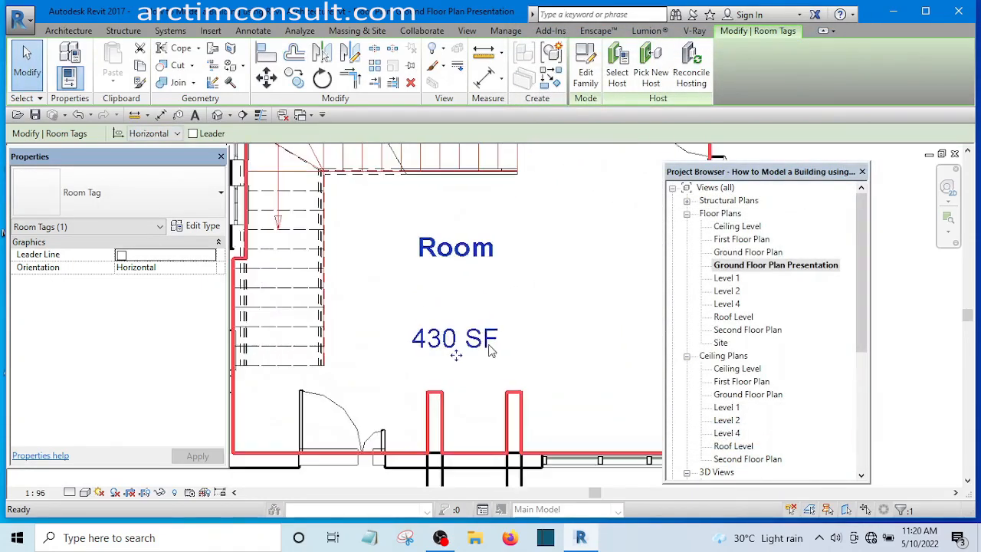
scroll(495, 345, "down", 4)
left_click(609, 235)
scroll(502, 326, "up", 3)
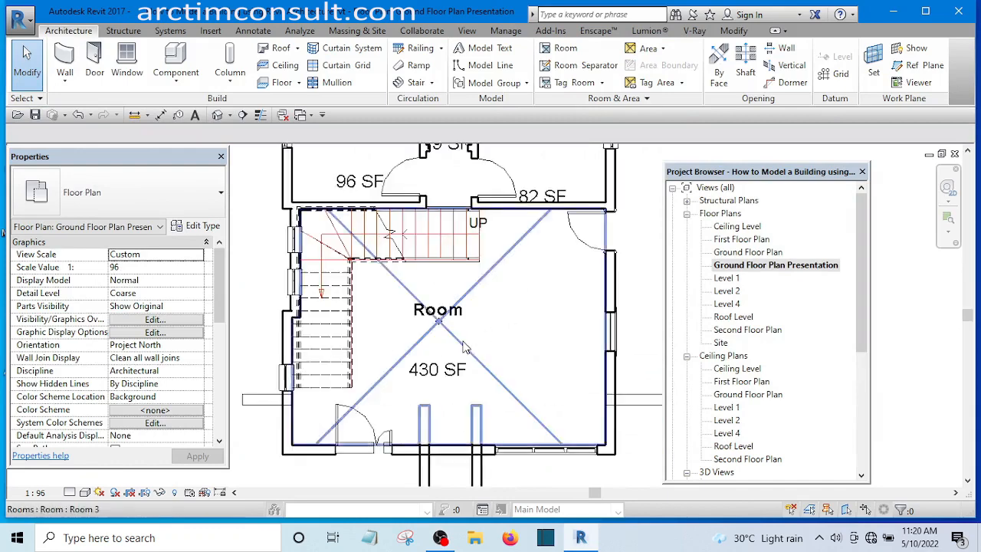
Step: Move the living and dining room's tag slightly up towards the stair
left_click(462, 383)
left_click_drag(428, 407, 429, 374)
scroll(434, 369, "down", 5)
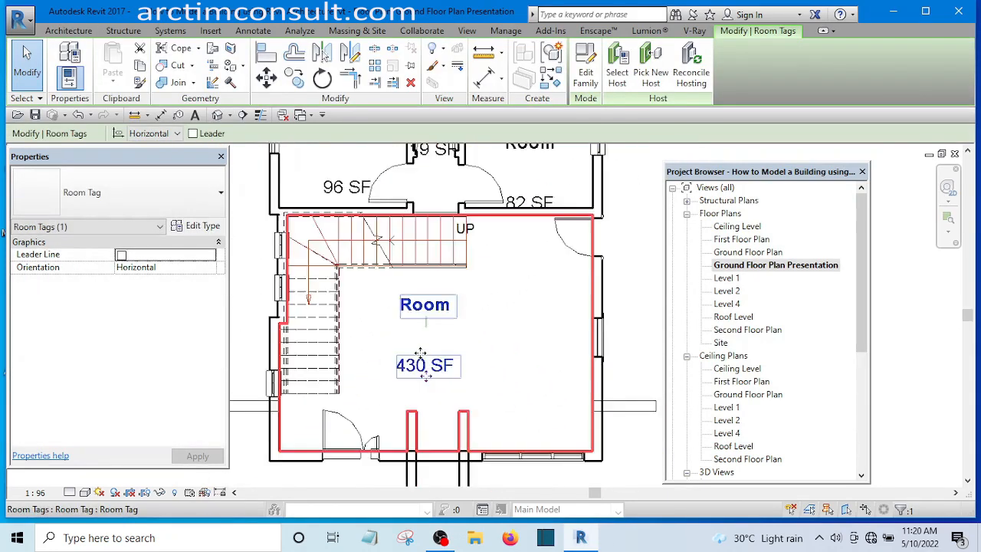
scroll(438, 349, "up", 5)
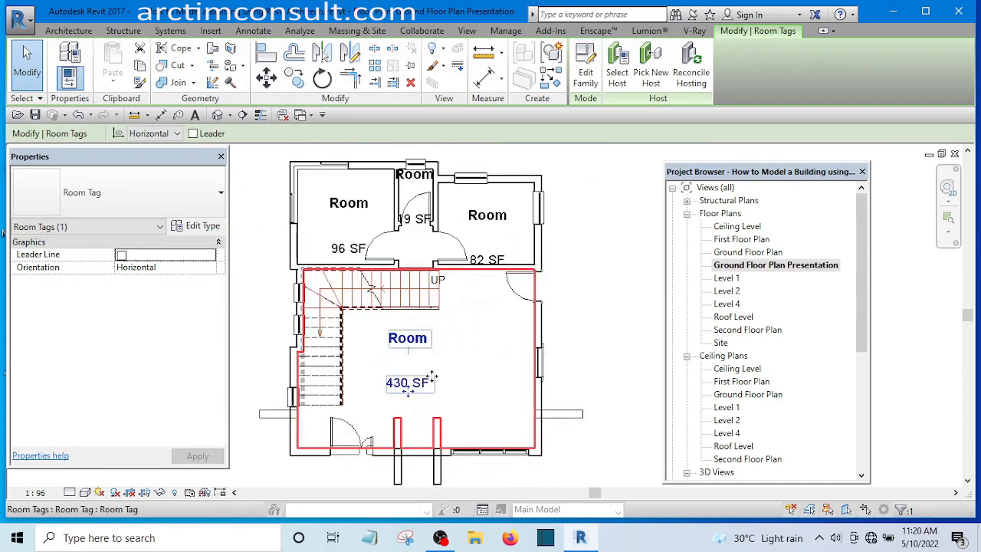
middle_click_drag(463, 373, 499, 368)
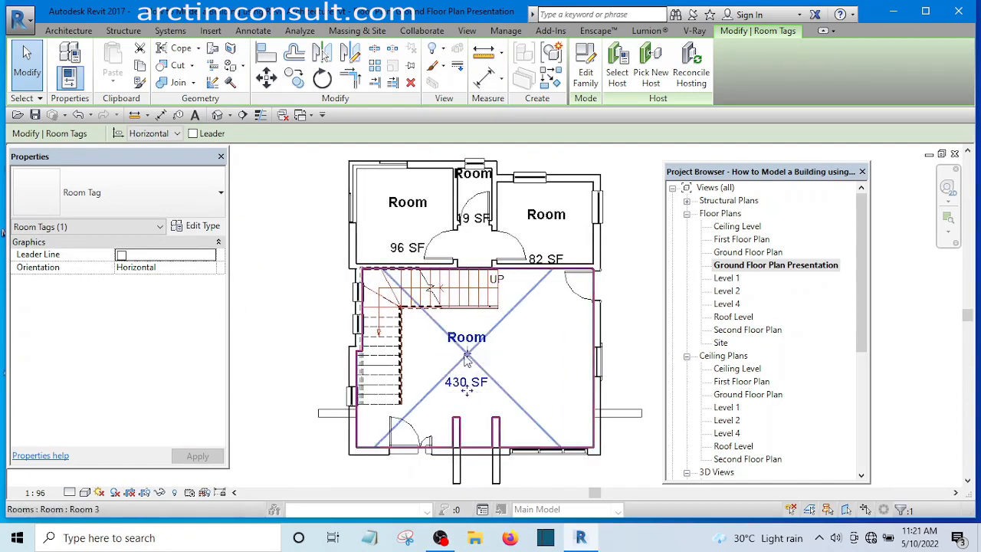
left_click(298, 236)
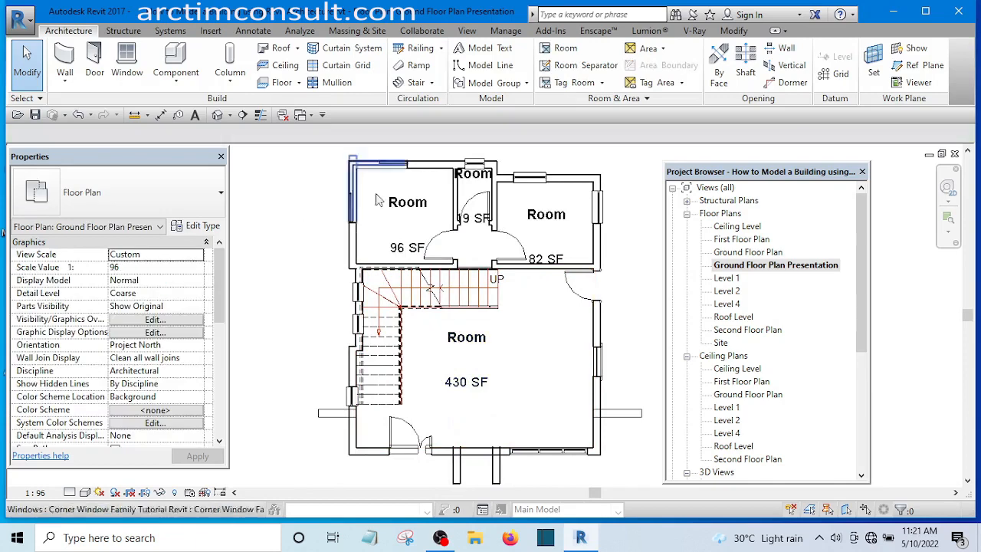
Step: Set the project's area units to square meters with the m² unit symbol
left_click(506, 31)
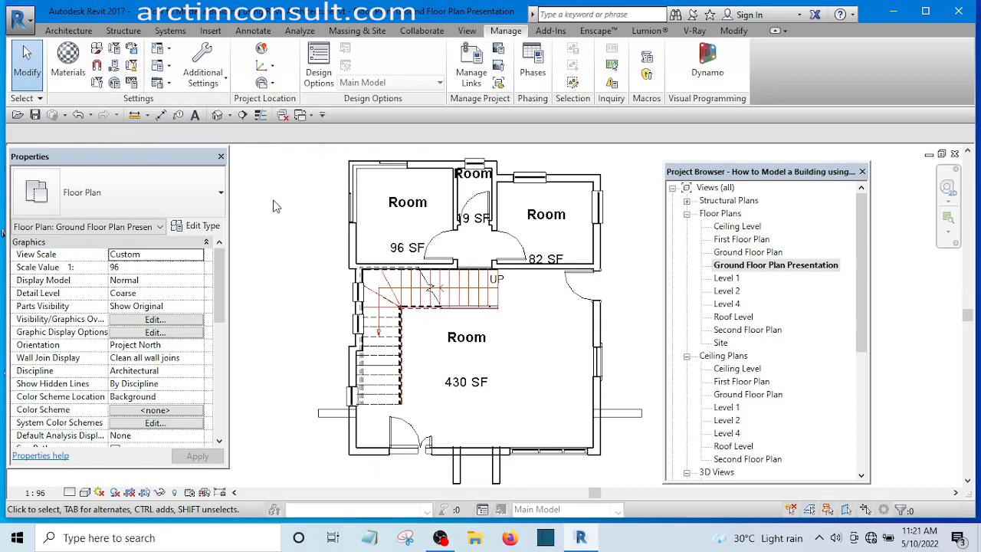
key("s")
key("p")
scroll(288, 241, "down", 2)
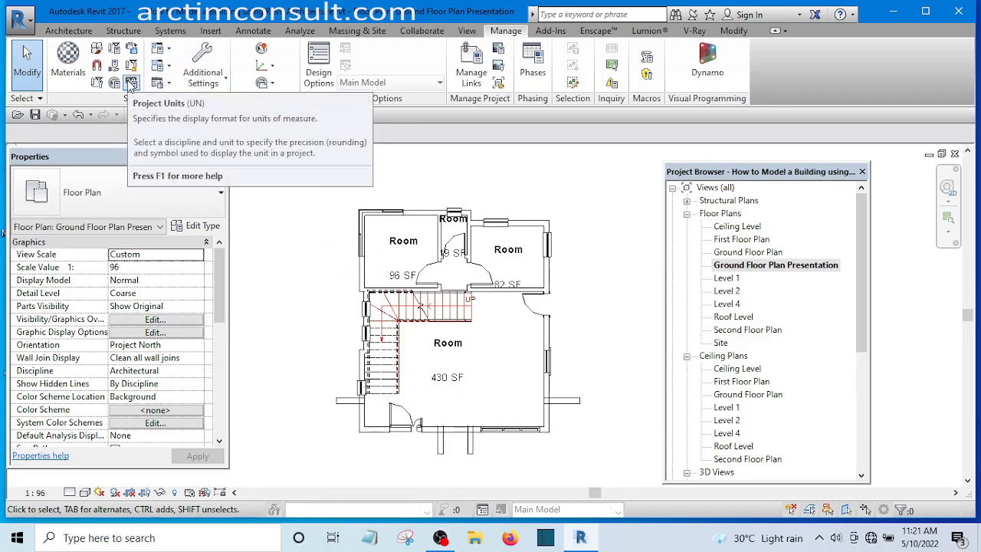
left_click(130, 83)
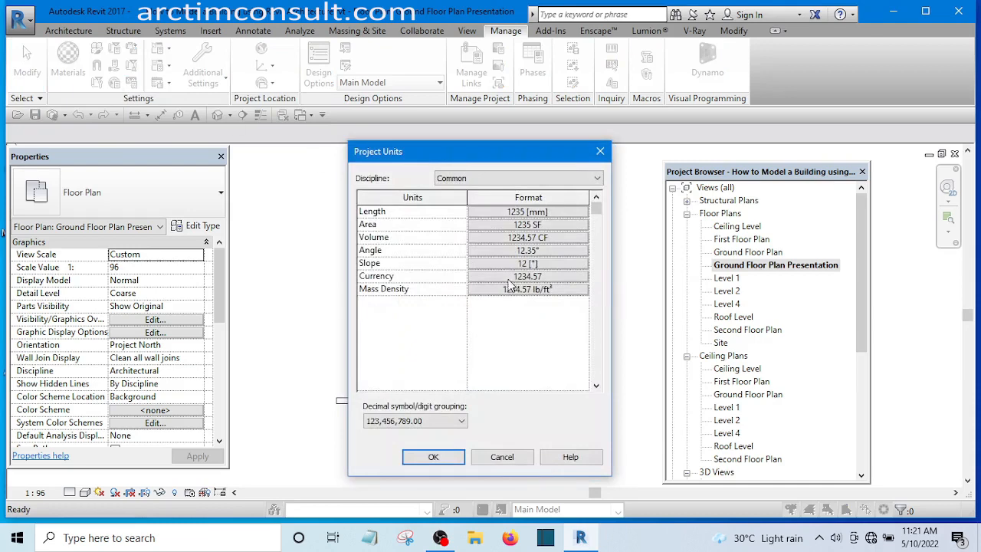
left_click_drag(467, 164, 678, 159)
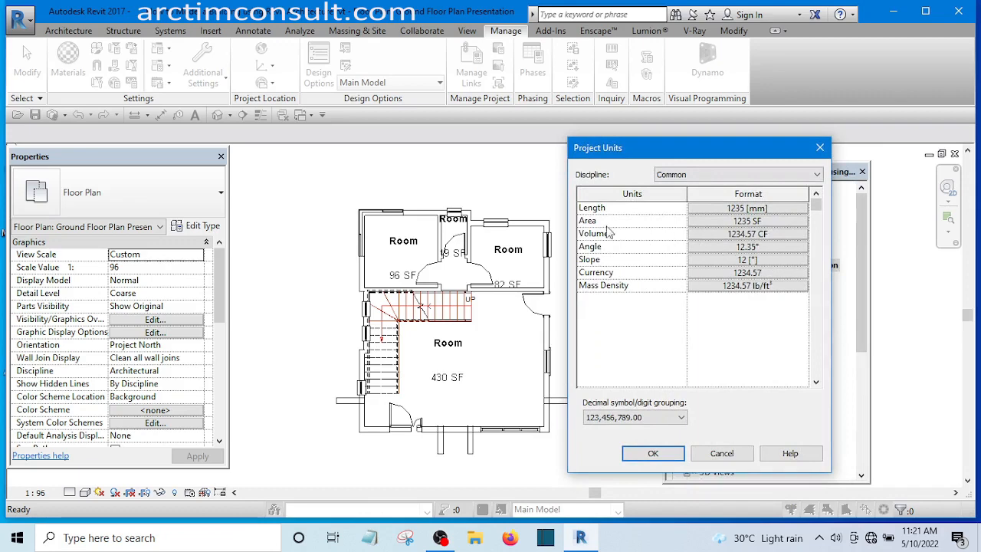
left_click(766, 220)
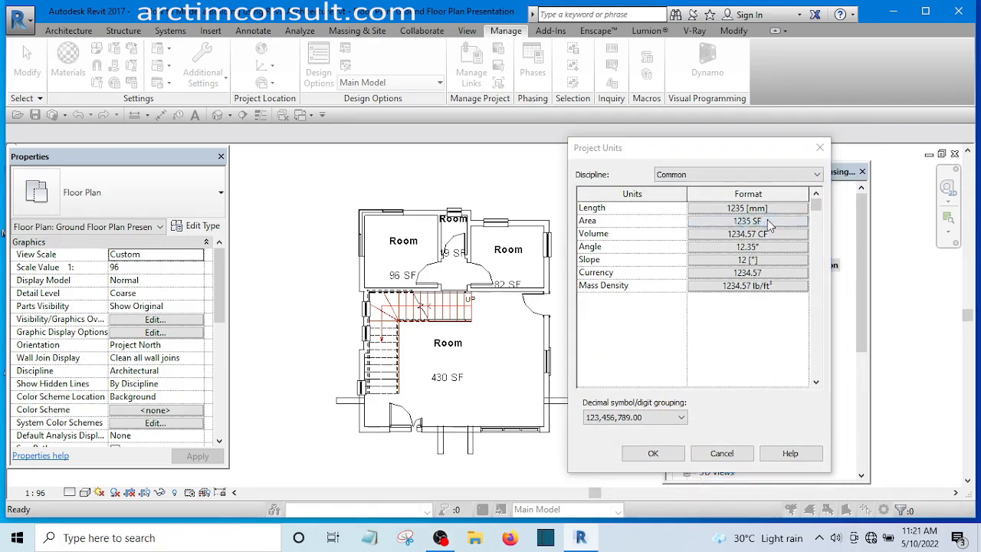
left_click(742, 234)
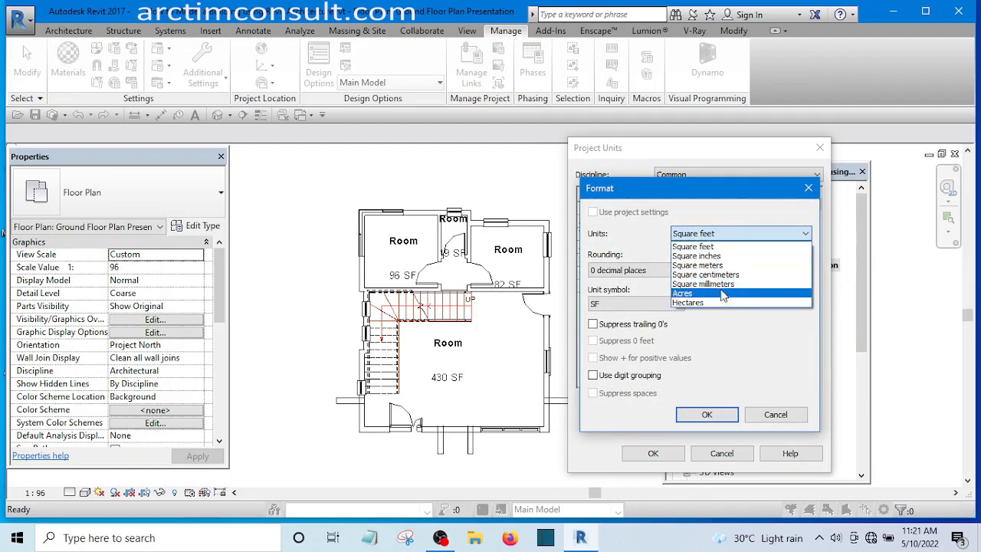
left_click(720, 265)
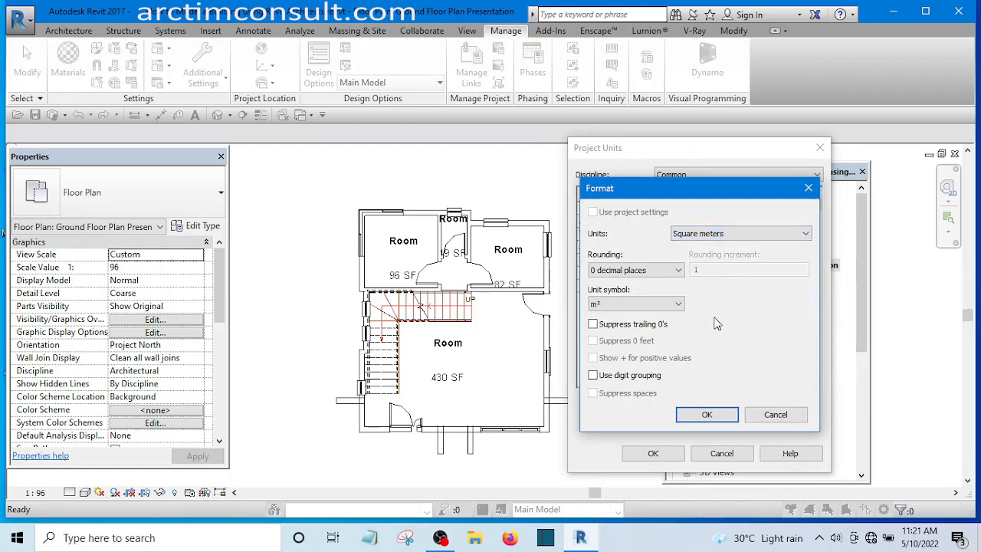
left_click(707, 414)
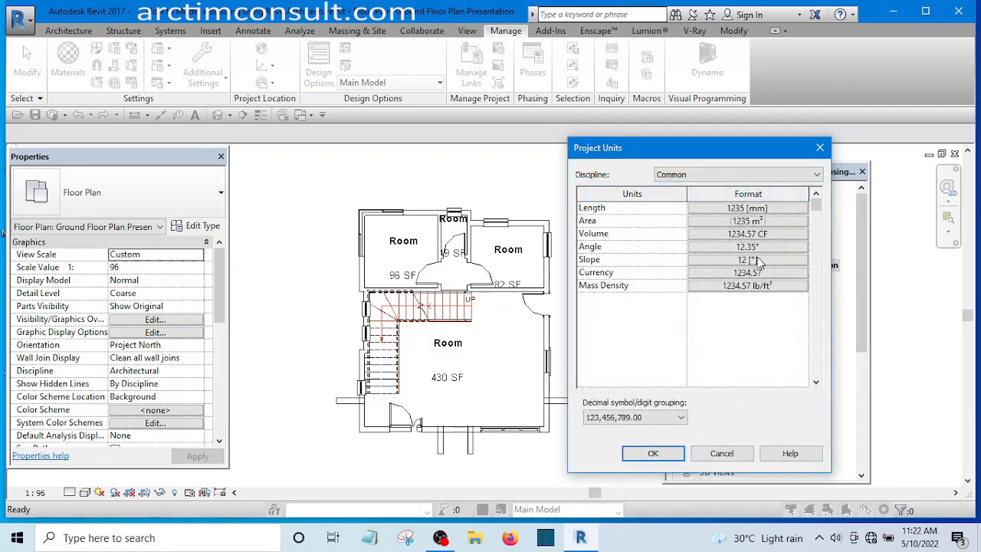
left_click(781, 261)
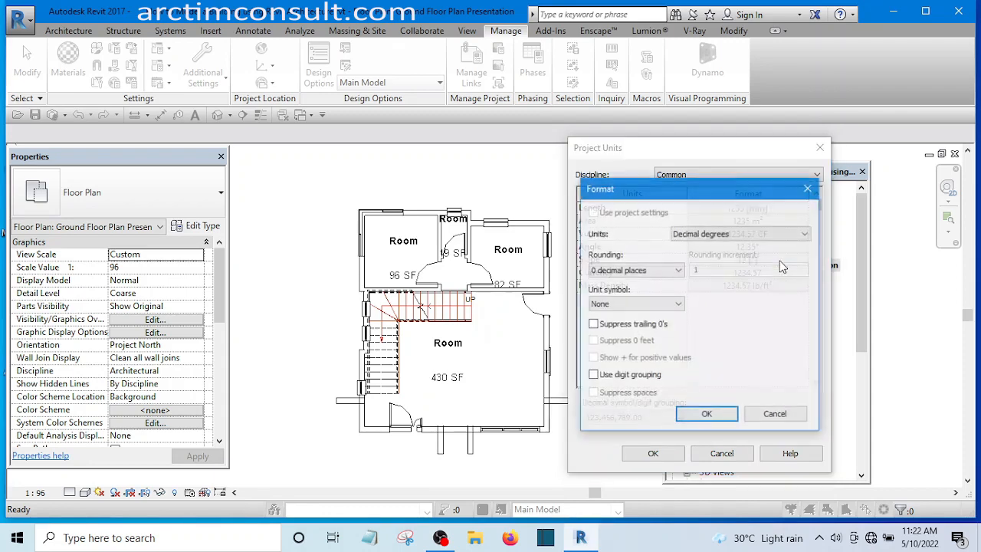
left_click(776, 414)
left_click(654, 454)
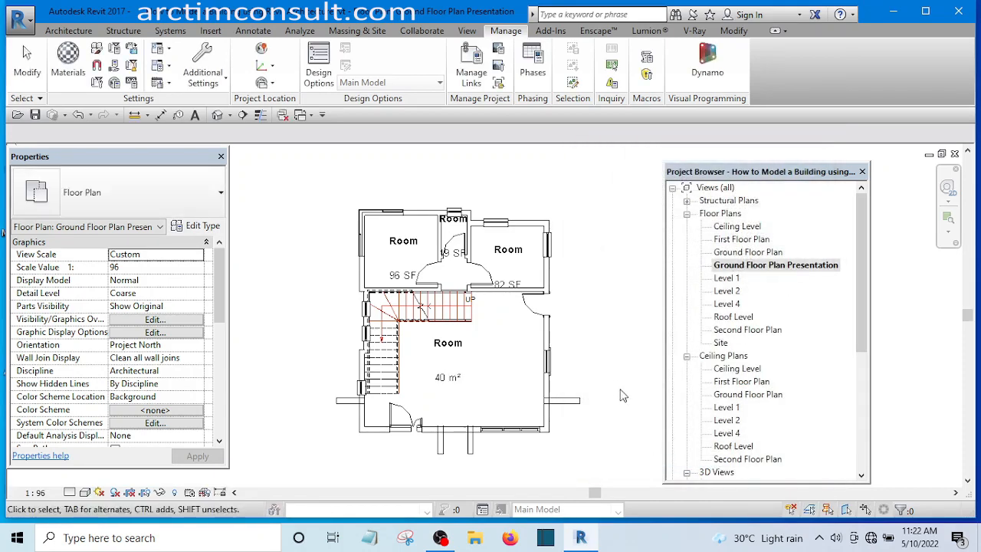
Step: Compare the area units on the living and dining room's tag with those on the three smaller rooms' tags
scroll(468, 284, "up", 3)
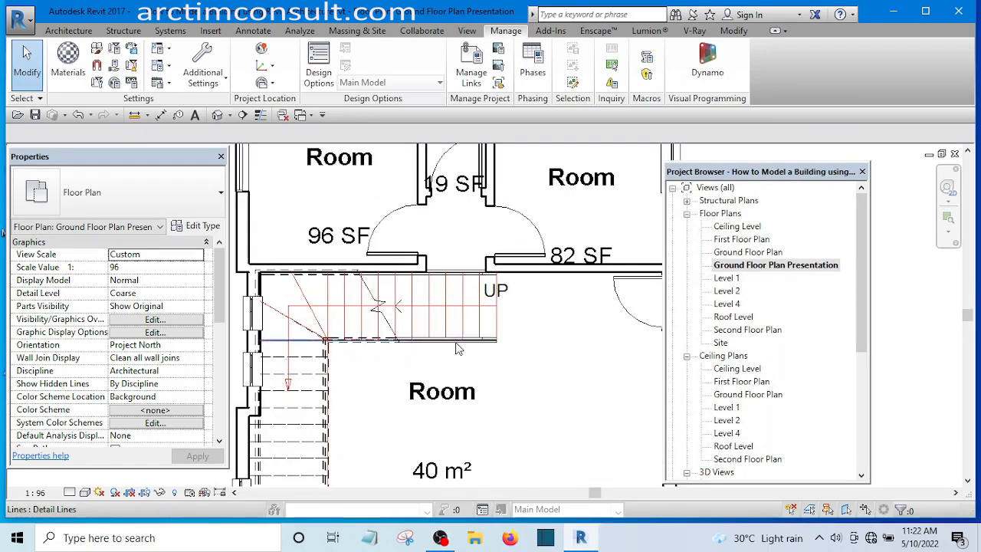
scroll(460, 367, "down", 3)
scroll(460, 368, "up", 4)
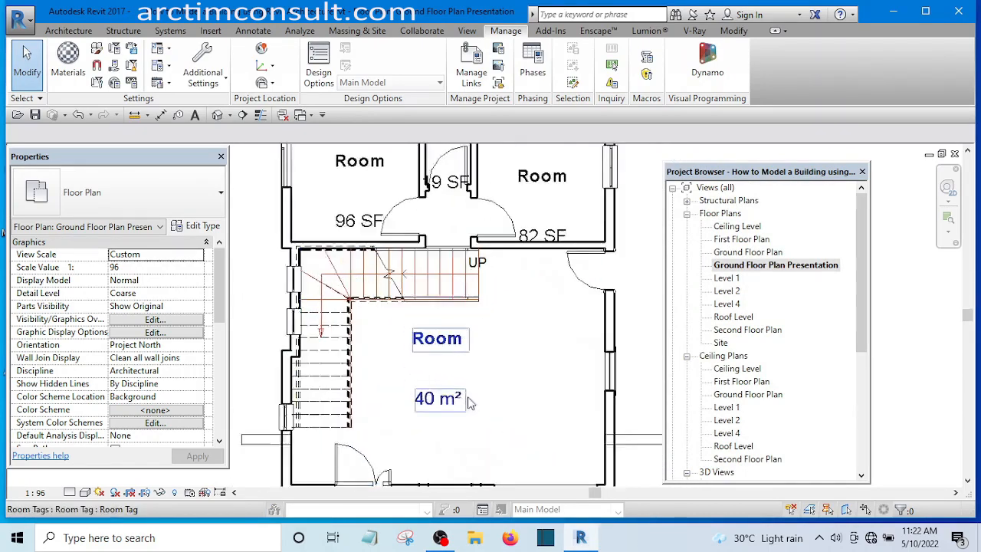
scroll(444, 366, "down", 2)
scroll(445, 368, "up", 3)
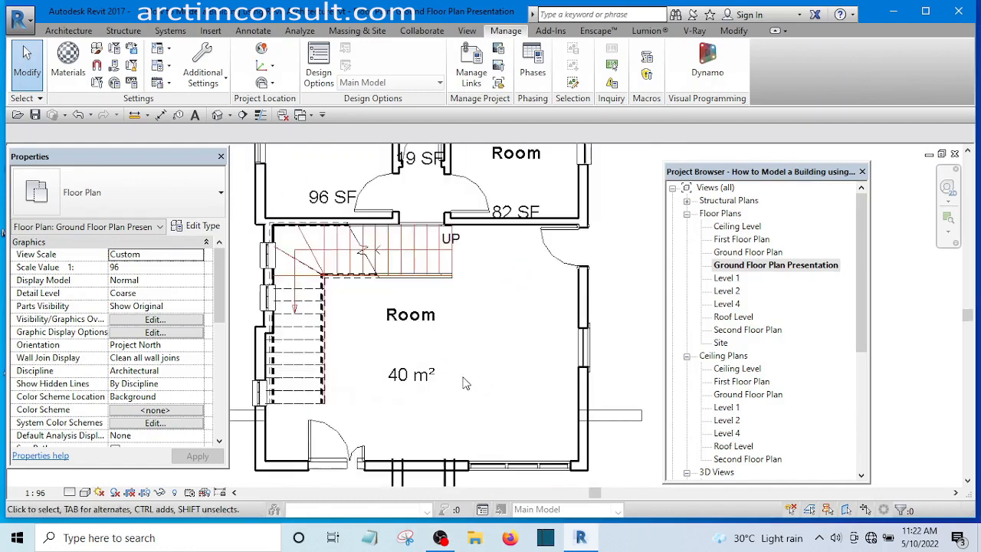
scroll(440, 381, "down", 1)
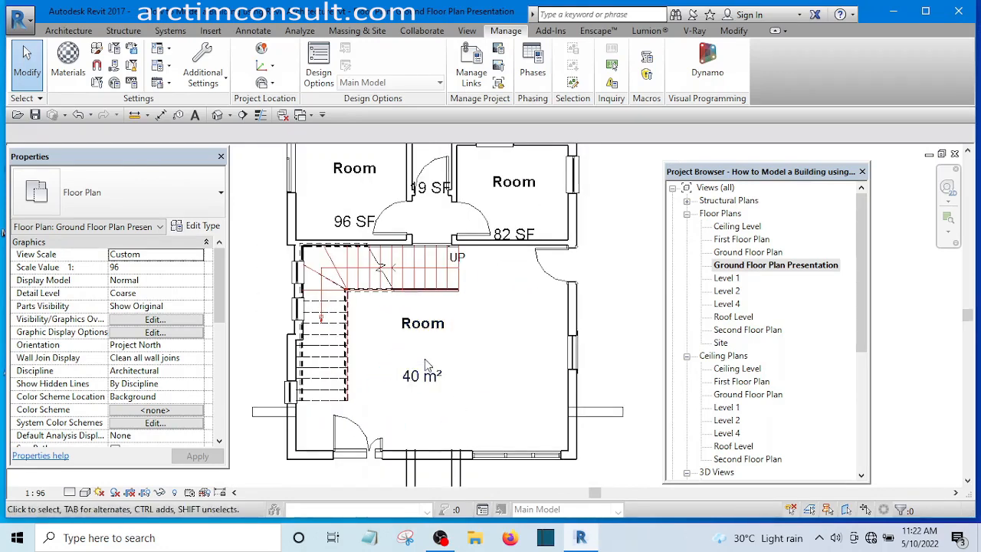
scroll(426, 365, "down", 1)
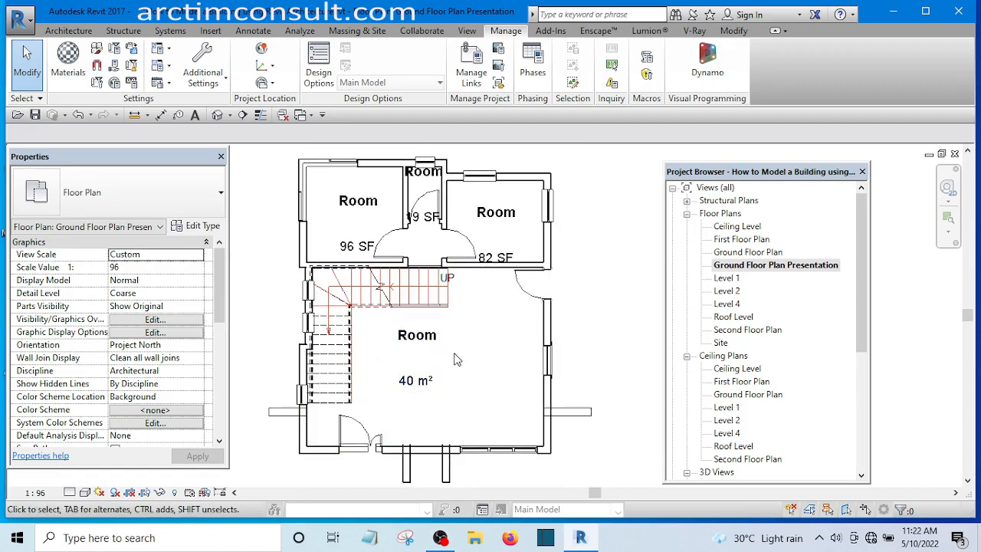
Step: Inspect the properties of the living and dining room, the upper-right room and their tags
left_click(437, 345)
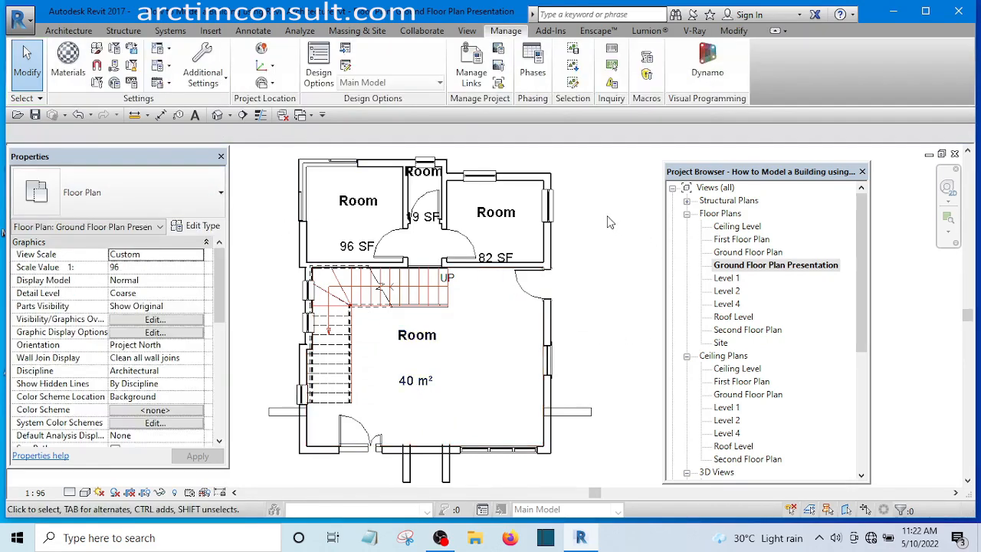
left_click(635, 230)
left_click(502, 240)
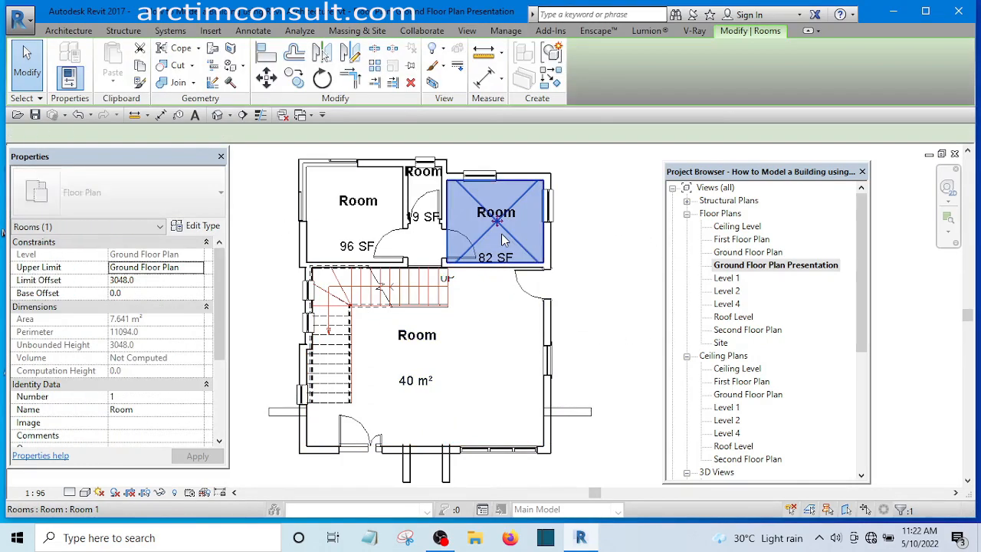
left_click(574, 221)
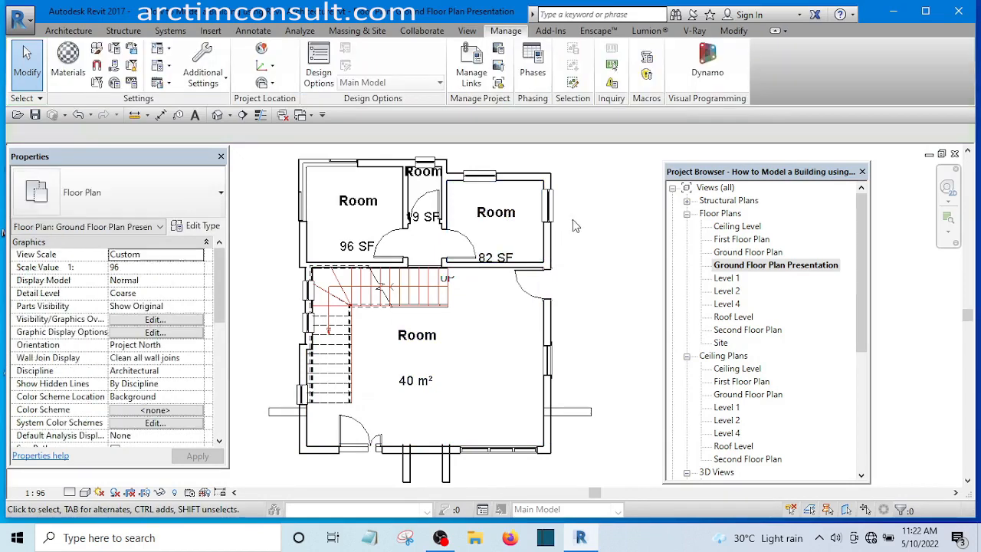
left_click(423, 355)
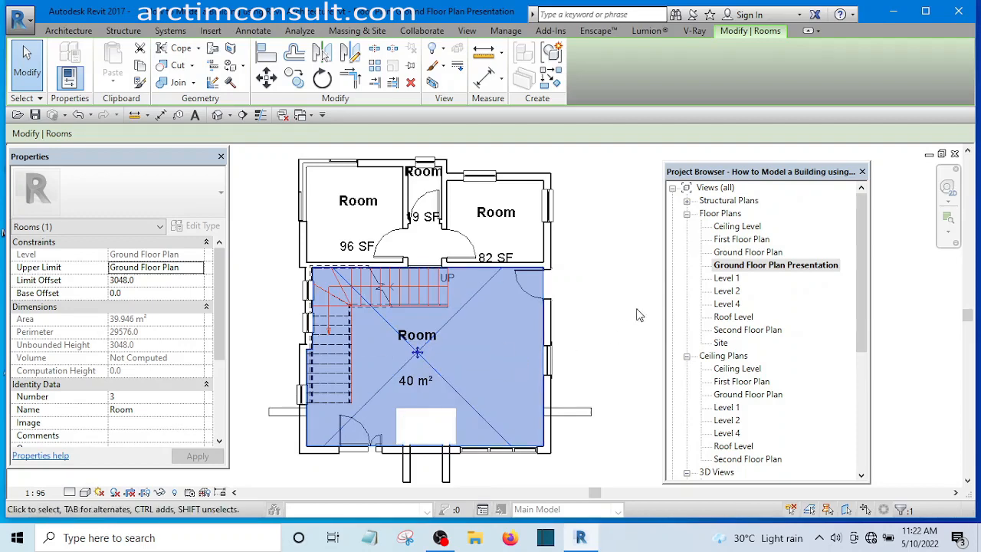
key("Escape")
left_click(426, 337)
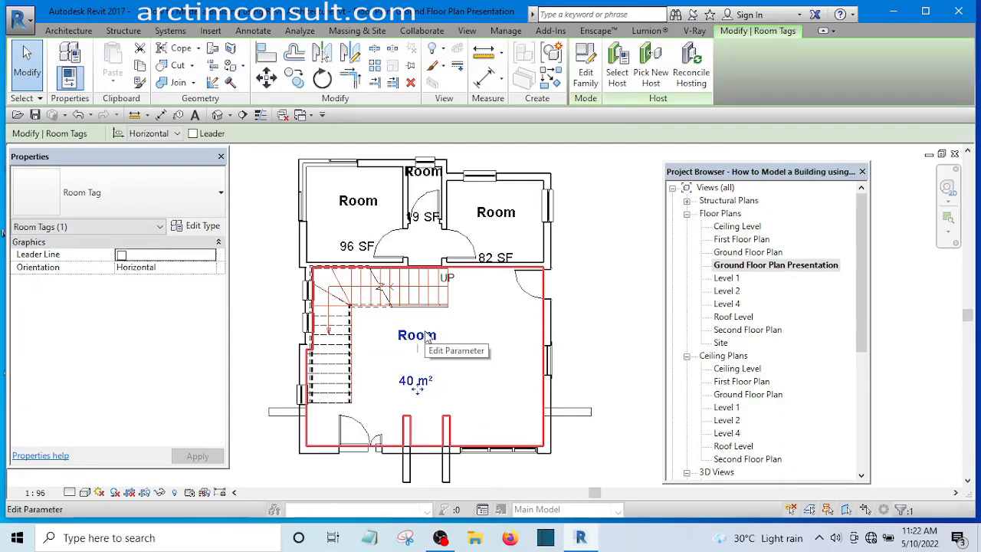
left_click(585, 169)
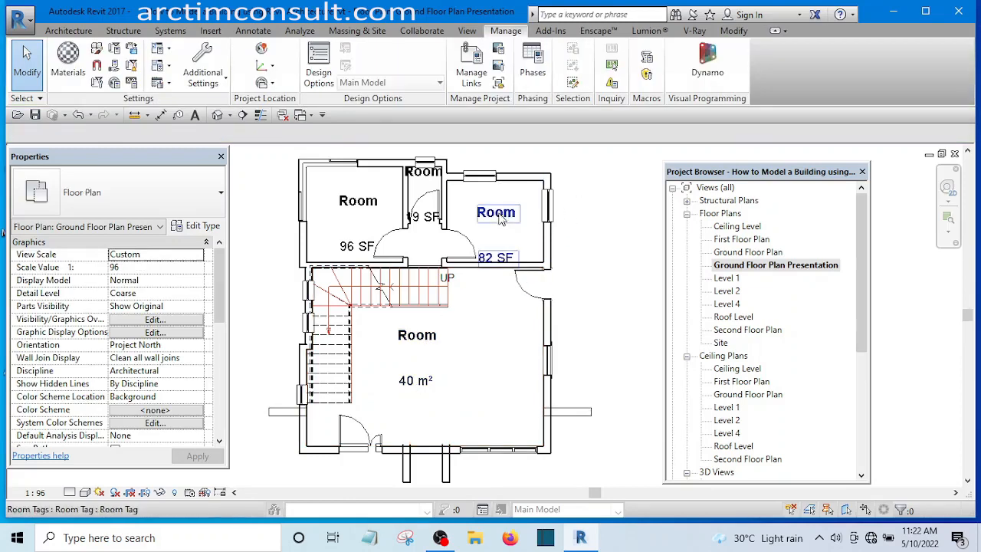
left_click(500, 221)
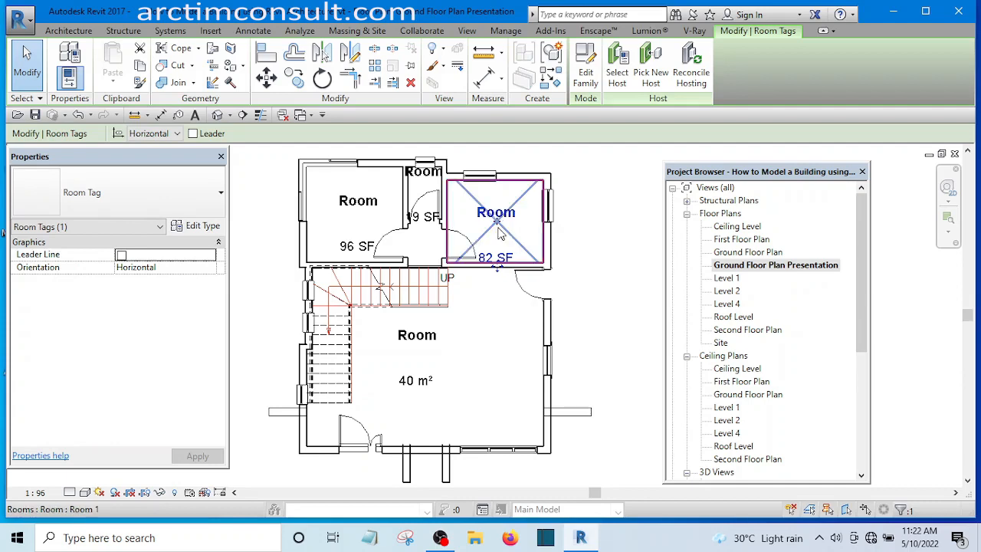
left_click(610, 175)
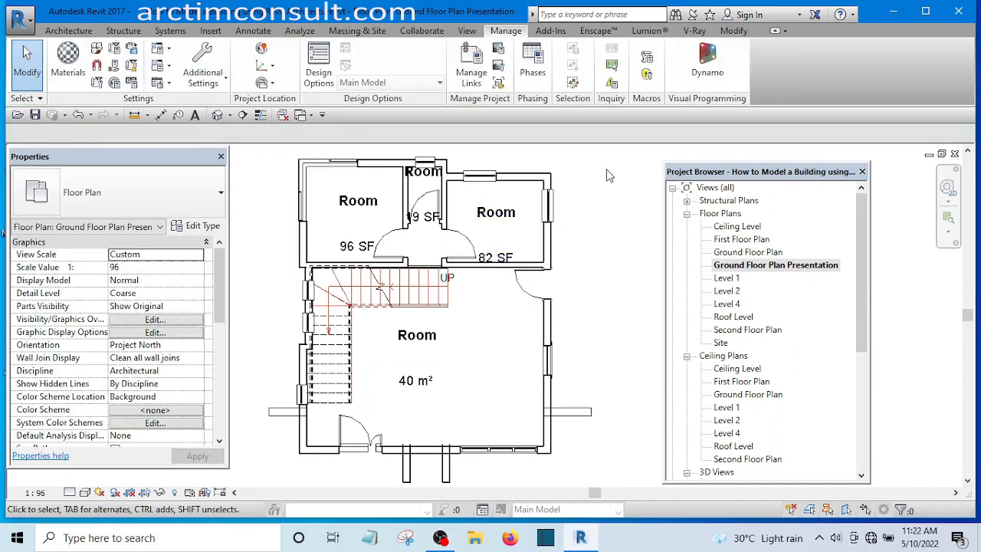
left_click(417, 337)
left_click(630, 310)
Step: Change the living and dining room's tag to the Room Tag With Area type
left_click(431, 337)
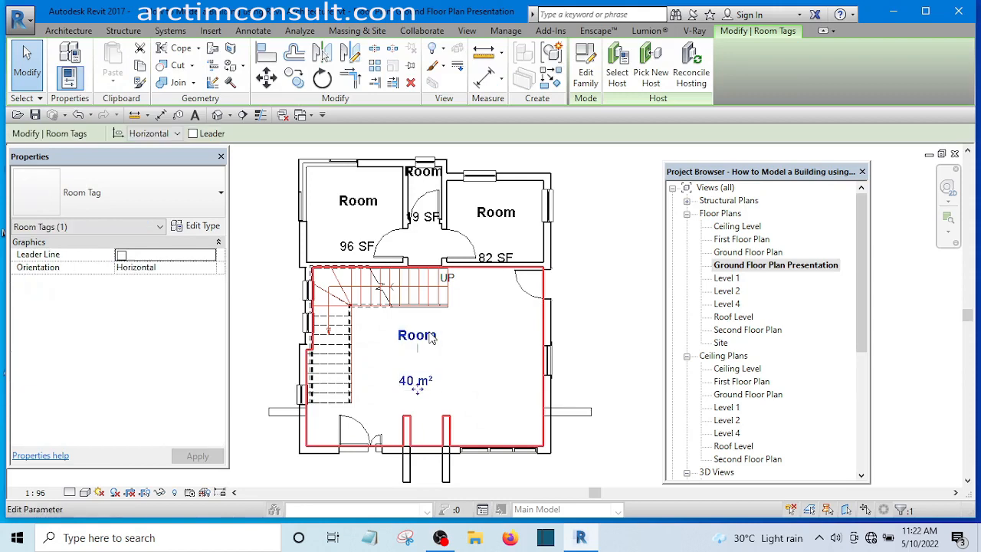
left_click(198, 227)
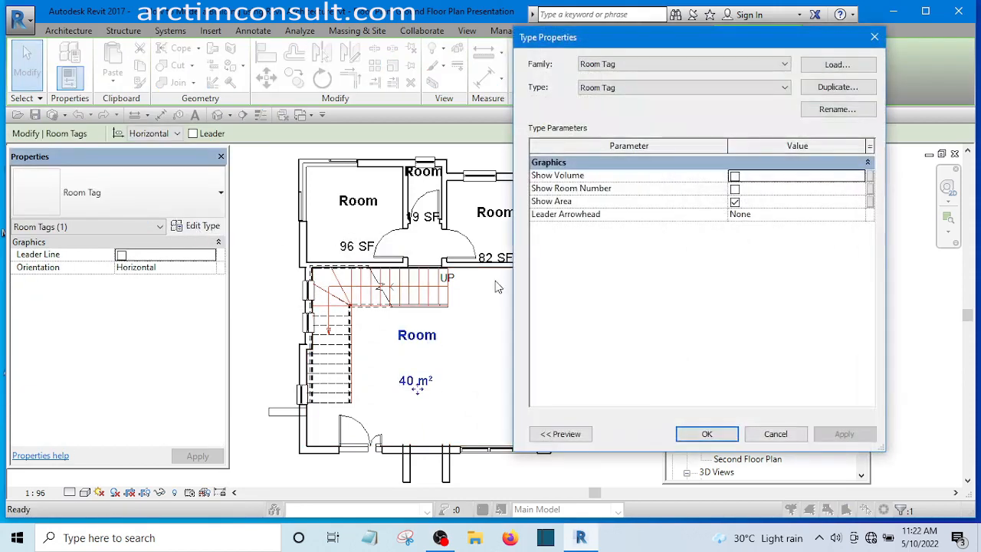
left_click(669, 89)
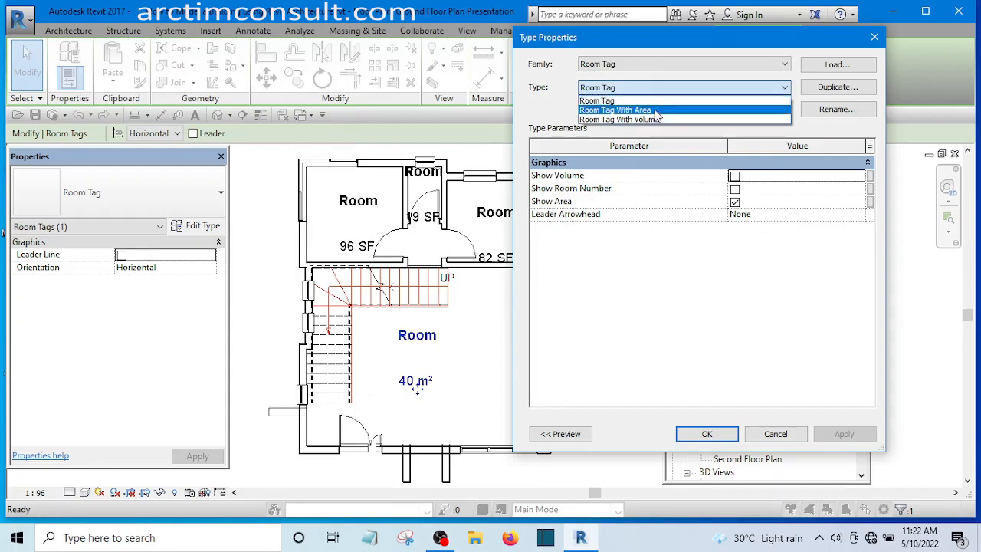
left_click(636, 110)
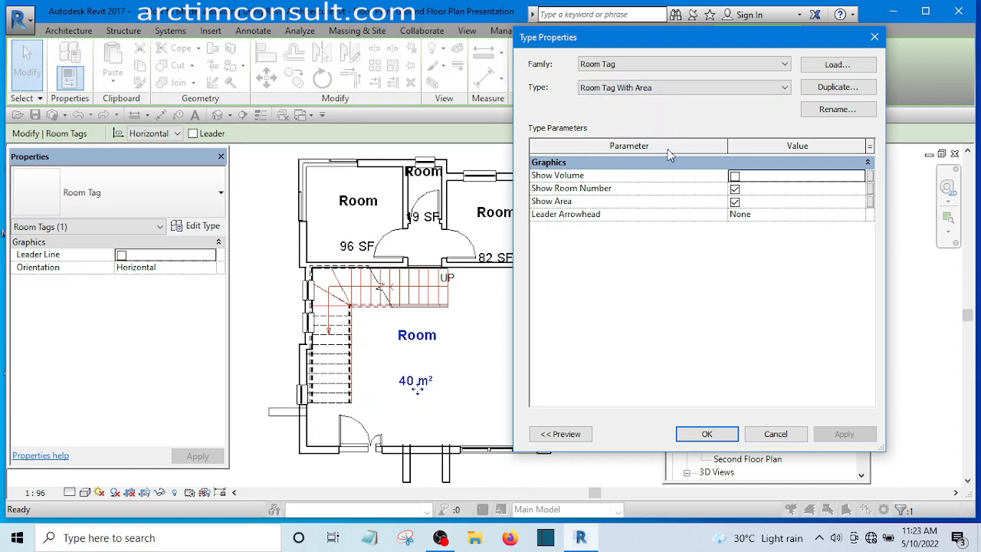
left_click(702, 434)
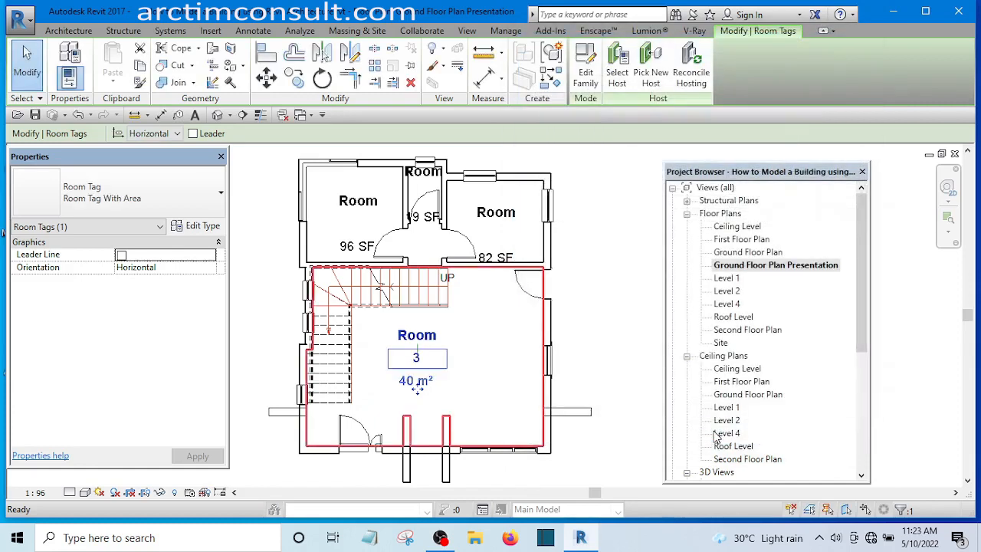
left_click(609, 262)
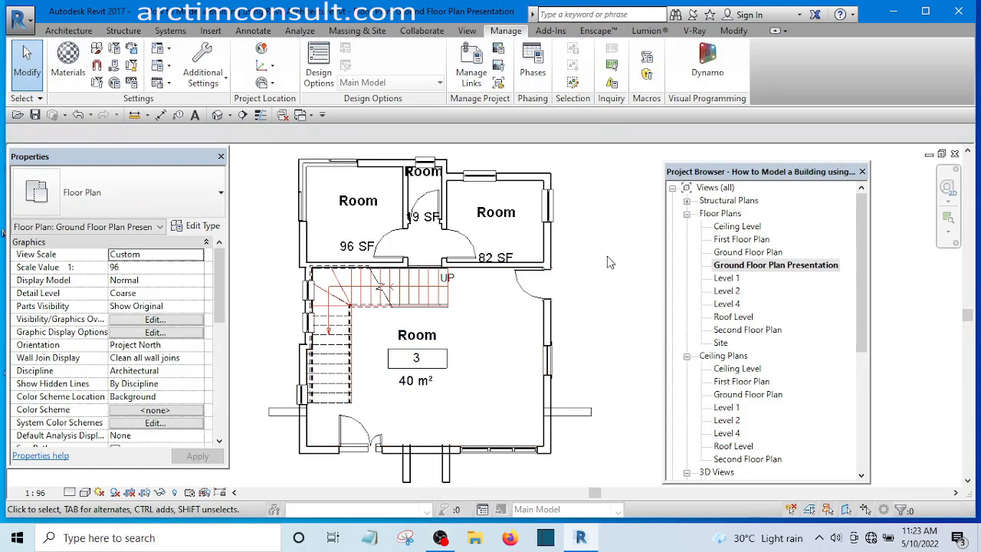
Step: Change the tags of the three smaller rooms above the stair to the Room Tag With Area type
left_click(508, 219)
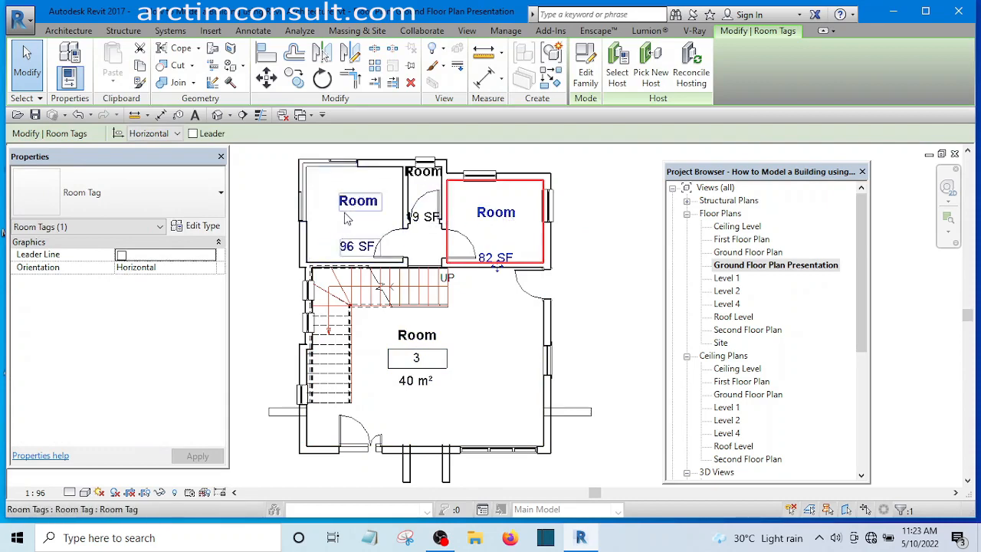
left_click(351, 250, "ctrl")
scroll(426, 184, "up", 4)
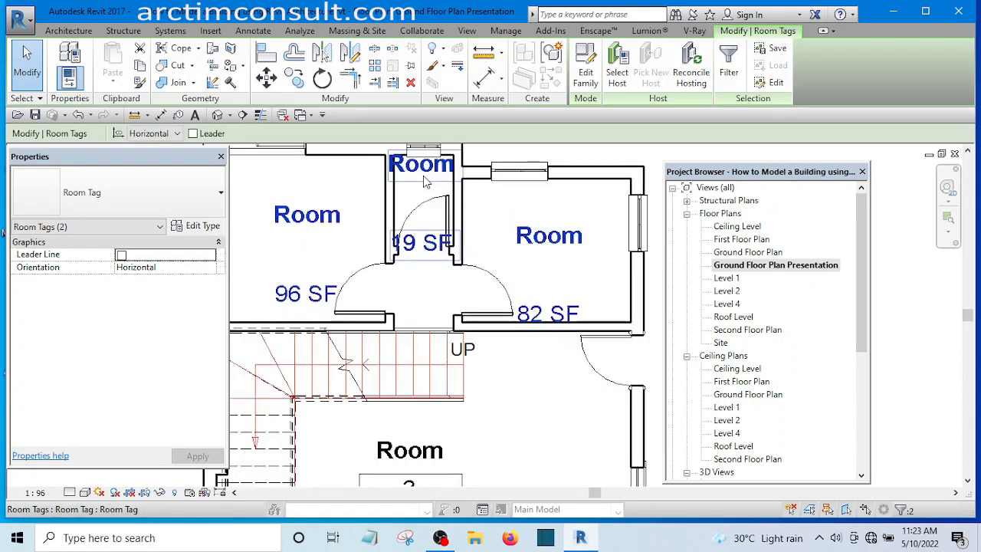
left_click(161, 196)
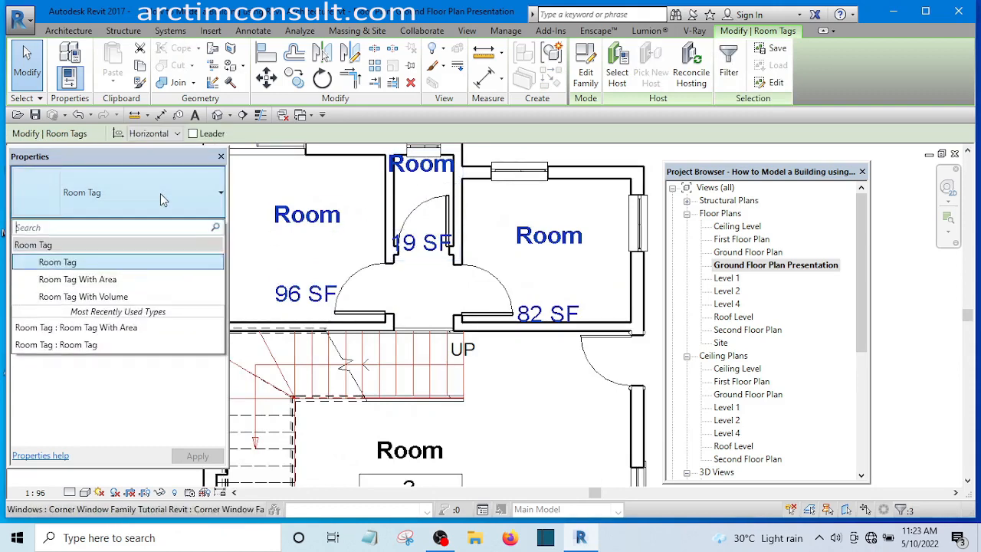
left_click(115, 282)
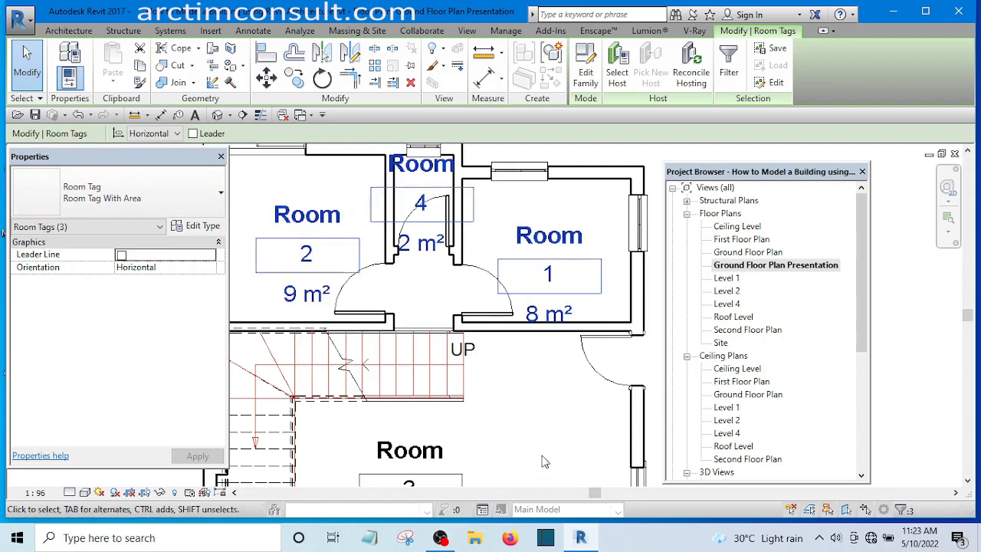
scroll(541, 460, "down", 3)
left_click(592, 245)
scroll(423, 307, "up", 5)
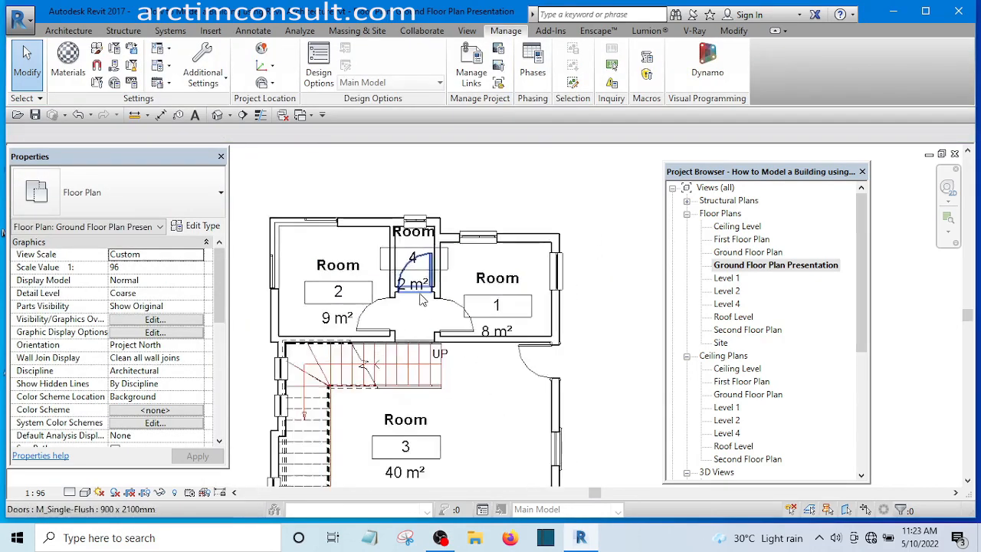
scroll(550, 428, "down", 4)
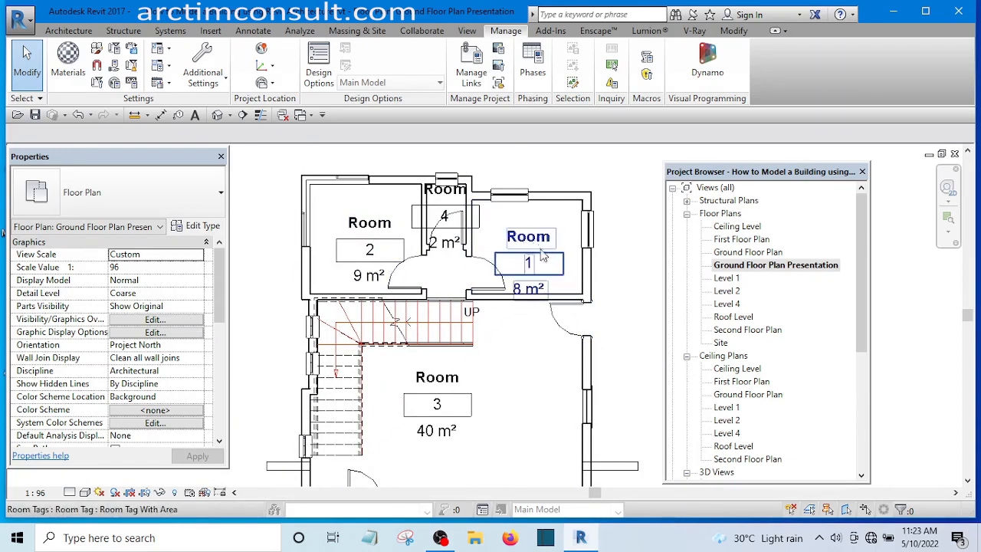
Step: Inspect the type properties of the Room Tag With Area tag in the upper-left room and close them without changes
scroll(529, 253, "up", 3)
middle_click_drag(529, 253, 565, 273)
scroll(293, 270, "up", 2)
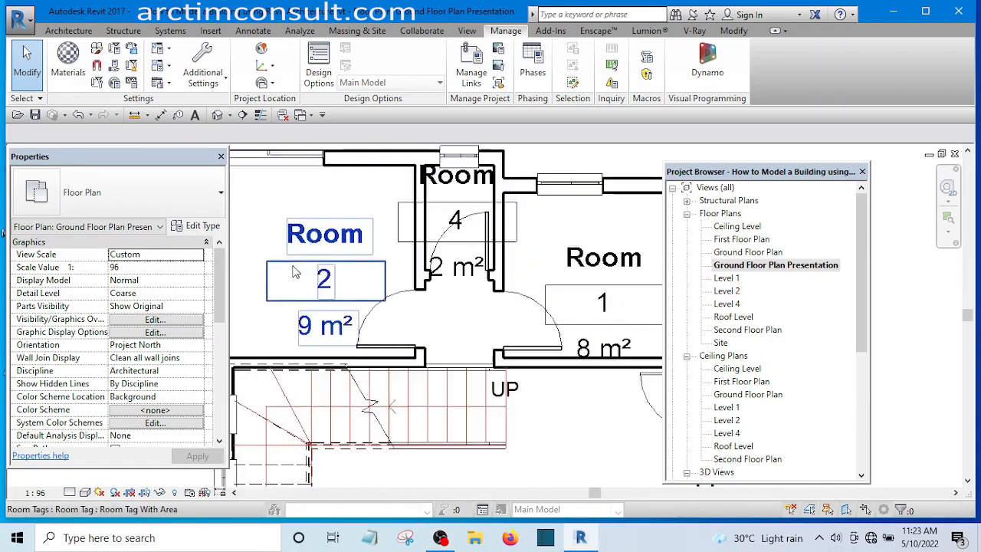
middle_click_drag(303, 288, 363, 282)
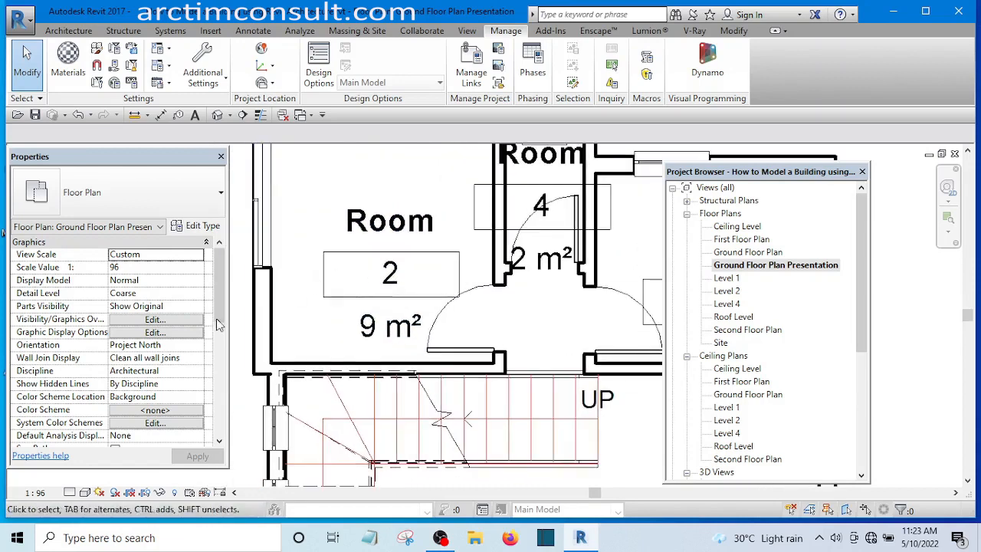
left_click(368, 227)
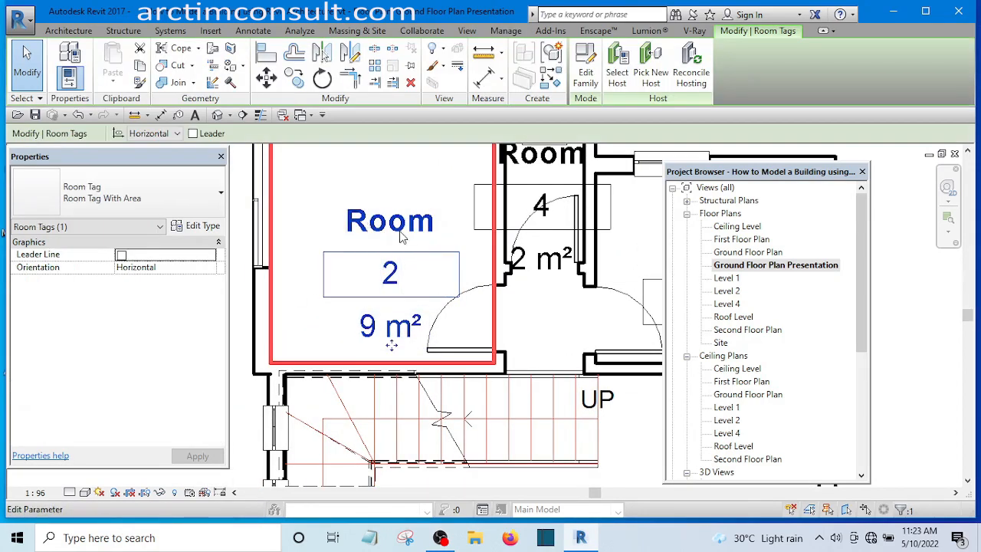
left_click(200, 227)
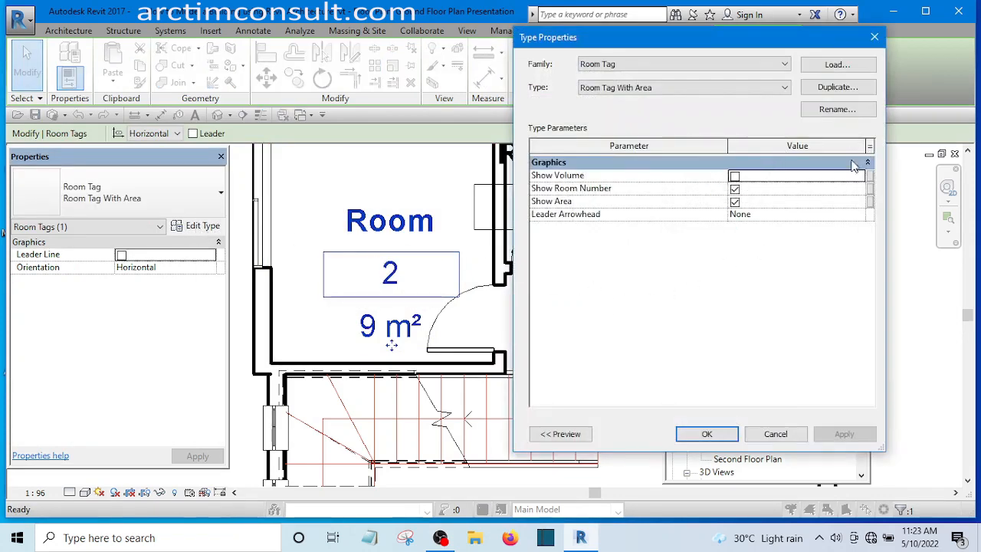
left_click(874, 37)
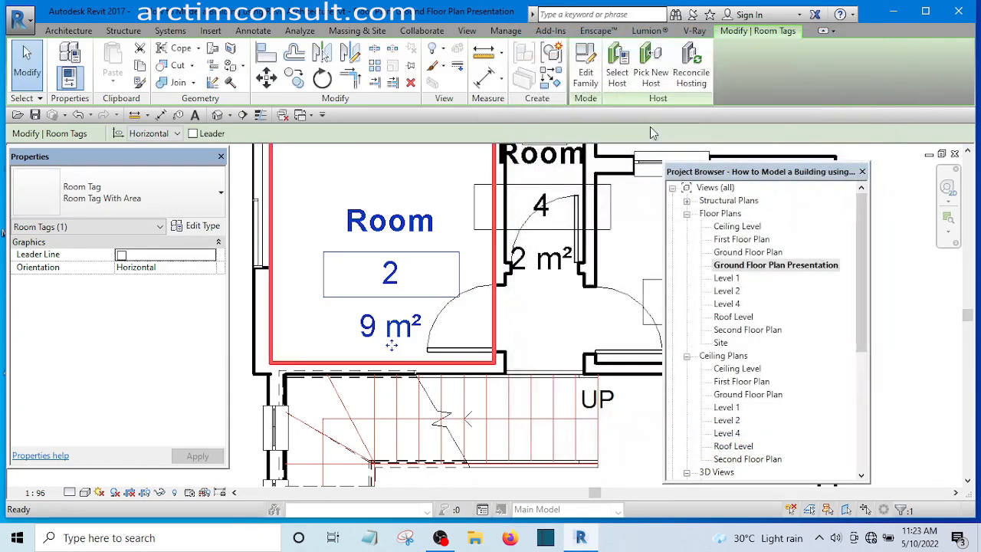
scroll(314, 192, "down", 2)
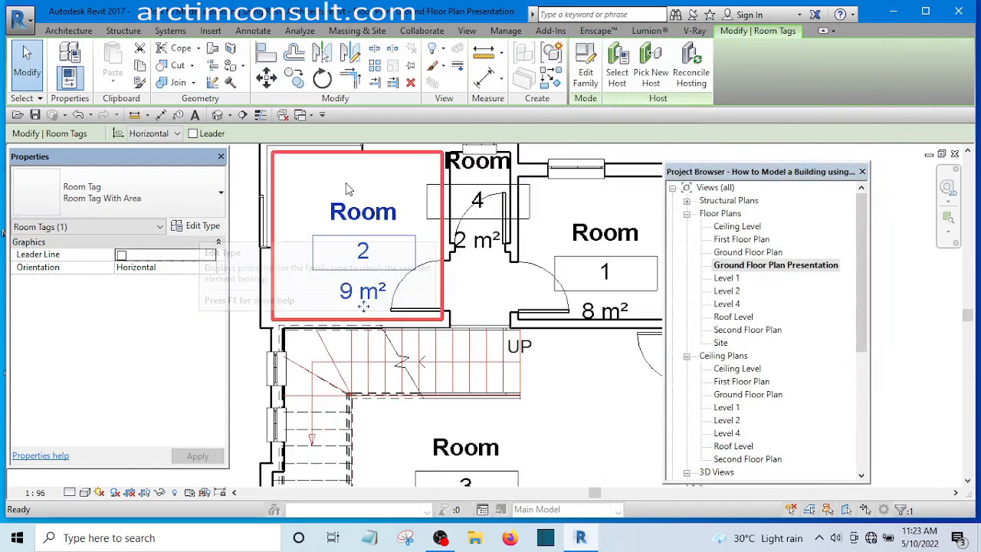
middle_click_drag(602, 290, 577, 275)
key("Escape")
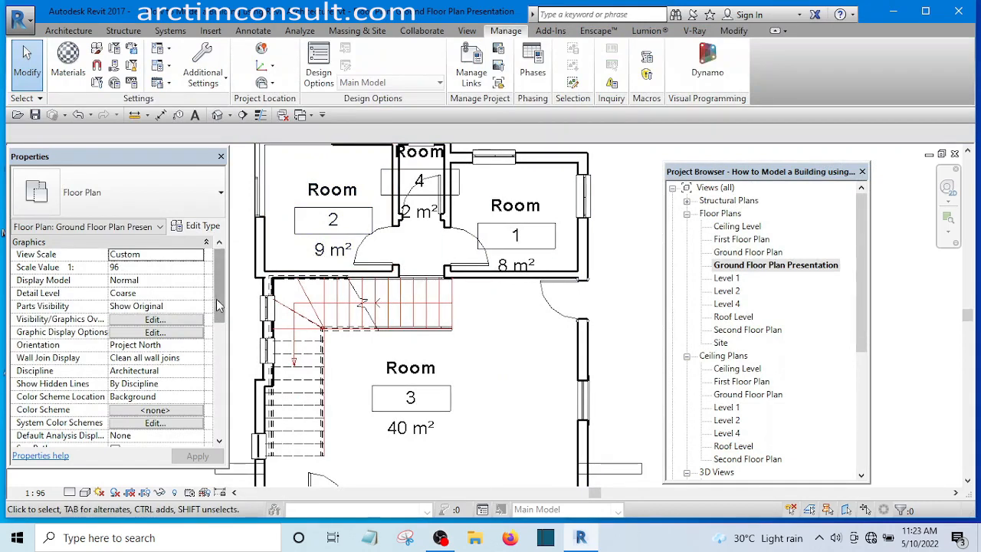
Step: Review the room tags and their areas across the whole ground floor plan
mouse_move(216, 299)
left_mouse_down()
mouse_move(221, 337)
mouse_move(221, 300)
left_mouse_up()
scroll(562, 261, "down", 2)
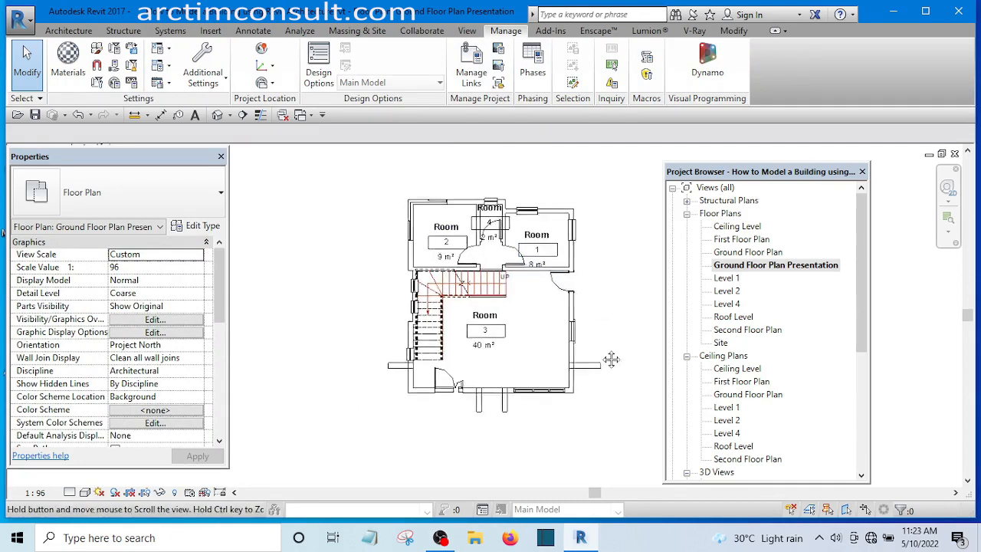
scroll(468, 302, "up", 4)
scroll(411, 351, "down", 3)
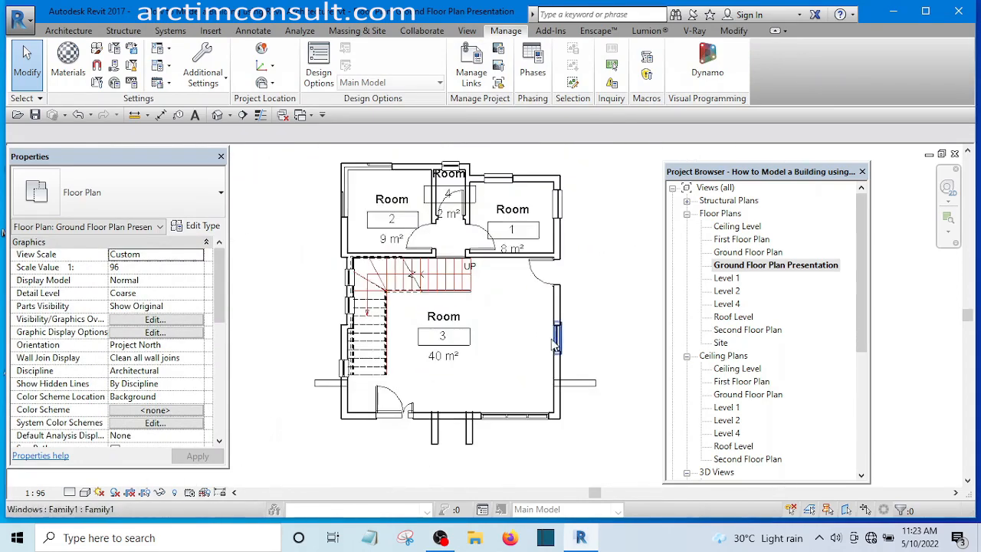
scroll(445, 353, "up", 3)
scroll(449, 366, "down", 3)
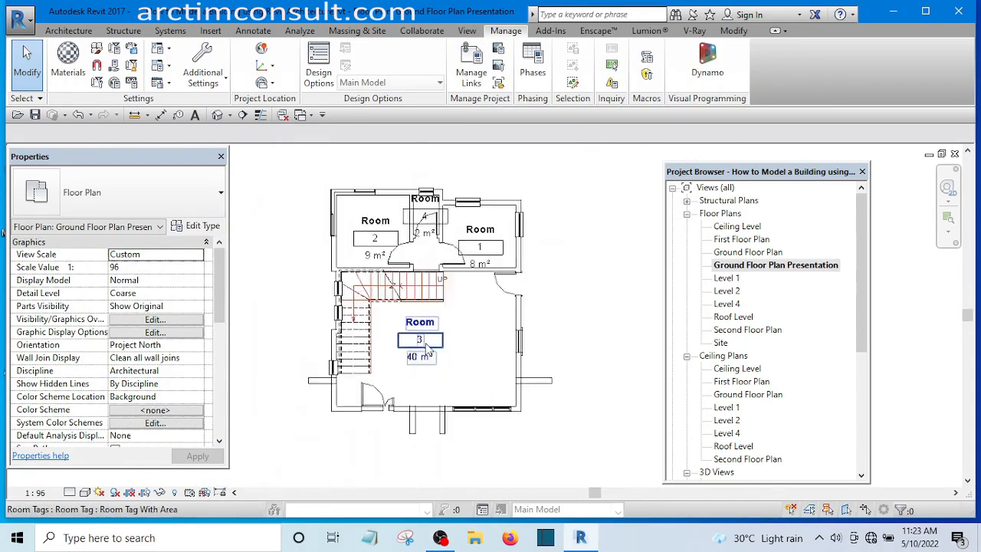
scroll(453, 373, "up", 4)
scroll(453, 372, "down", 4)
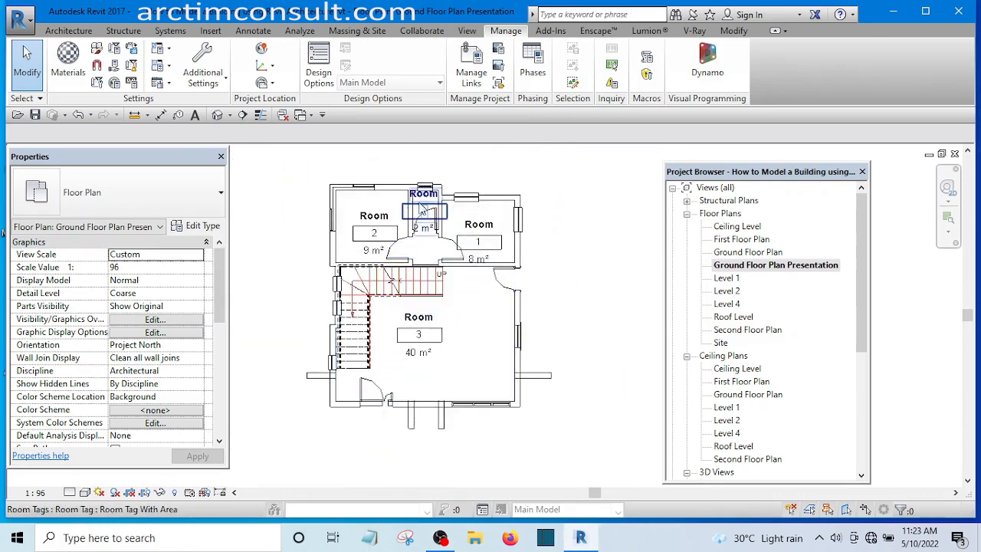
scroll(375, 305, "up", 3)
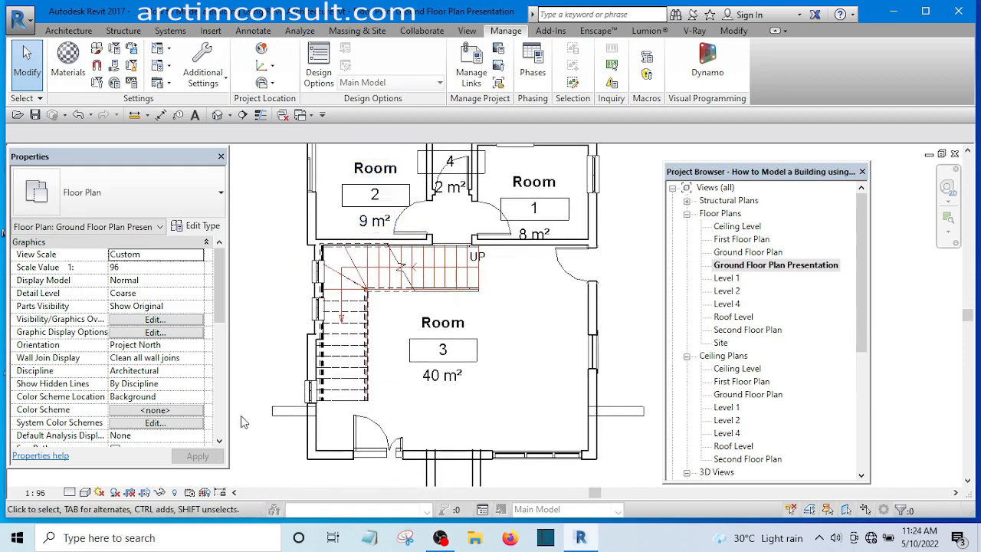
Step: Set the visual style of the ground floor presentation plan to Shaded
left_click(85, 492)
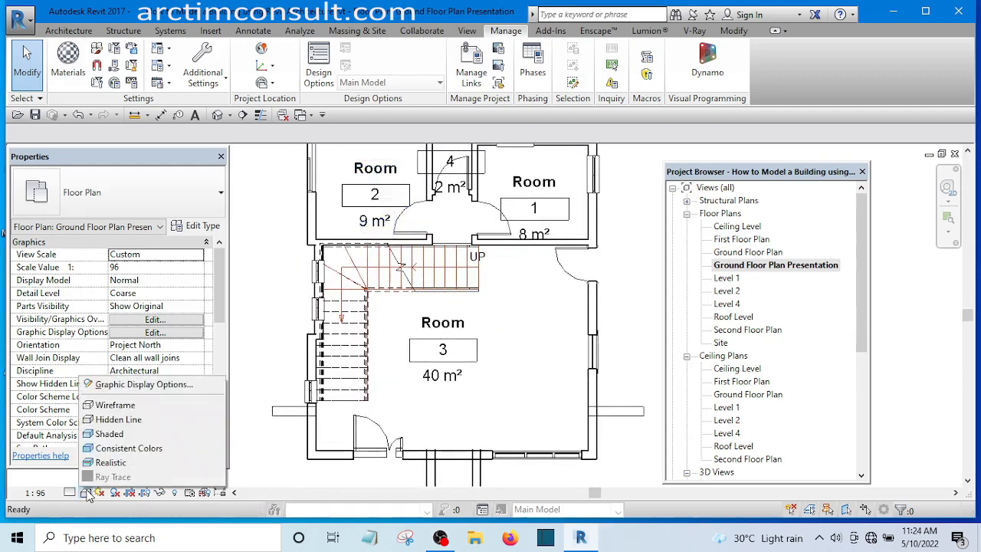
left_click(110, 434)
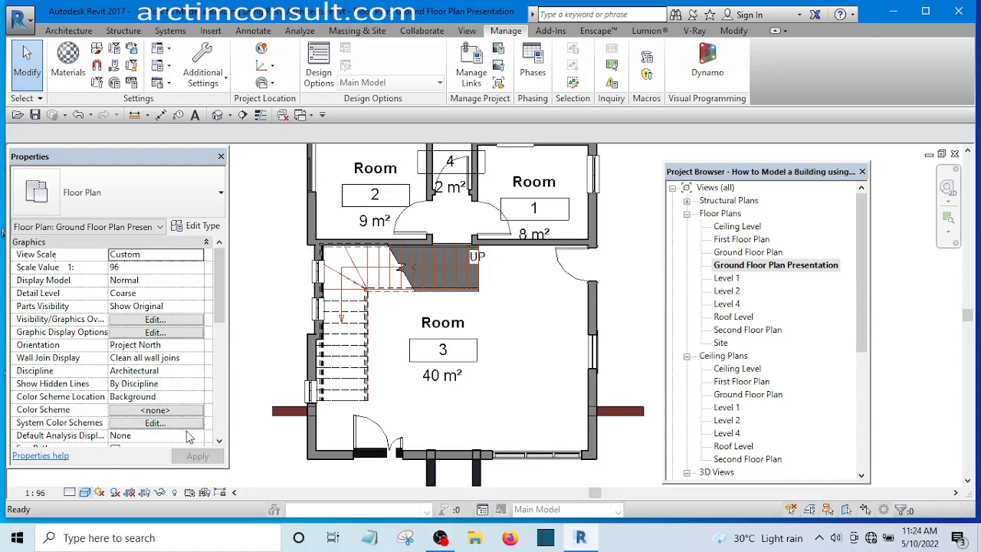
scroll(190, 436, "down", 3)
middle_click_drag(626, 331, 574, 377)
scroll(546, 346, "down", 4)
scroll(460, 389, "up", 6)
scroll(436, 364, "down", 4)
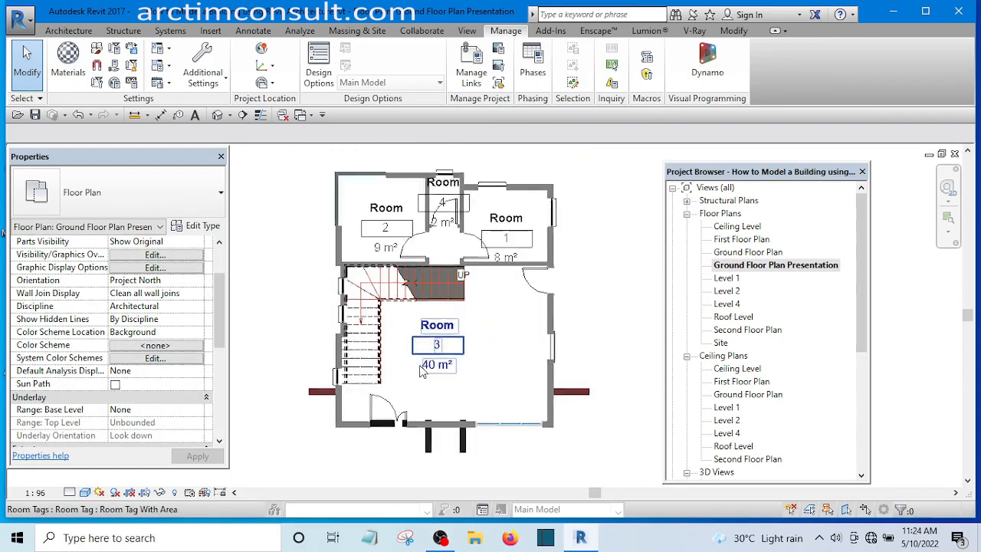
middle_click_drag(631, 283, 562, 259)
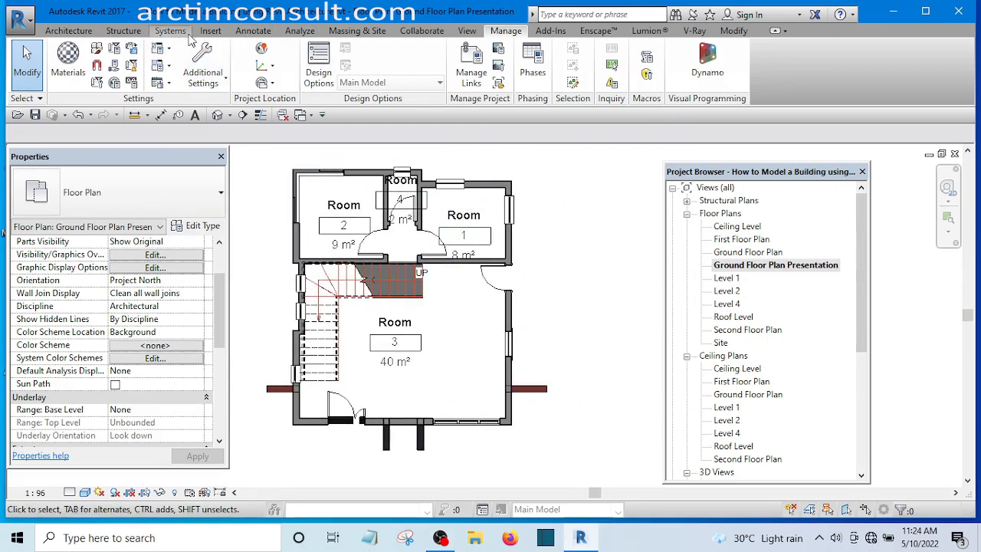
Step: Place a Color Fill Legend in the empty area to the right of the floor plan, beside the upper-right room
left_click(253, 30)
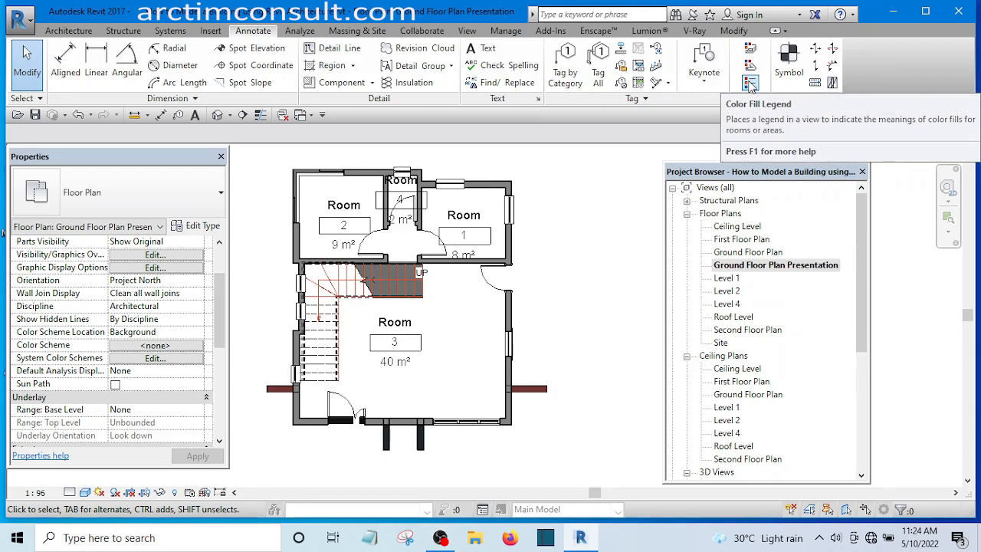
left_click(750, 83)
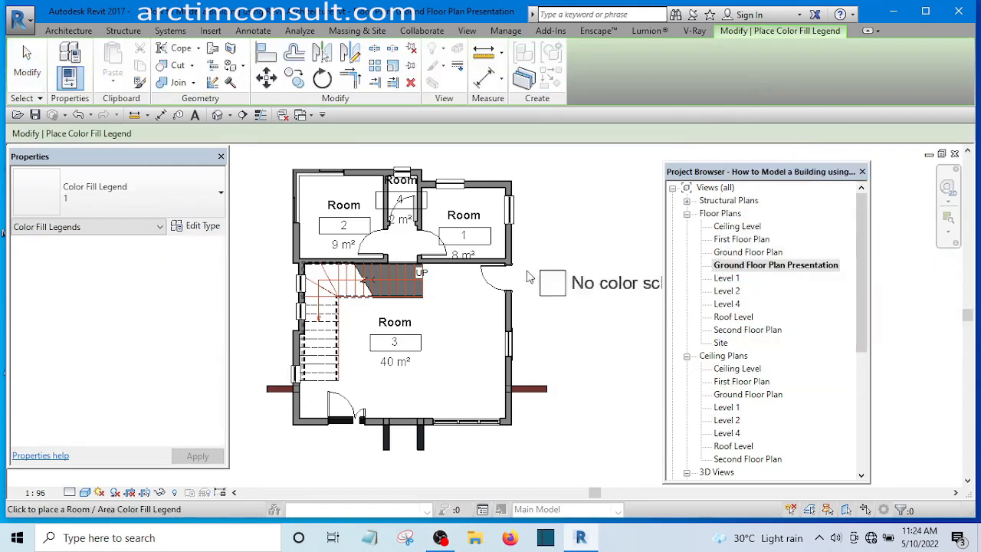
scroll(527, 268, "down", 7)
scroll(464, 225, "up", 4)
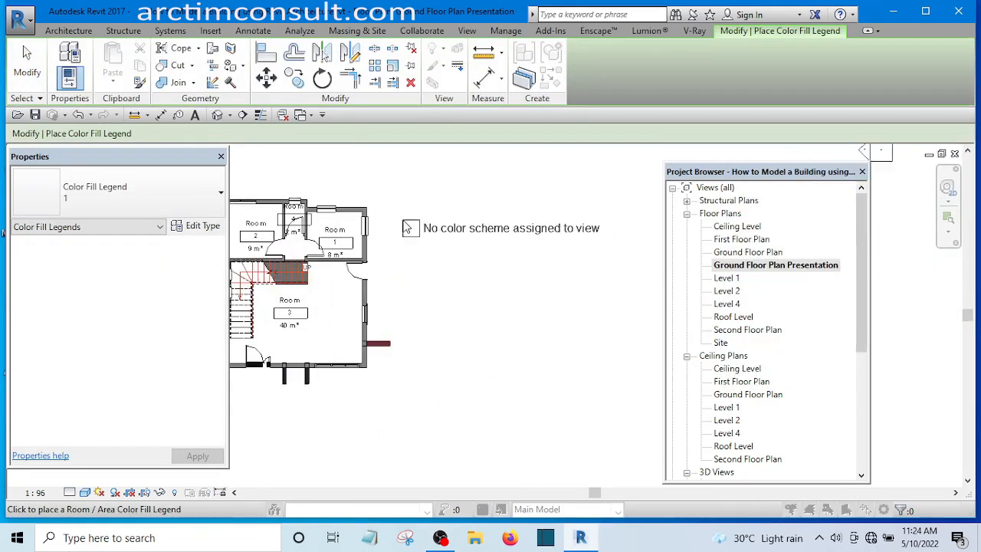
left_click(406, 227)
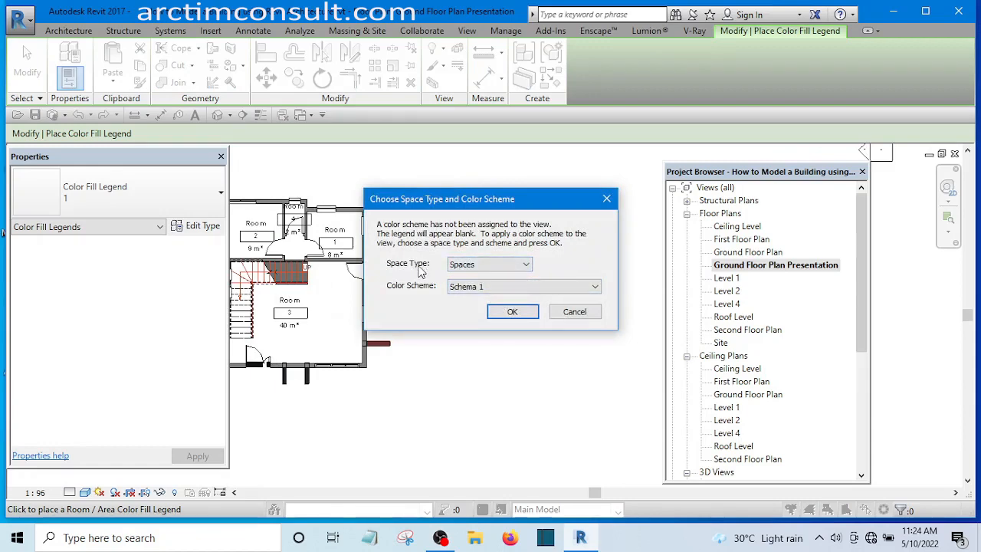
Step: Assign the space type Rooms and the color scheme Name to the view for the placed legend
left_click(501, 266)
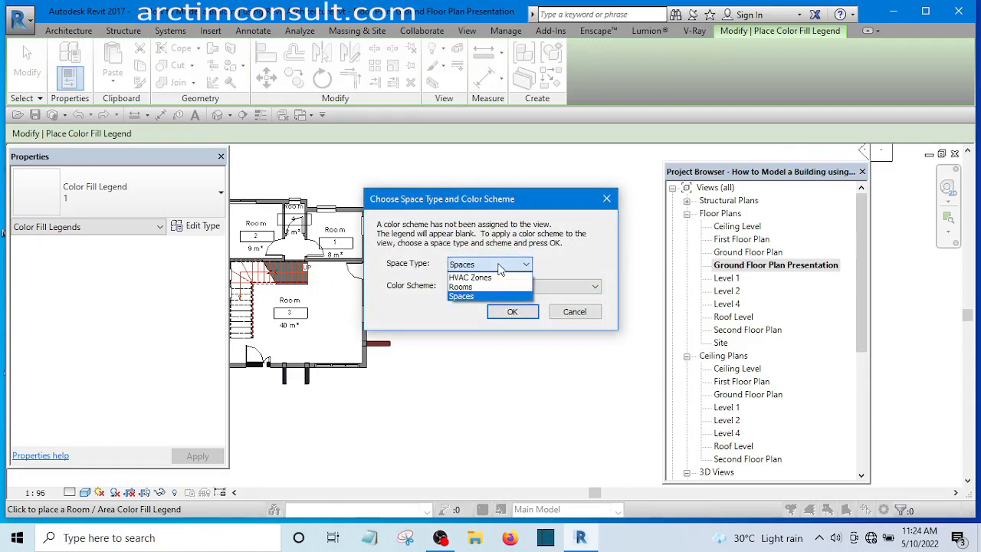
left_click(475, 288)
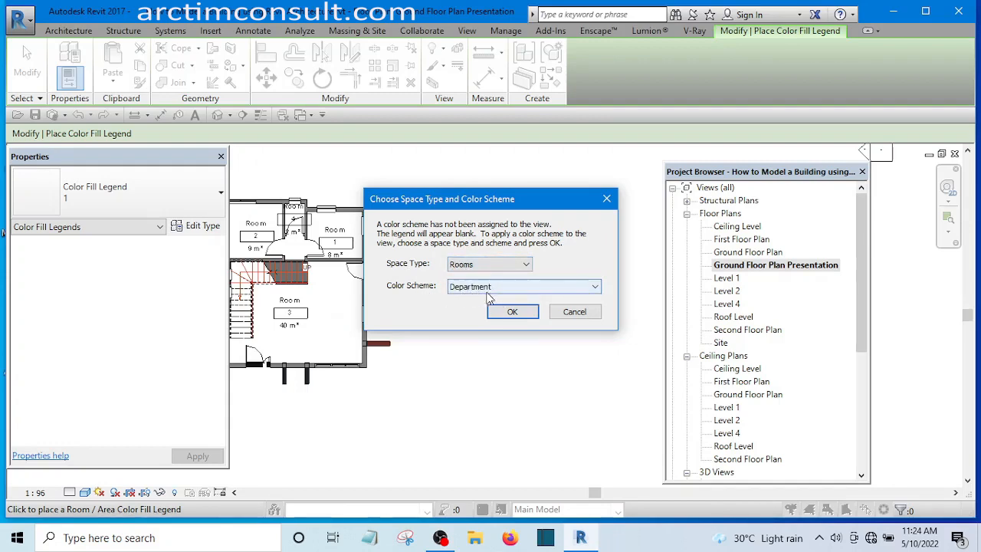
left_click(514, 287)
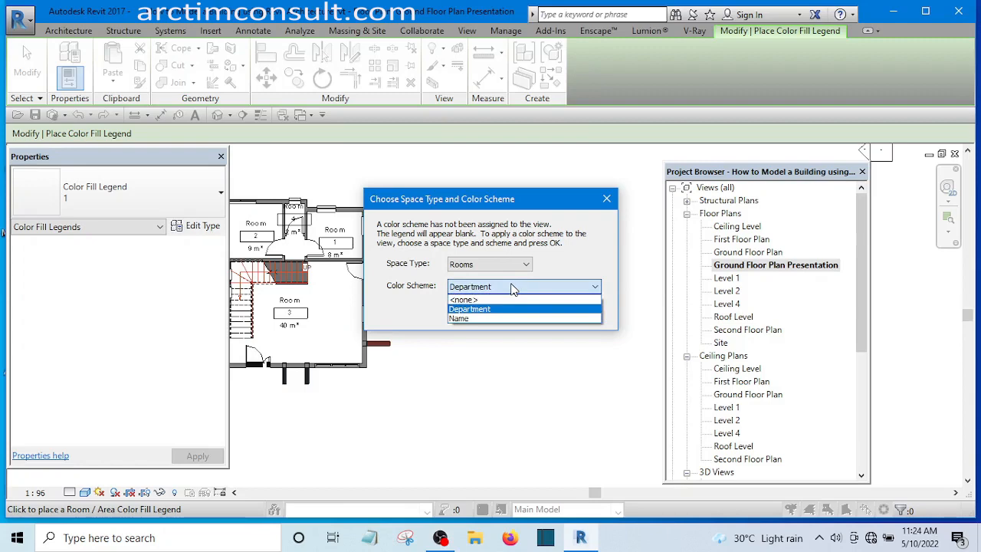
left_click(478, 318)
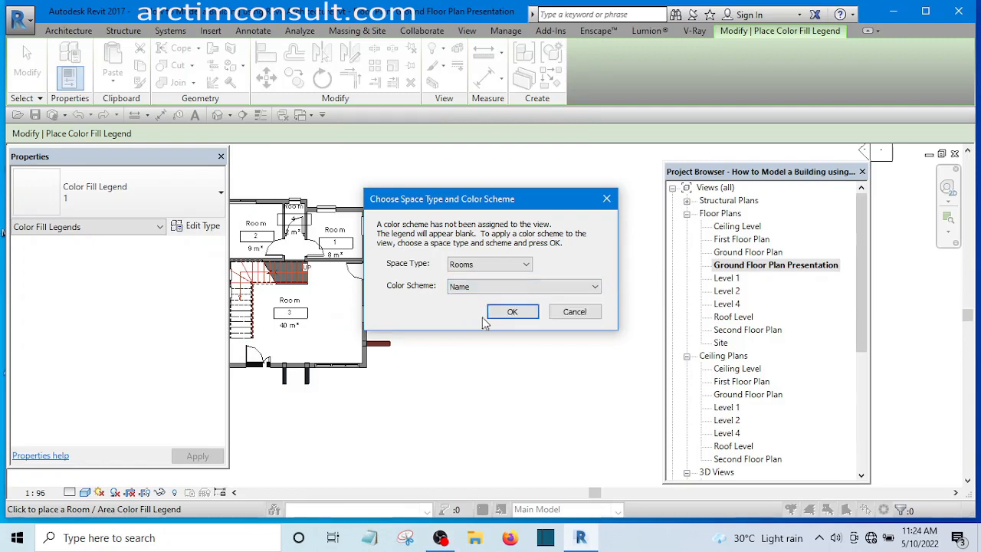
left_click(513, 310)
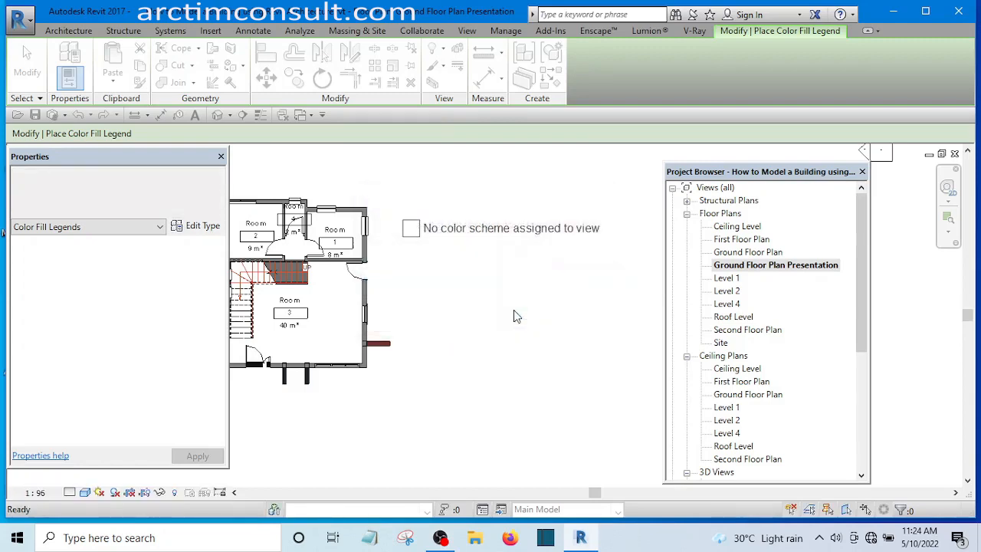
middle_click_drag(481, 298, 524, 320)
scroll(303, 278, "up", 1)
scroll(443, 285, "down", 4)
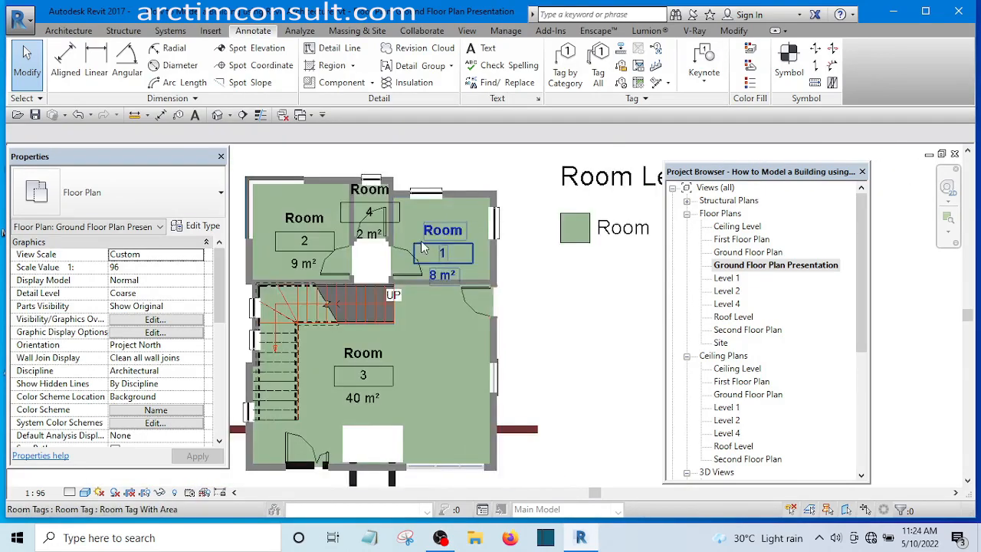
Step: Rename the large room below the stair to Main Lounge through its room tag
scroll(377, 269, "up", 4)
scroll(400, 300, "down", 4)
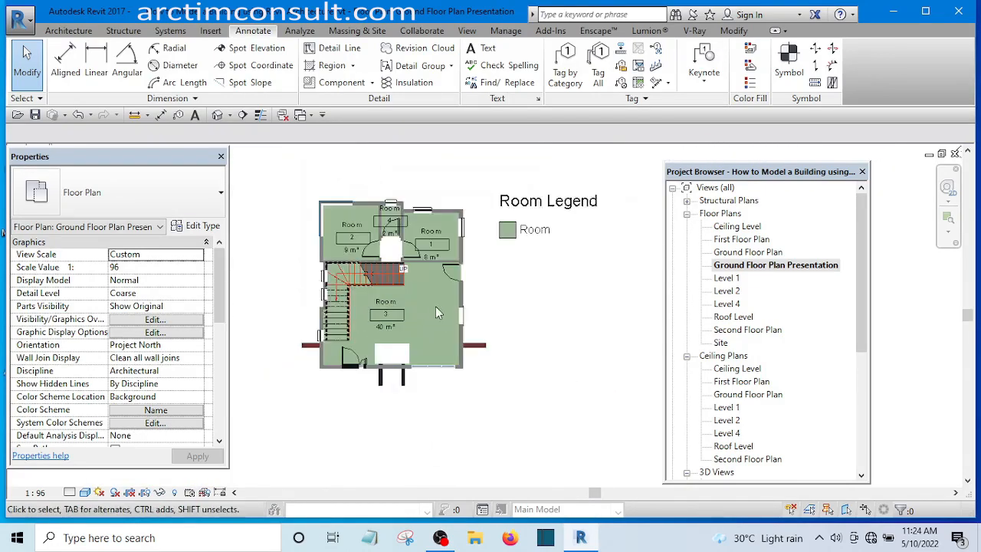
scroll(376, 322, "up", 5)
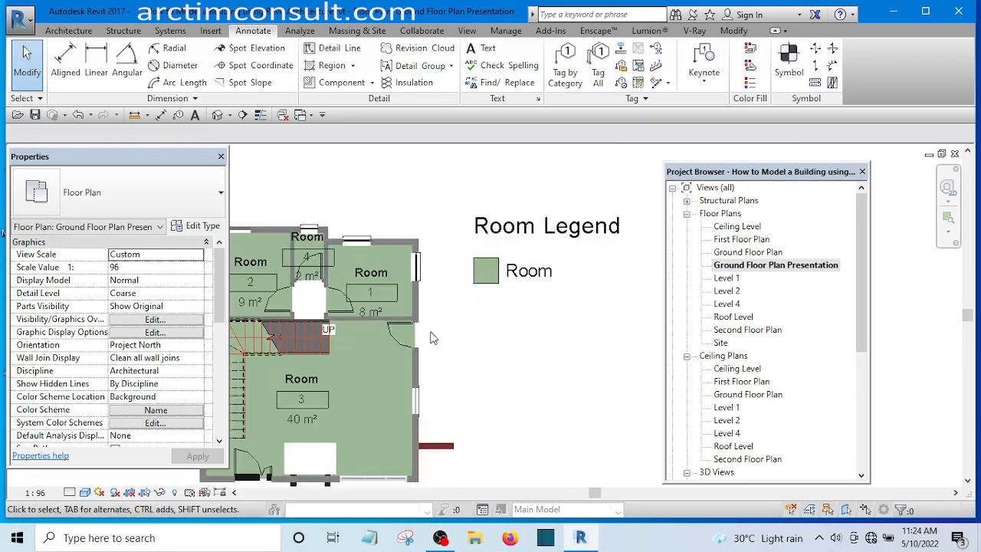
scroll(367, 313, "down", 4)
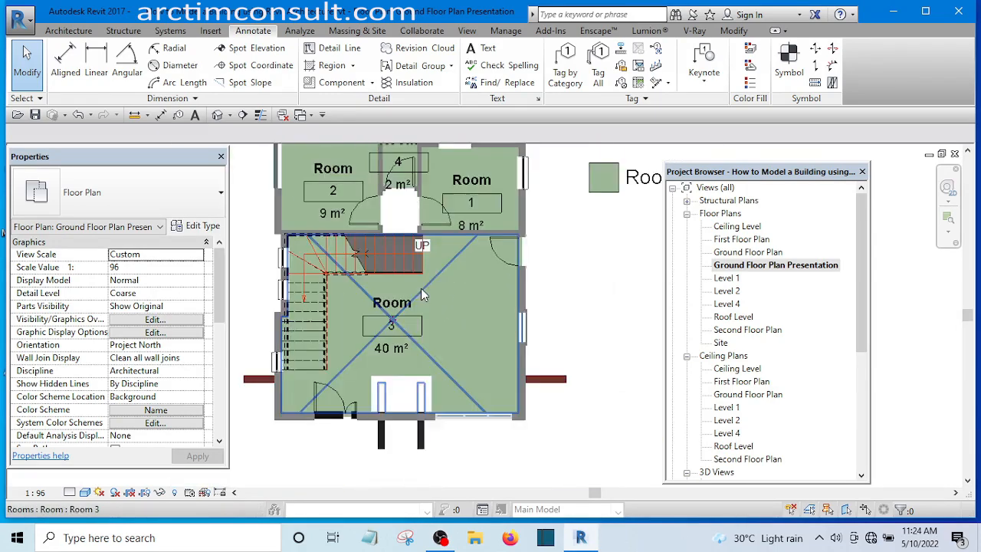
scroll(397, 300, "up", 5)
left_click(410, 298)
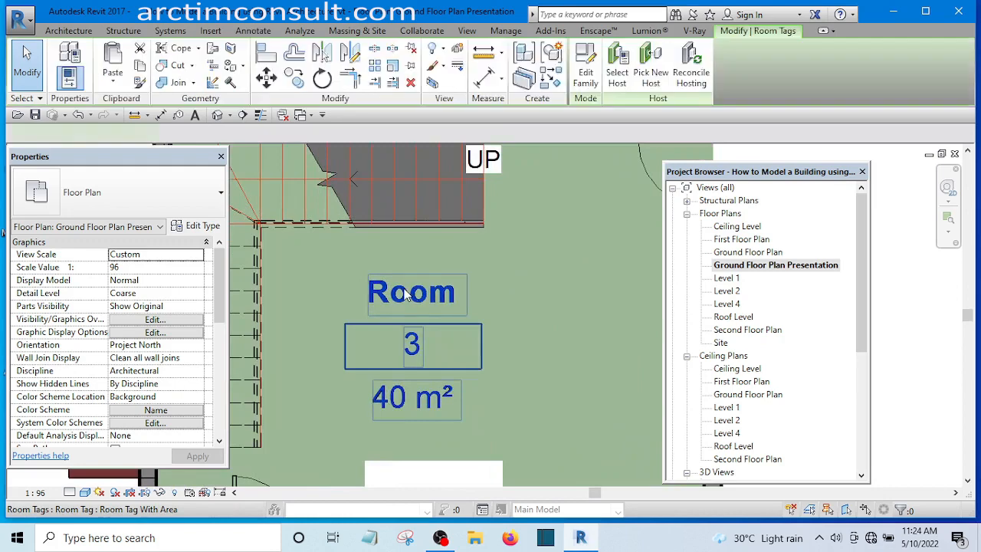
left_click(407, 296)
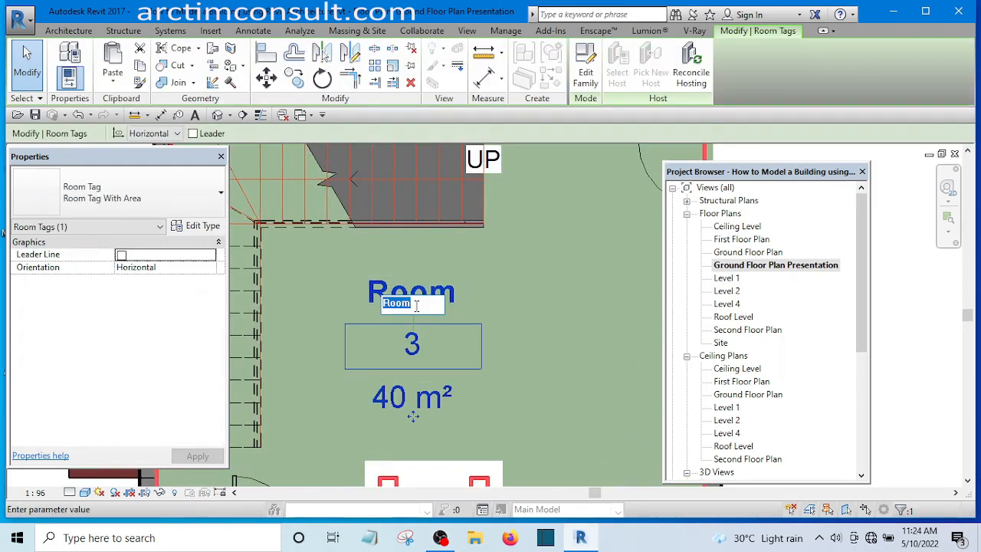
type("Lounge")
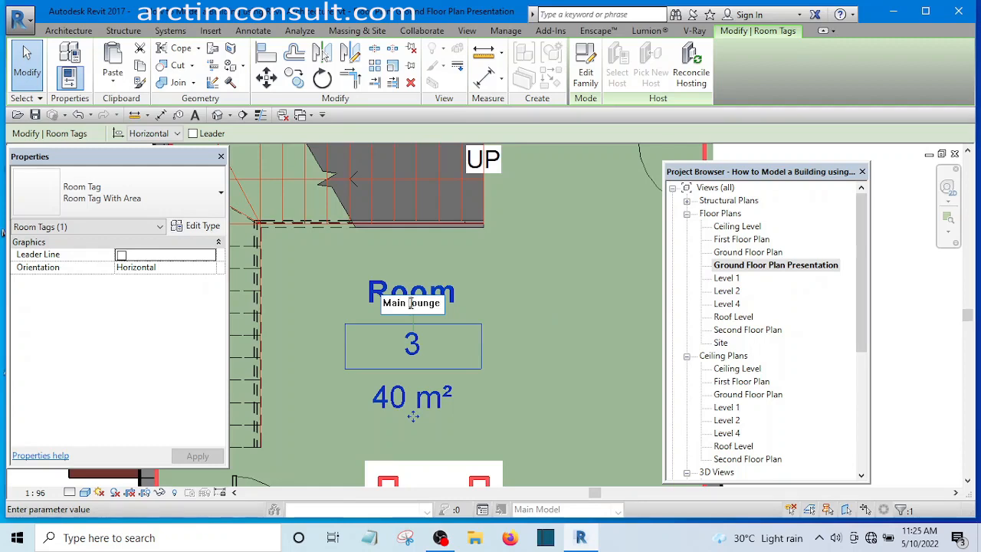
left_click(553, 308)
scroll(556, 314, "down", 5)
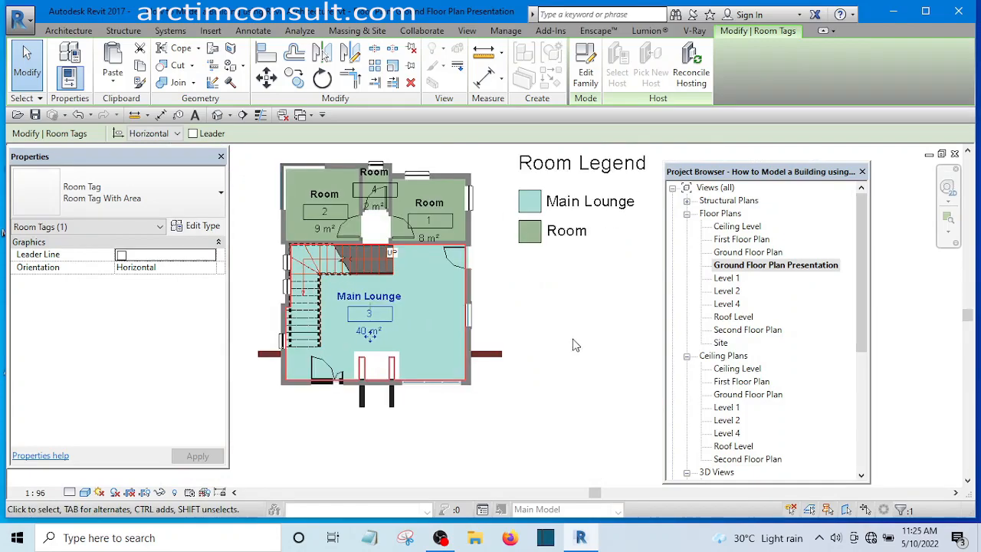
left_click(576, 345)
scroll(446, 314, "up", 4)
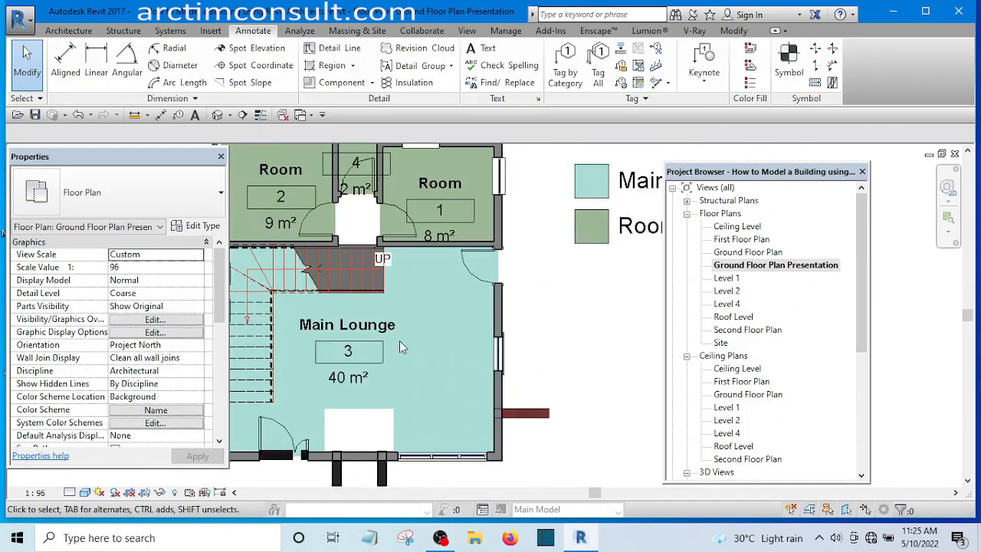
scroll(453, 366, "down", 3)
scroll(538, 362, "up", 1)
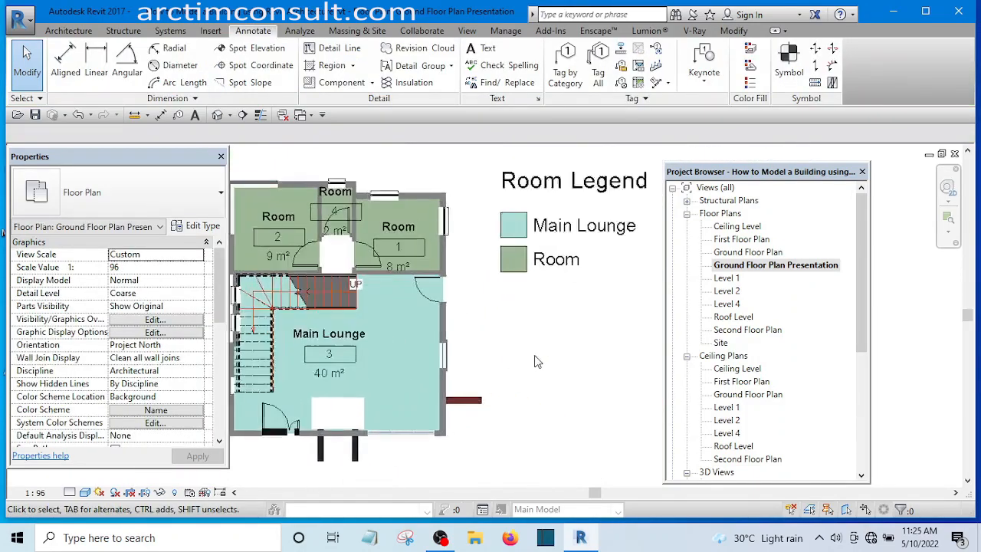
Step: Select all Room Tag With Area instances in the entire project and turn off Show Room Number in their type properties
scroll(565, 341, "down", 2)
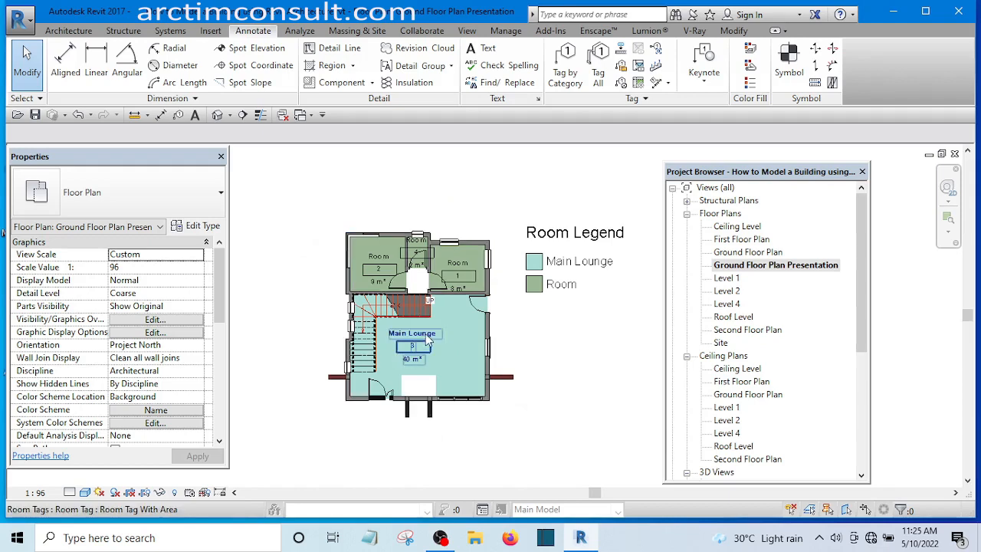
left_click(429, 342)
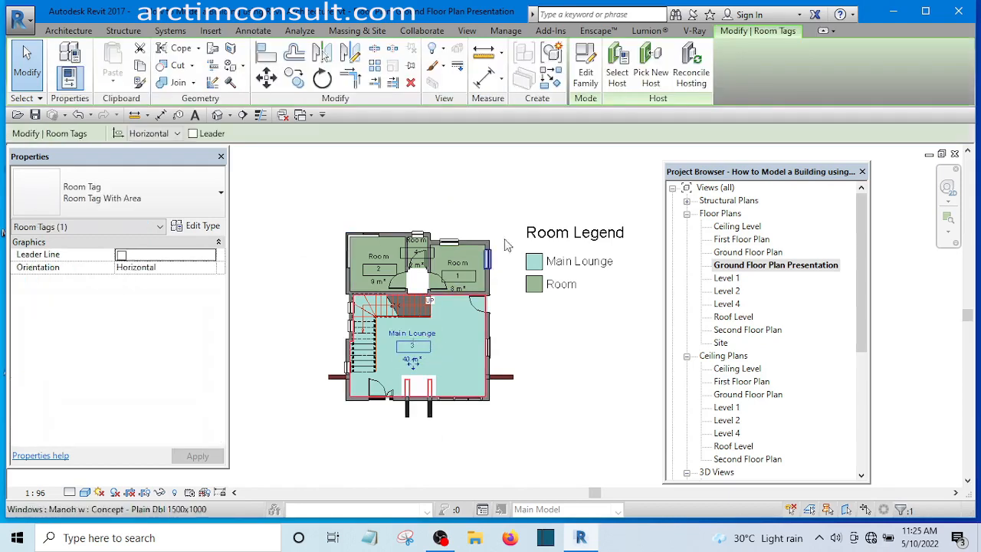
scroll(419, 340, "up", 2)
scroll(419, 340, "up", 2)
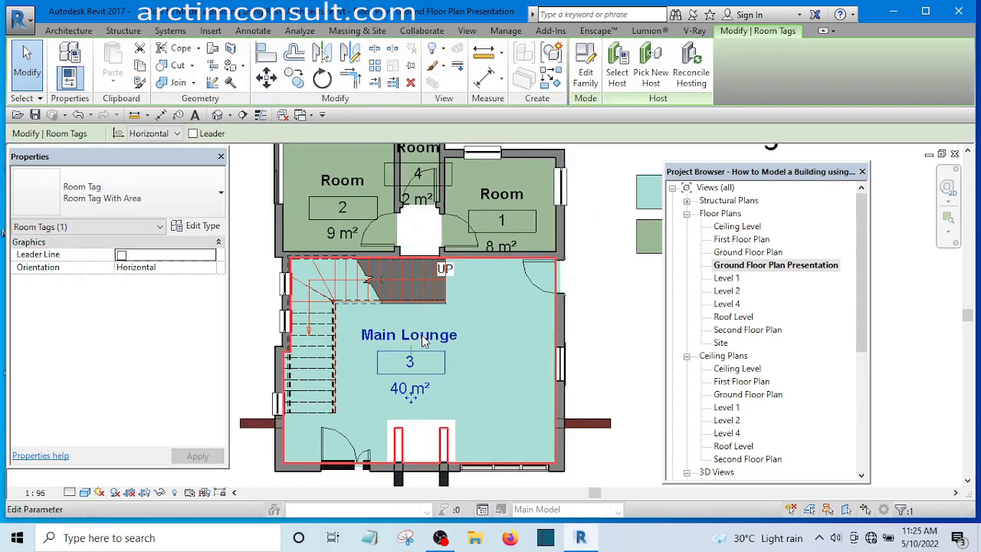
right_click(422, 337)
mouse_move(476, 355)
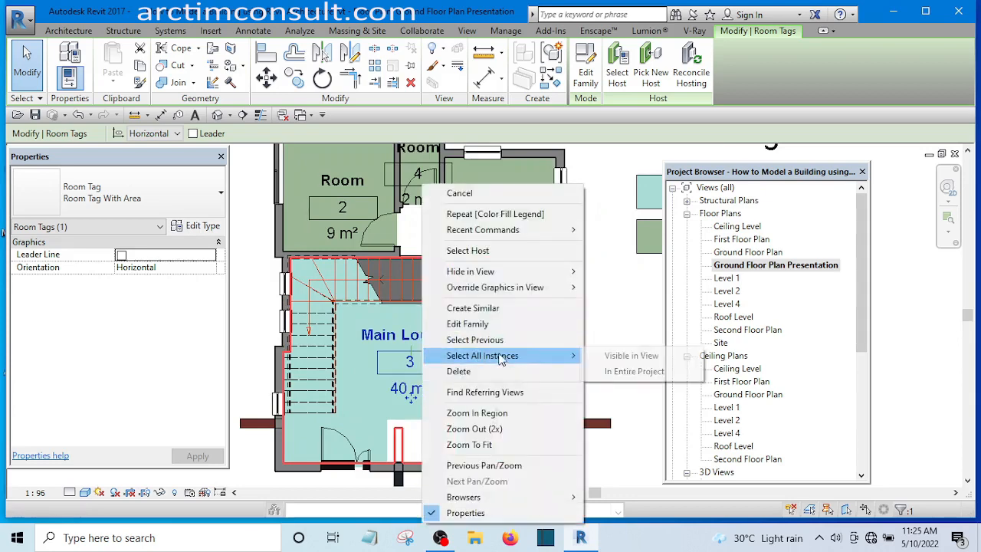
left_click(640, 373)
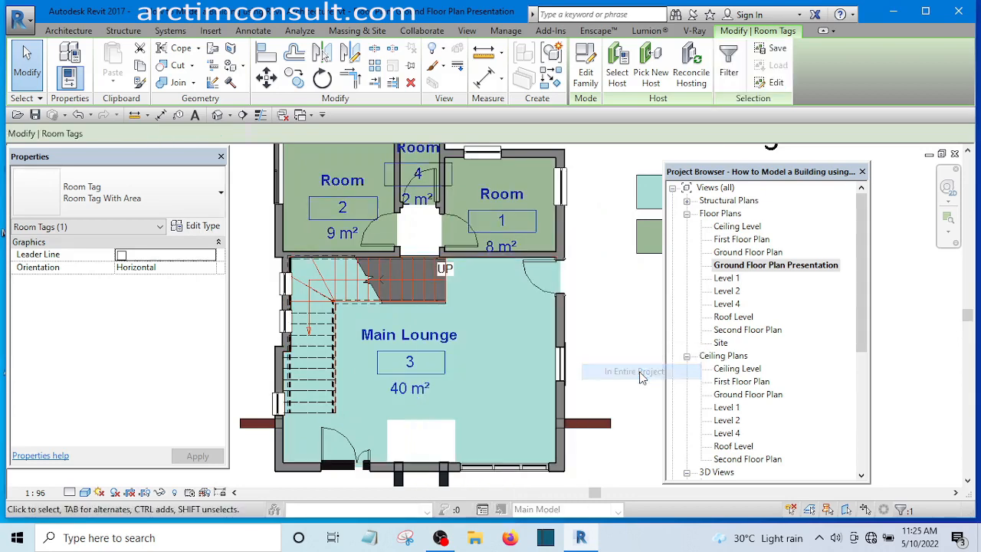
left_click(198, 228)
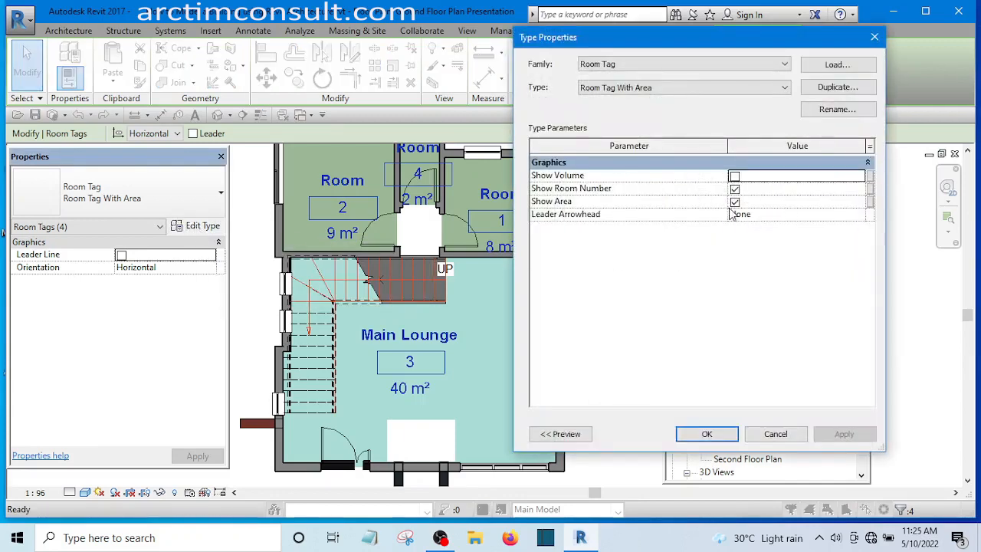
left_click(735, 189)
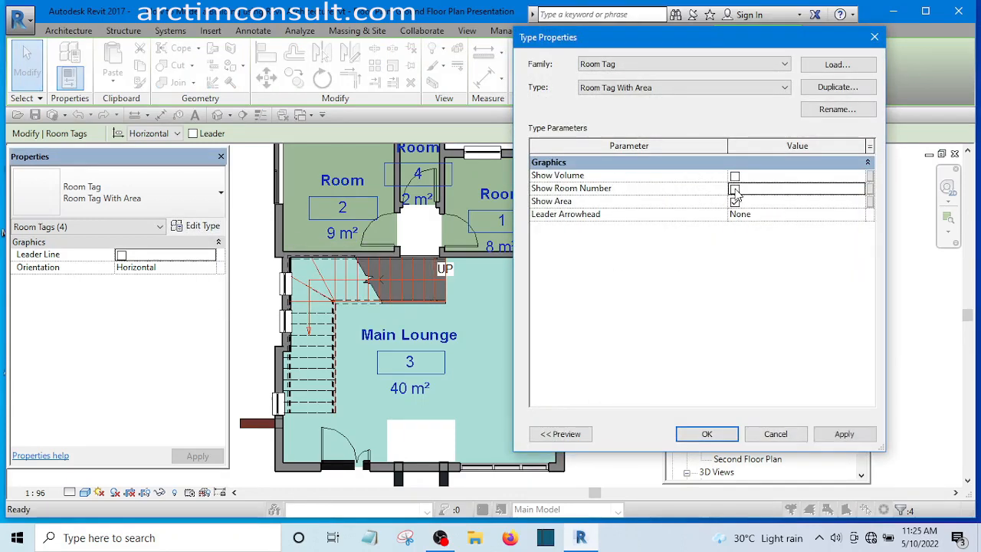
left_click(707, 434)
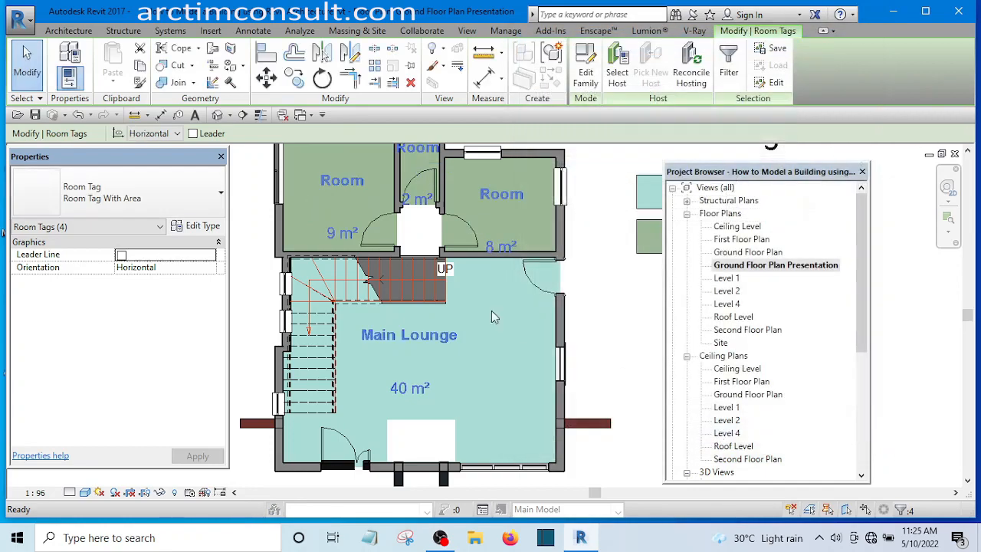
scroll(492, 310, "down", 4)
left_click(568, 323)
Step: Rename the upper-right room of the plan to Bedroom through its room tag
scroll(408, 305, "up", 5)
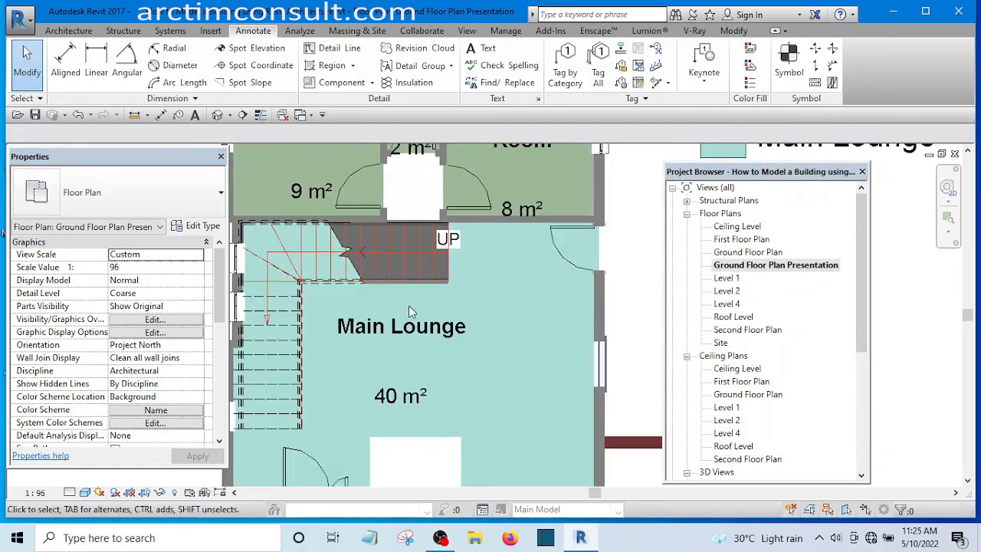
scroll(430, 268, "down", 5)
scroll(460, 235, "up", 4)
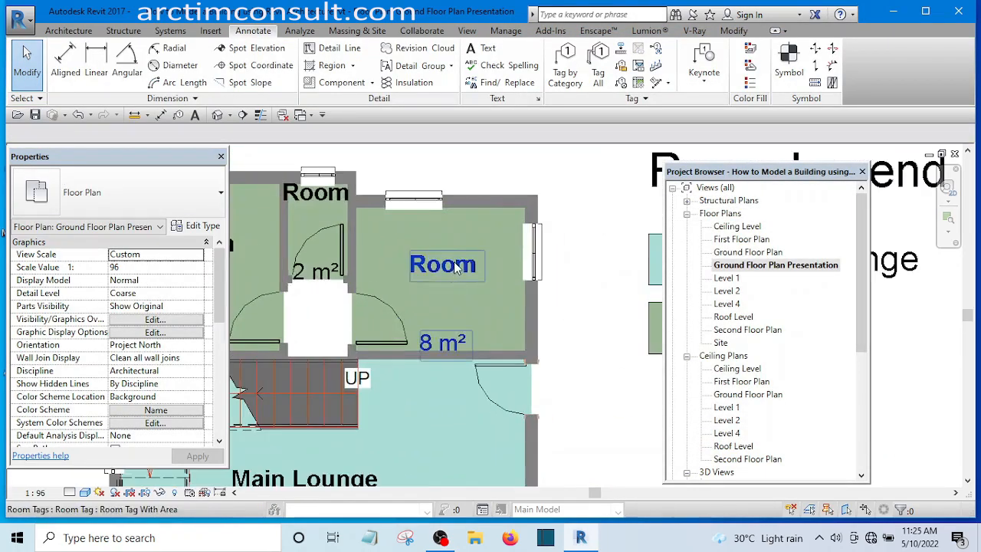
scroll(456, 261, "down", 1)
scroll(458, 266, "up", 1)
left_click(458, 266)
left_click(459, 265)
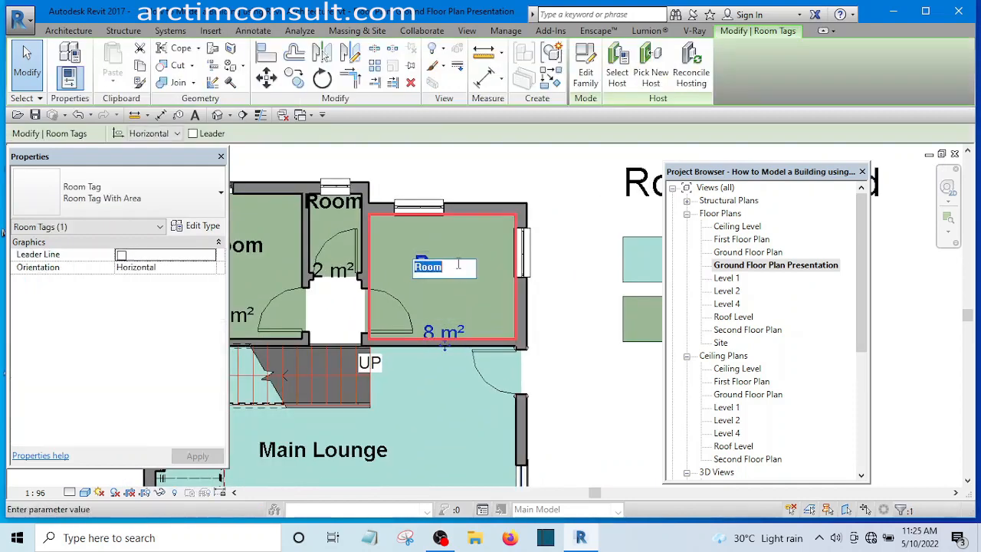
type("Bedr")
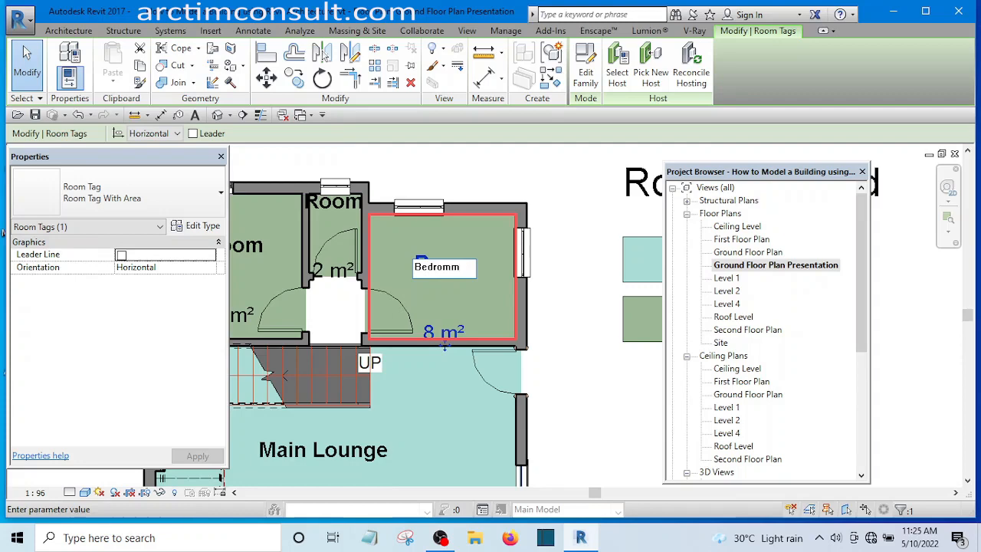
key("BackSpace")
left_click(570, 163)
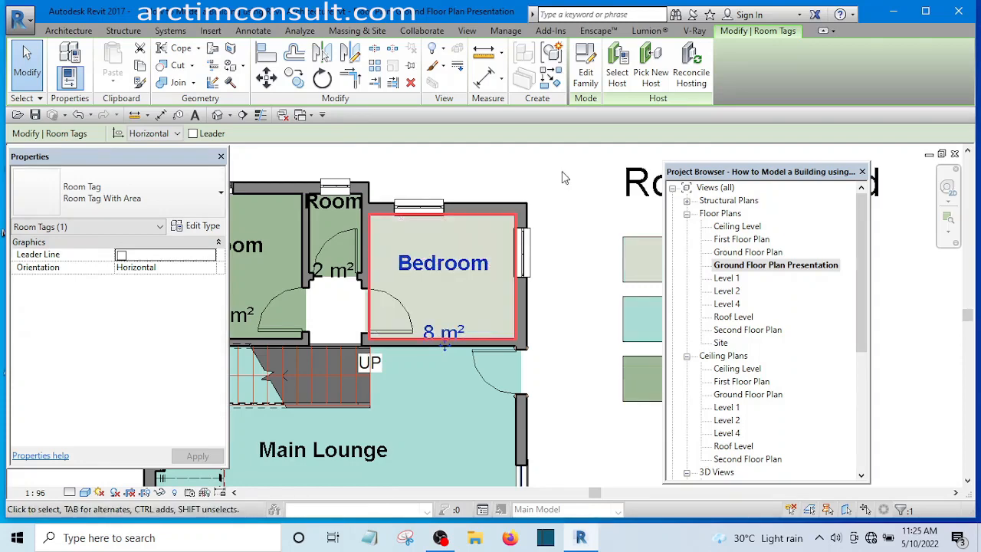
left_click(560, 184)
Step: Rename the small room between the two upper rooms to Toilet through its room tag
scroll(573, 192, "down", 2)
scroll(439, 223, "up", 3)
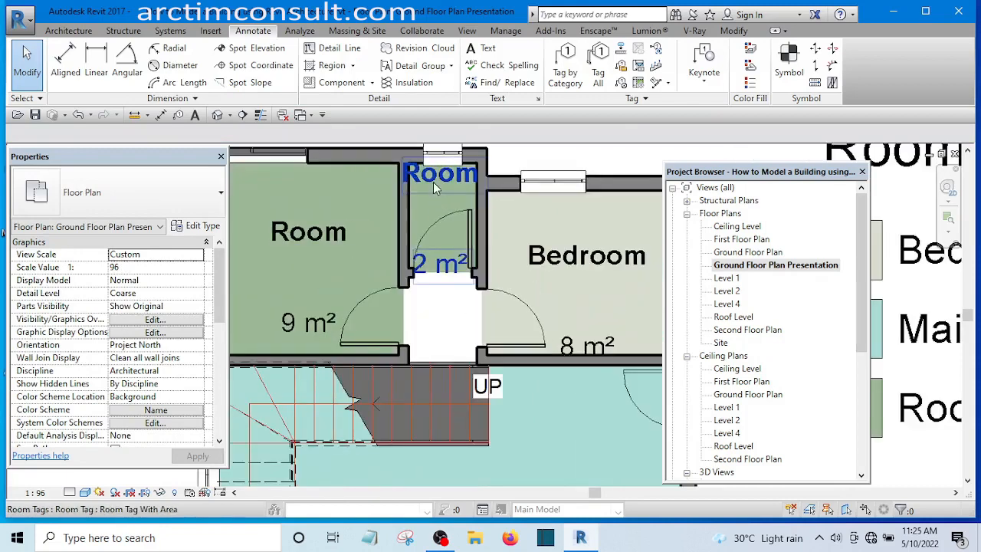
left_click(434, 182)
left_click(426, 181)
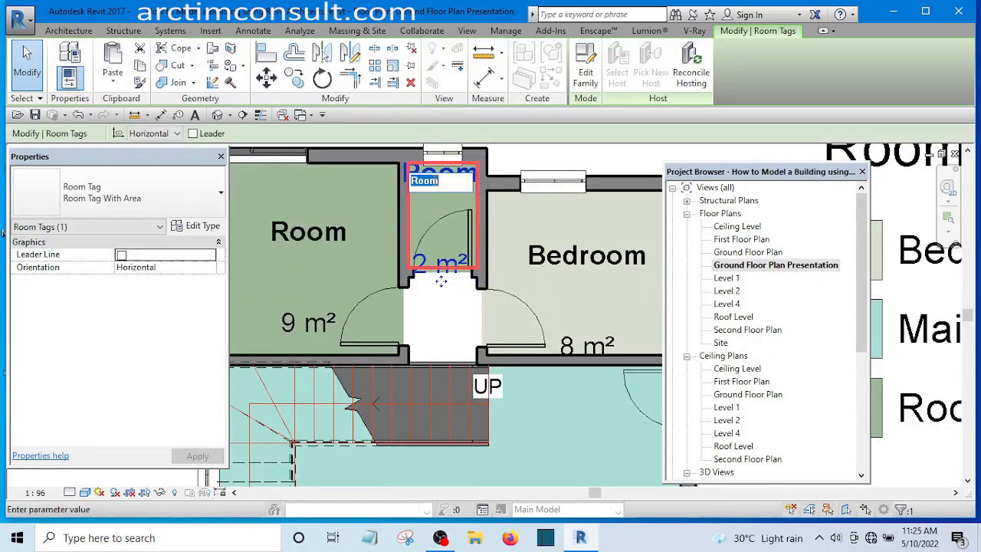
type("Toilet")
left_click(596, 181)
left_click(598, 220)
Step: Rename the upper-left room with the corner window to Bedroom through its room tag
scroll(598, 220, "down", 2)
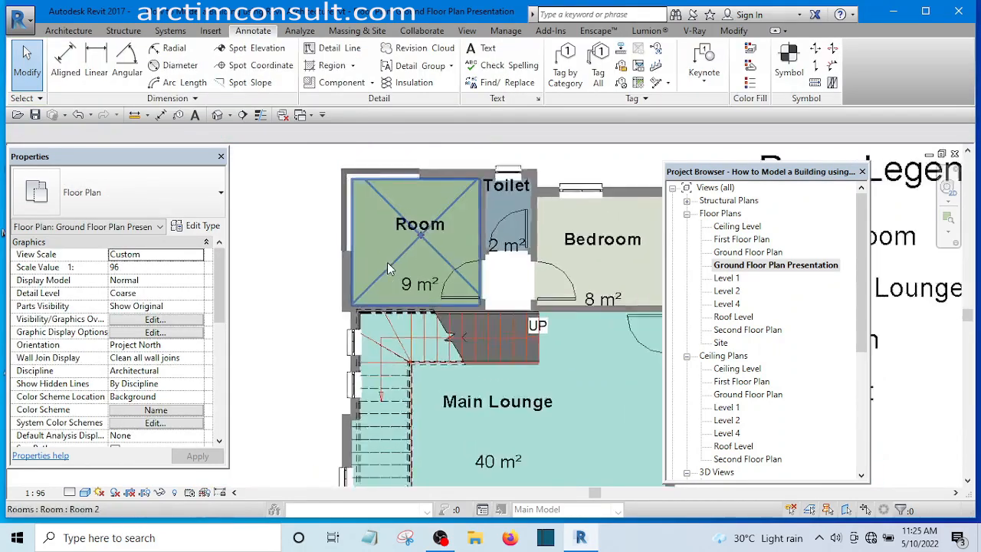
scroll(387, 262, "up", 1)
left_click(427, 213)
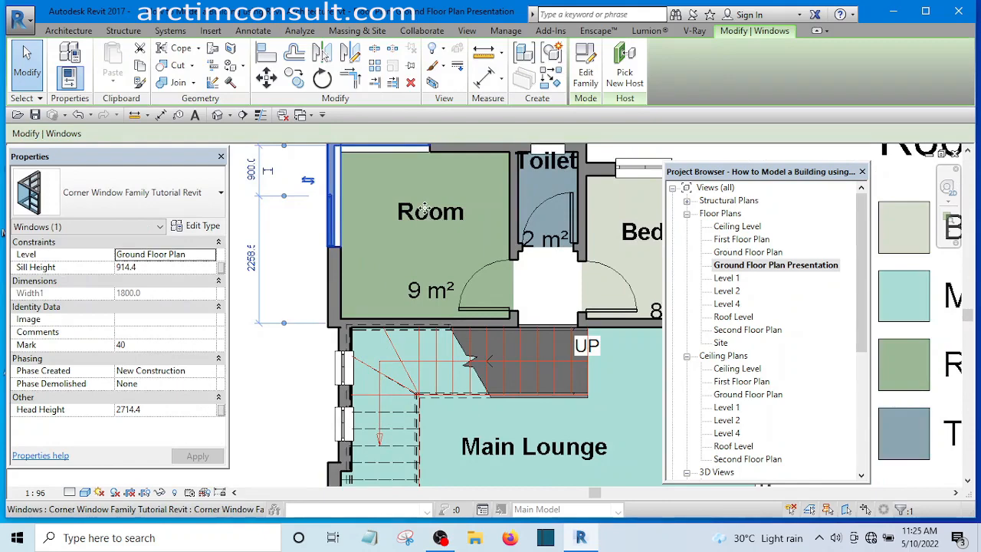
scroll(424, 215, "down", 3)
key("Escape")
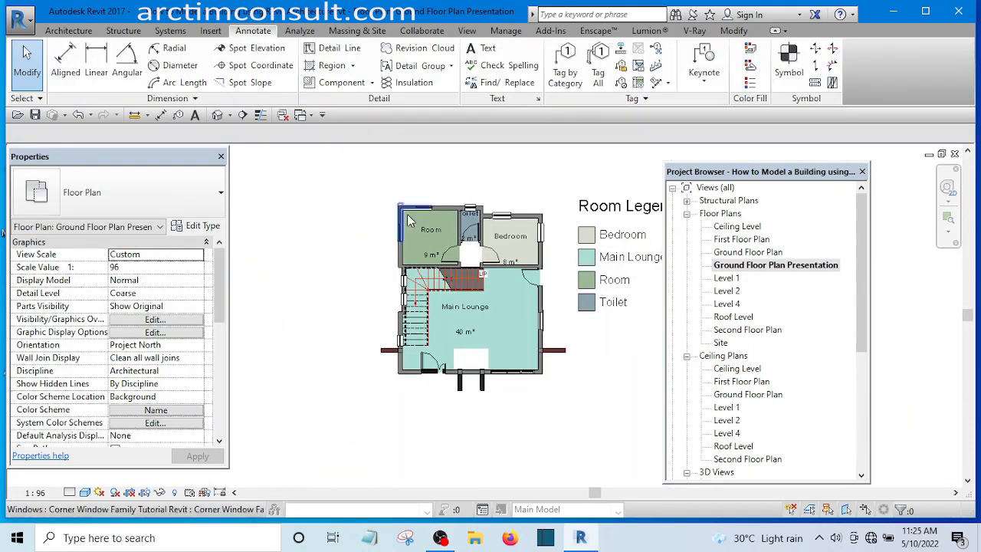
scroll(442, 243, "up", 2)
double_click(458, 247)
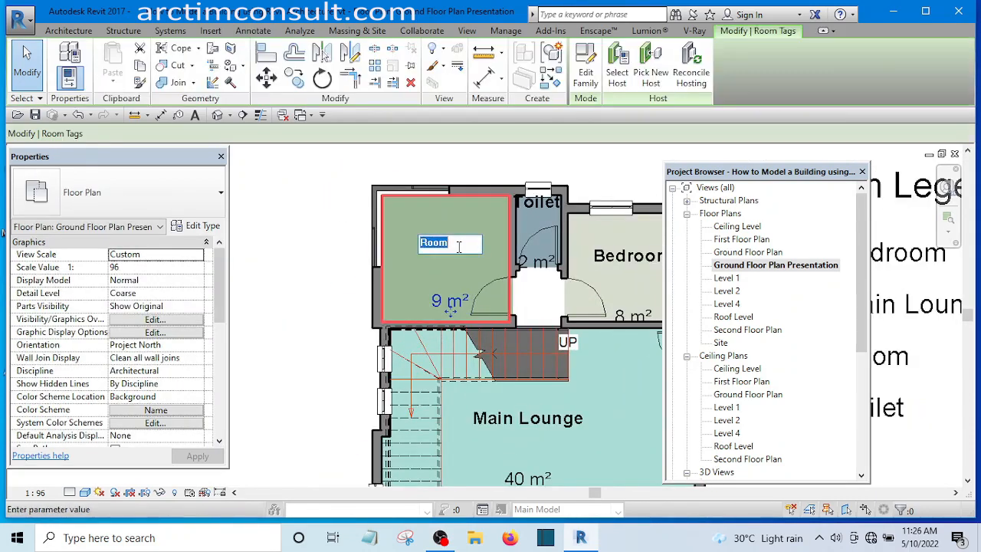
type("Bedr")
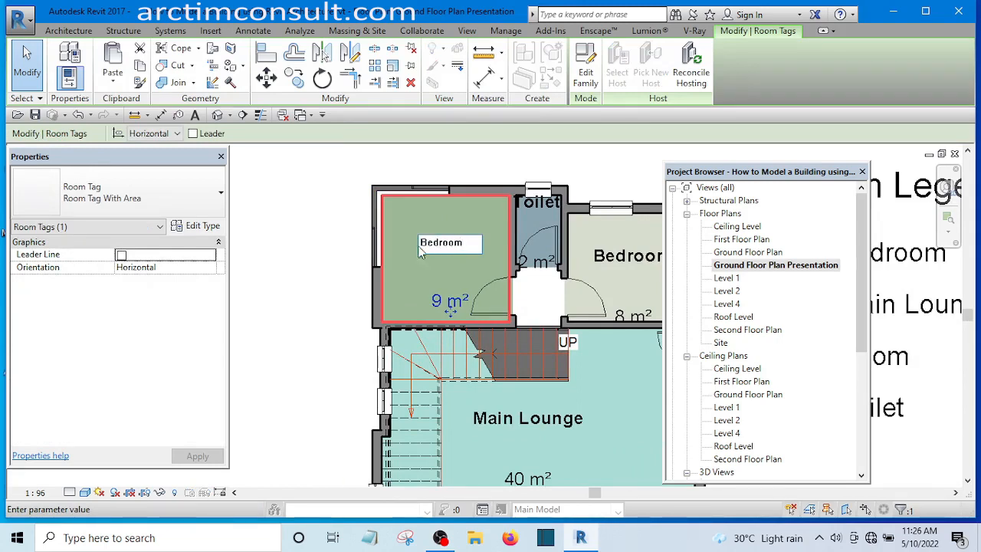
left_click(335, 242)
left_click(305, 208)
Step: Examine the colour-coded floor plan and the Room Legend beside it
scroll(305, 208, "down", 3)
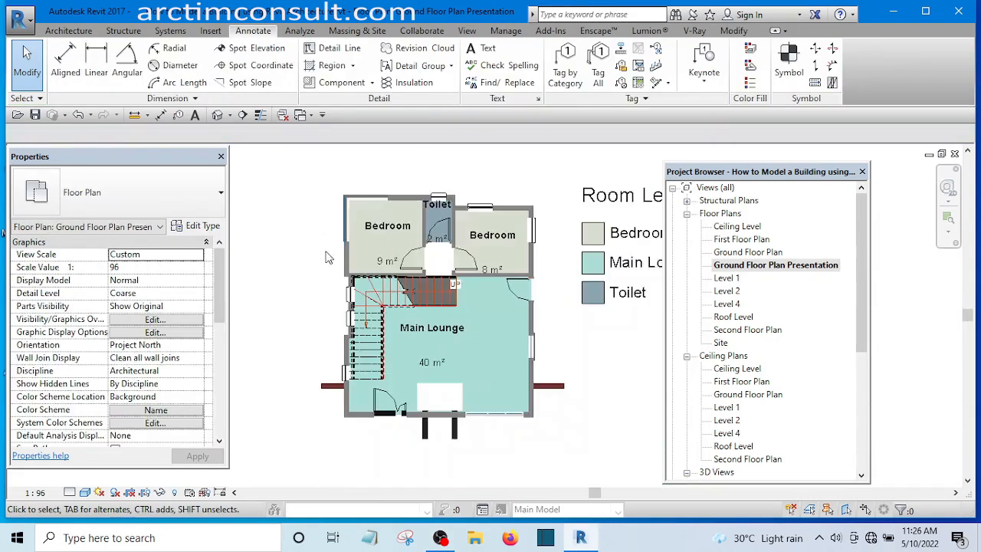
middle_click_drag(570, 360, 508, 331)
scroll(511, 335, "up", 2)
scroll(542, 371, "down", 3)
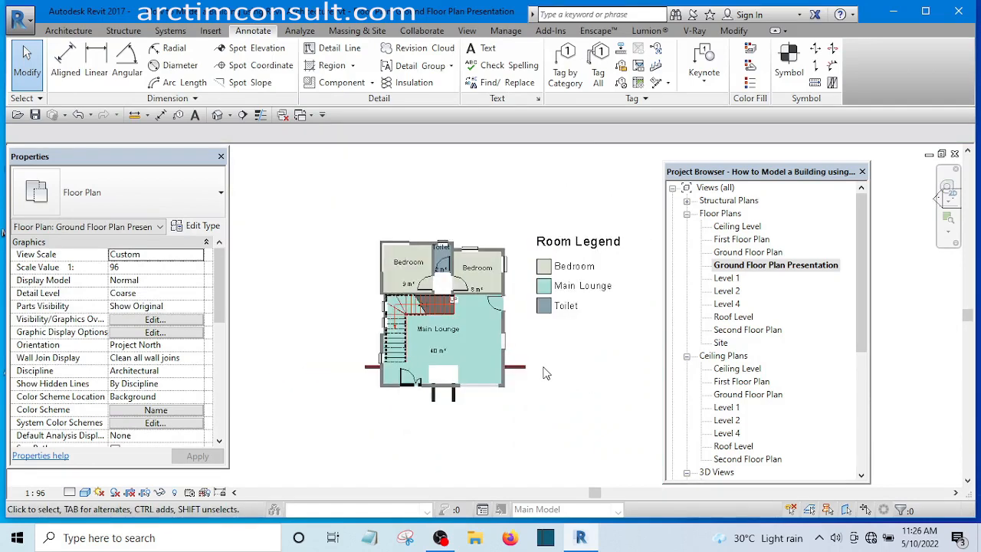
scroll(539, 358, "up", 2)
scroll(539, 358, "up", 2)
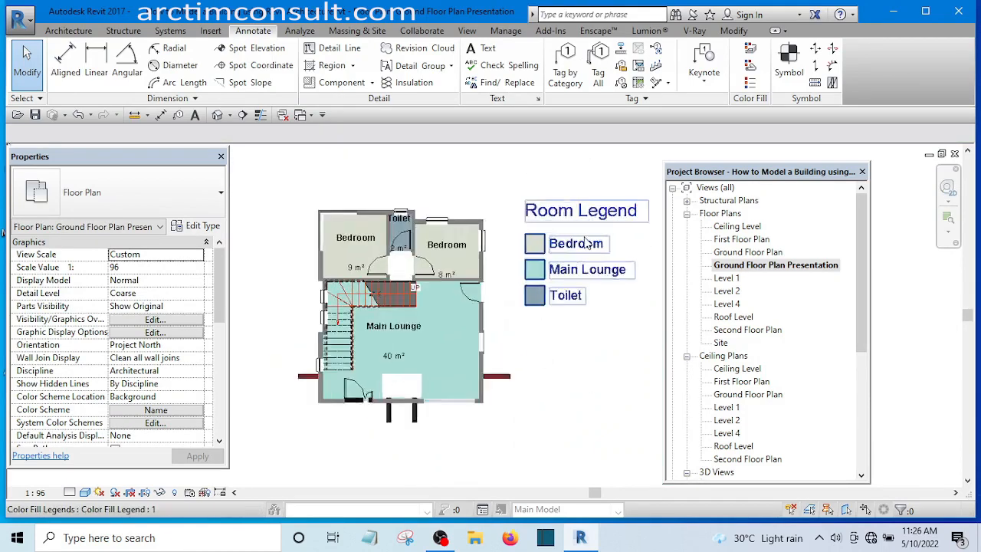
middle_click_drag(535, 374, 513, 378)
scroll(549, 288, "down", 3)
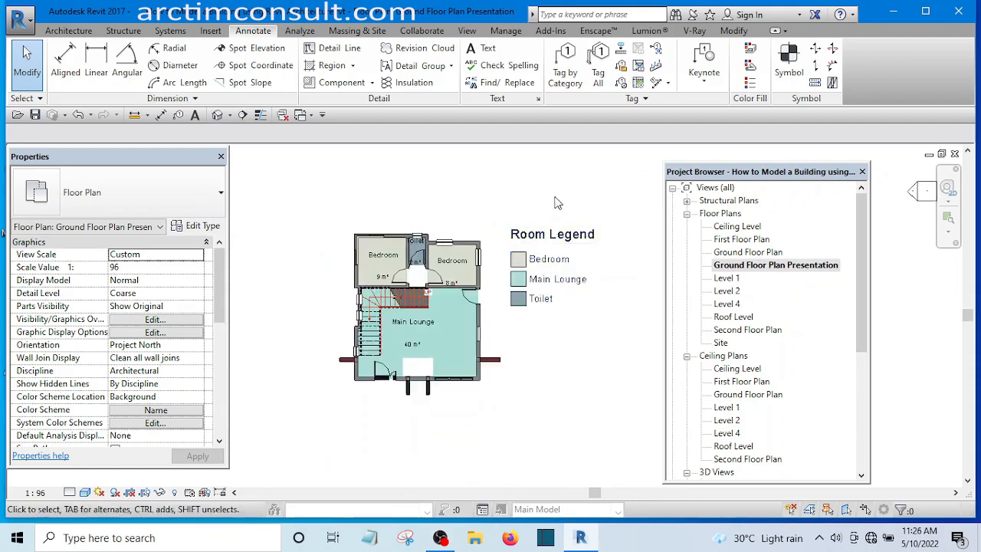
scroll(556, 201, "up", 2)
scroll(539, 257, "up", 1)
Step: Set the text font of the Room Legend's type to Stylus BT
left_click(529, 244)
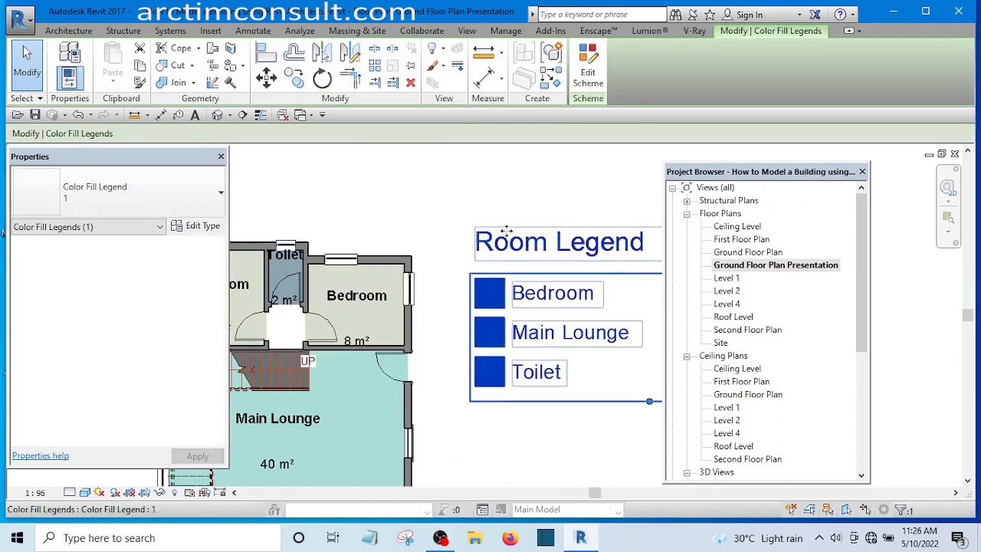
left_click(534, 178)
scroll(535, 179, "down", 2)
left_click(536, 234)
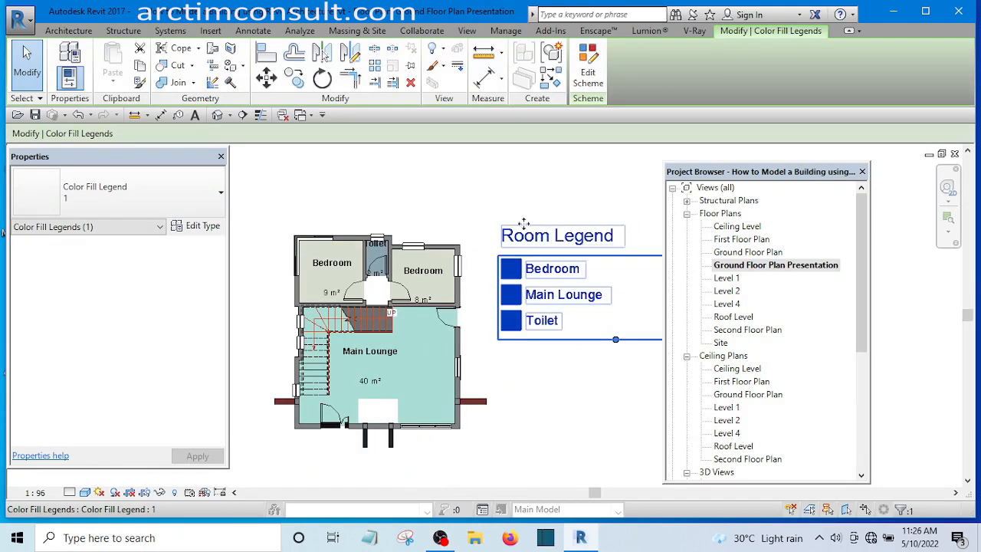
left_click(193, 227)
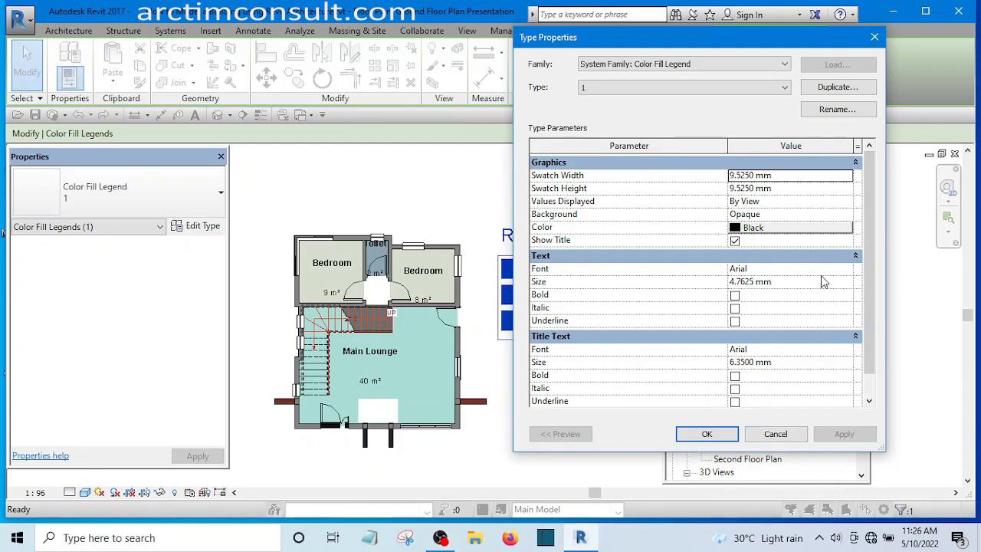
left_click(845, 270)
left_click(846, 269)
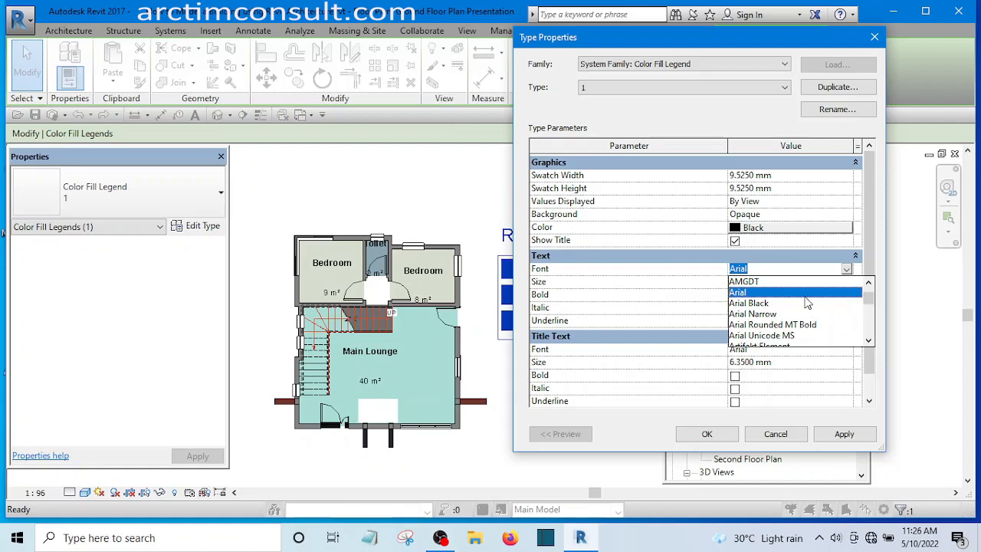
type("stencil")
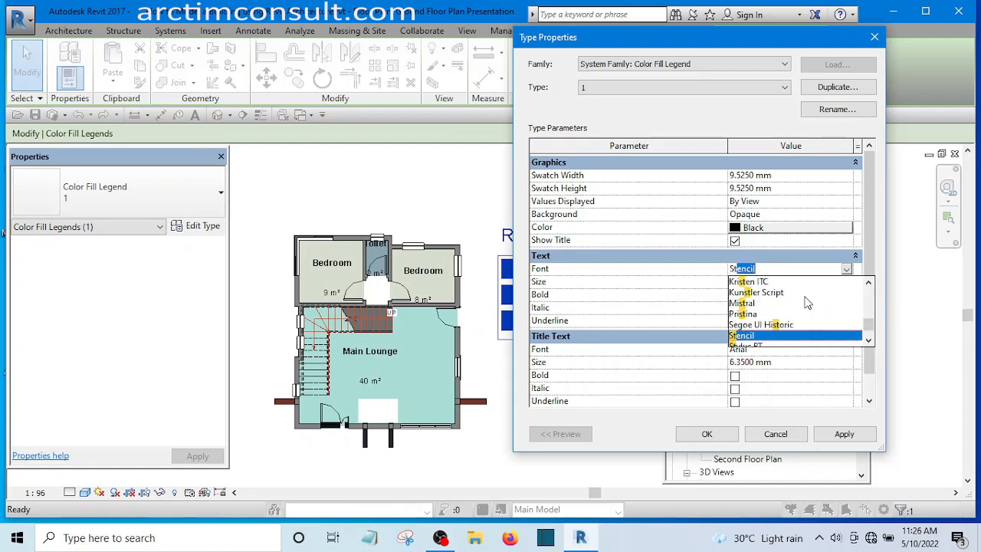
scroll(851, 333, "down", 1)
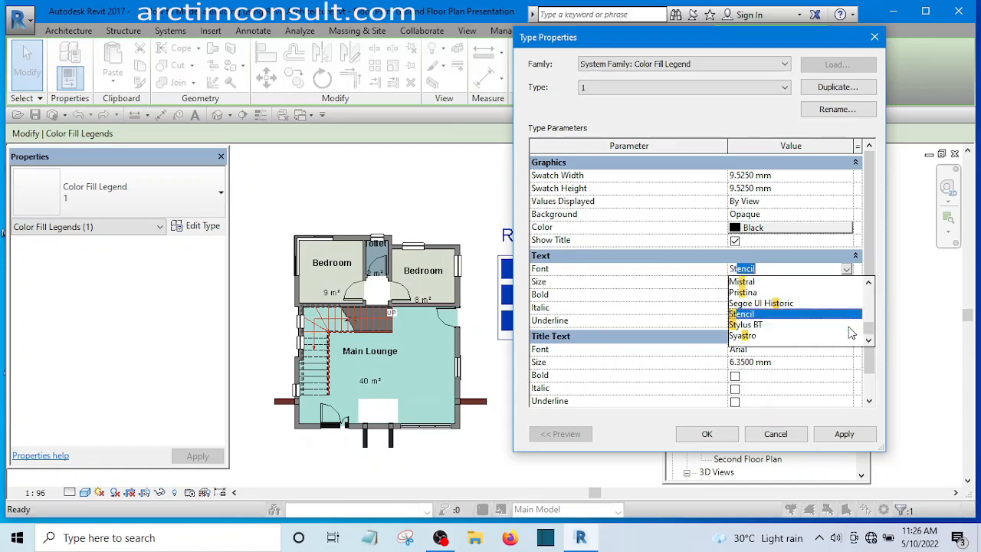
left_click(757, 324)
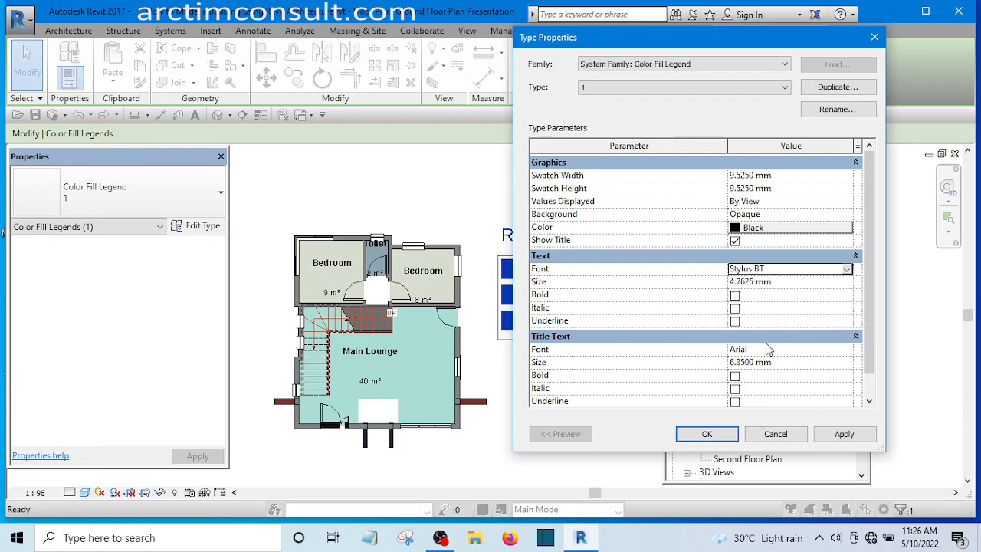
Step: Set the legend type's color to dark red, RGB 176-000-000, and apply the type changes
left_click(736, 228)
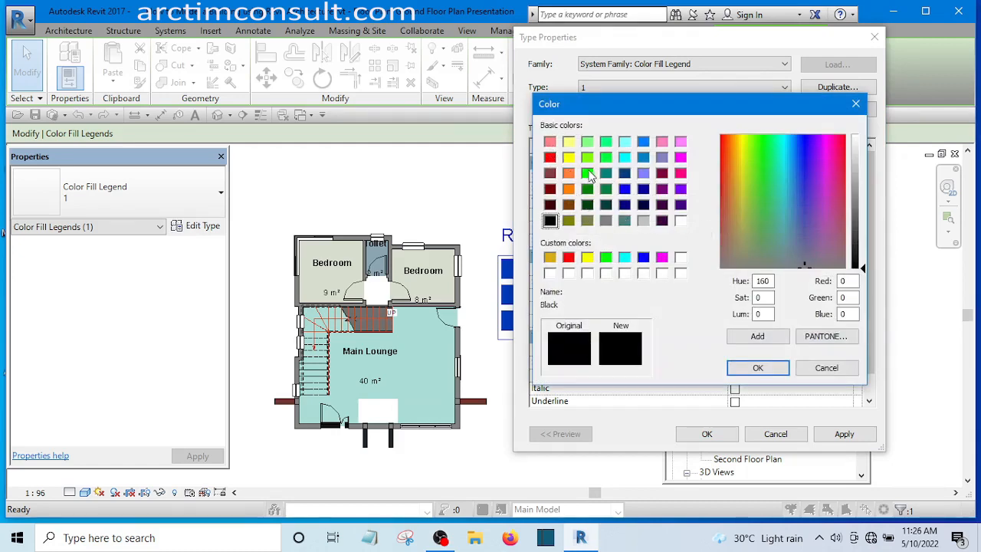
left_click(550, 157)
left_click(549, 189)
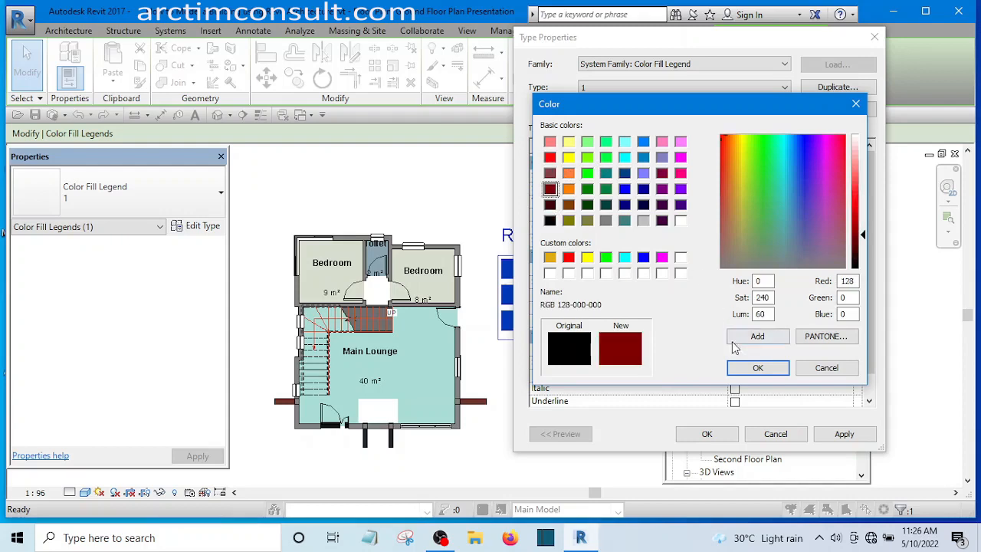
left_click_drag(865, 241, 864, 225)
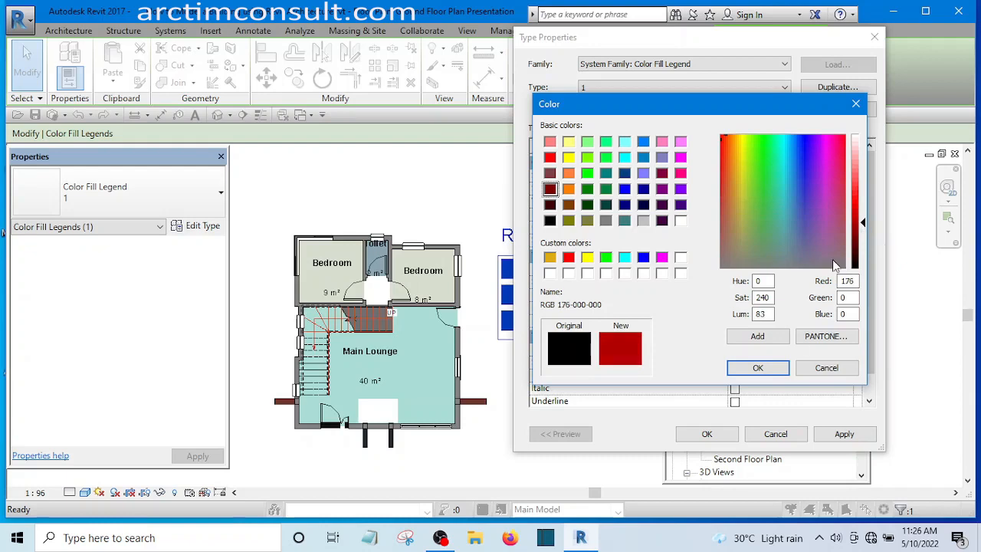
left_click(769, 368)
left_click(844, 434)
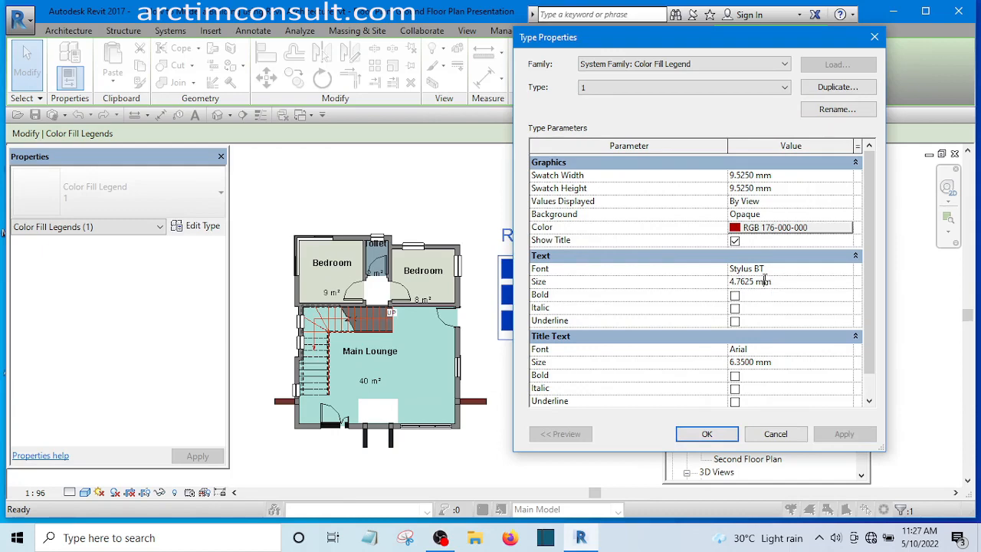
Step: Set the Room Legend type's text size to 3 mm and apply the type changes
left_click(754, 281)
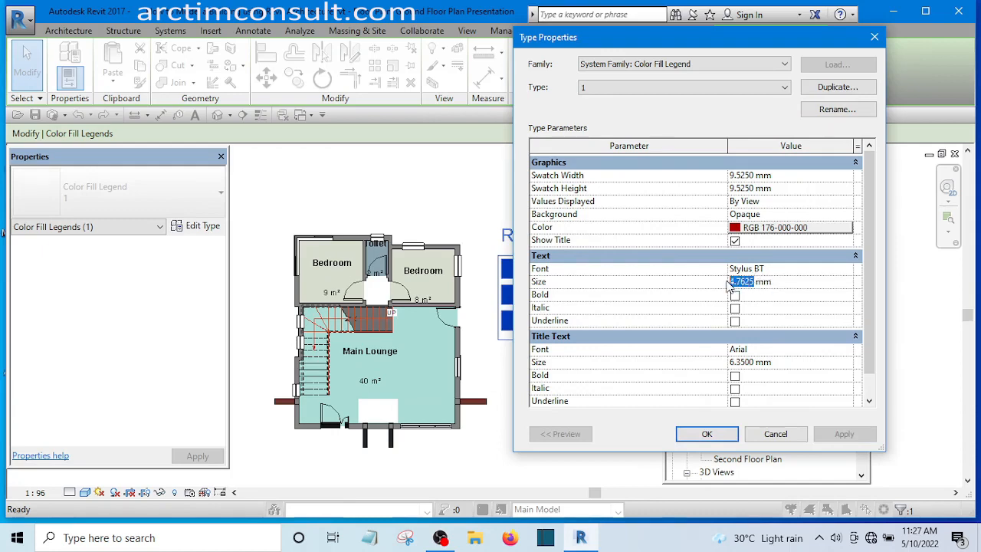
type("3")
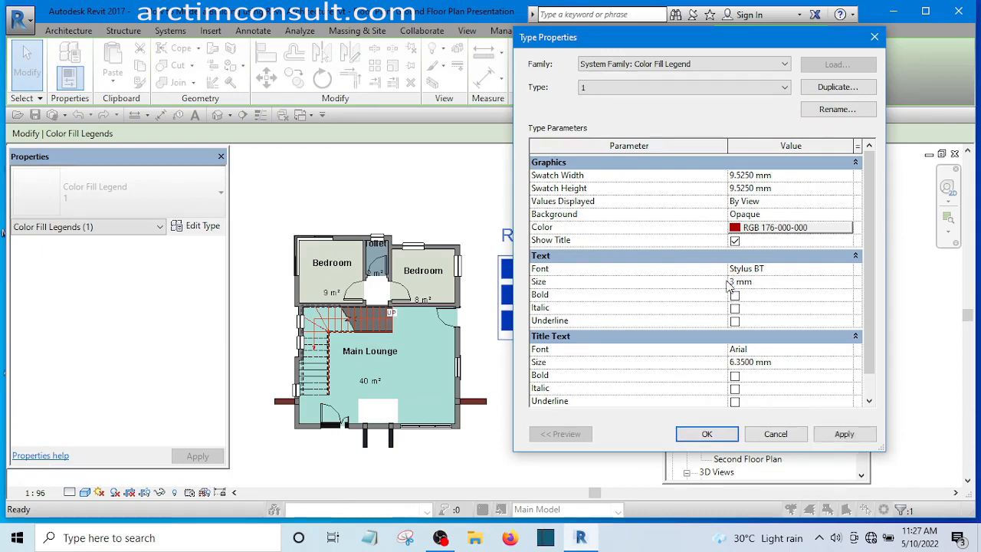
left_click(835, 437)
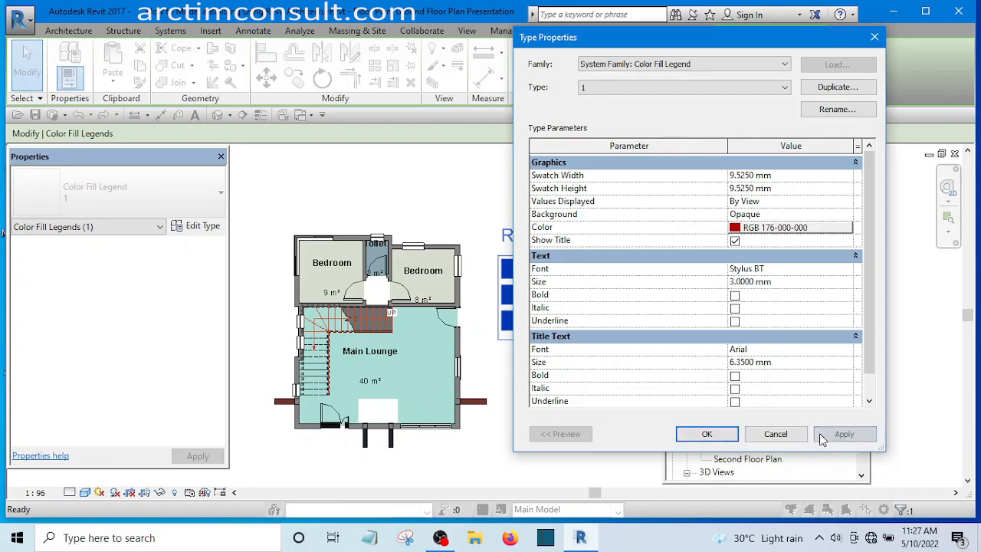
left_click(705, 434)
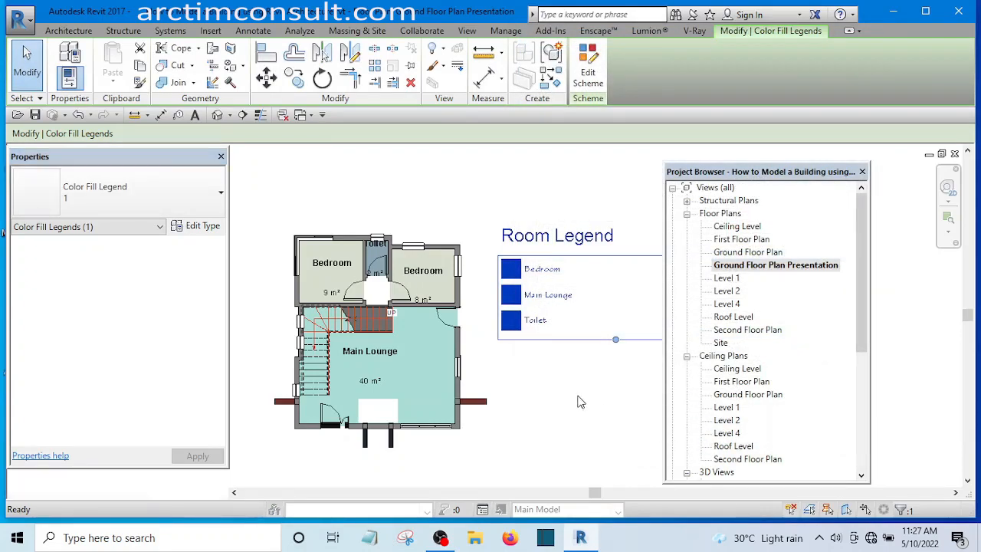
left_click(575, 333)
Step: Examine the restyled Room Legend and compare its lettering with the room tags on the floor plan
scroll(574, 334, "up", 4)
scroll(574, 344, "down", 2)
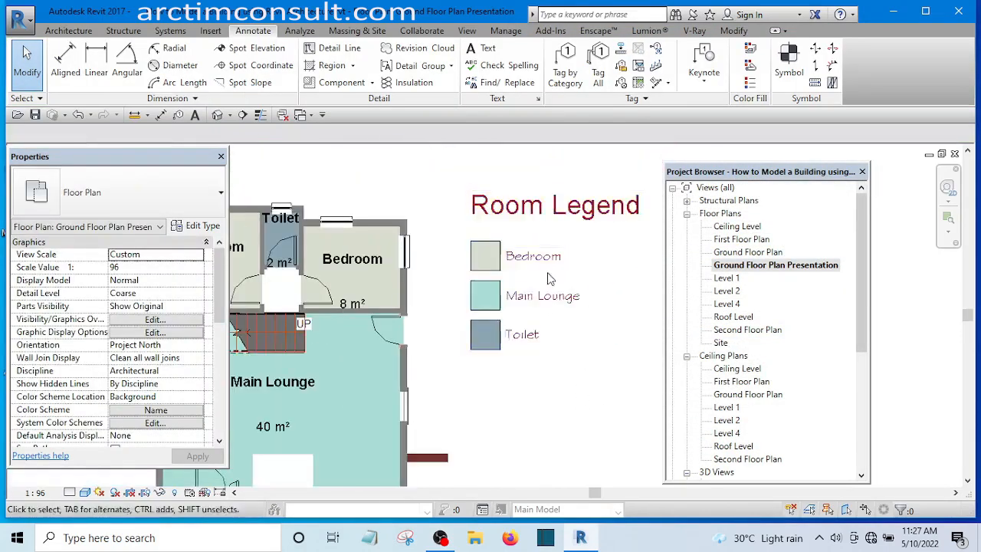
scroll(545, 249, "up", 4)
scroll(544, 253, "down", 5)
scroll(541, 349, "up", 6)
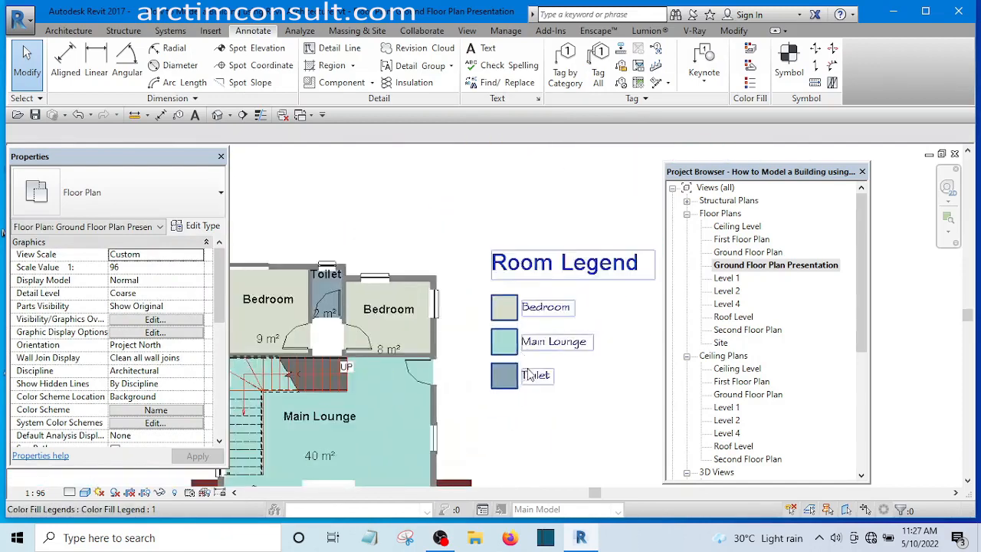
scroll(528, 268, "down", 6)
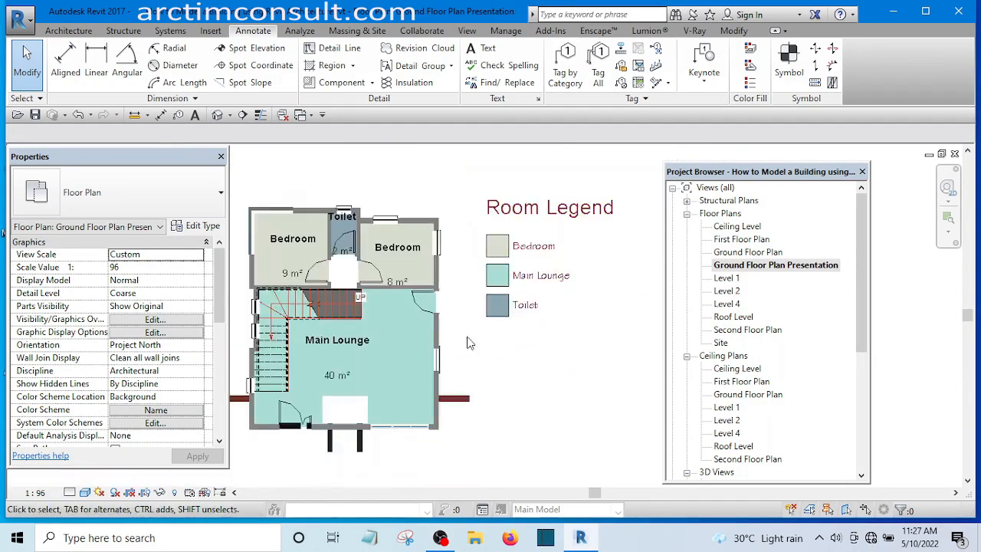
middle_click_drag(470, 360, 534, 334)
scroll(468, 237, "up", 2)
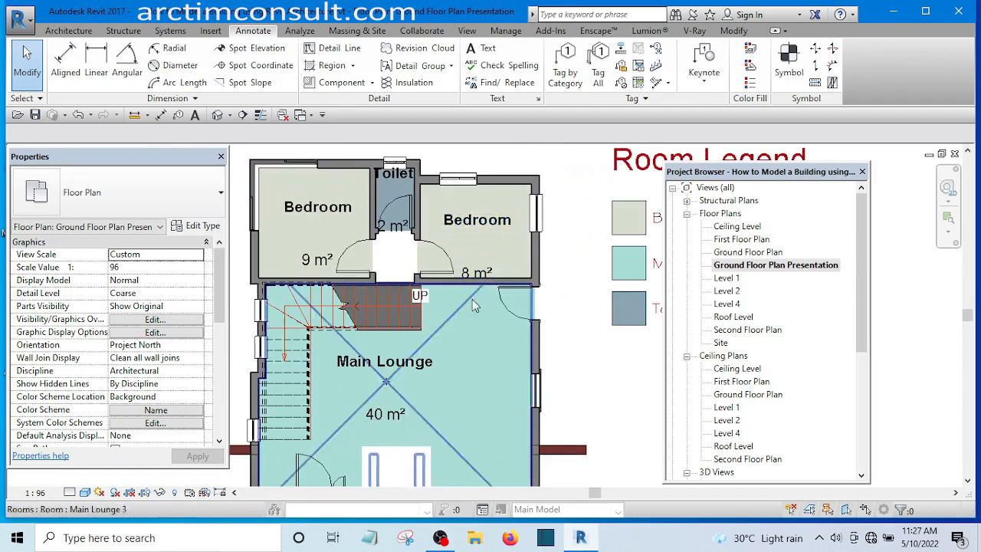
scroll(477, 224, "up", 1)
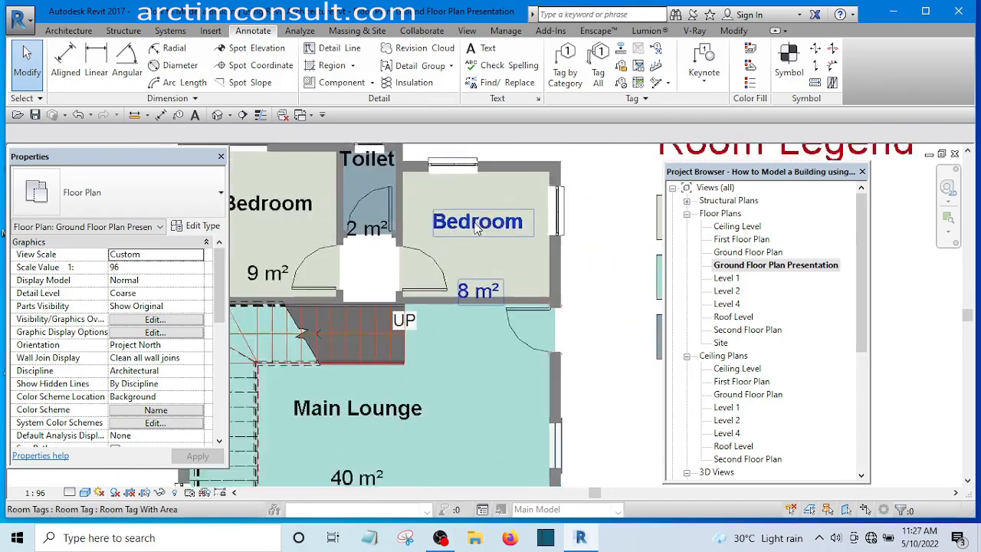
Step: Open the family of the Bedroom tag beside the toilet's right wall for editing
scroll(483, 237, "down", 4)
scroll(495, 253, "up", 3)
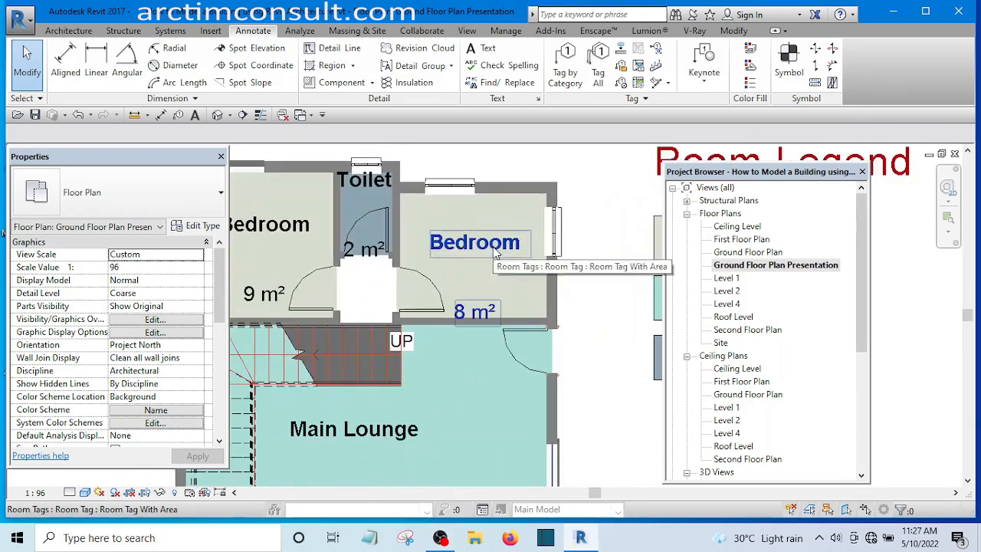
left_click(491, 250)
scroll(491, 250, "down", 1)
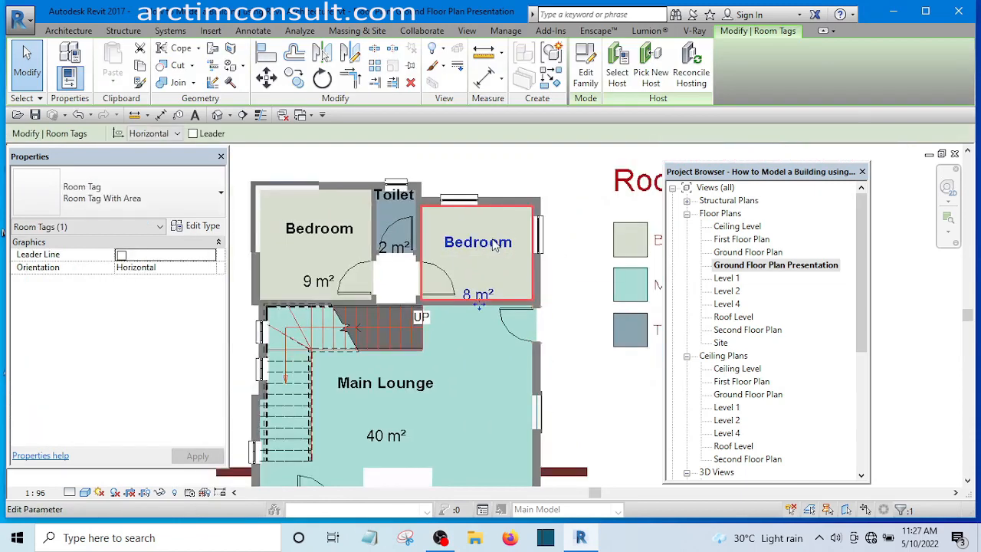
left_click(584, 76)
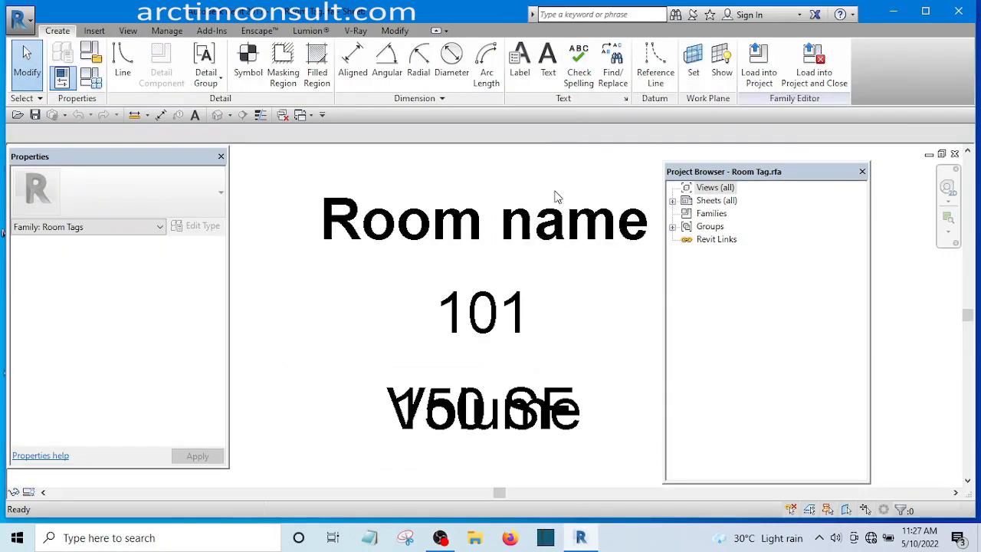
Step: Set the text font of the Room name label's type, Bold 1/8", to Stylus BT and apply it
left_click(449, 247)
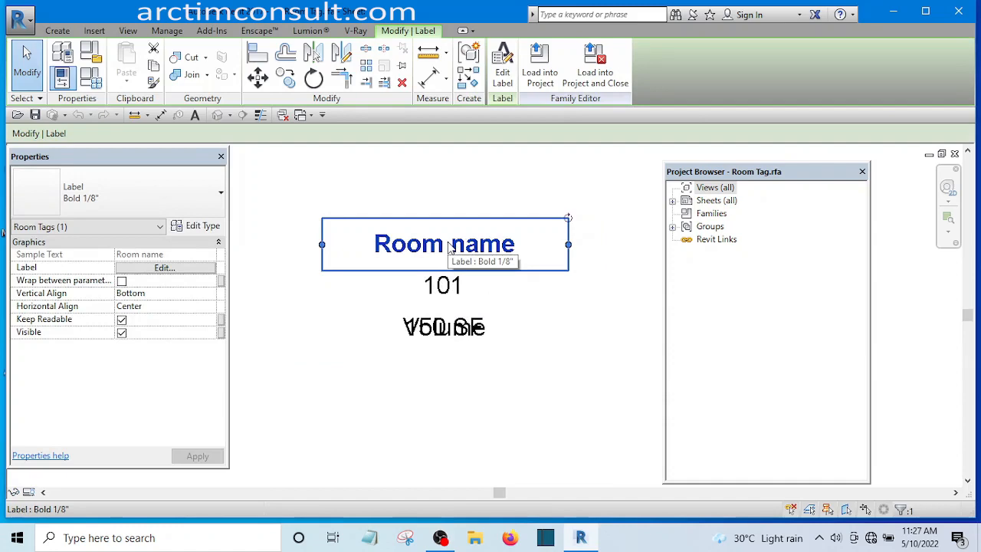
left_click(196, 227)
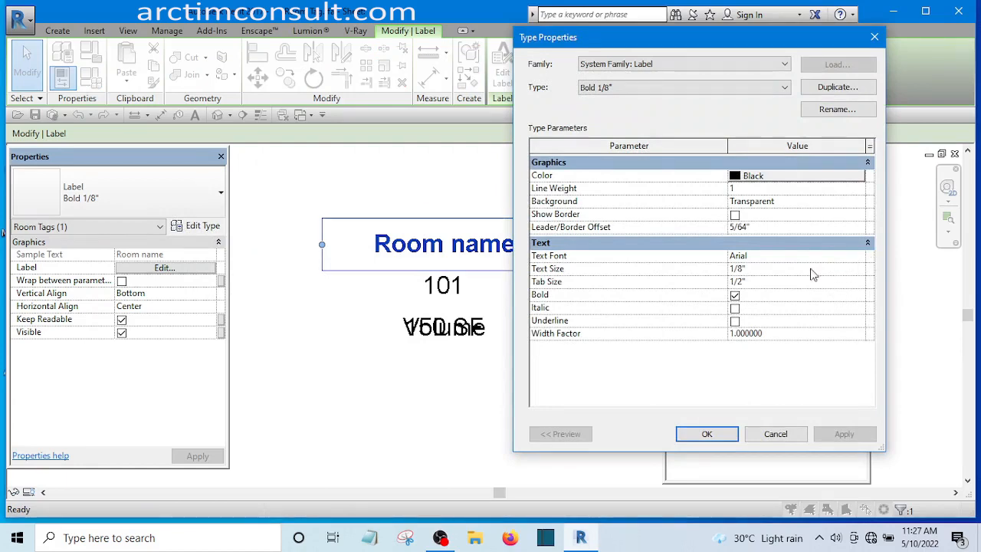
left_click(862, 257)
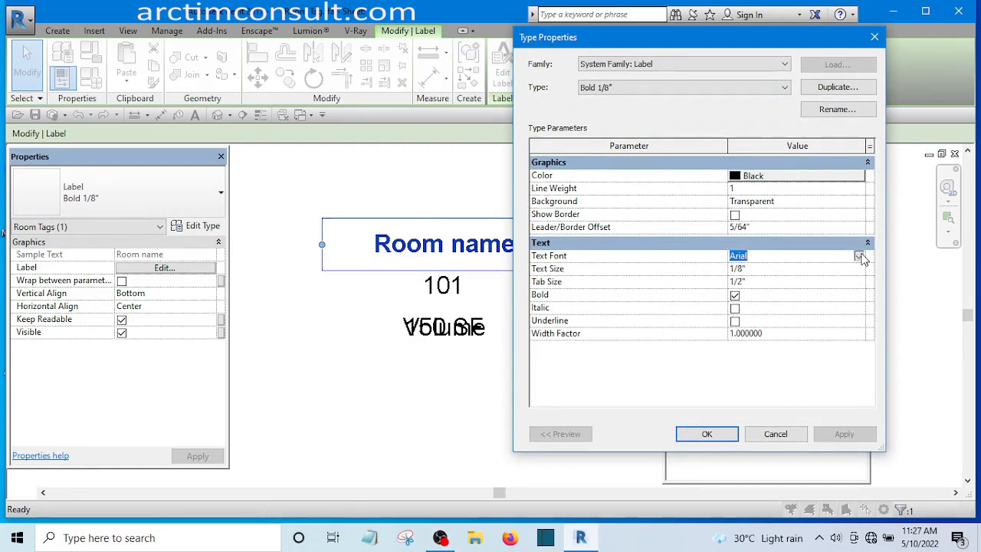
left_click(859, 256)
scroll(843, 292, "down", 4)
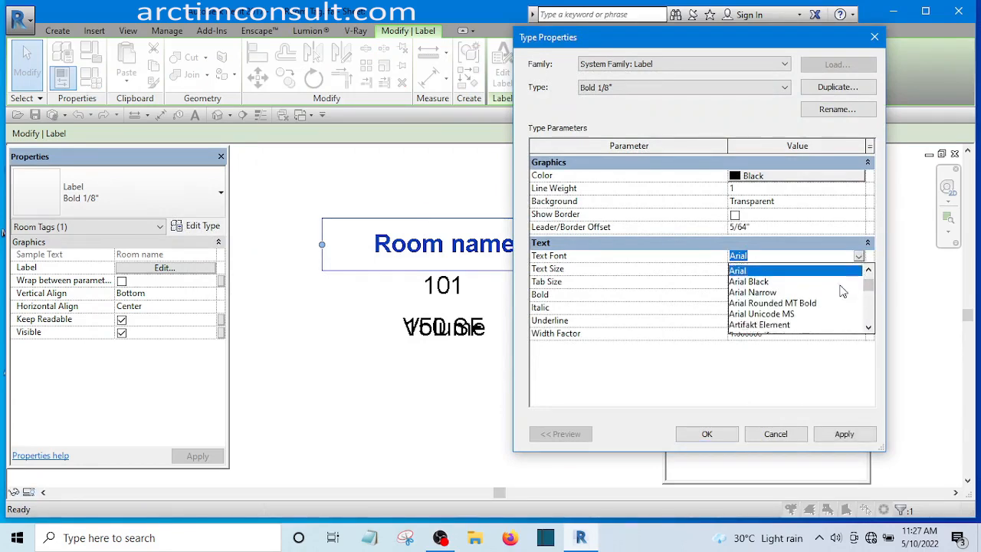
scroll(844, 292, "down", 2)
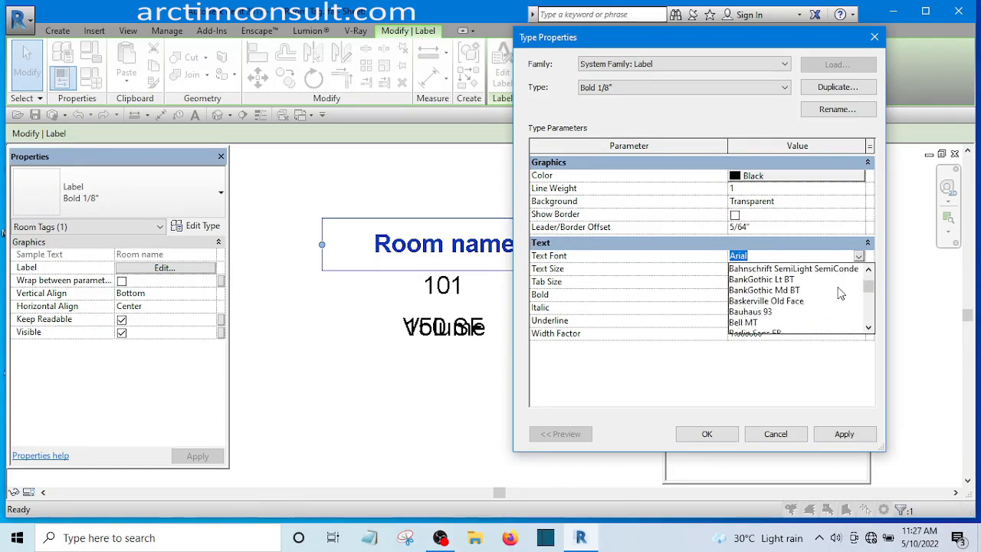
type("Stylus BT")
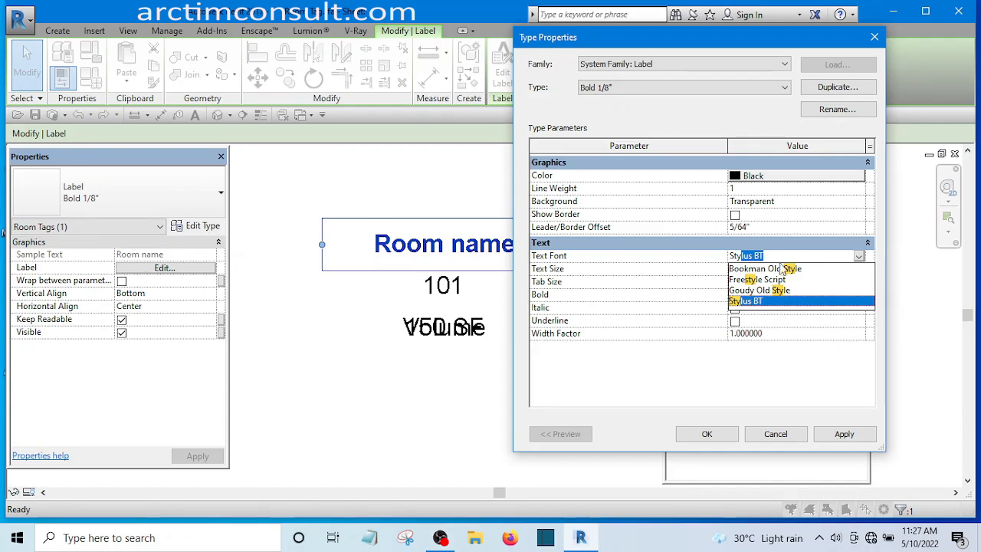
key("Return")
left_click(845, 434)
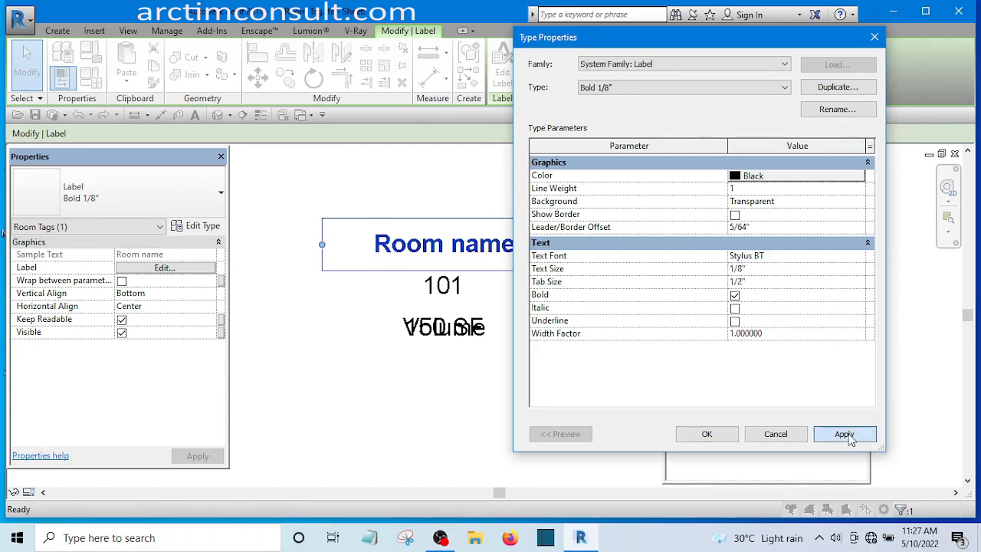
left_click(708, 435)
left_click(594, 385)
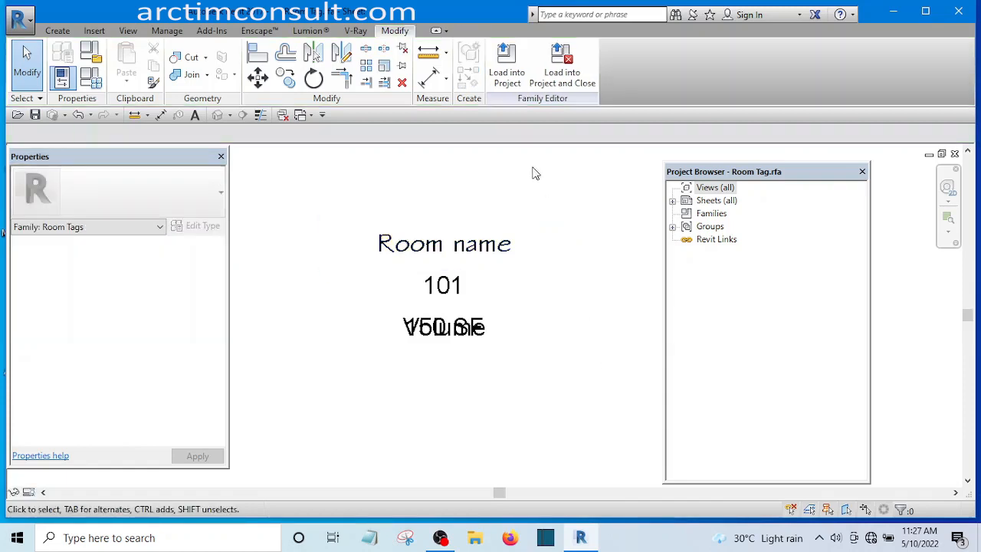
Step: Set the text font of the Volume label's type, 1/8", to Stylus BT and apply it
scroll(495, 261, "up", 2)
scroll(484, 283, "down", 3)
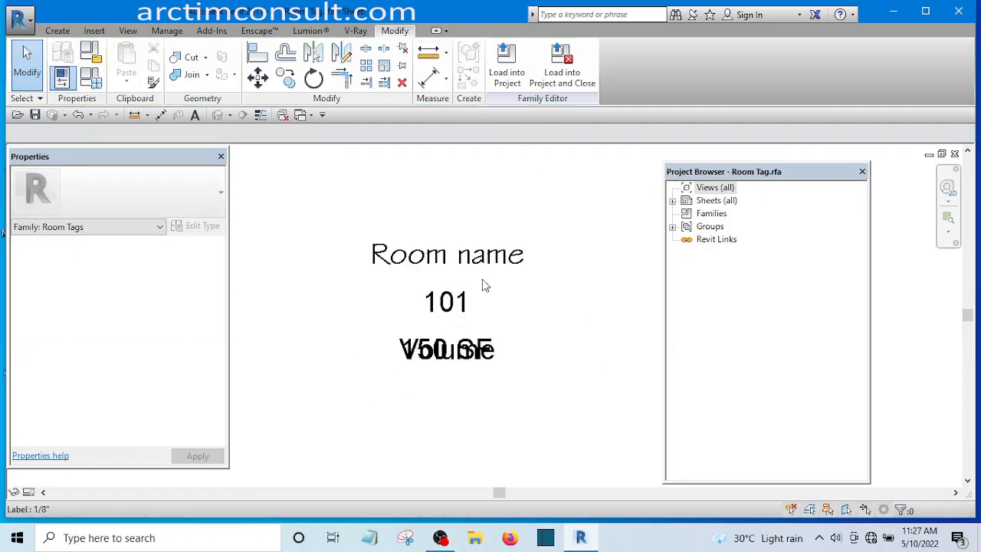
scroll(460, 326, "up", 4)
scroll(474, 314, "up", 1)
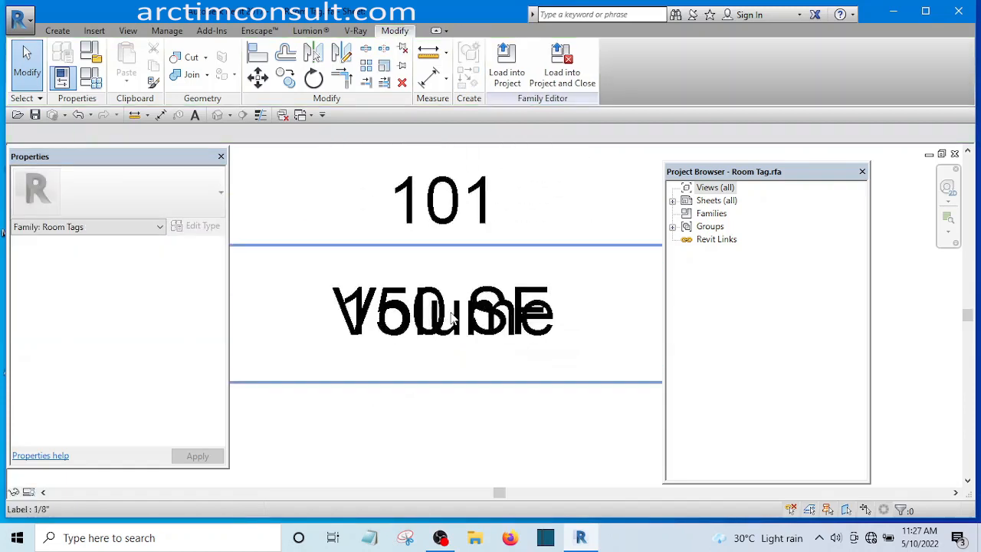
left_click(452, 321)
scroll(457, 316, "down", 2)
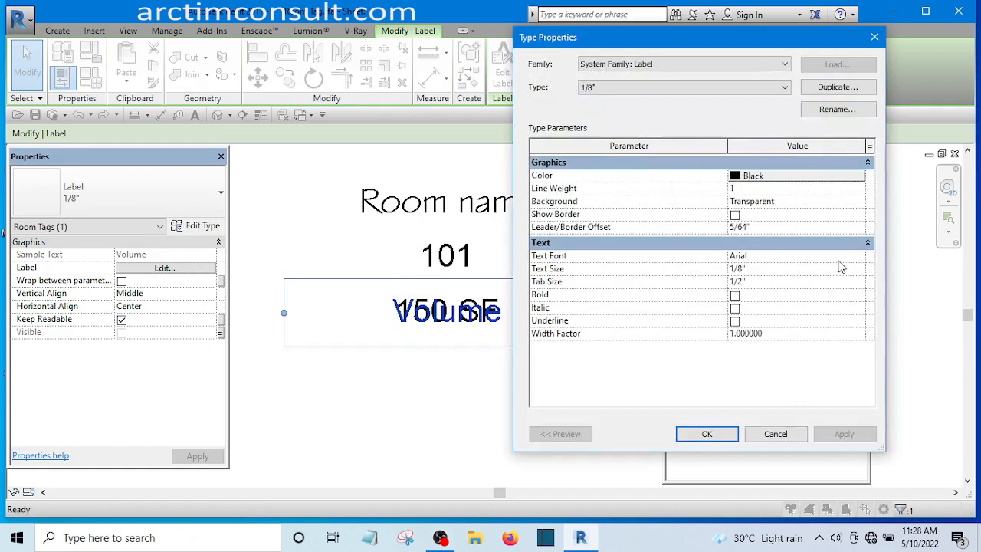
left_click(860, 259)
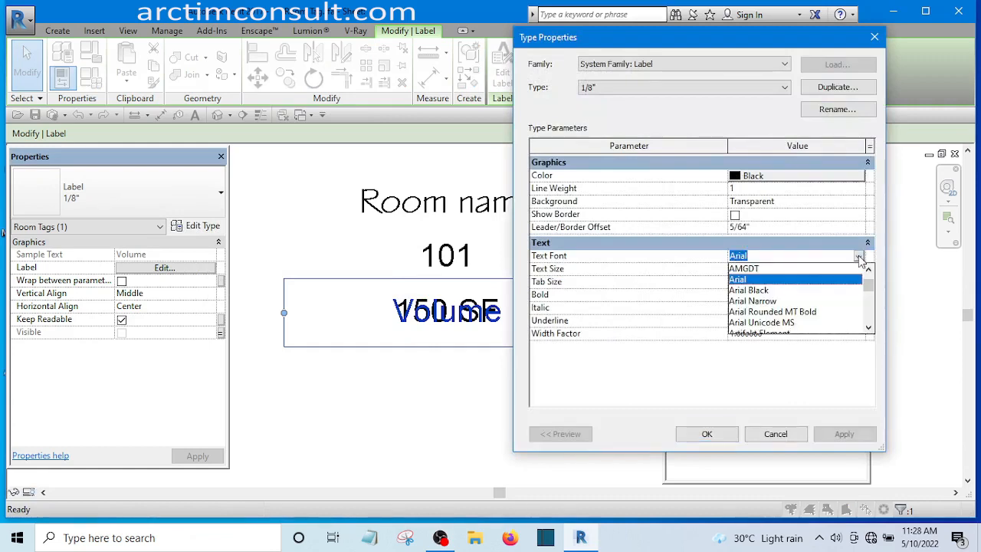
type("s")
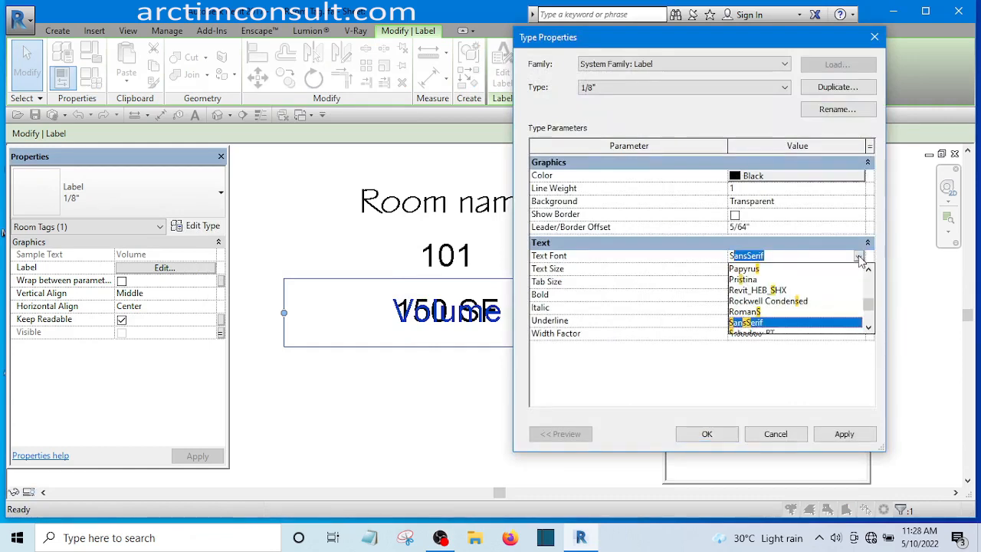
type("tencil")
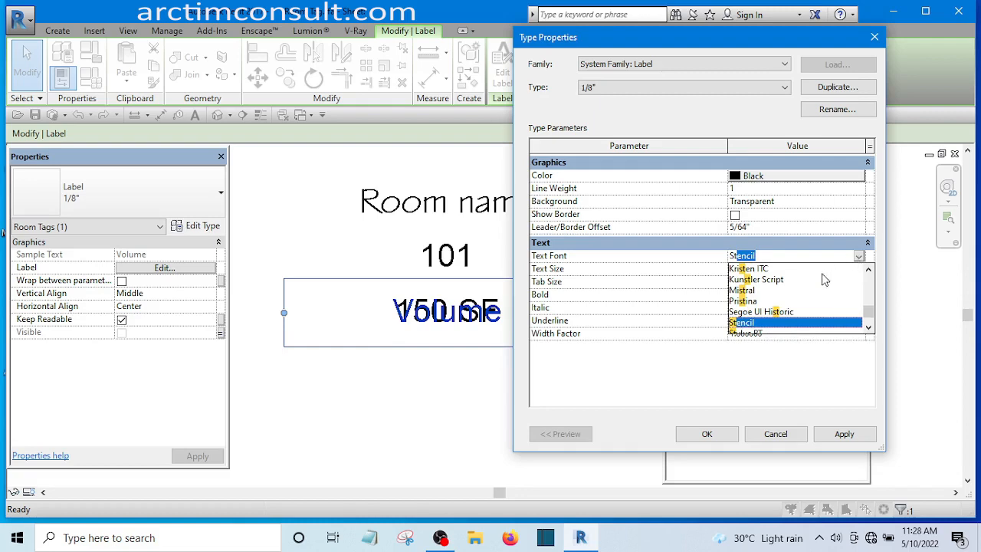
scroll(779, 324, "down", 1)
left_click(747, 312)
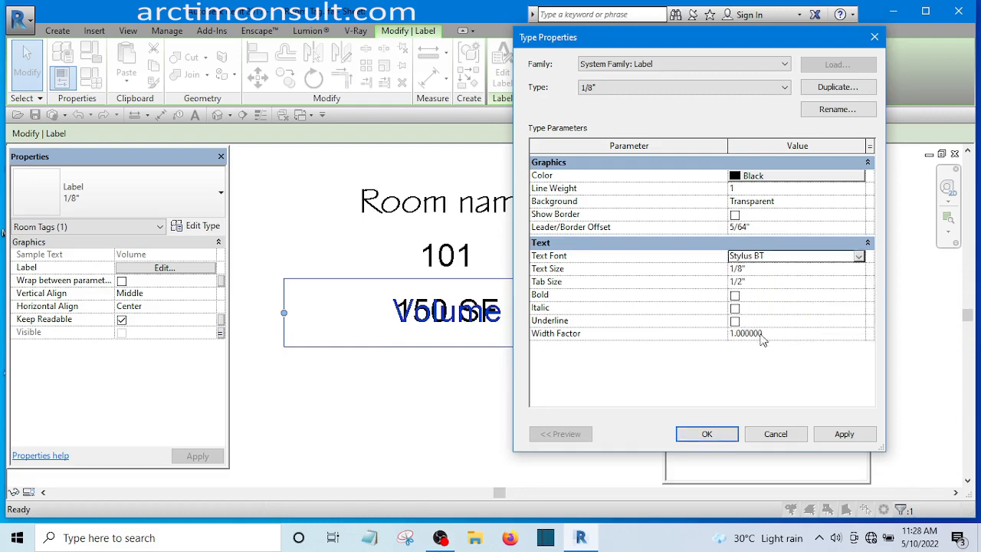
left_click(843, 434)
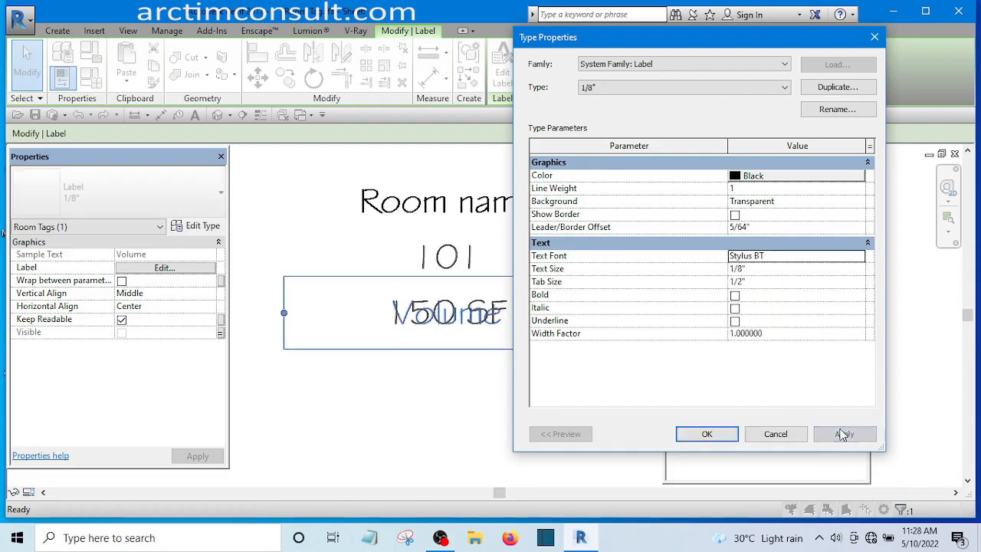
left_click(707, 434)
left_click(633, 406)
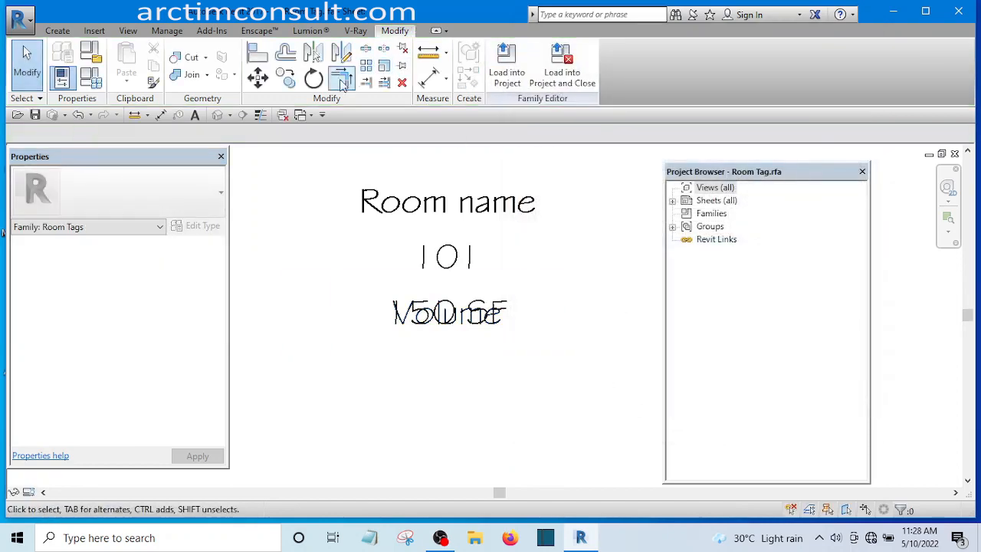
Step: Set the room tag family's length units to millimeters in the project units
left_click(168, 31)
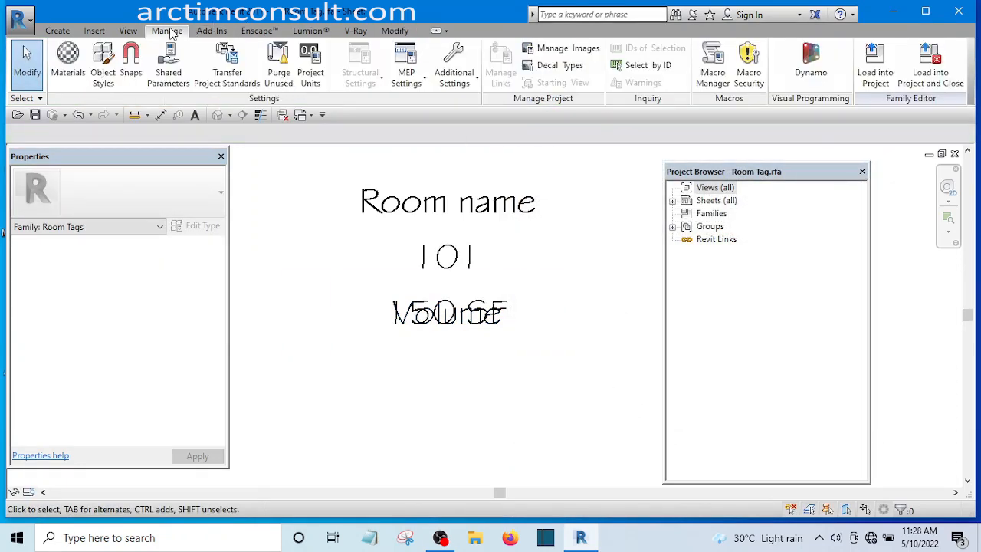
left_click(317, 79)
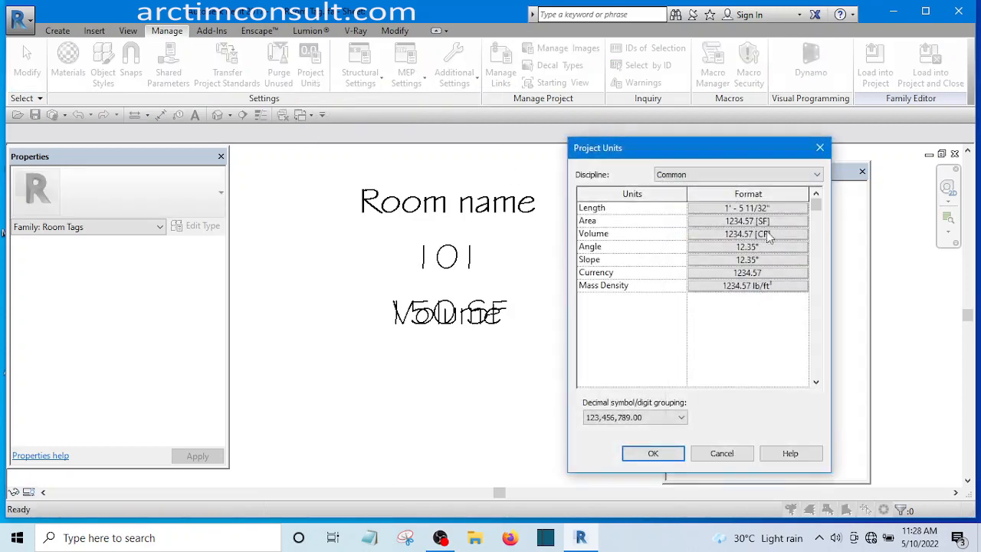
left_click(798, 210)
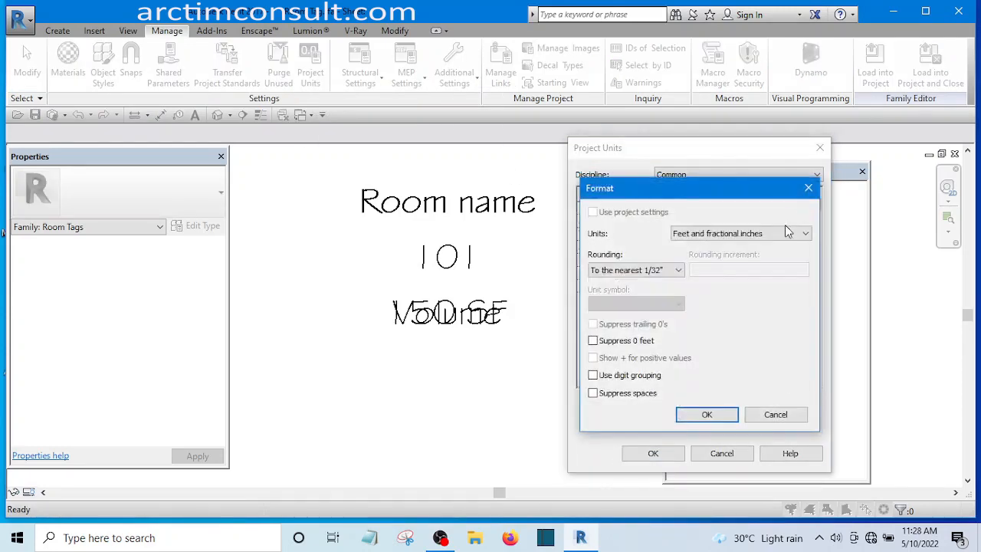
left_click(786, 226)
left_click(685, 312)
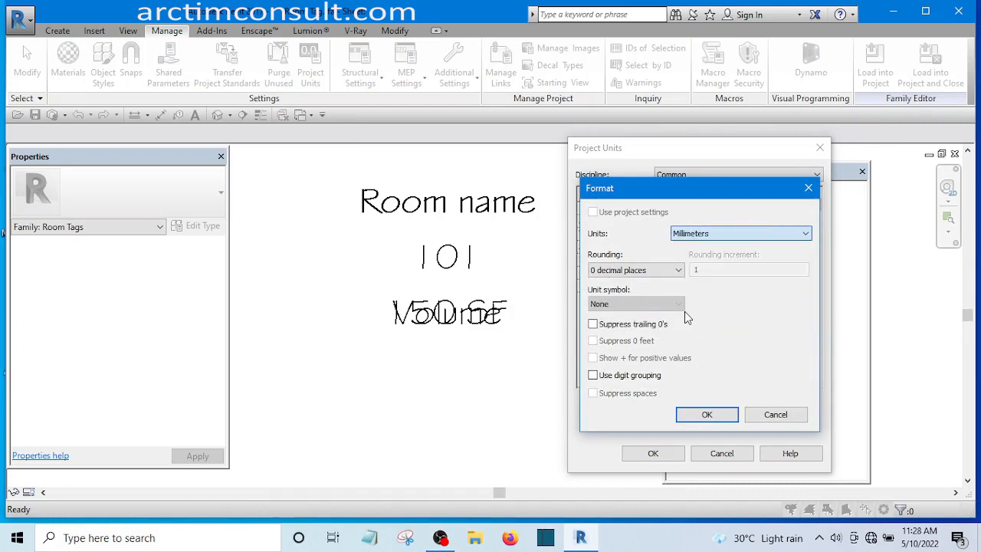
left_click(706, 414)
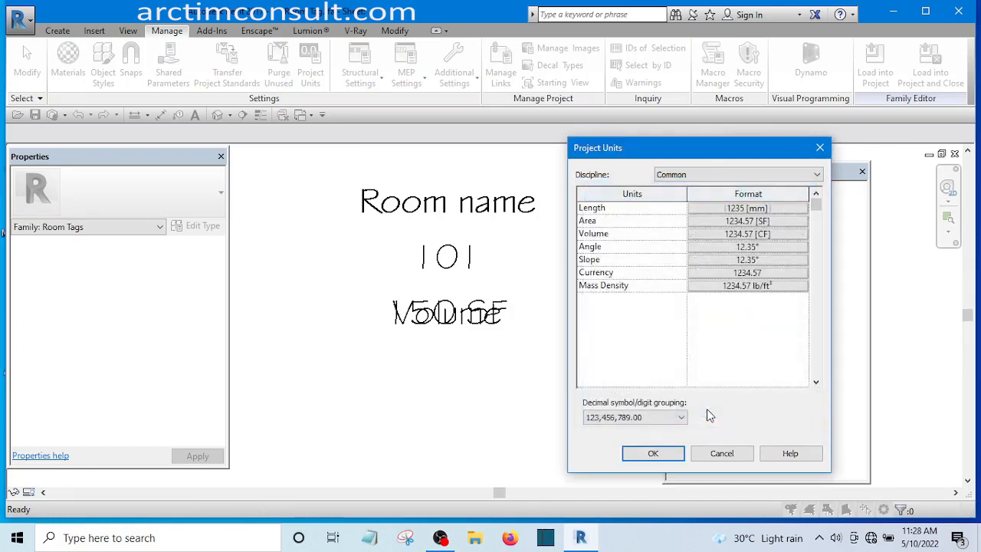
left_click(651, 455)
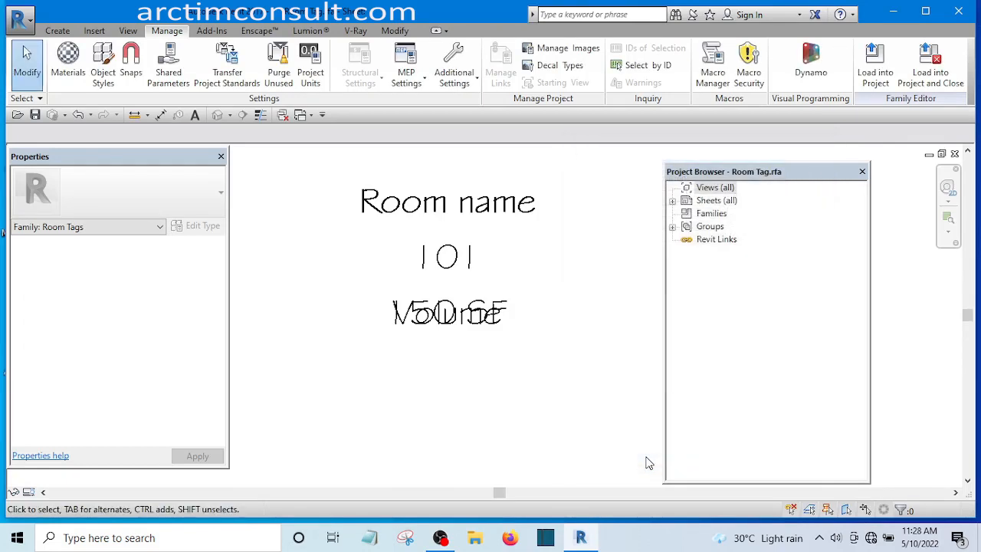
Step: Examine the 101 label and the overlapping Volume and 150 SF labels in the room tag family
scroll(468, 303, "up", 5)
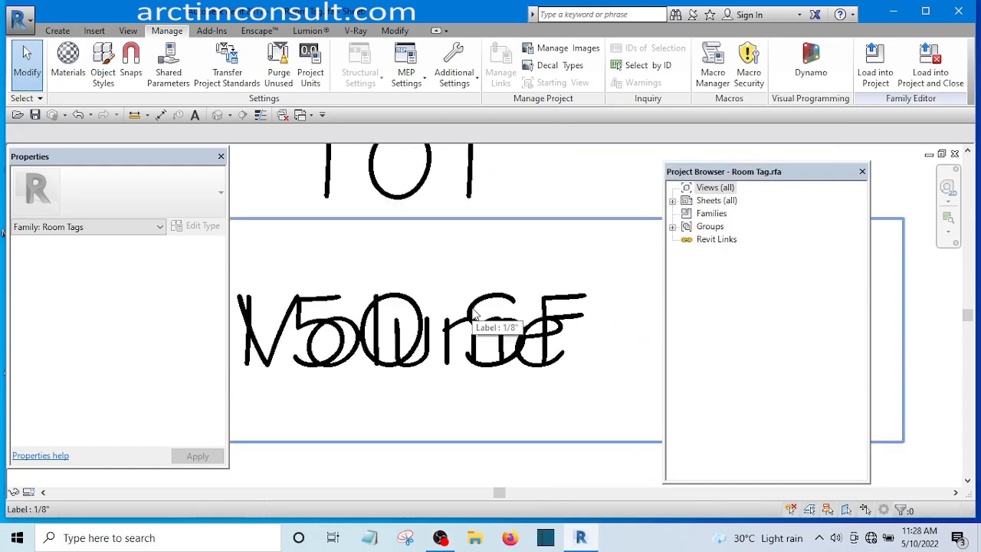
left_click(469, 306)
scroll(470, 302, "down", 2)
scroll(506, 409, "down", 2)
scroll(450, 294, "up", 4)
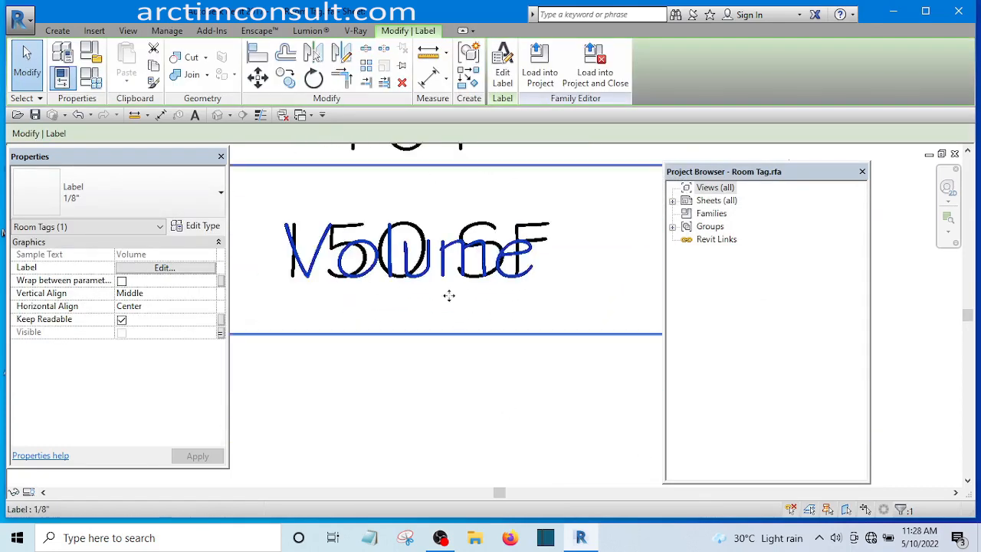
scroll(495, 396, "down", 4)
left_click(498, 395)
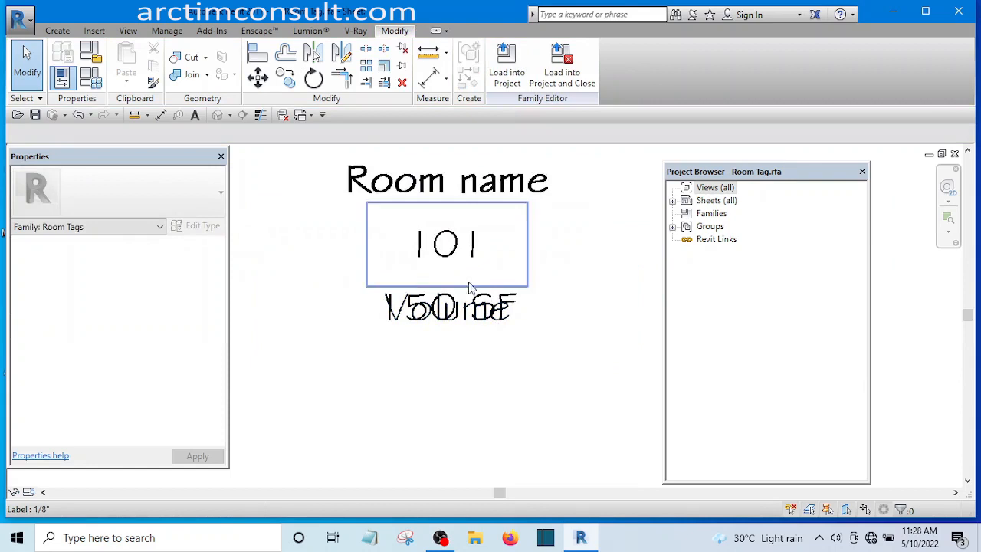
left_click(453, 241)
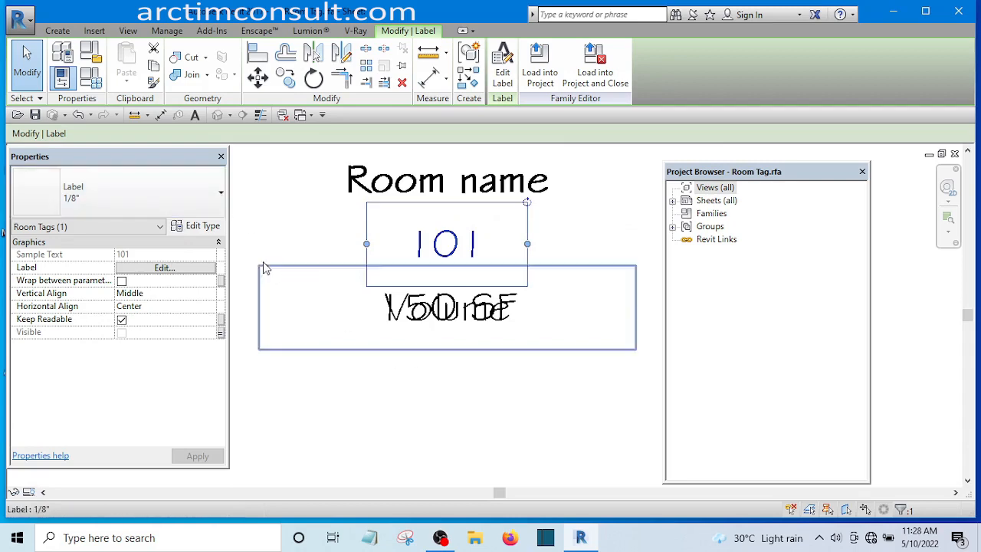
Step: Duplicate the Volume label's type under the name Rev Tut and apply it
left_click(259, 288)
left_click(194, 226)
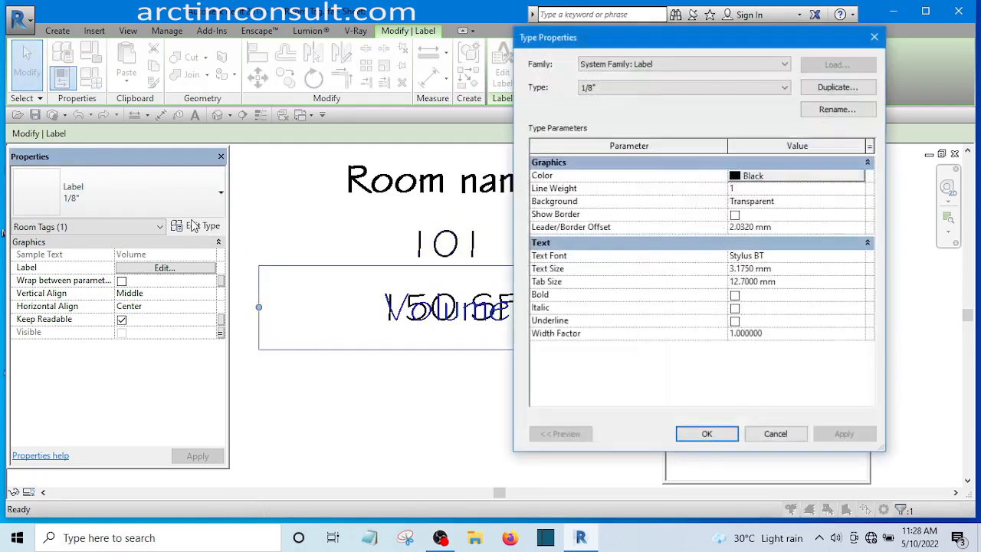
left_click(837, 87)
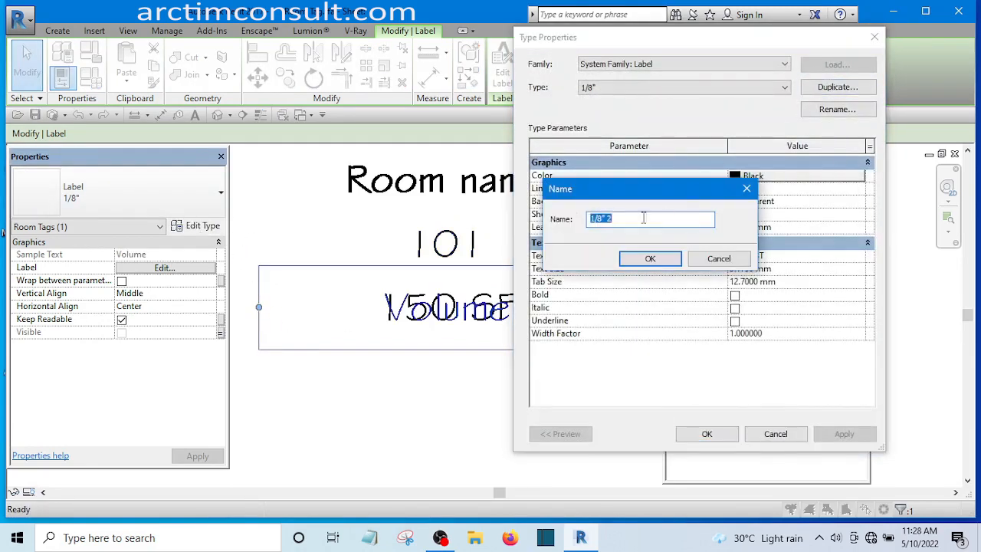
left_click_drag(620, 217, 568, 224)
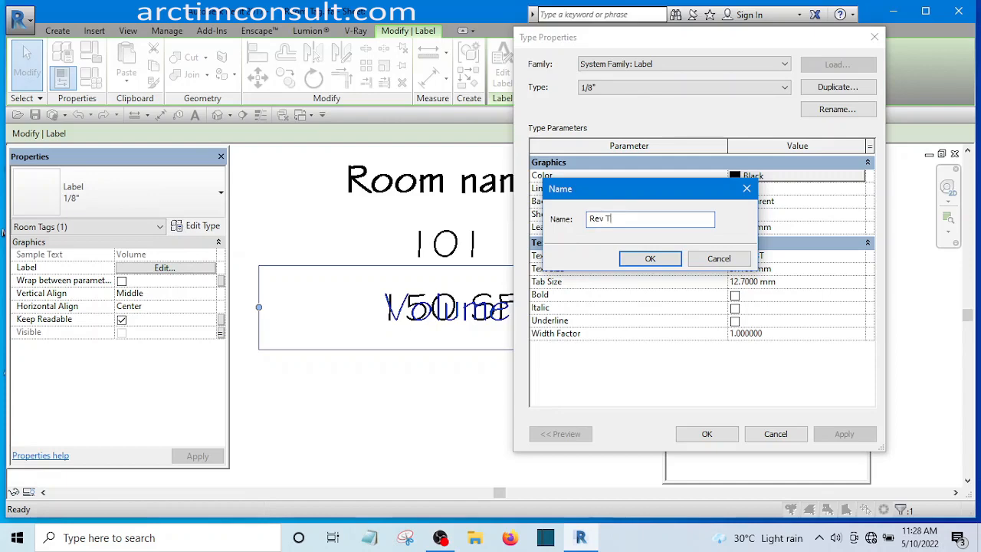
left_click(658, 260)
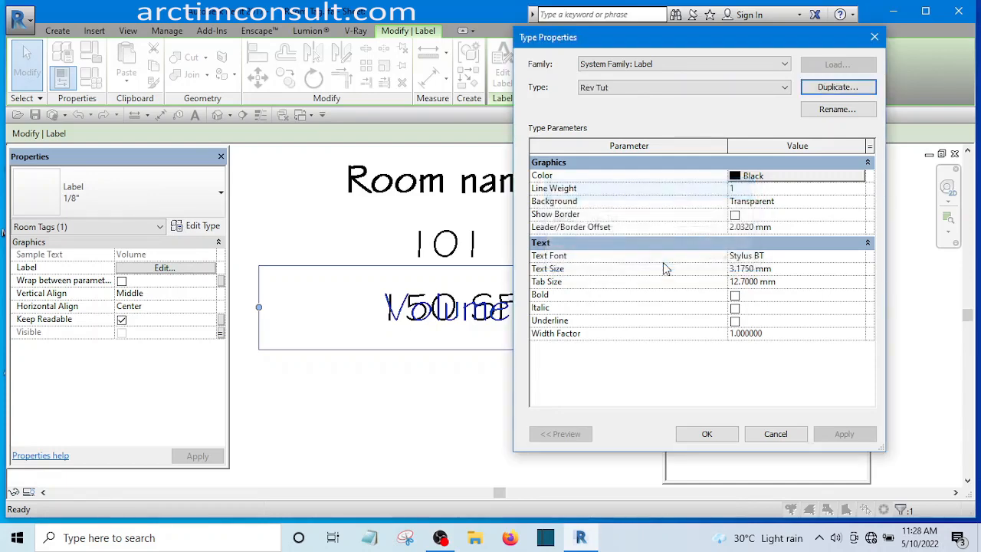
left_click(709, 435)
left_click(516, 395)
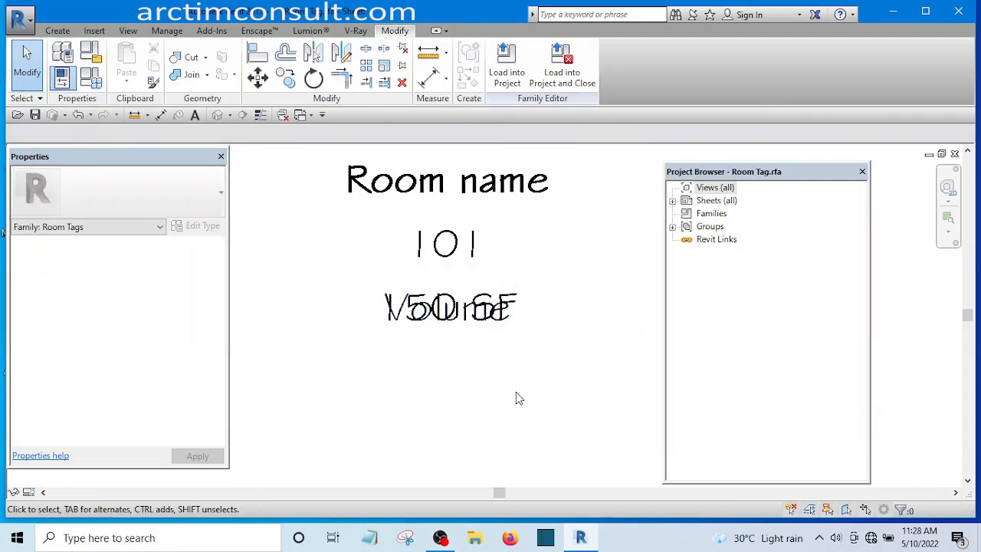
Step: Delete the 101 number label and the Volume label from the room tag family
left_click(476, 253)
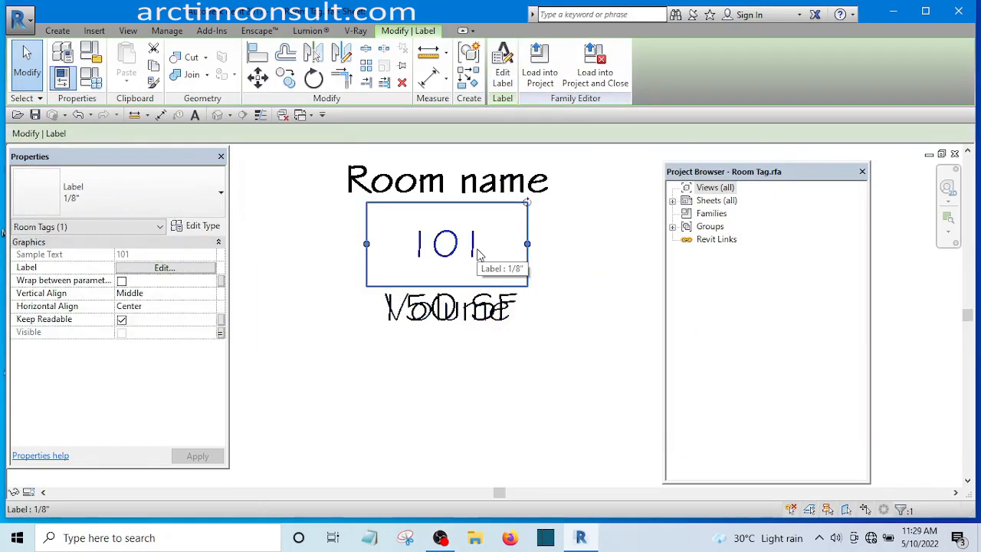
key("Delete")
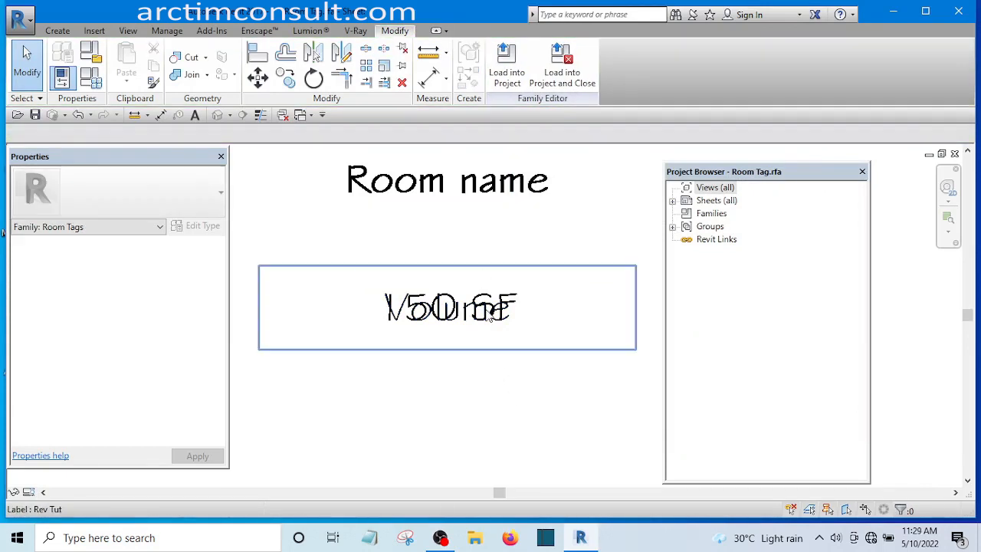
left_click_drag(498, 307, 491, 254)
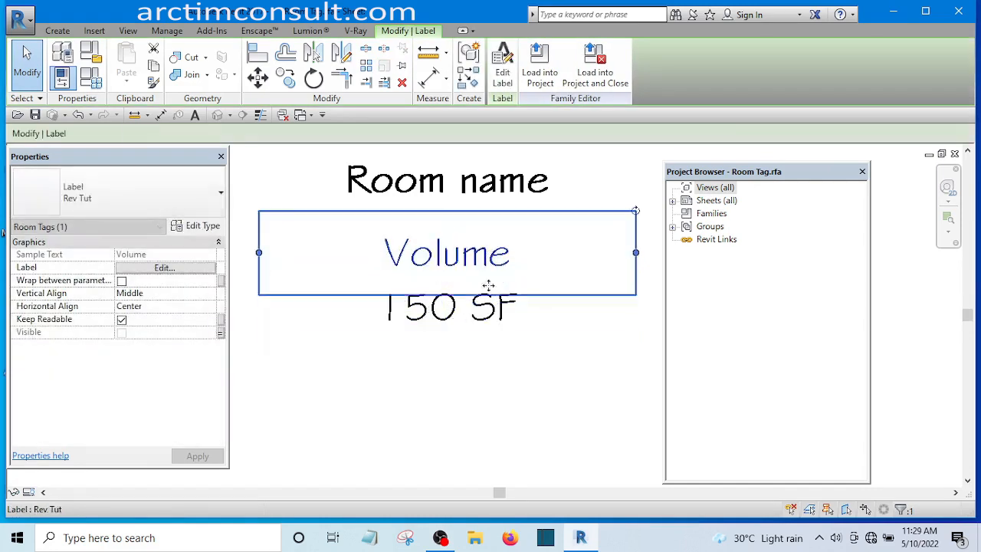
left_click(505, 382)
left_click(494, 261)
left_click(499, 248)
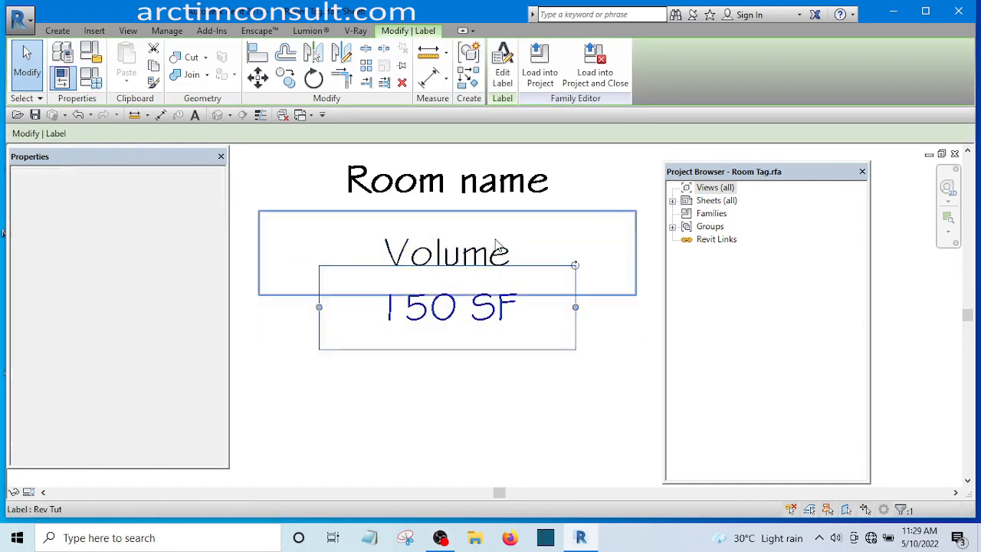
key("Delete")
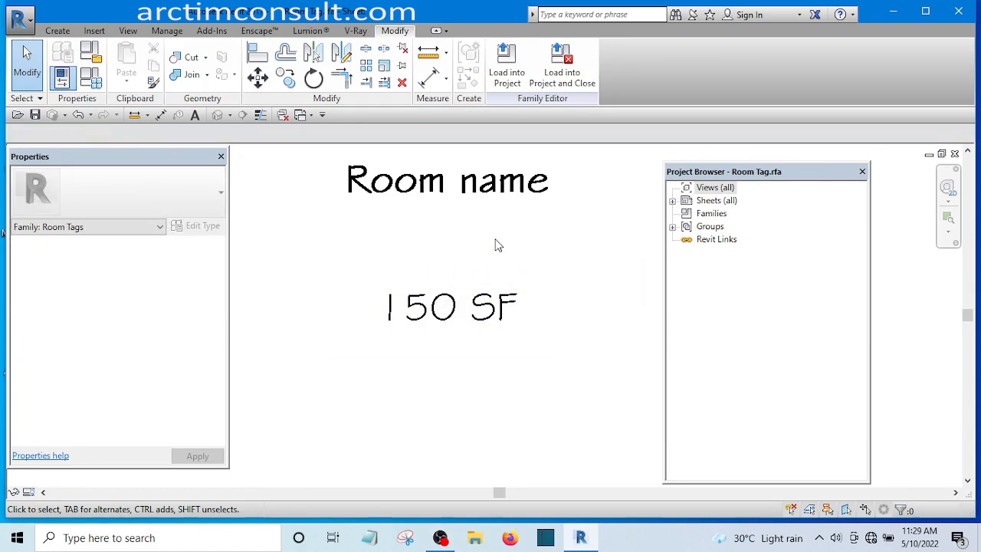
Step: Move the 150 SF label up so that it sits just beneath the Room name label
left_click(481, 307)
left_click_drag(481, 307, 487, 241, "ctrl")
left_click(515, 347)
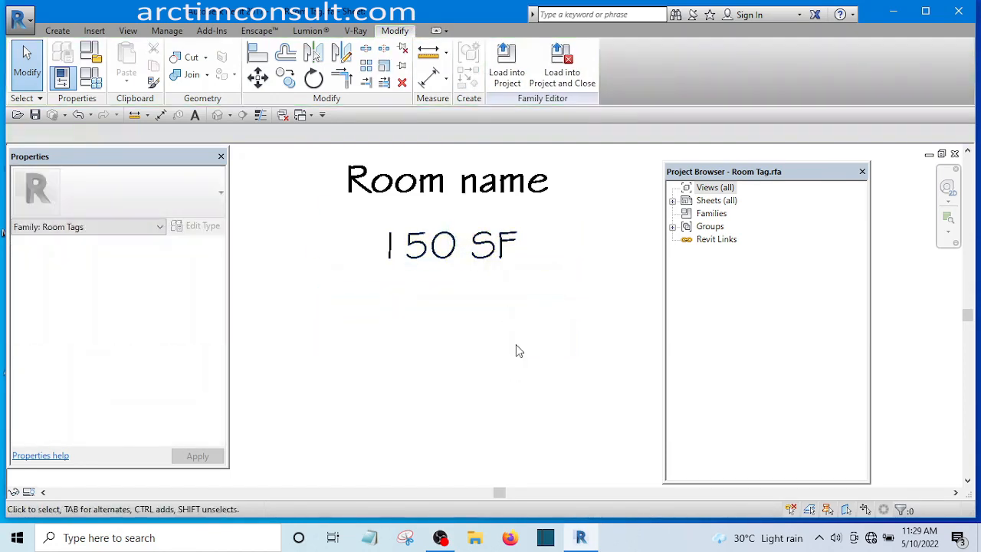
Step: Set the text size of the 150 SF label's type, 1/8", to 2.5 mm
scroll(481, 256, "up", 1)
left_click(485, 257)
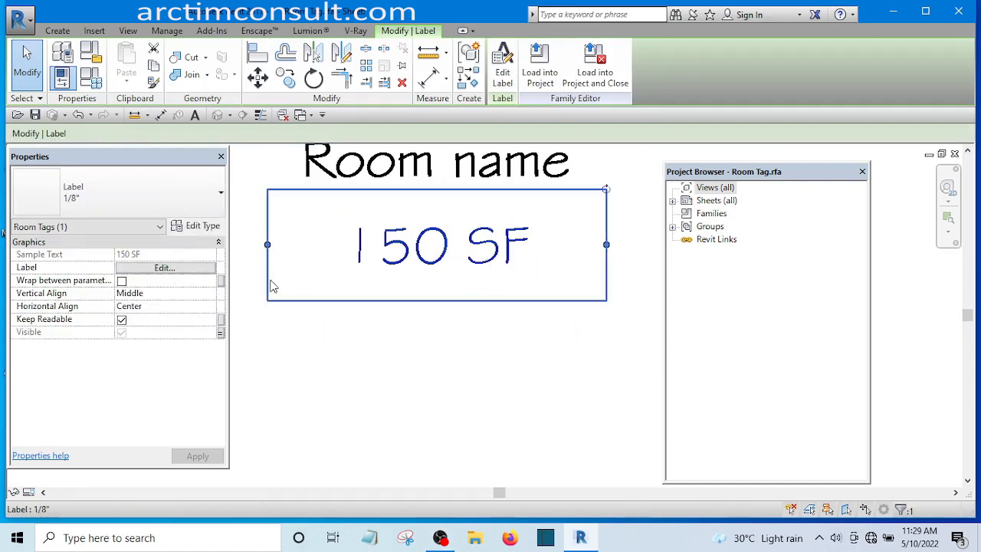
left_click(196, 225)
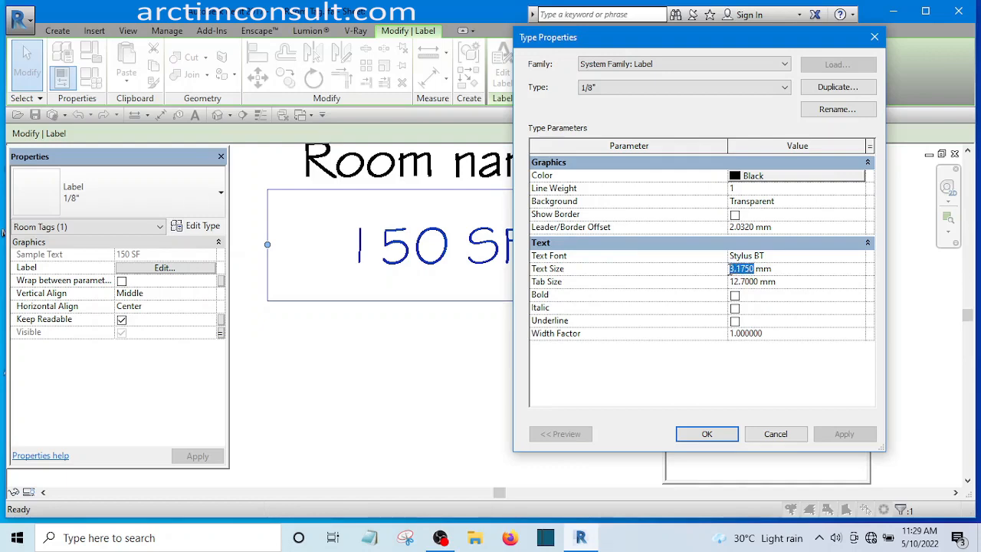
type("2")
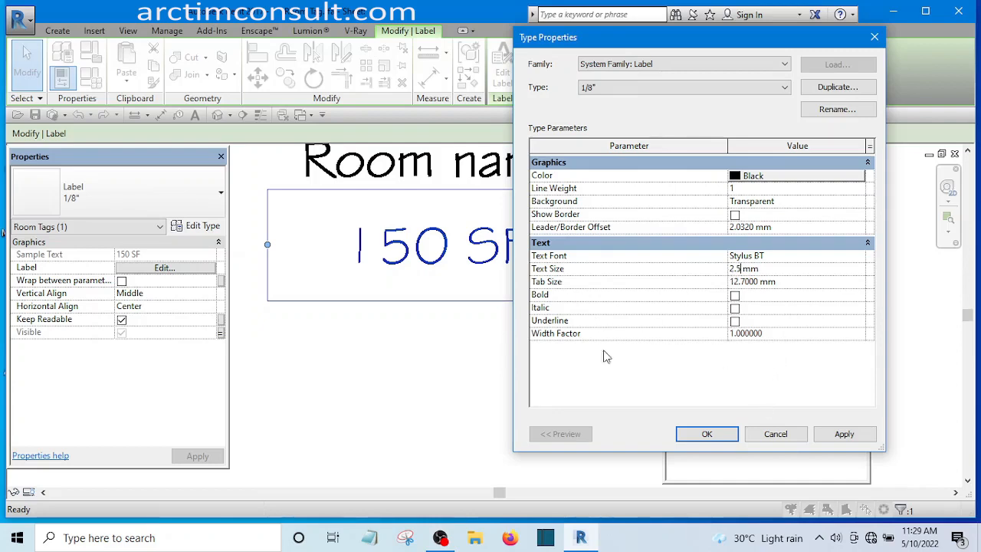
type(".5")
left_click(707, 434)
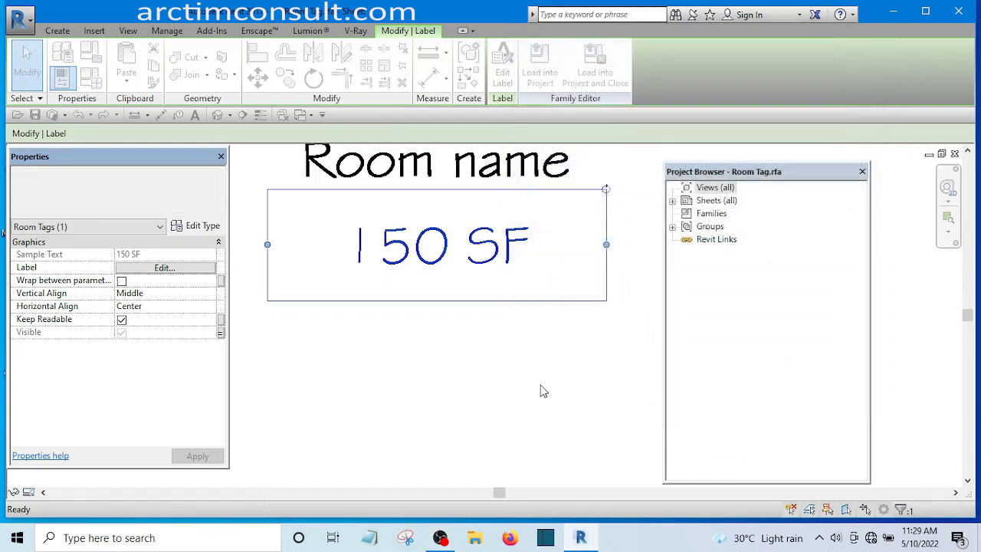
left_click(523, 378)
Step: Load the room tag family into the project, overwriting the existing version and its parameter values
scroll(463, 254, "up", 2)
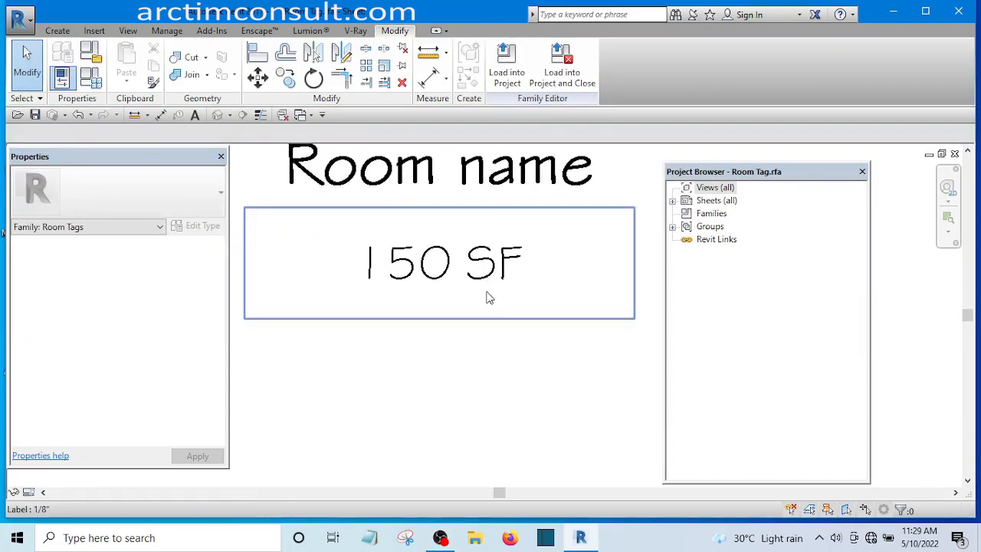
scroll(465, 225, "down", 2)
scroll(508, 306, "up", 3)
scroll(499, 299, "down", 2)
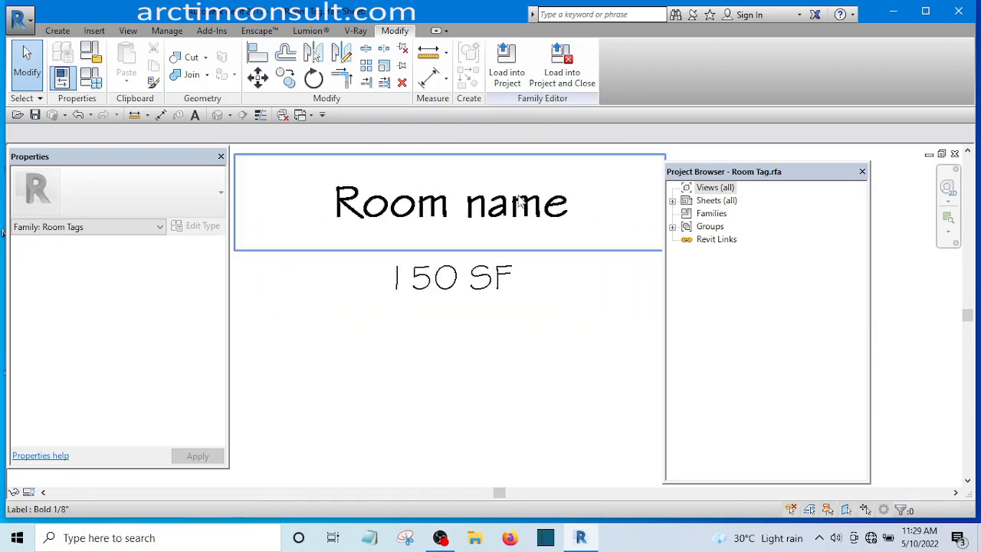
left_click(506, 70)
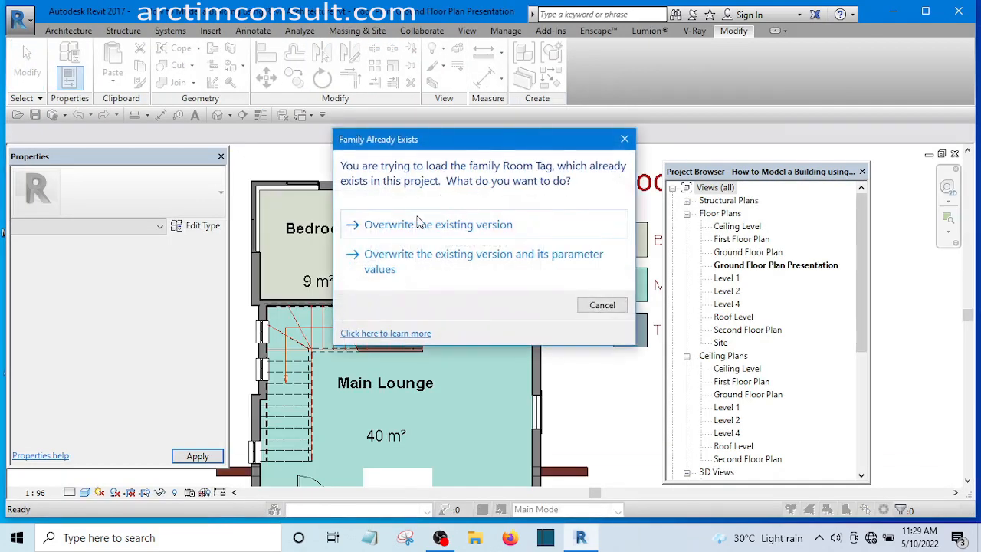
left_click(426, 265)
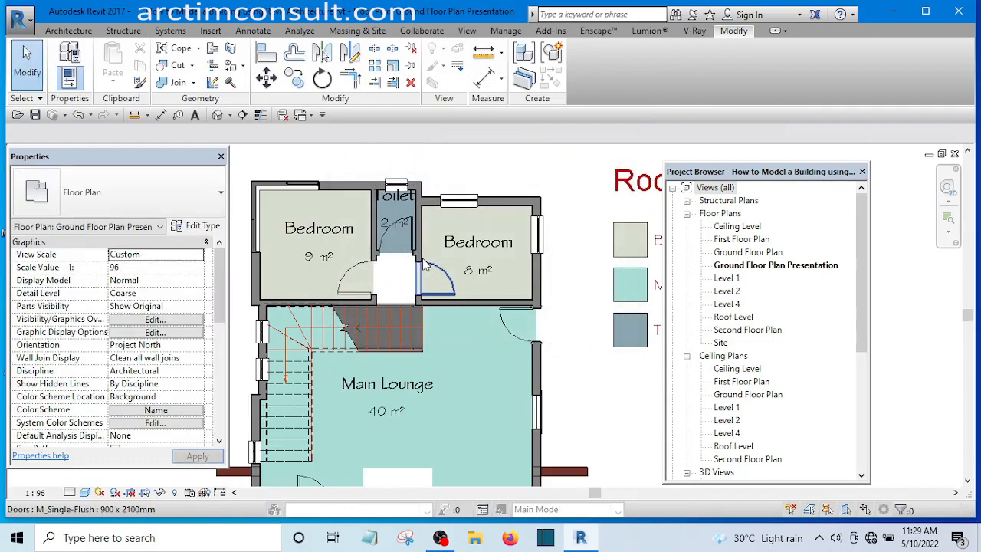
Step: Examine the font, size and spacing of the updated room tags across the ground floor presentation plan
scroll(475, 241, "down", 2)
scroll(414, 234, "up", 3)
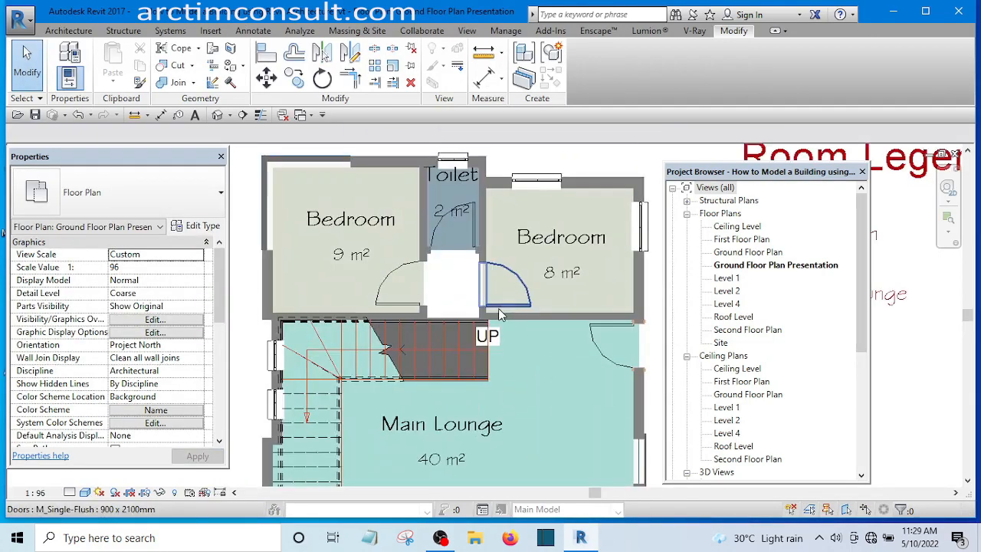
middle_click_drag(504, 320, 478, 335)
scroll(424, 161, "down", 2)
scroll(407, 334, "up", 3)
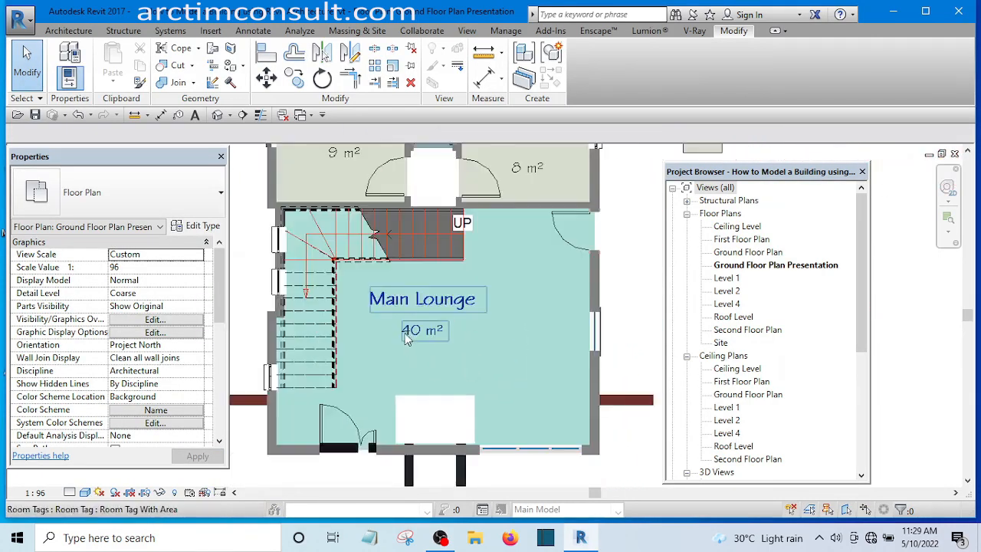
scroll(441, 284, "up", 4)
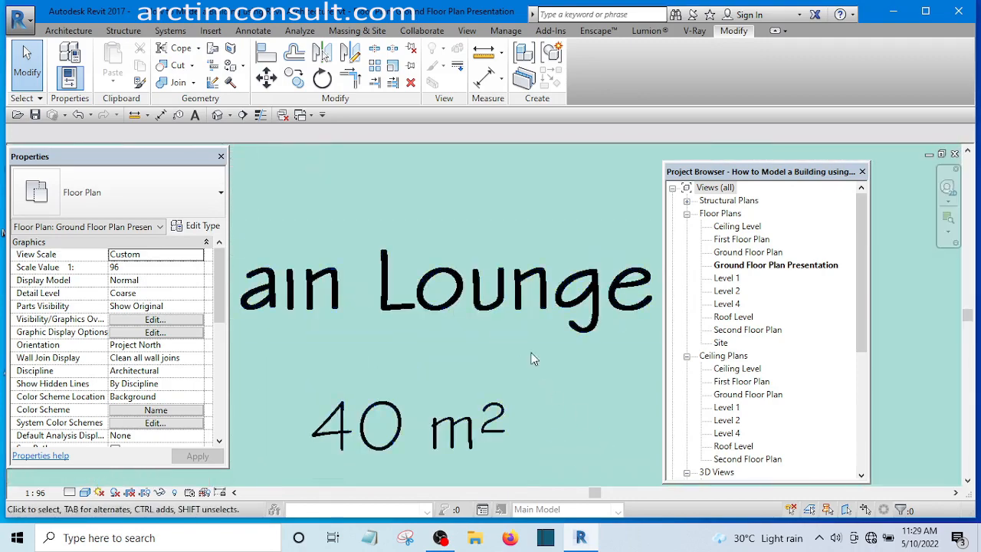
scroll(592, 370, "down", 3)
scroll(404, 244, "up", 3)
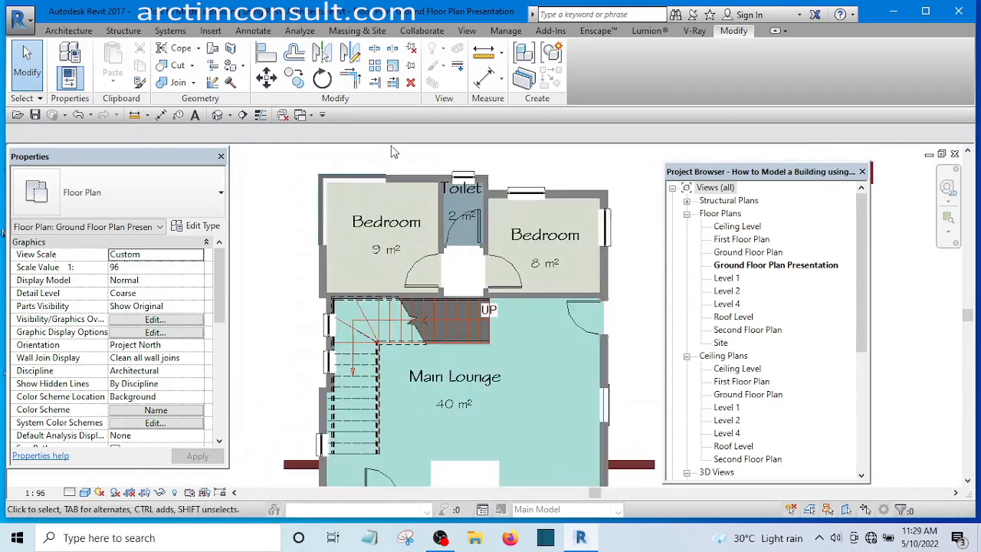
scroll(404, 244, "up", 1)
scroll(403, 242, "down", 3)
scroll(401, 241, "up", 2)
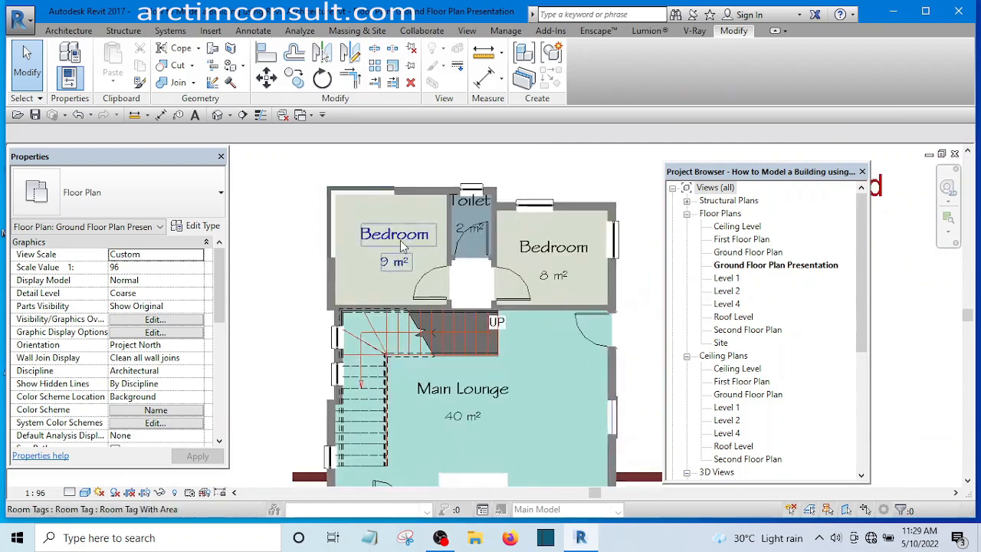
Step: Open the family of the Bedroom tag in the room on the toilet's left side for editing
left_click(401, 241)
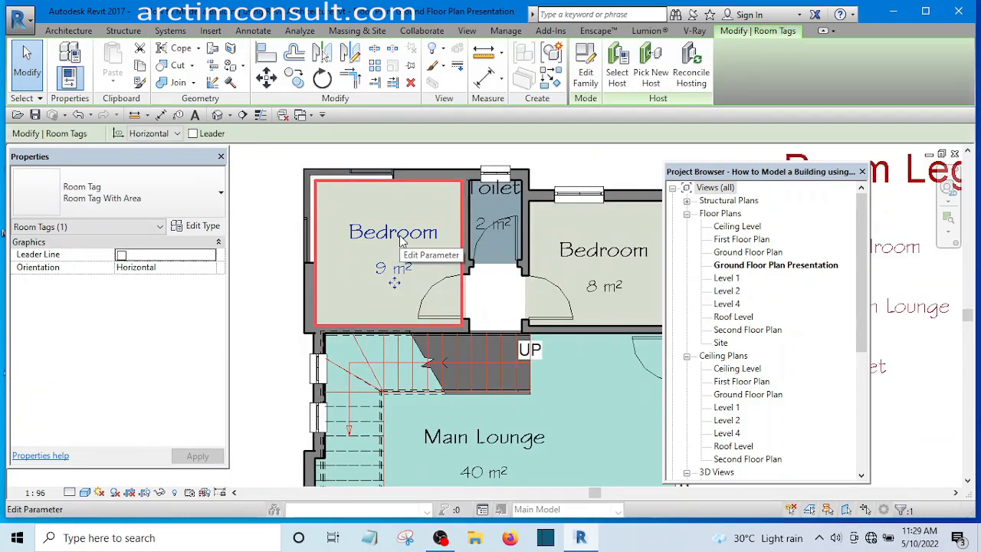
scroll(403, 242, "down", 2)
scroll(409, 244, "up", 1)
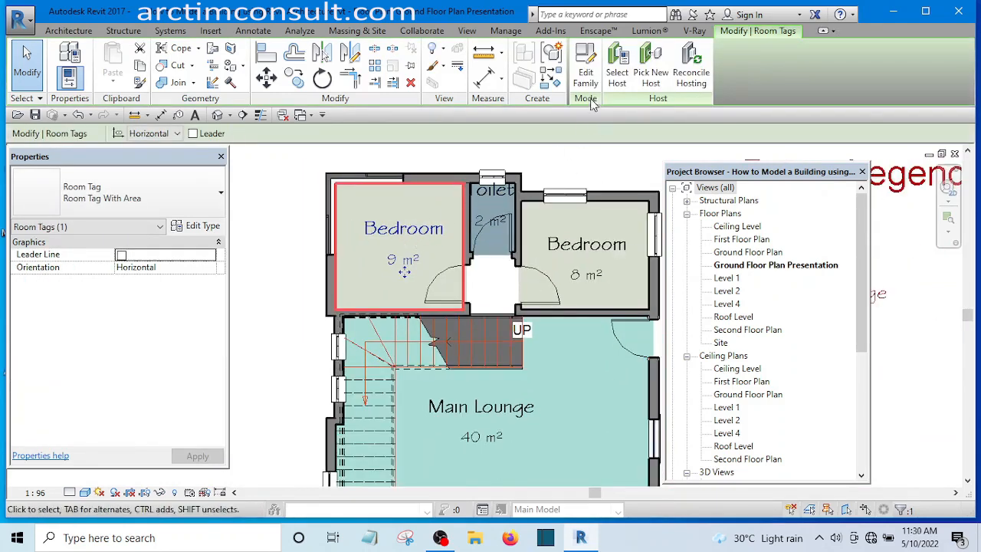
left_click(586, 75)
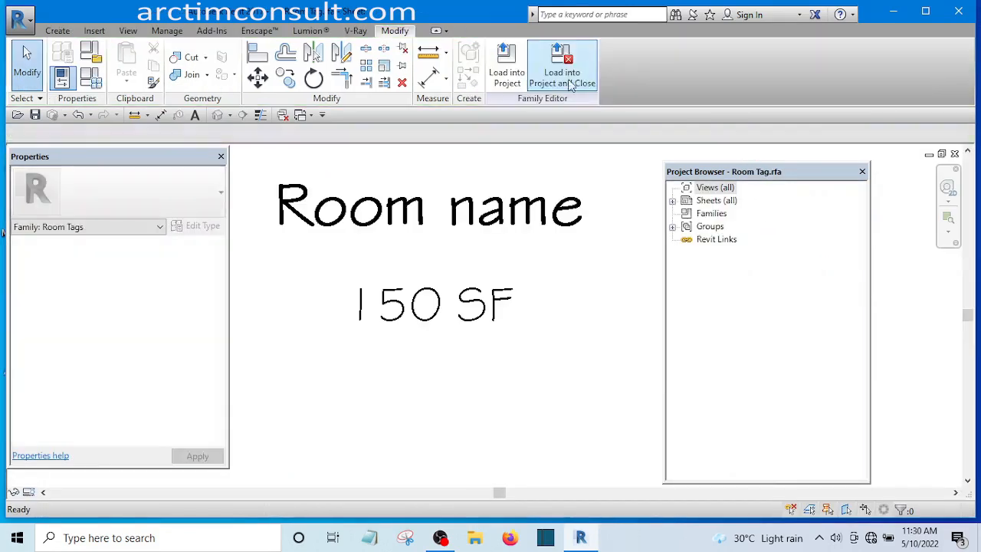
Step: Set the colour of the Room name label's type, Bold 1/8", to dark blue RGB 009-054-123
left_click(389, 223)
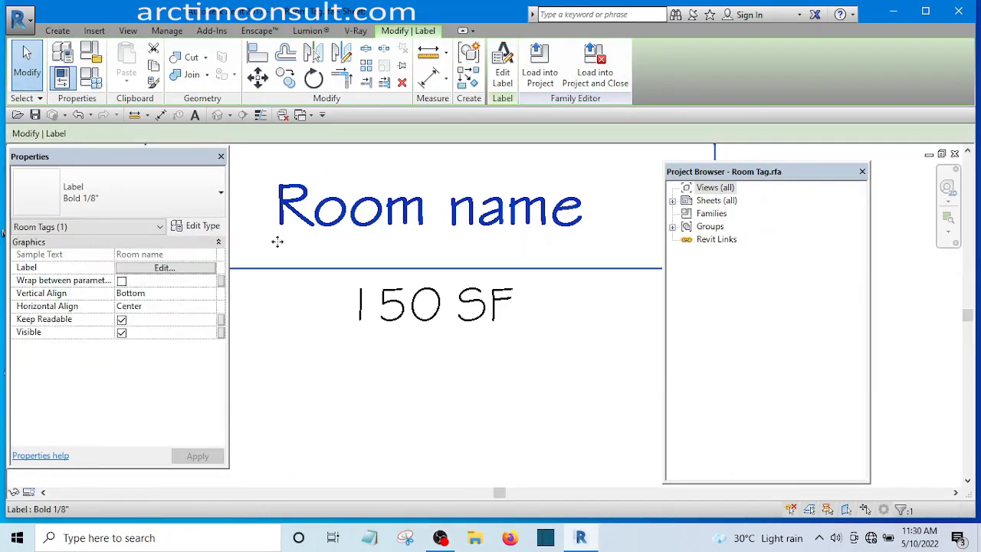
left_click(195, 227)
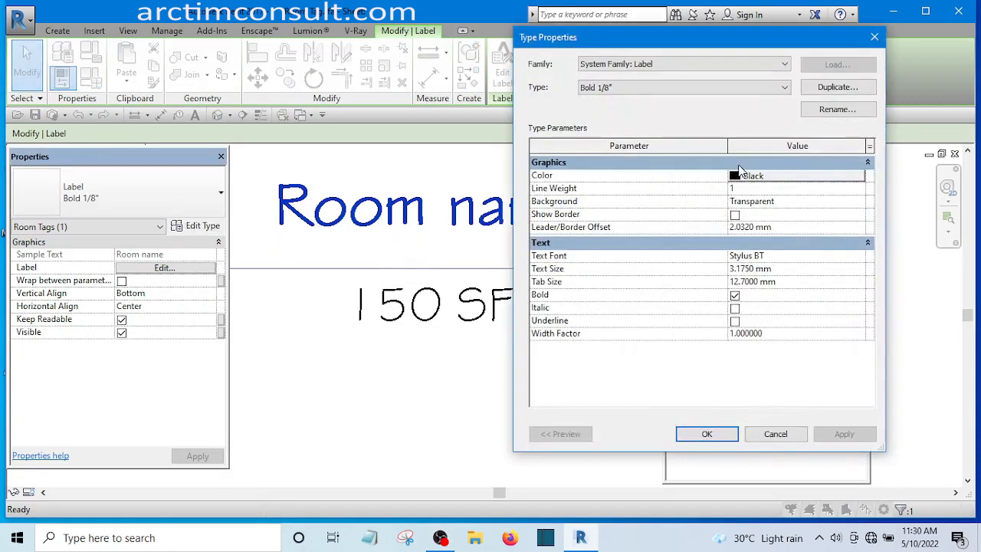
left_click(741, 175)
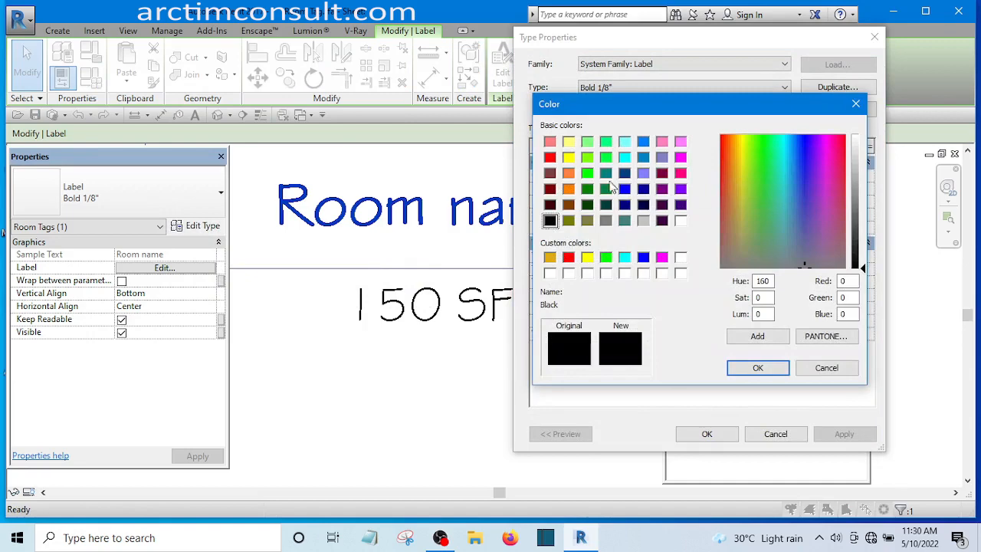
mouse_move(806, 145)
left_mouse_down()
mouse_move(793, 141)
mouse_move(797, 151)
left_mouse_up()
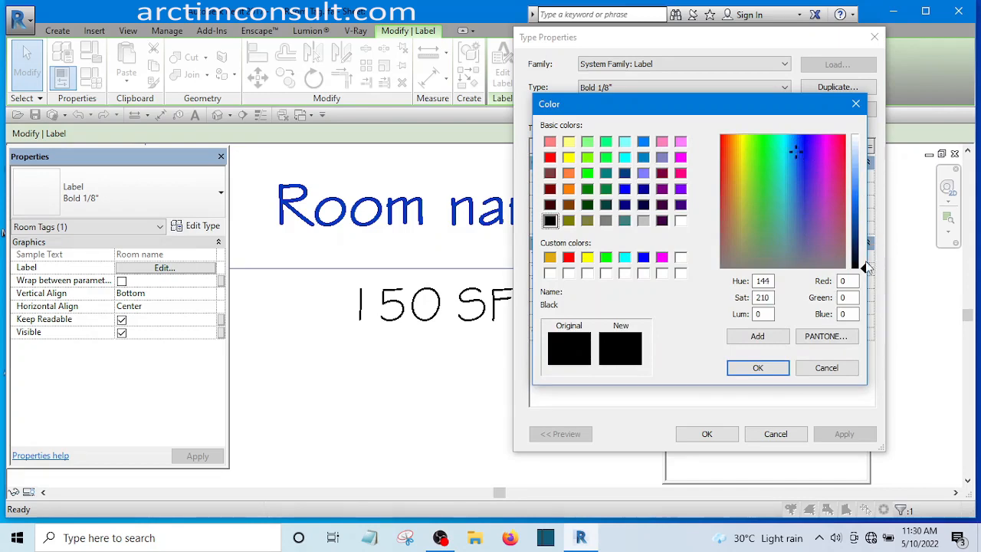
left_click_drag(865, 270, 863, 239)
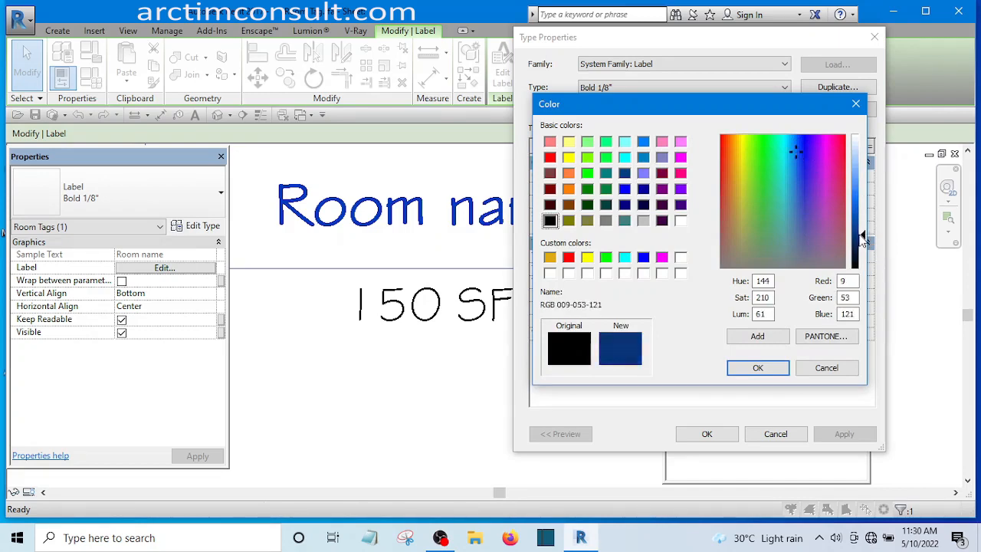
left_click(758, 368)
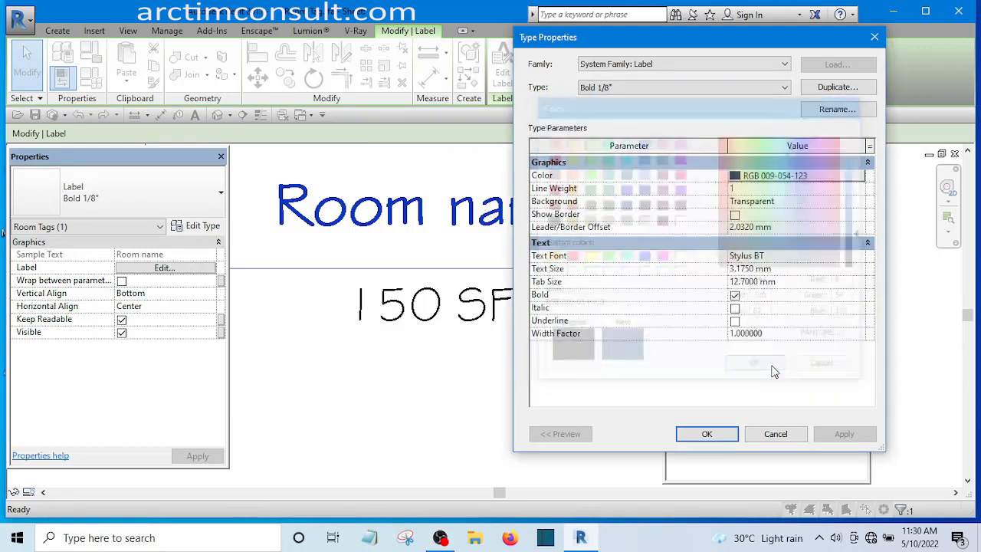
left_click(844, 435)
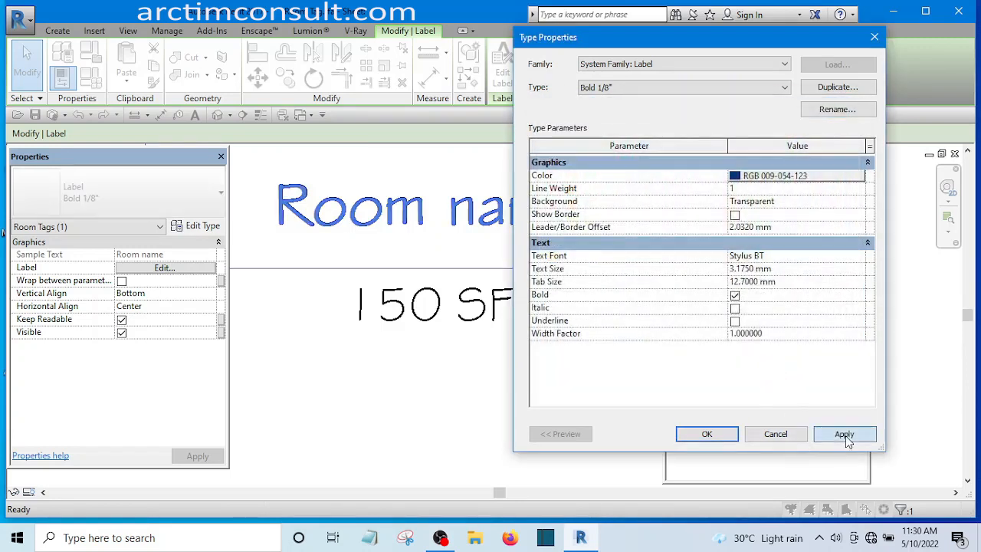
left_click(707, 434)
Step: Set the colour of the 150 SF label's type, 1/8", to orange RGB 255-134-013
left_click(500, 310)
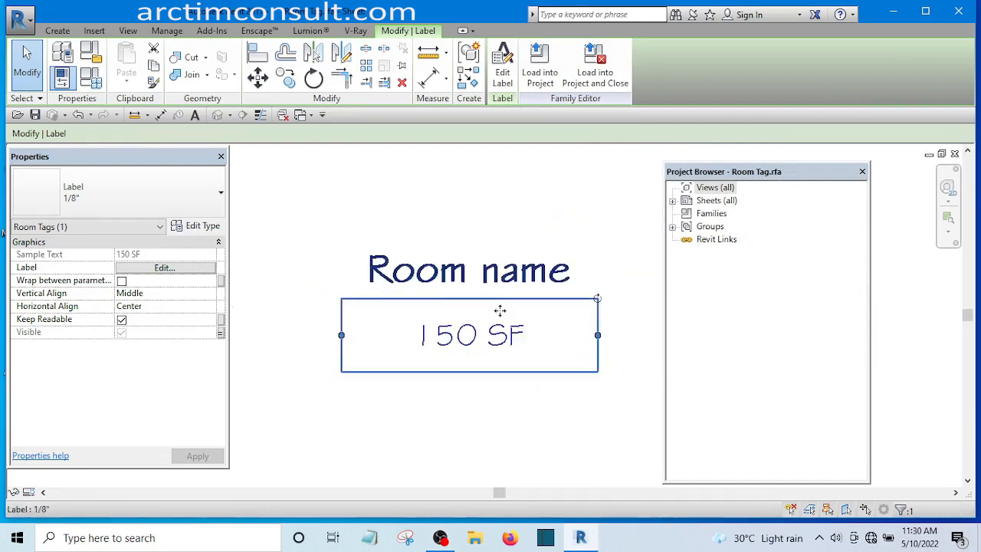
left_click(496, 427)
scroll(511, 335, "up", 3)
scroll(492, 328, "down", 1)
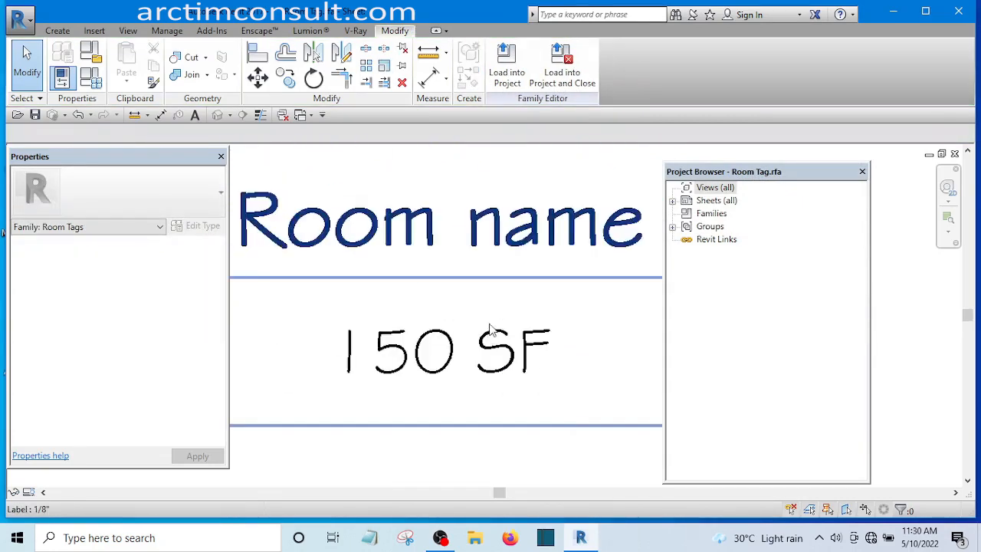
scroll(491, 330, "down", 2)
scroll(496, 353, "up", 3)
left_click(500, 314)
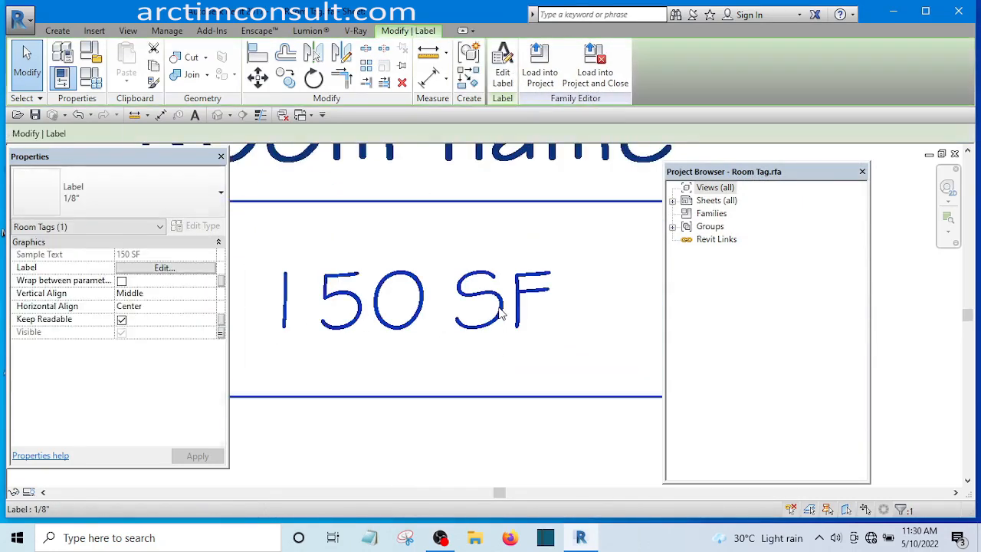
scroll(500, 315, "down", 3)
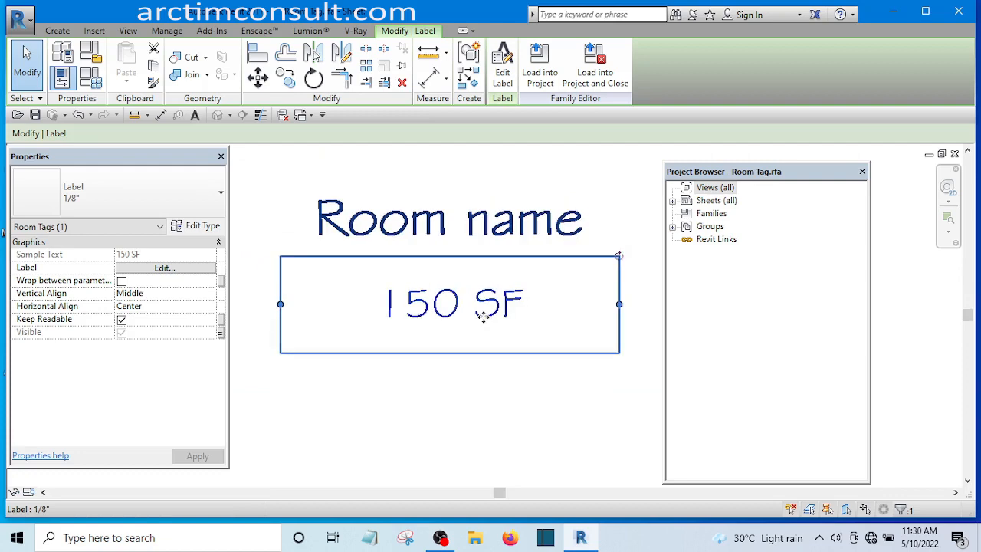
left_click(201, 227)
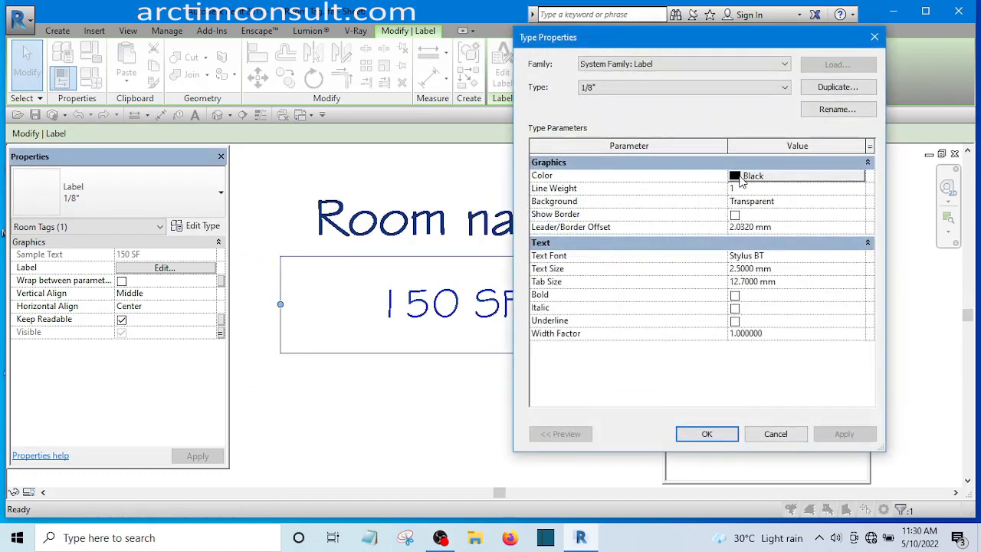
left_click(741, 177)
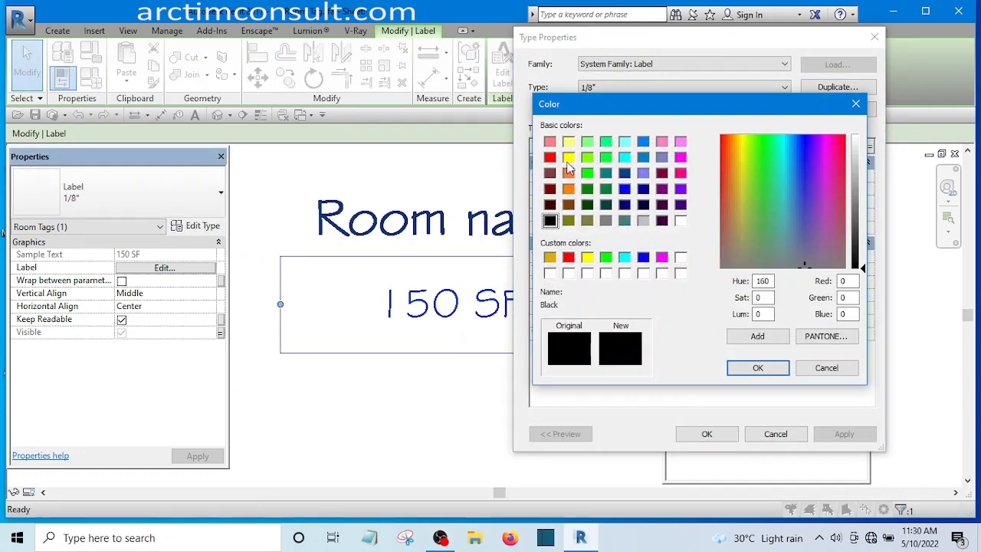
left_click(568, 190)
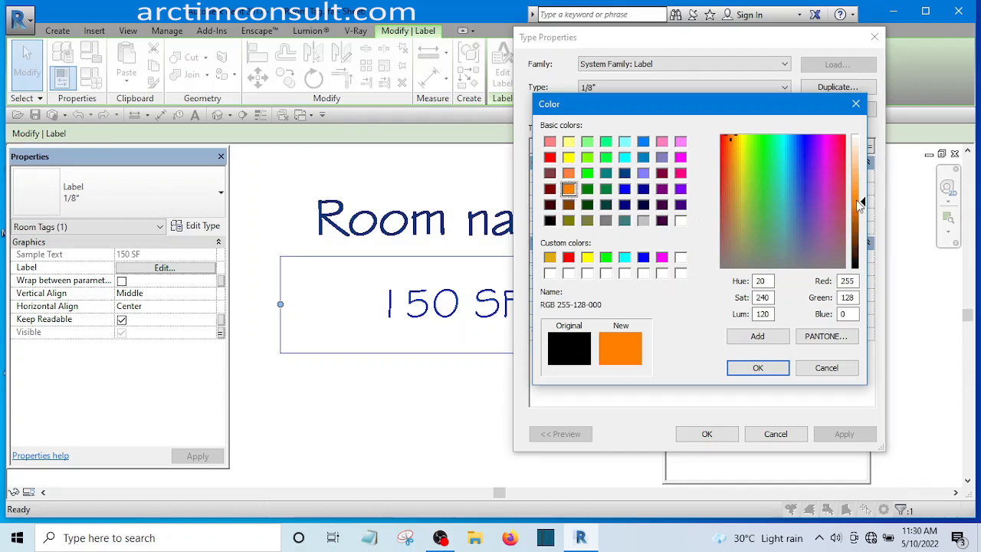
left_click_drag(863, 201, 863, 204)
left_click(757, 367)
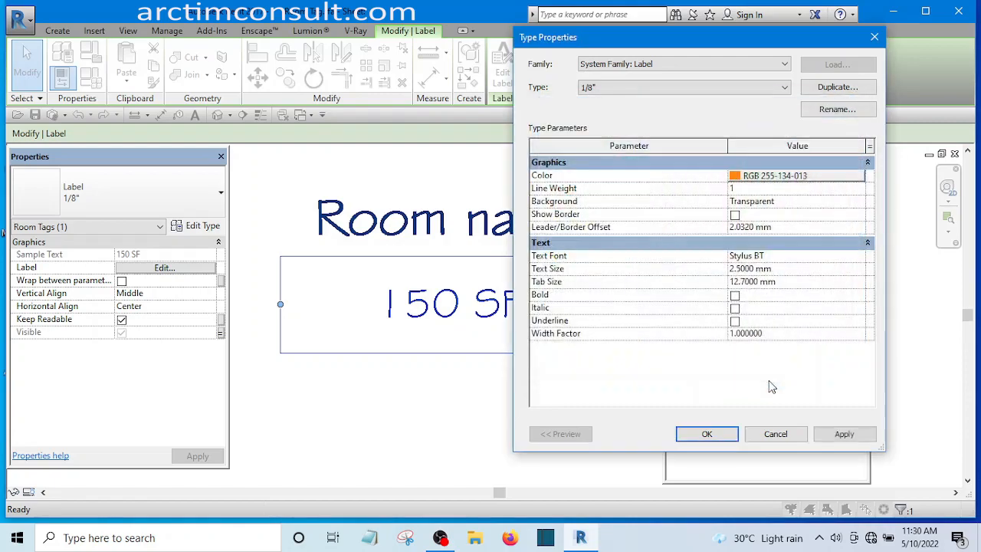
left_click(711, 433)
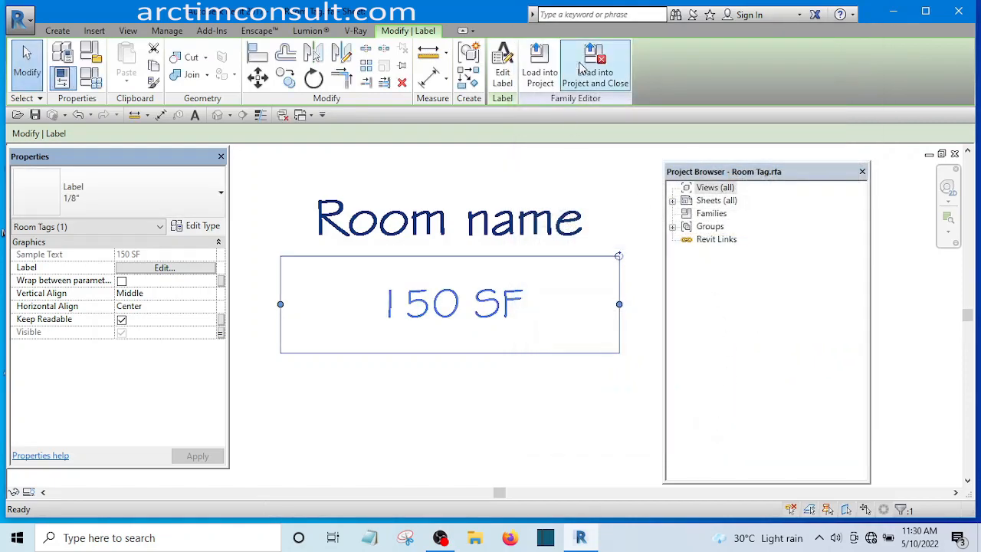
Step: Load the recoloured room tag family into the project, overwriting the existing version and its parameter values
left_click(529, 67)
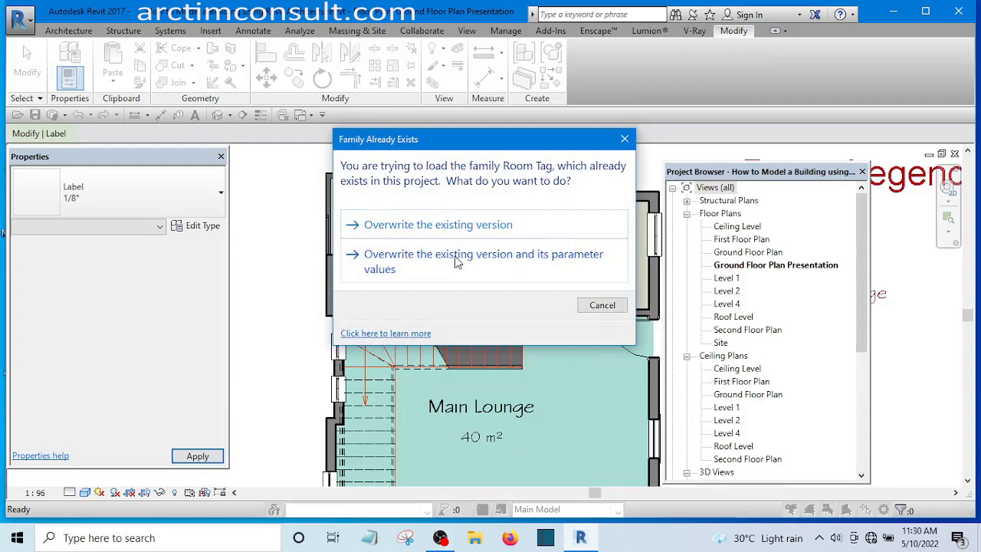
left_click(456, 261)
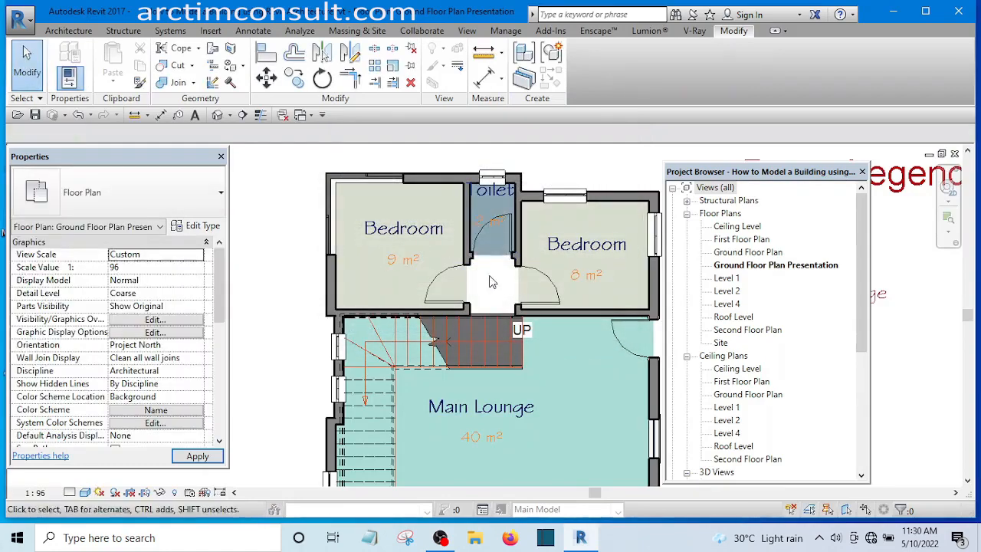
Step: Examine the recoloured room names and areas across the ground floor presentation plan
scroll(402, 261, "up", 5)
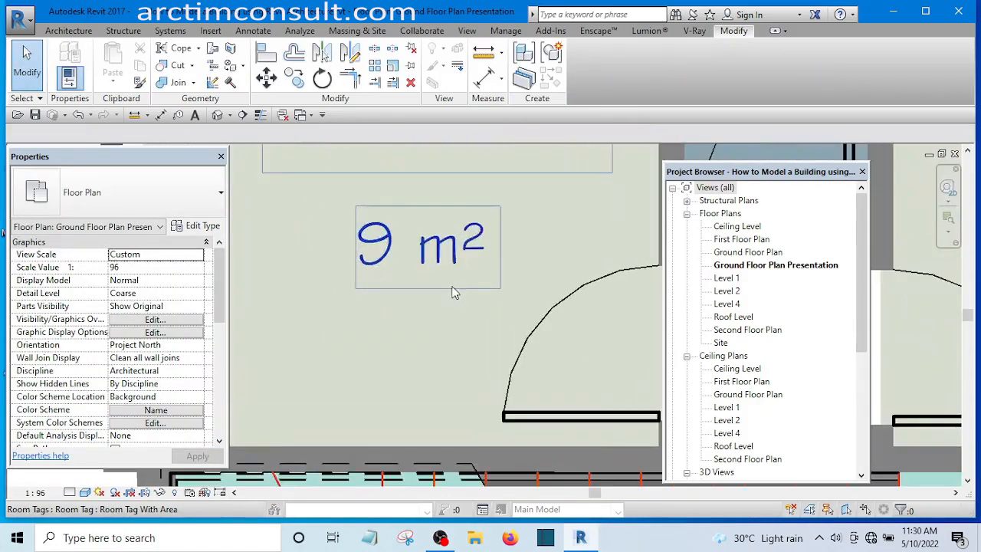
scroll(398, 298, "down", 6)
scroll(513, 370, "up", 2)
middle_click_drag(514, 370, 483, 299)
scroll(360, 377, "down", 1)
scroll(360, 379, "down", 3)
scroll(508, 373, "up", 1)
middle_click_drag(515, 382, 495, 397)
scroll(322, 311, "up", 1)
middle_click_drag(477, 355, 532, 276)
Step: Send the filled region at the Main Lounge's lower wall, between the entrance door and the window, to the back
left_click(398, 366)
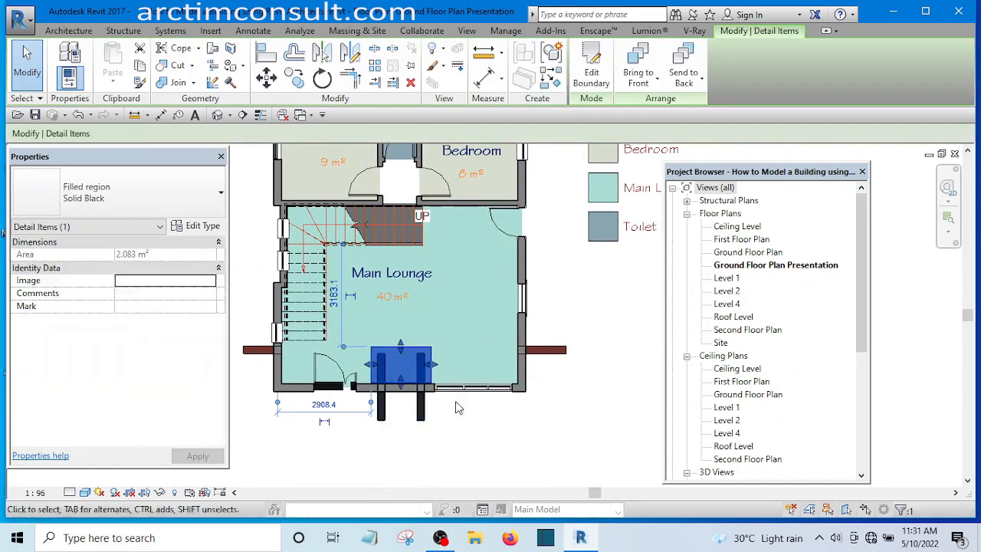
key("Delete")
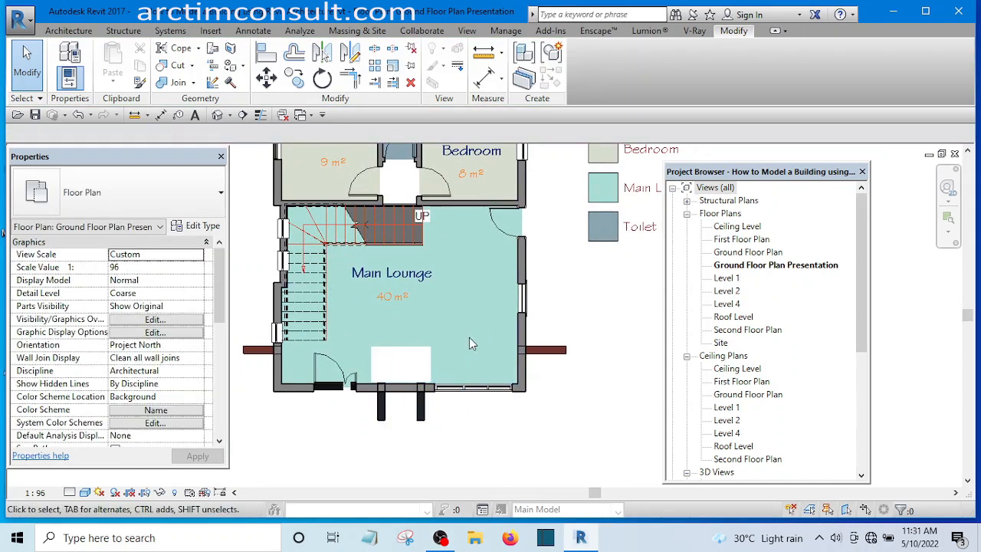
key("ctrl+z")
left_click(420, 362)
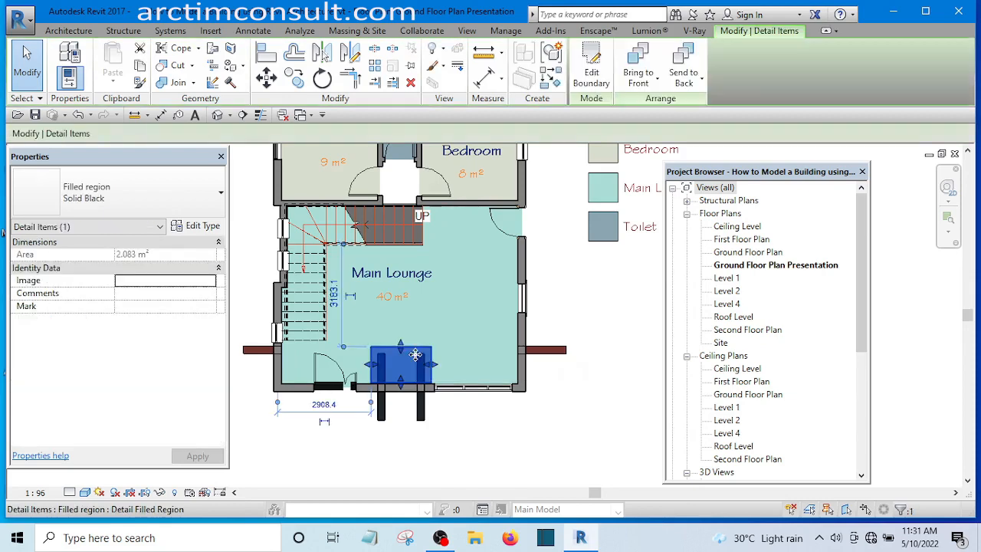
scroll(414, 359, "up", 2)
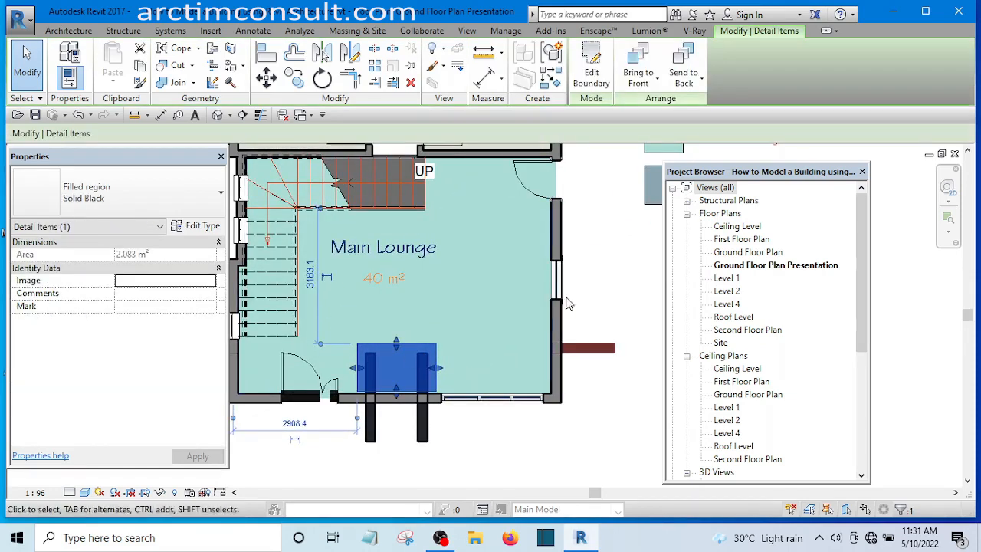
left_click(703, 80)
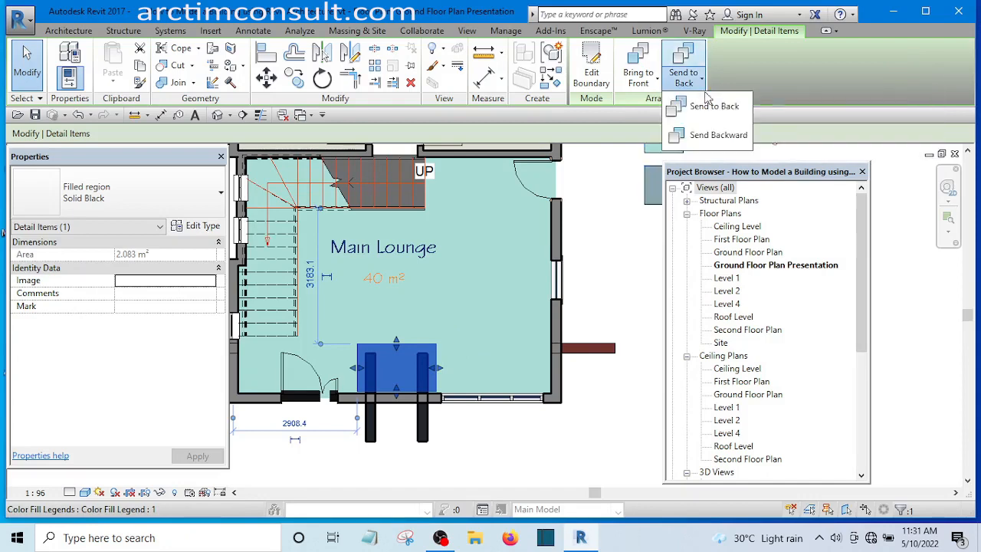
left_click(711, 109)
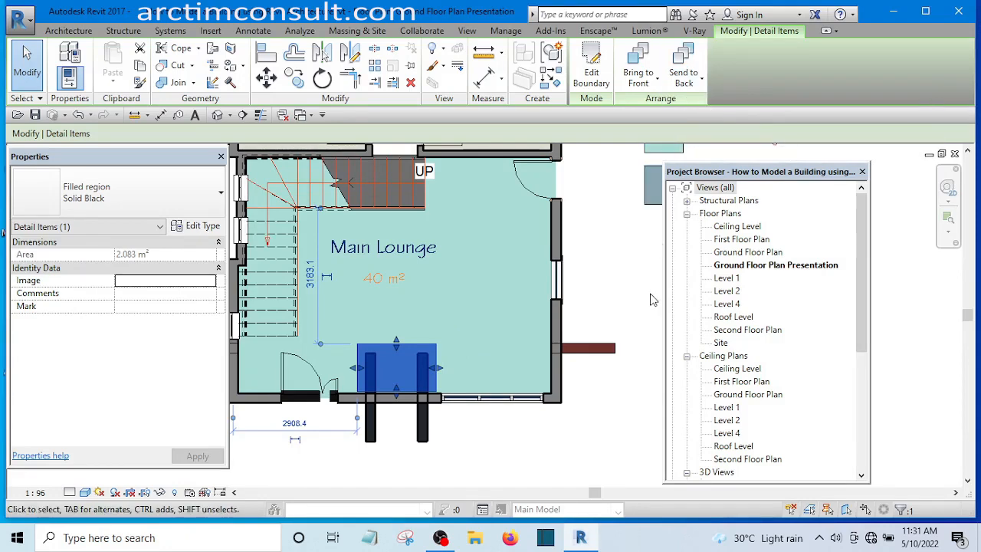
left_click(631, 279)
Step: Send the filled region at the Main Lounge's lower wall backward by one level and deselect it
left_click(417, 378)
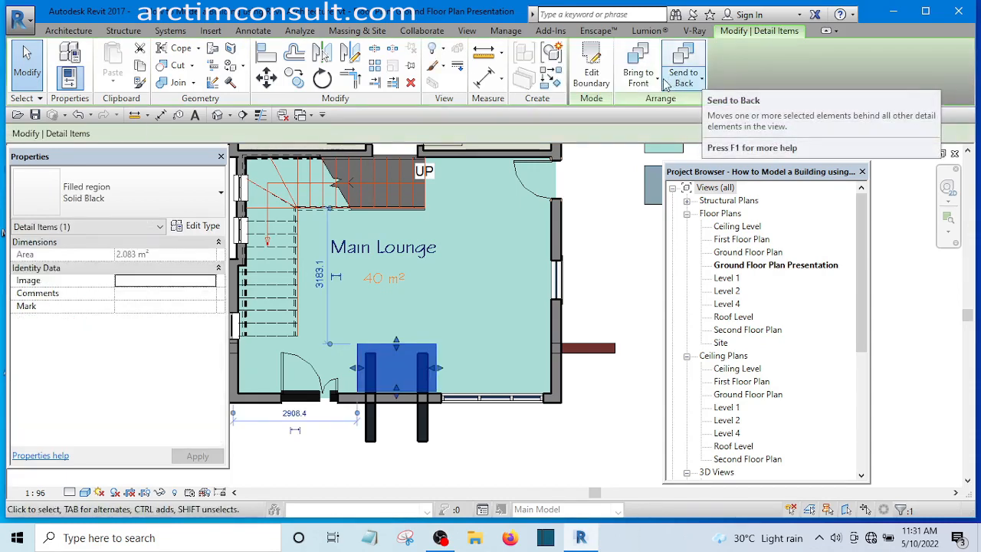
left_click(699, 79)
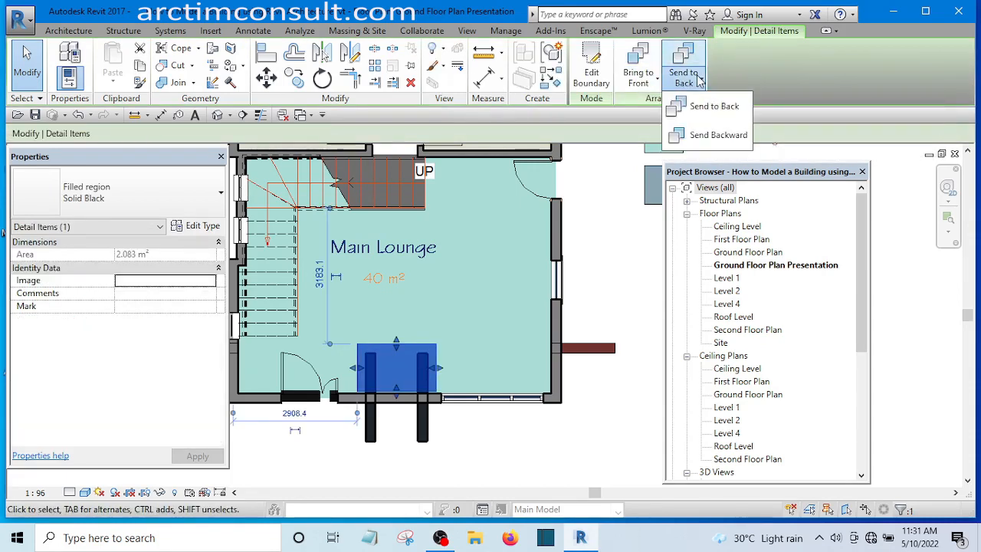
left_click(697, 138)
key("Delete")
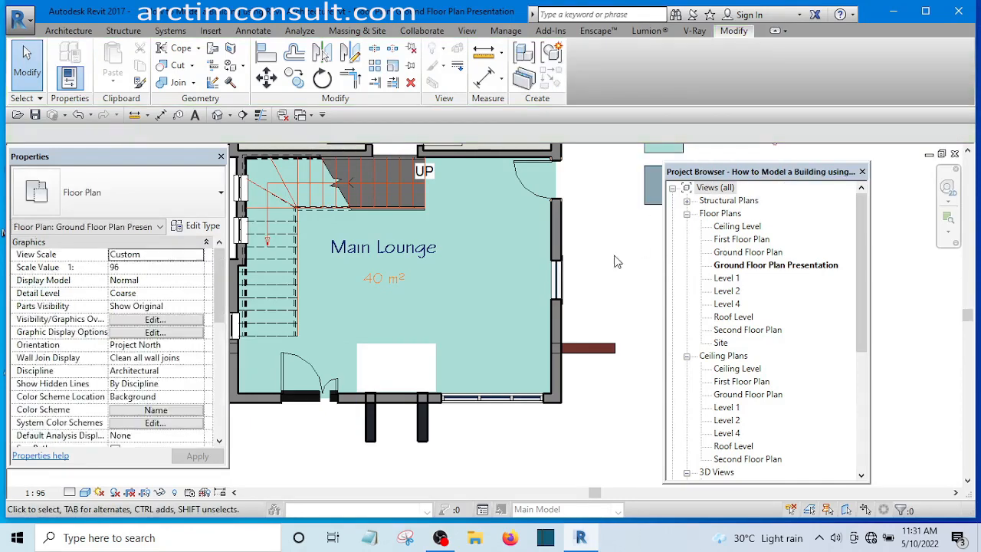
Step: Try again to send the white filled region in the Main Lounge behind all other detail elements
left_click(405, 364)
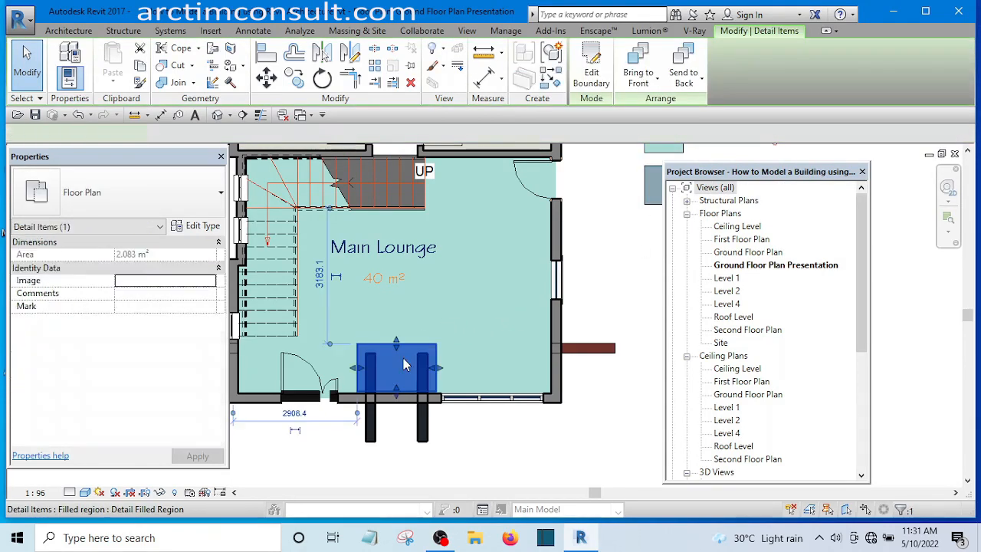
left_click(702, 80)
left_click(710, 106)
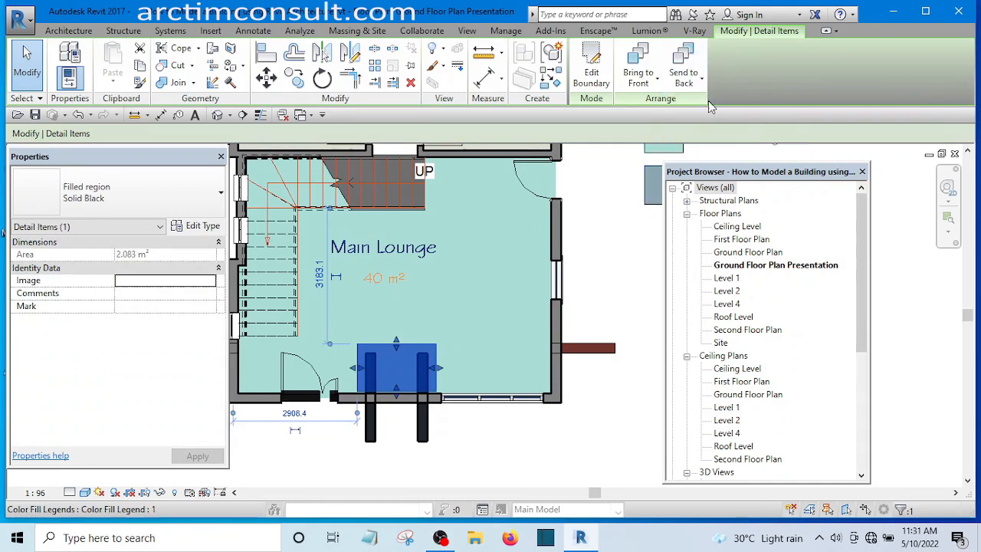
left_click(701, 79)
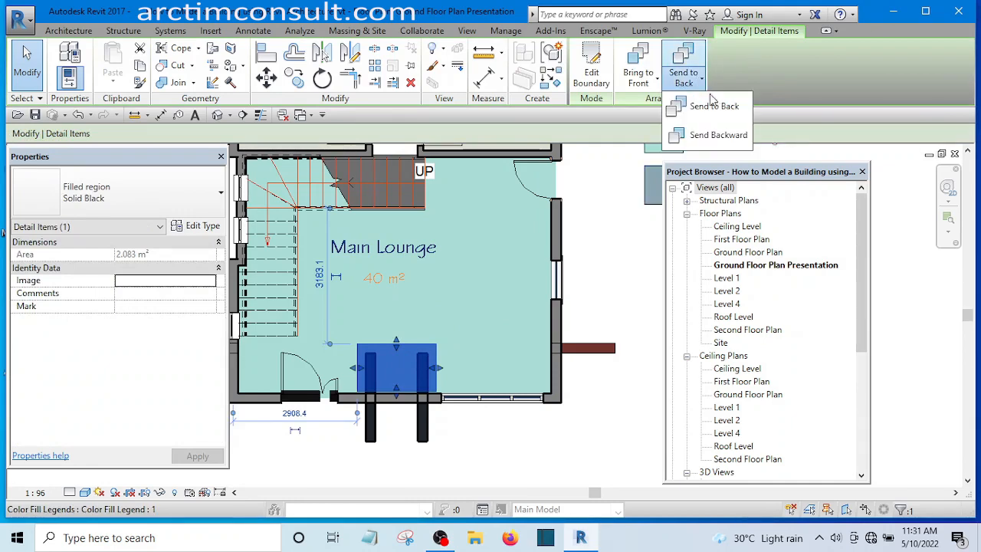
left_click(713, 105)
left_click(701, 80)
left_click(713, 106)
left_click(597, 384)
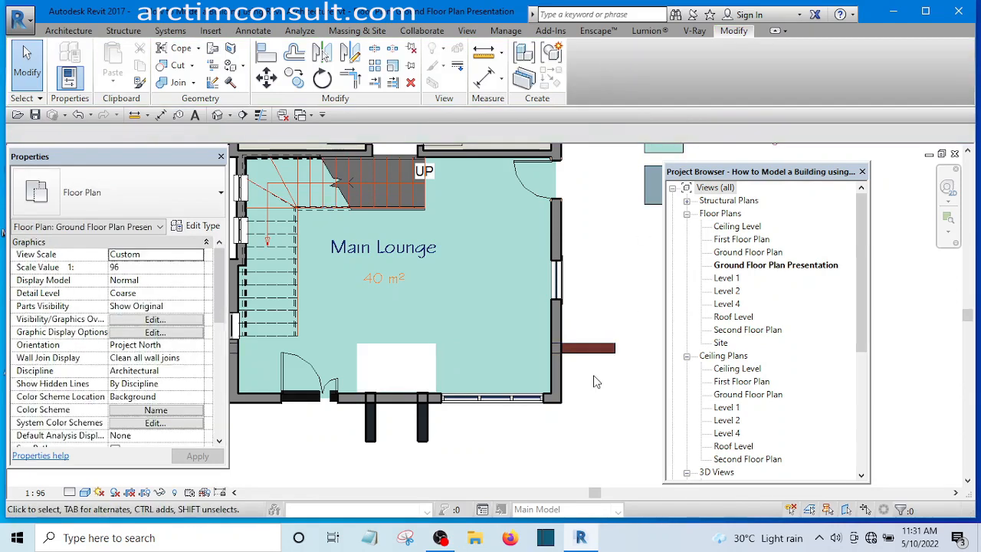
scroll(597, 383, "down", 3)
scroll(427, 284, "up", 5)
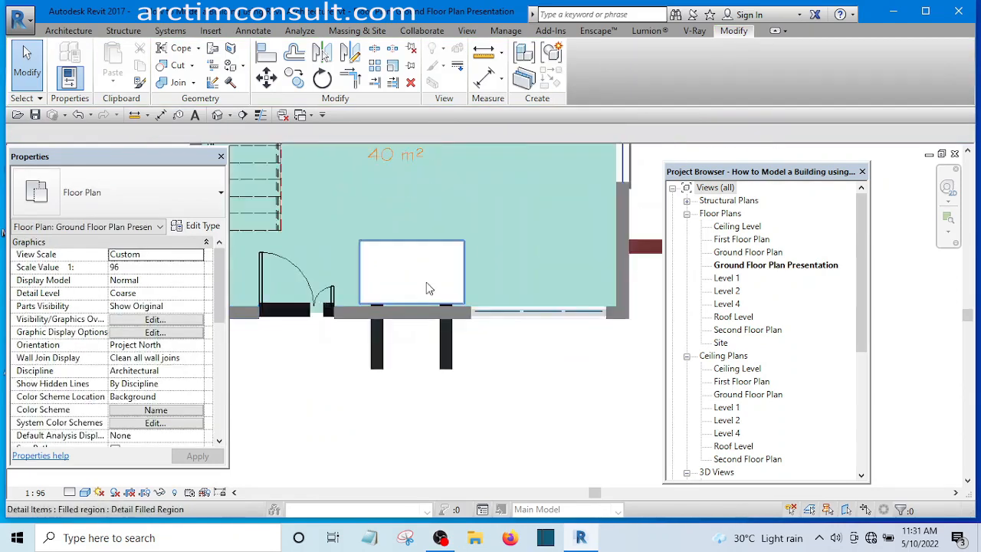
left_click(455, 253)
scroll(452, 264, "down", 5)
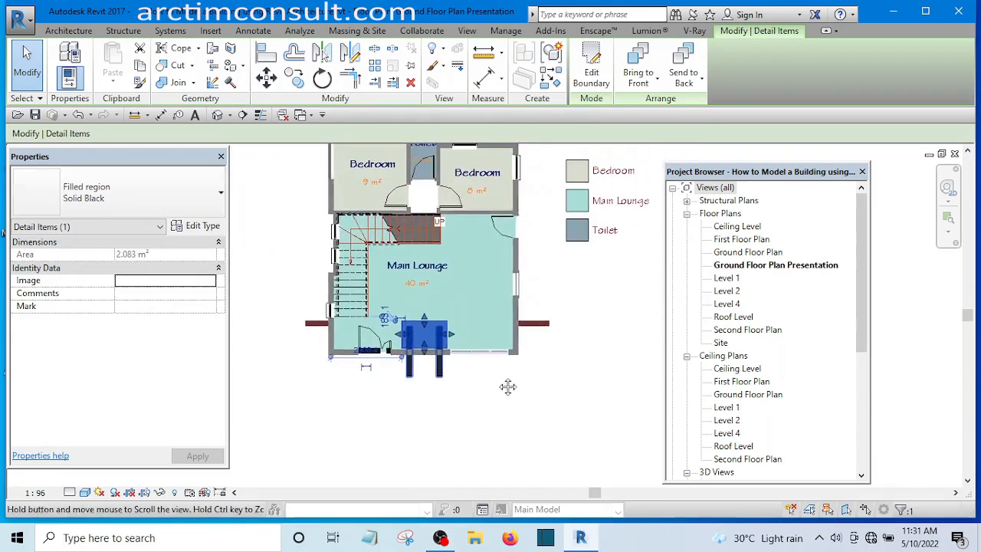
Step: Open the Main Lounge room tag's family for editing
scroll(368, 284, "up", 5)
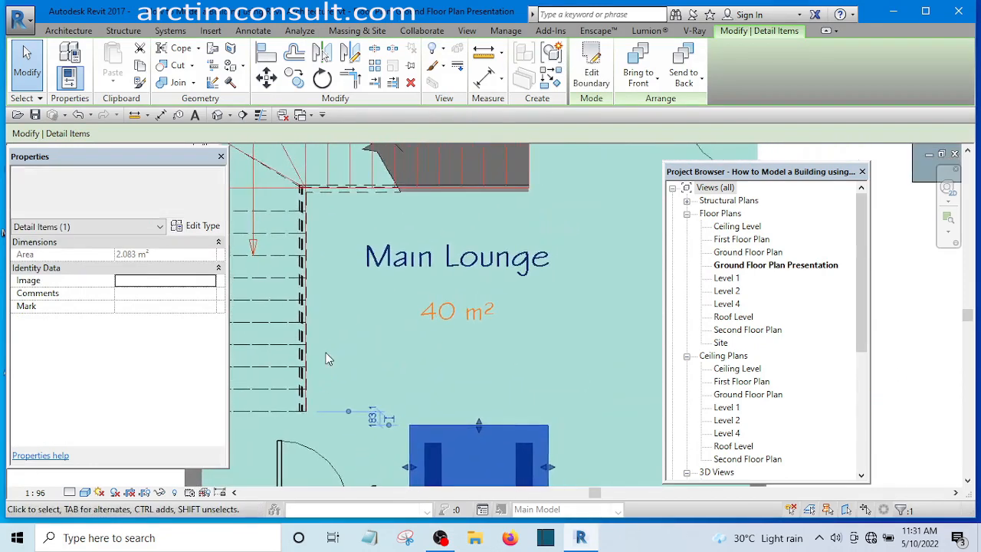
scroll(326, 358, "down", 3)
scroll(380, 318, "up", 6)
left_click(381, 322)
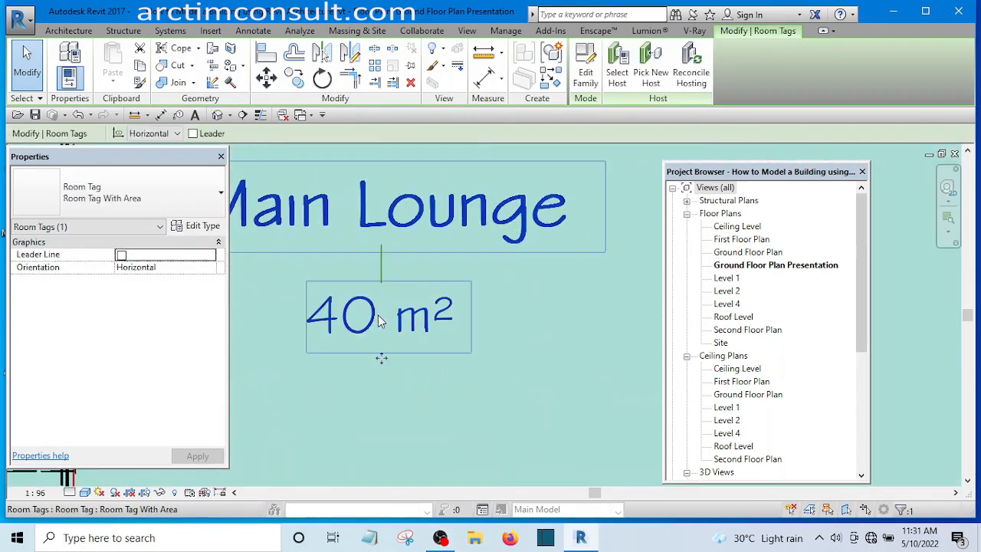
left_click(586, 68)
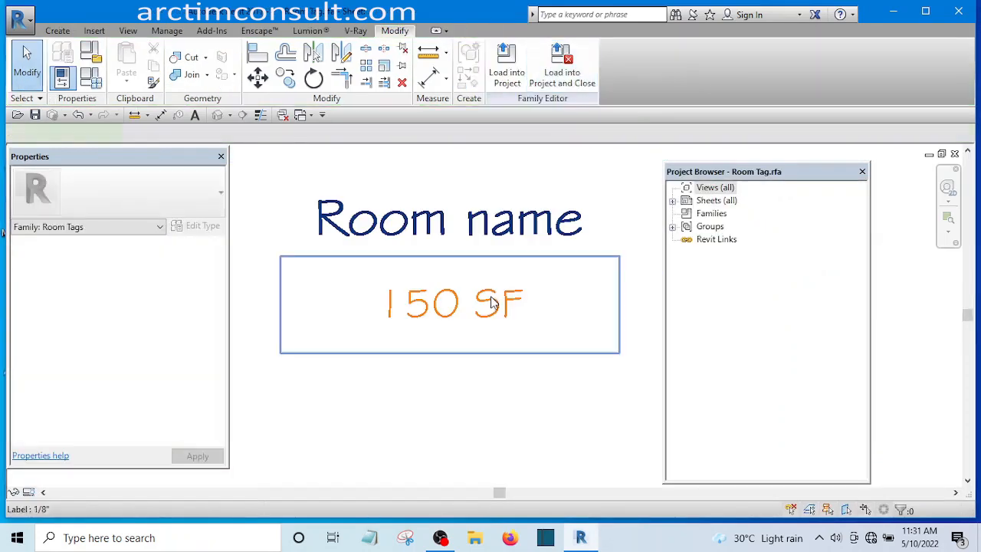
Step: Set the colour of the area label's type in the room tag family to the darker orange RGB 170-085-000
left_click(493, 303)
left_click(202, 226)
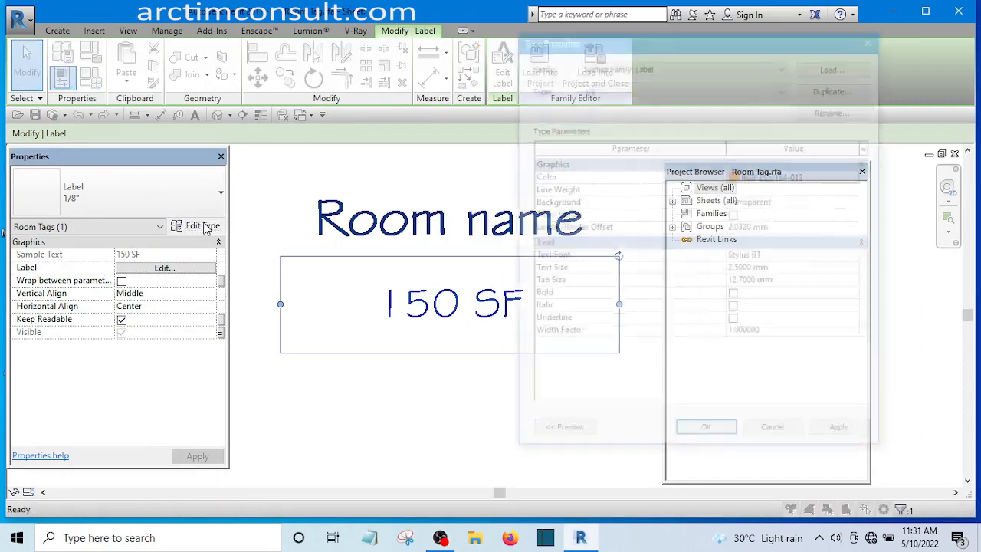
left_click(736, 176)
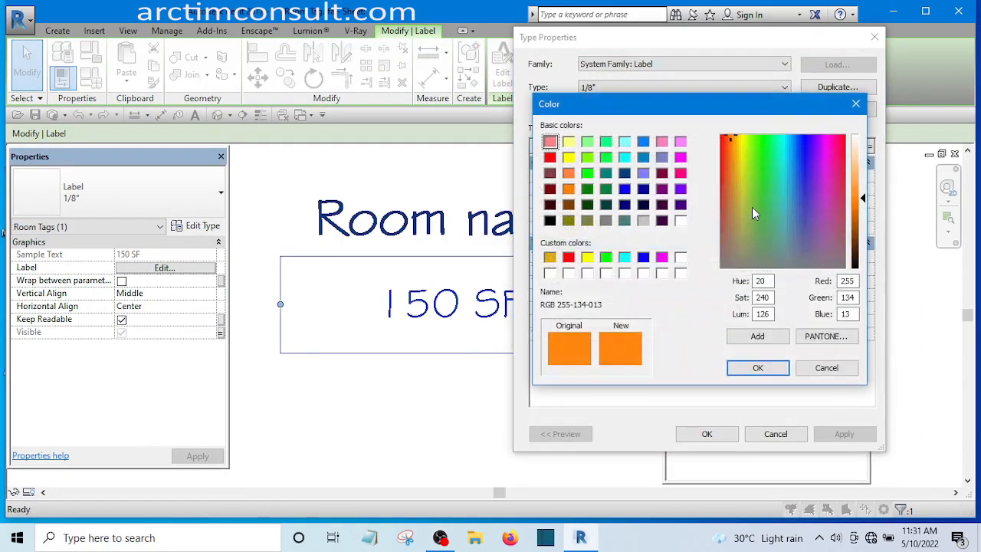
left_click_drag(864, 201, 864, 227)
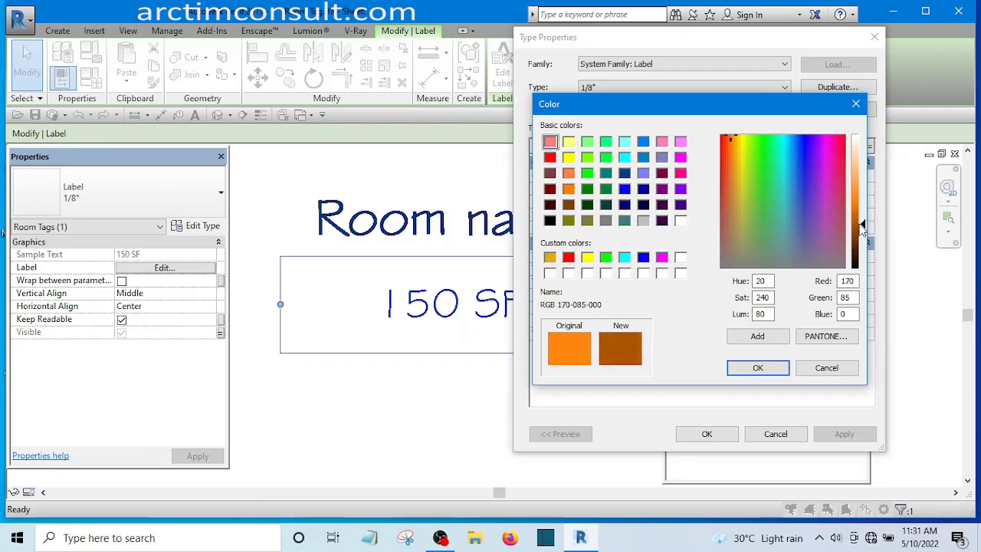
left_click(758, 368)
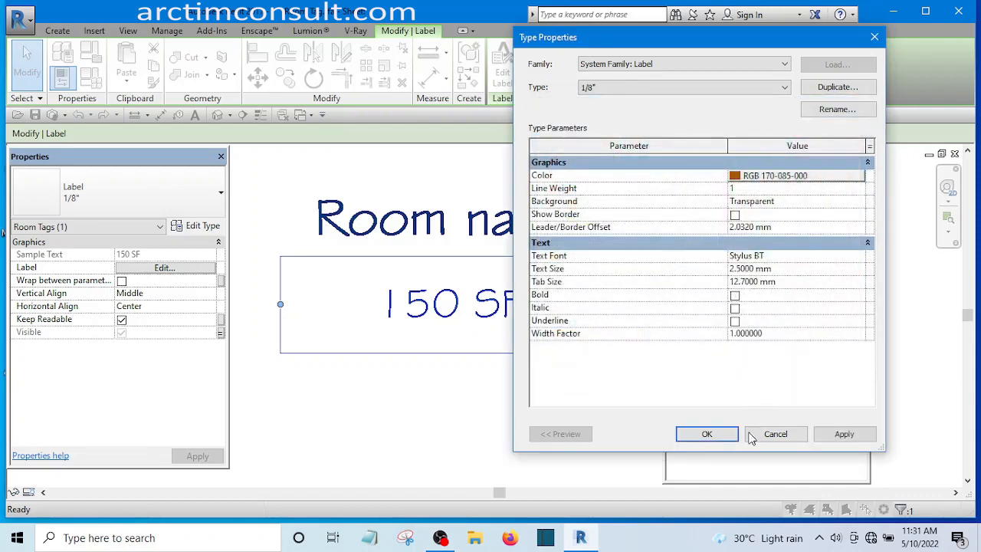
left_click(707, 434)
left_click(555, 411)
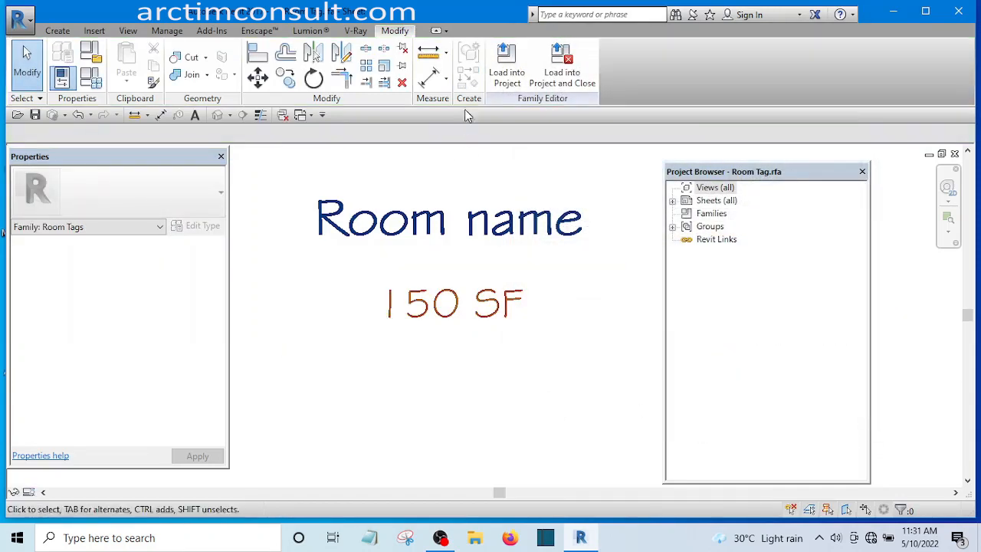
Step: Load the edited room tag family into the project, overwriting the existing version and its parameter values
left_click(506, 72)
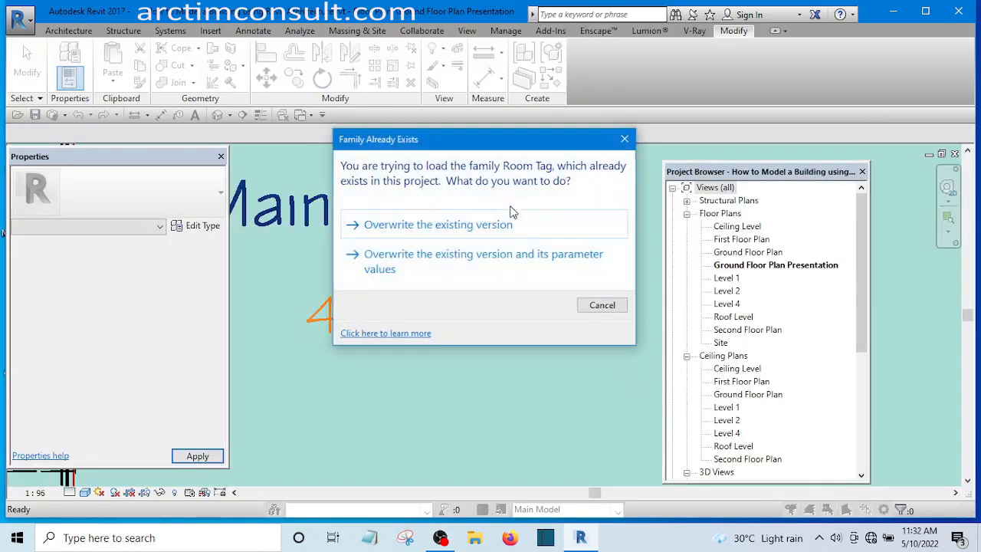
left_click(459, 259)
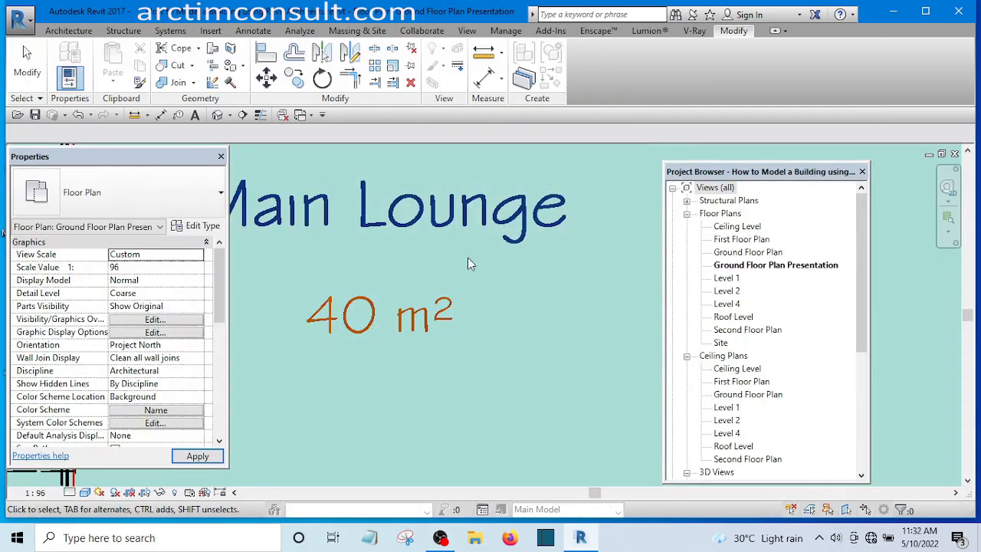
scroll(488, 260, "down", 4)
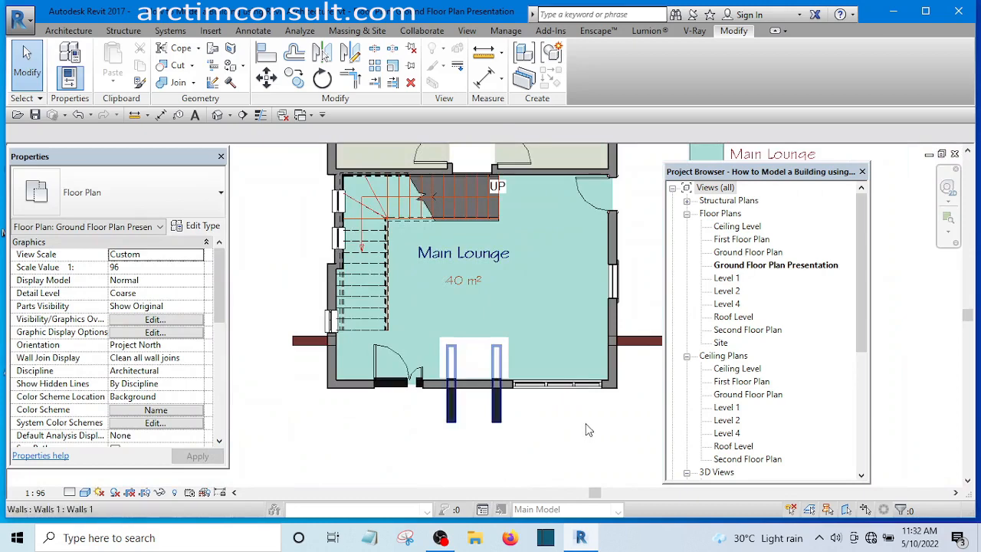
left_click(500, 367)
scroll(479, 345, "down", 3)
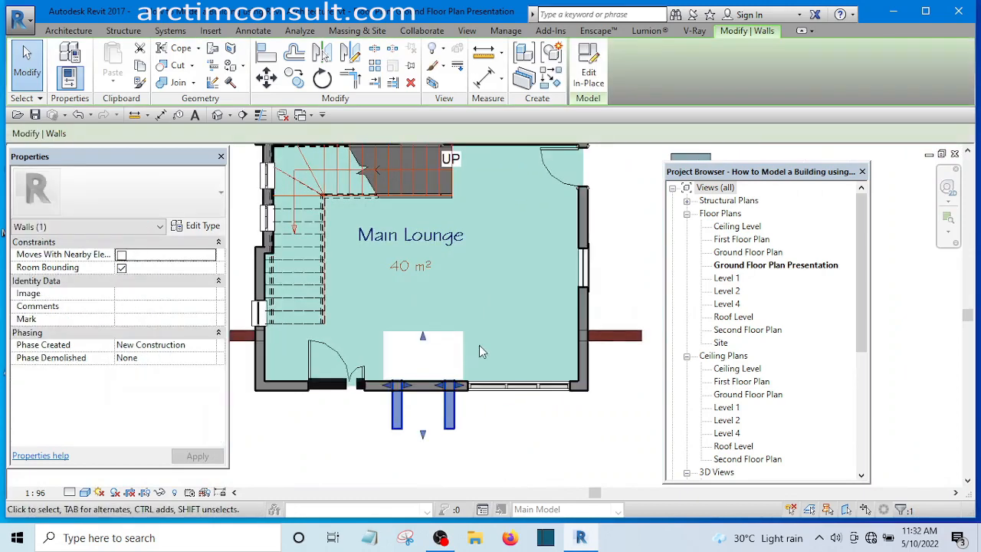
scroll(493, 393, "up", 2)
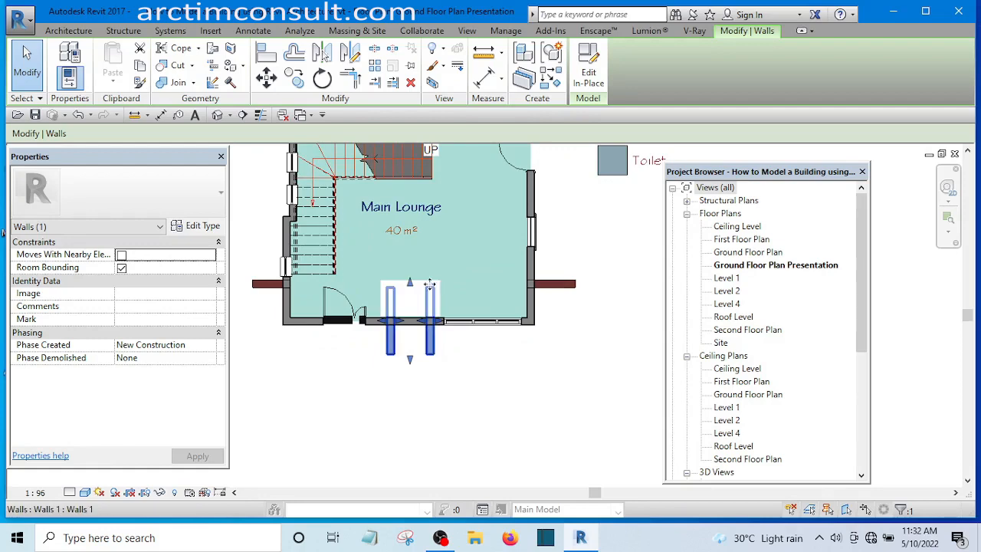
left_click(543, 394)
Step: Set the colour of the Main Lounge filled region's Solid Black type to light blue RGB 097-224-252
scroll(421, 291, "up", 4)
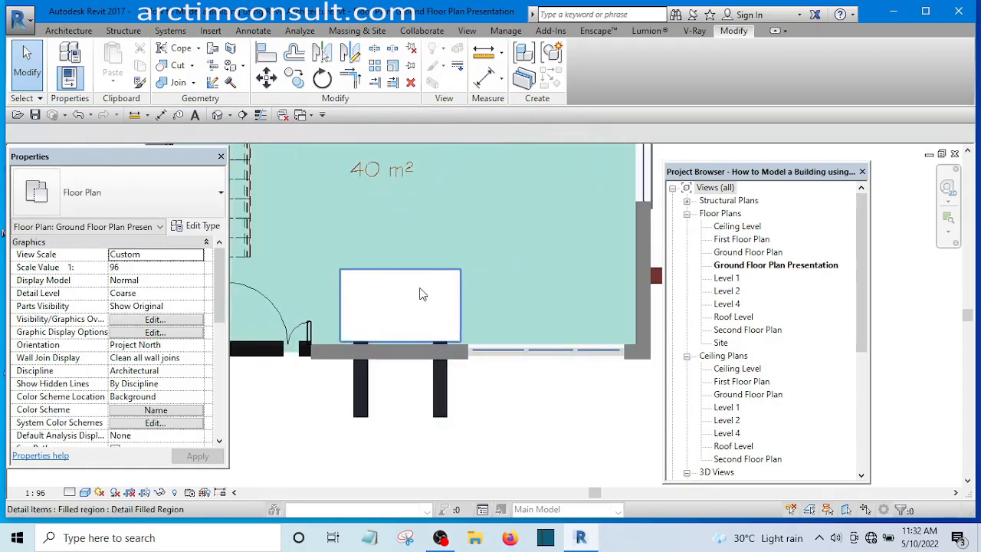
scroll(420, 294, "down", 1)
left_click(421, 291)
scroll(514, 304, "down", 1)
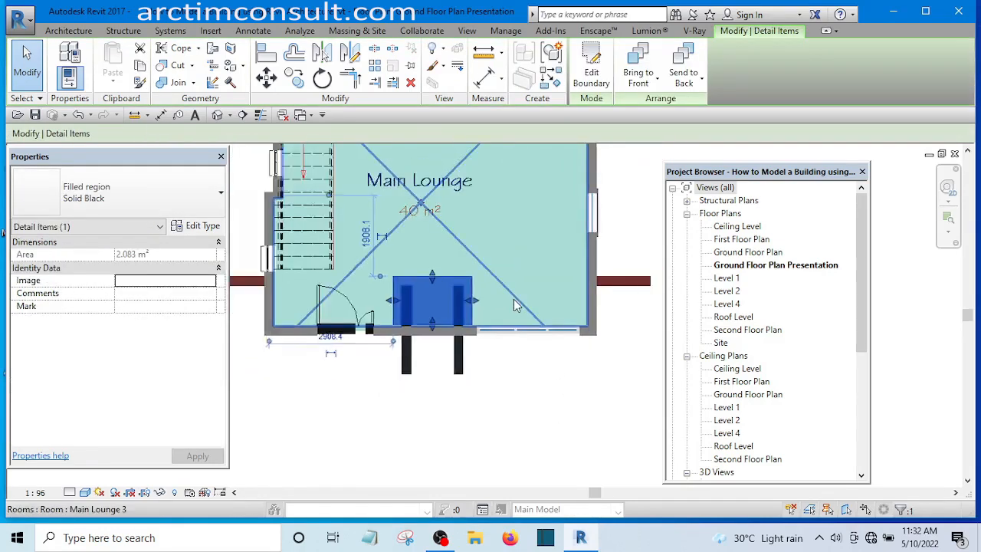
scroll(514, 304, "up", 3)
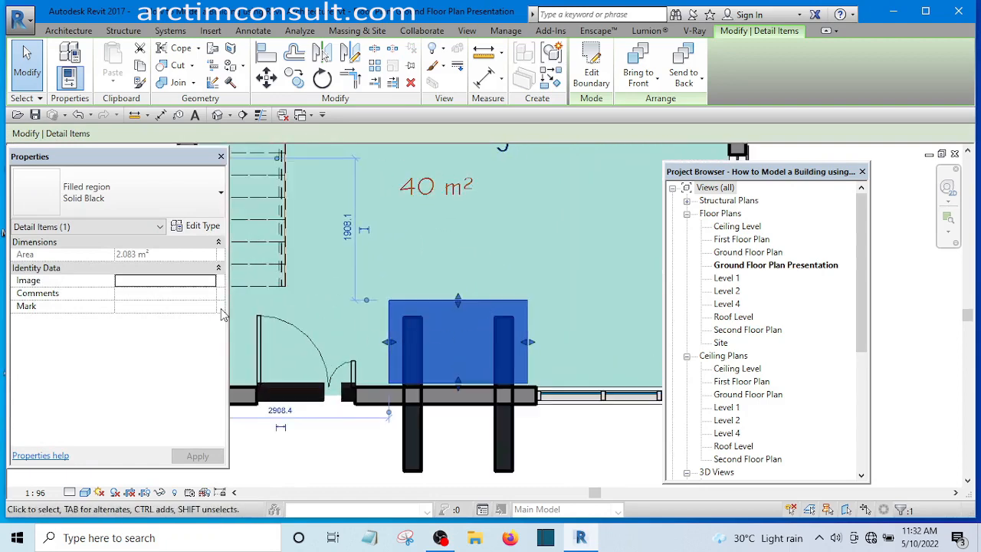
left_click(197, 227)
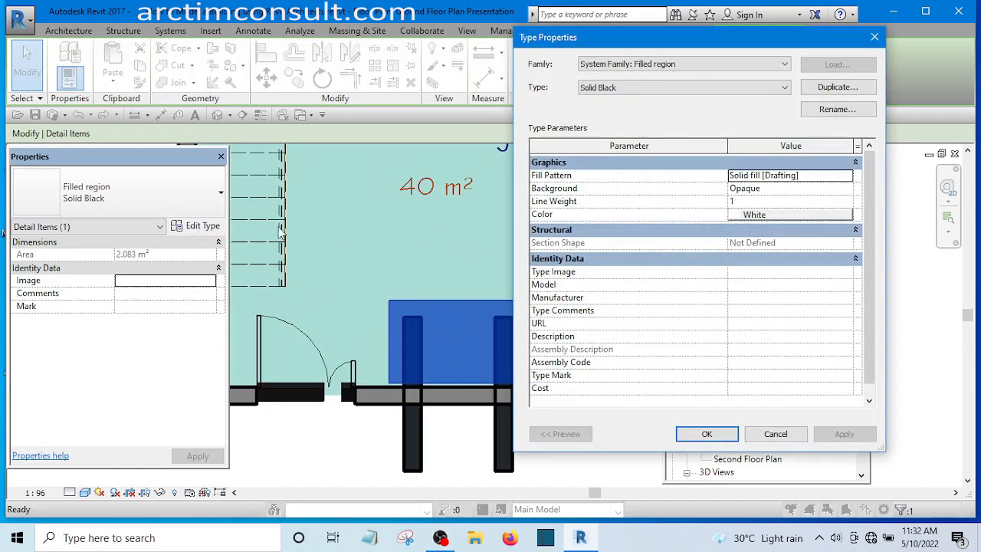
left_click(749, 219)
left_click(737, 214)
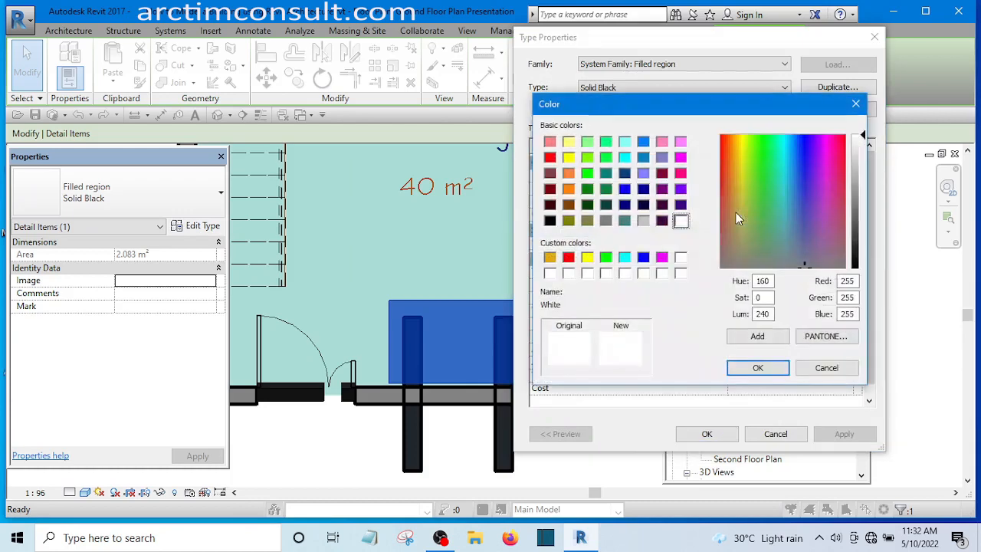
left_click(788, 141)
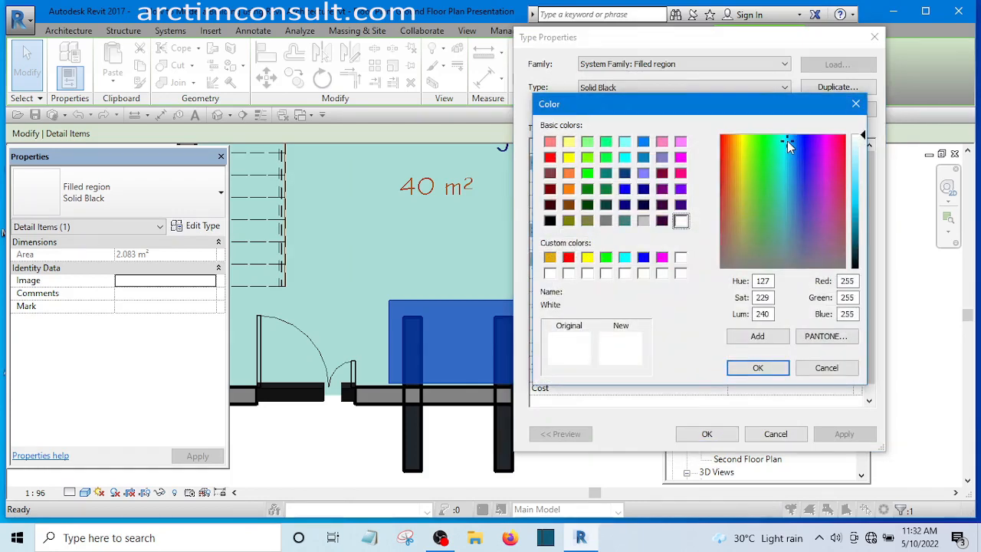
left_click_drag(863, 136, 864, 177)
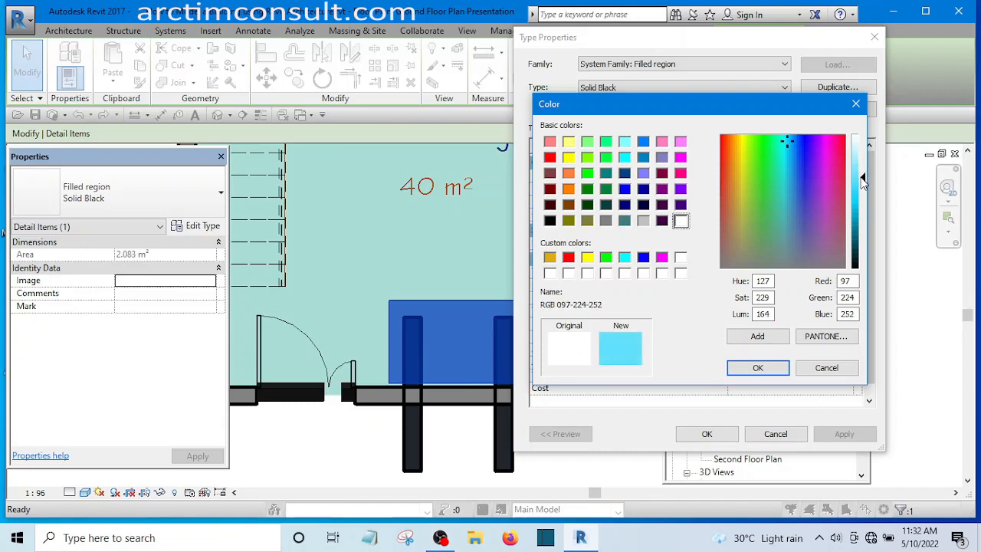
left_click(759, 368)
left_click(707, 434)
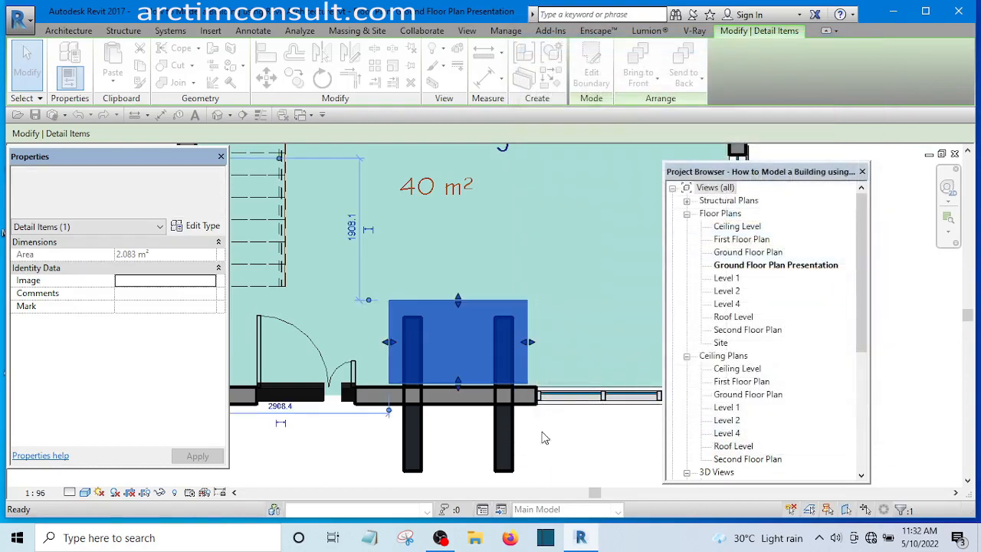
left_click(543, 435)
Step: Examine the recoloured filled region, the room tags and the uncoloured space between the bedrooms on the ground floor presentation plan
scroll(436, 243, "down", 1)
scroll(436, 237, "down", 1)
scroll(512, 358, "up", 2)
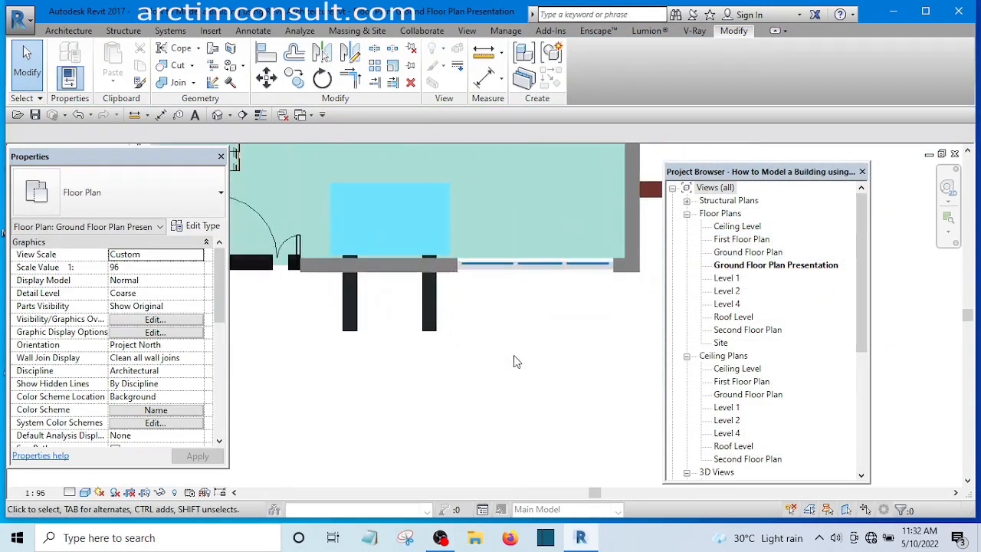
middle_click_drag(522, 352, 530, 422)
scroll(505, 332, "down", 1)
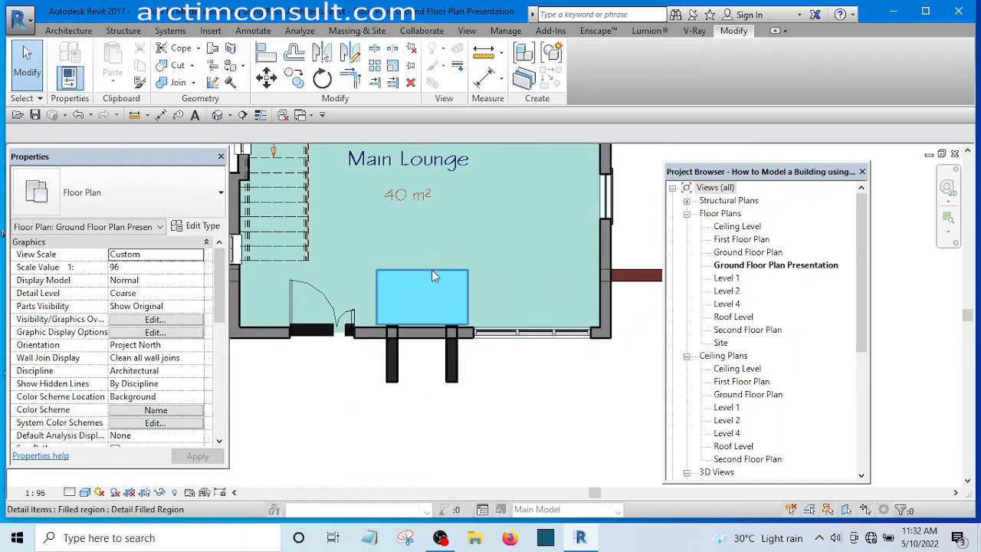
scroll(537, 361, "down", 2)
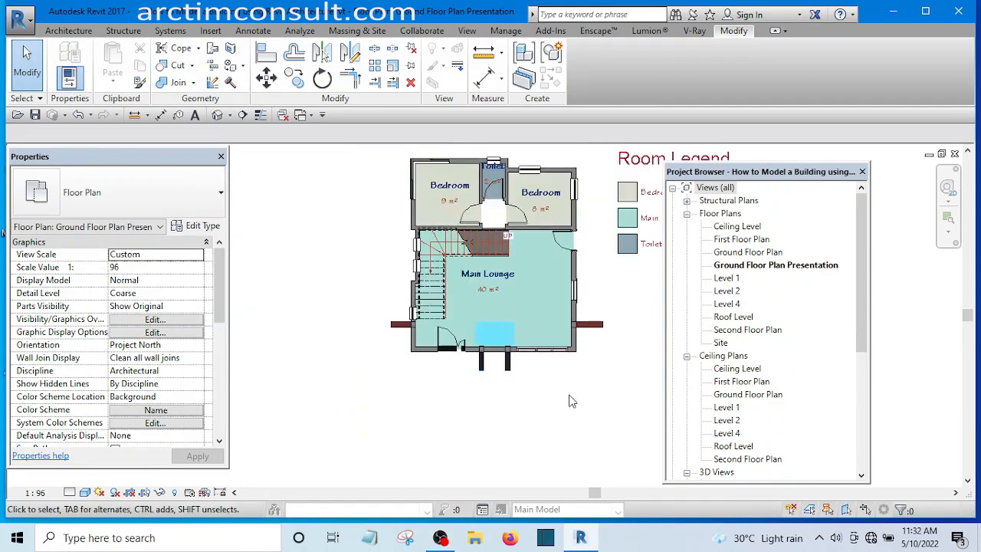
scroll(575, 390, "up", 1)
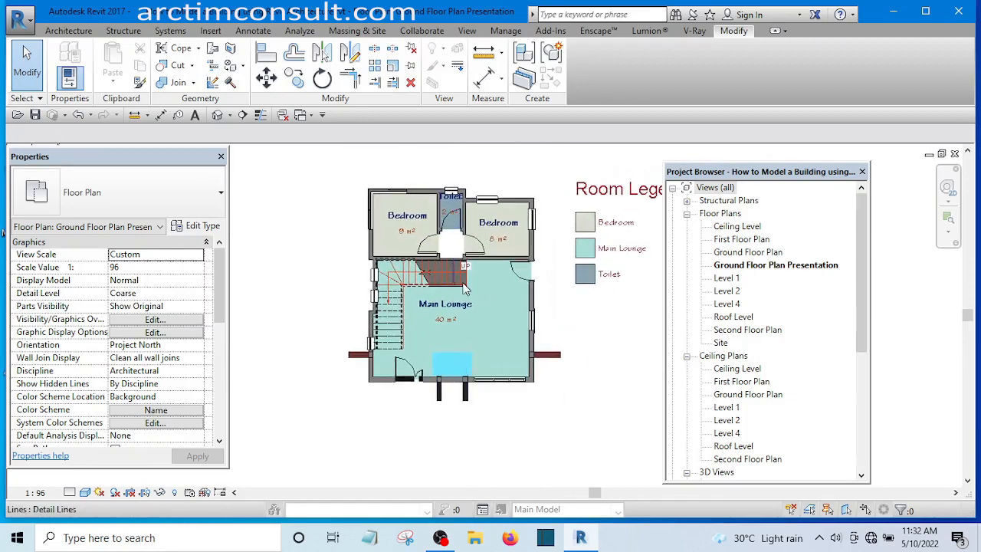
scroll(507, 308, "up", 2)
scroll(511, 306, "down", 3)
scroll(510, 308, "up", 4)
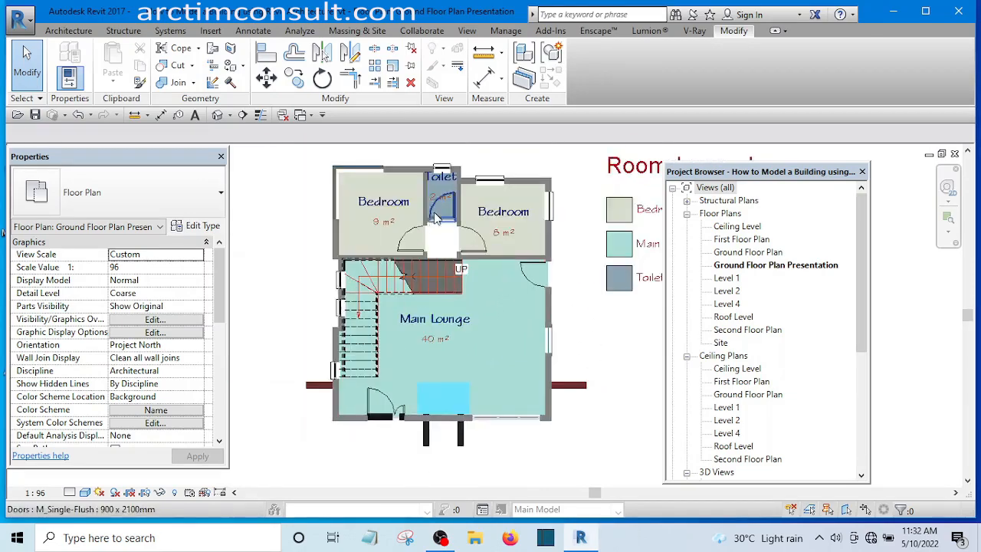
scroll(474, 263, "down", 3)
scroll(376, 222, "up", 3)
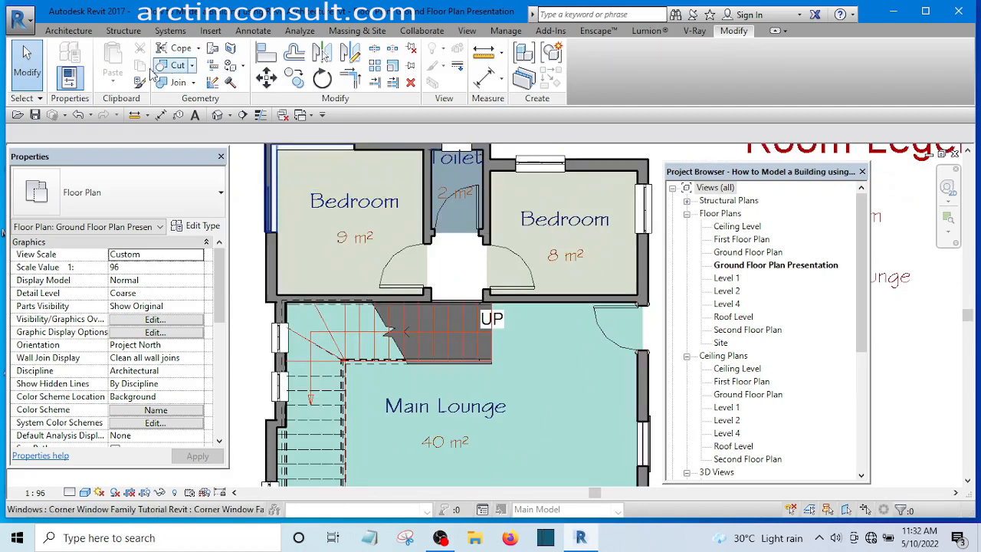
Step: Place a tagged room in the small uncoloured space between the two bedrooms, below the toilet
left_click(66, 33)
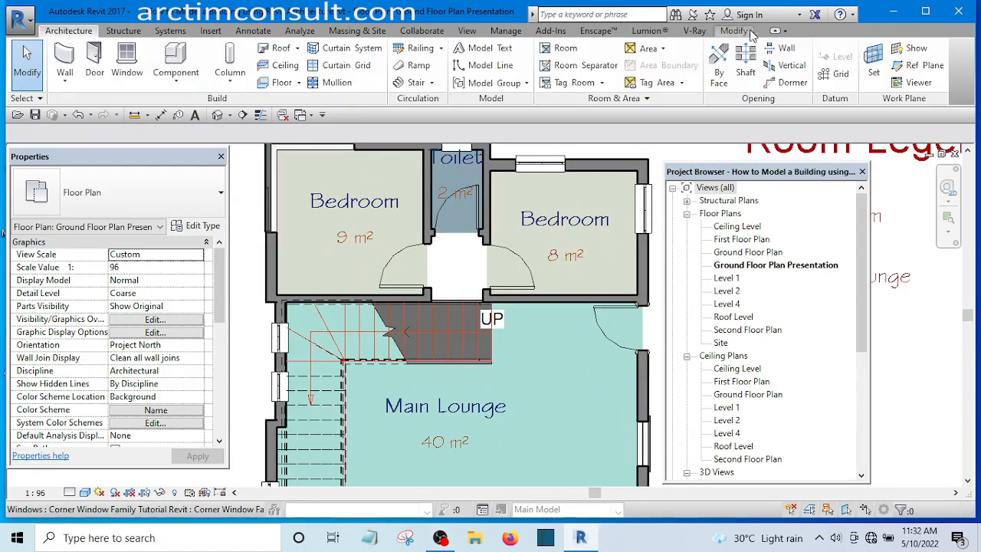
left_click(565, 48)
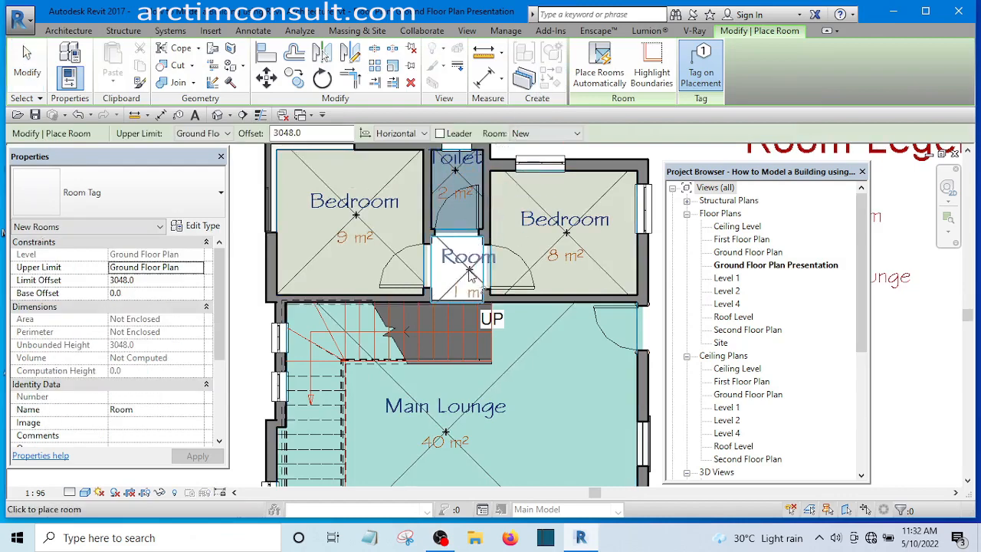
scroll(452, 261, "up", 4)
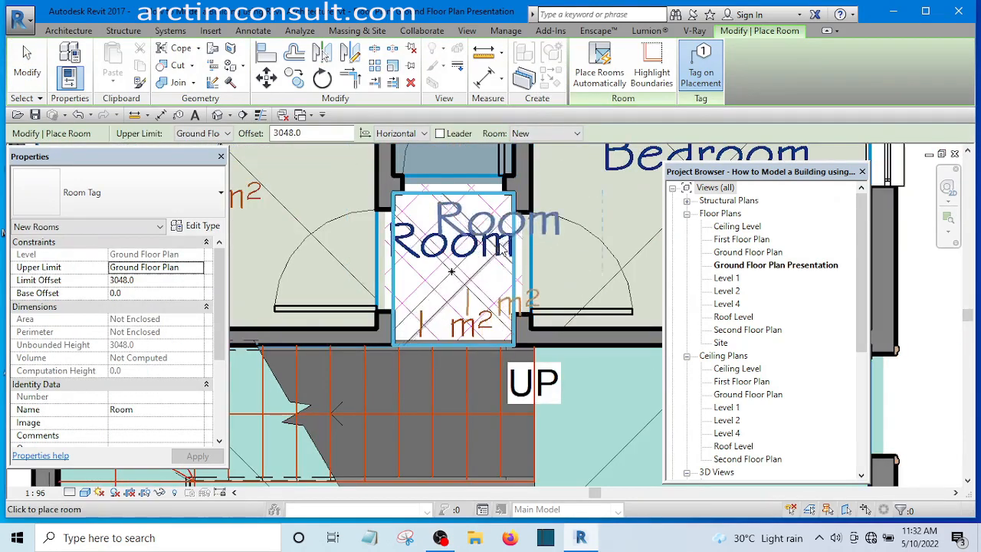
left_click(453, 276)
key("Escape")
key("Escape")
Step: Rename the newly placed room between the two bedrooms as Lobby
scroll(506, 238, "up", 2)
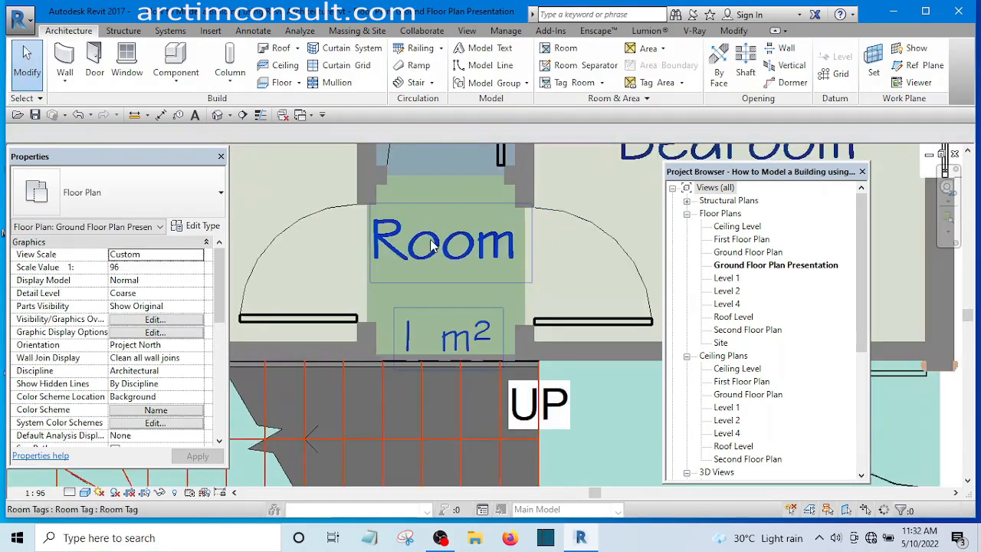
left_click(427, 246)
left_click(427, 246)
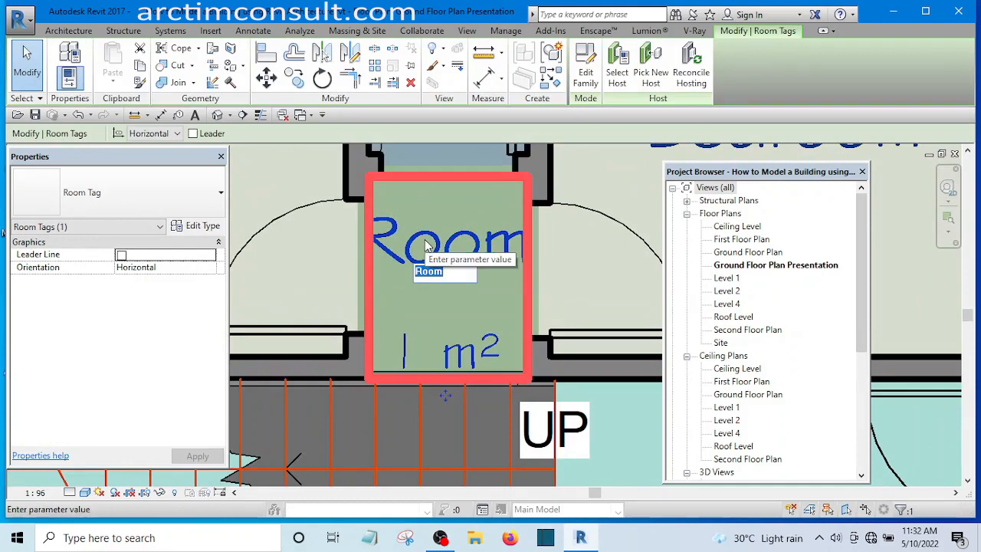
type("Lobby")
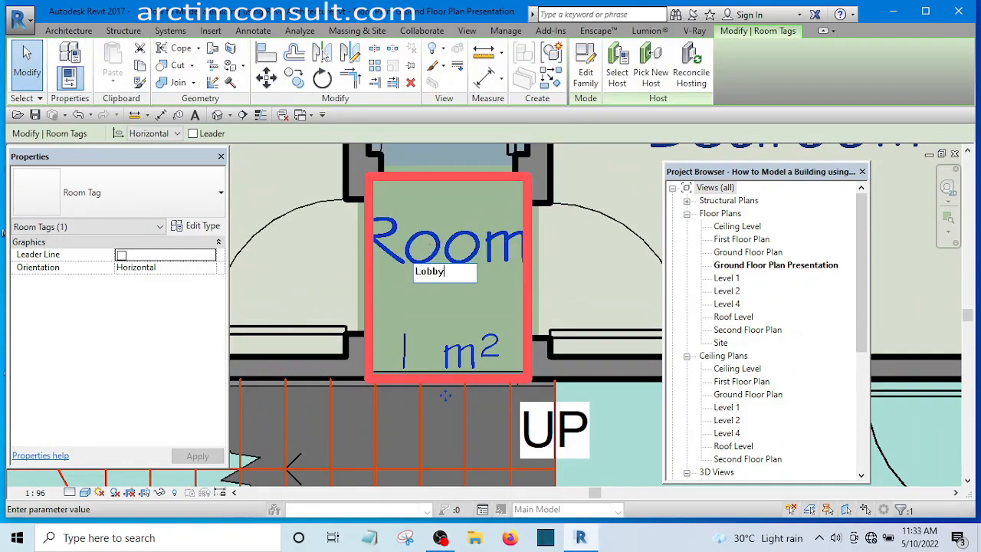
scroll(427, 245, "down", 4)
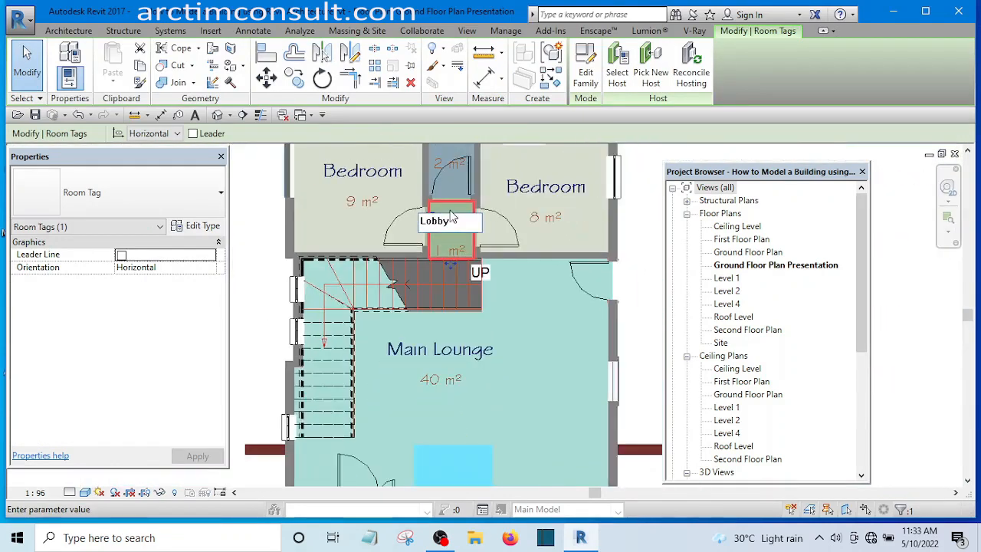
left_click(259, 190)
scroll(433, 249, "up", 4)
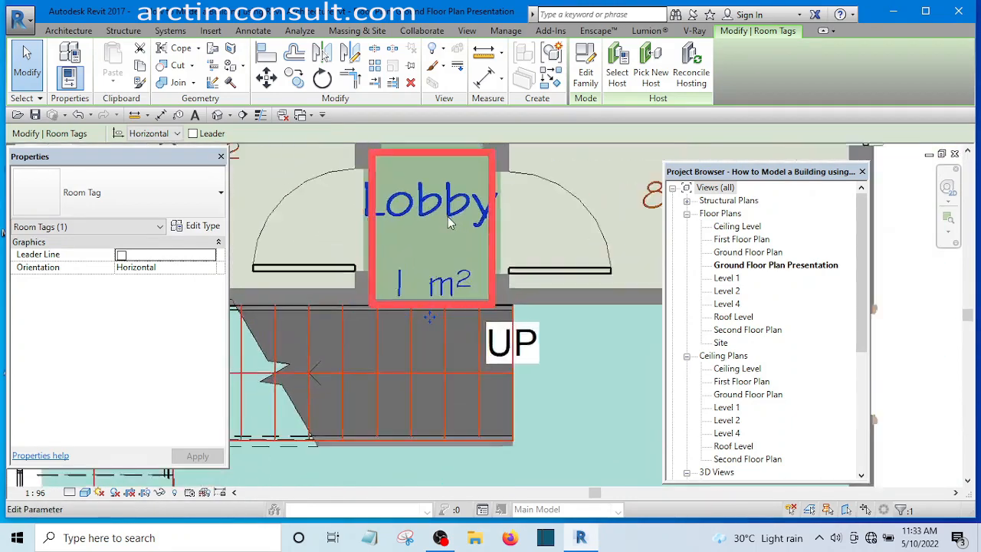
scroll(433, 249, "down", 2)
scroll(433, 250, "down", 5)
left_click(575, 345)
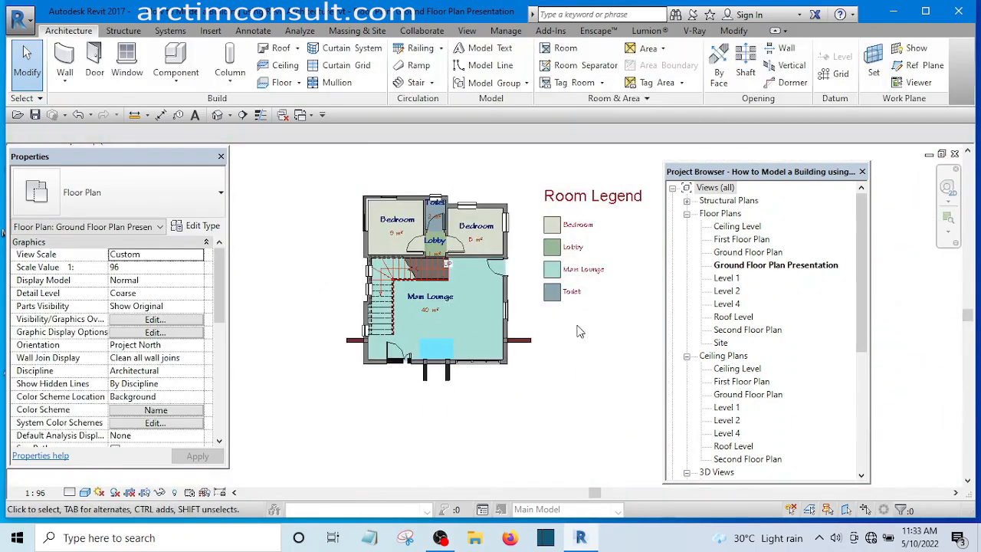
Step: Edit the legend's colour scheme and shorten its title to Legend
scroll(539, 317, "down", 1)
left_click(539, 317)
left_click(574, 372)
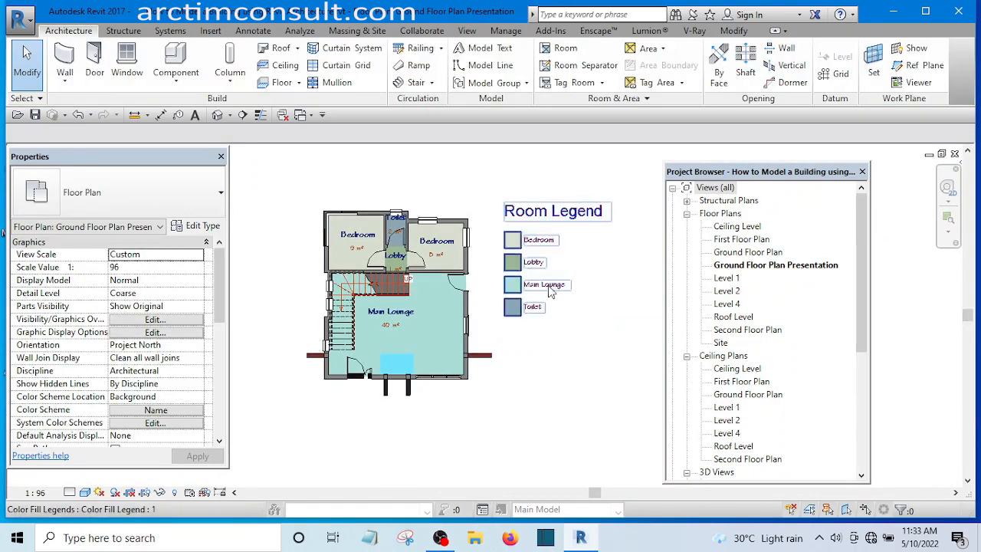
scroll(547, 230, "up", 3)
left_click(547, 202)
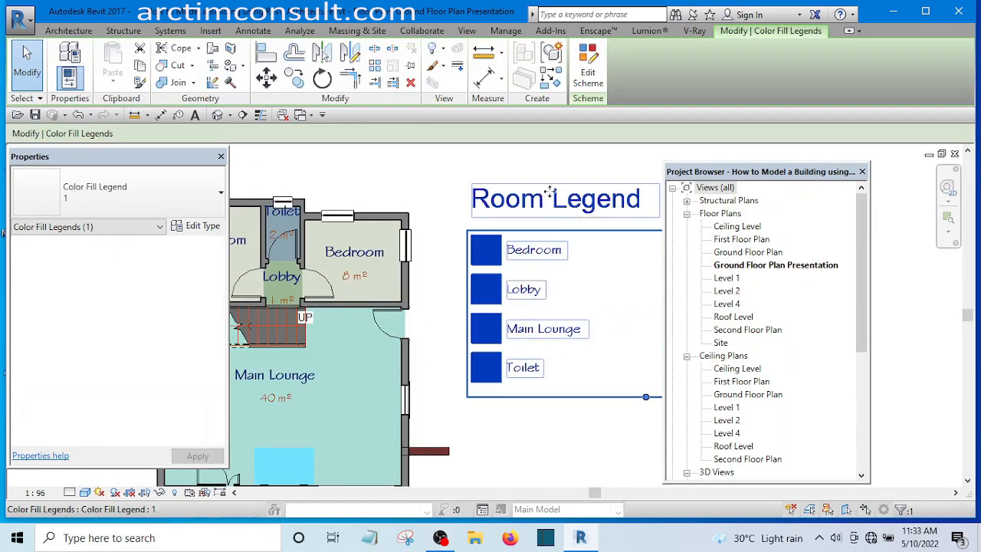
left_click(592, 78)
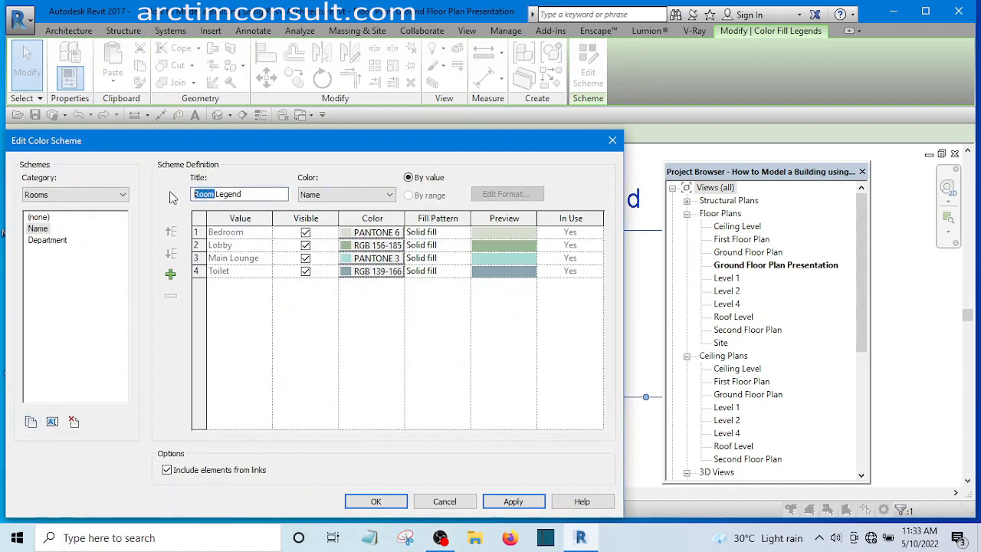
key("BackSpace")
left_click(348, 236)
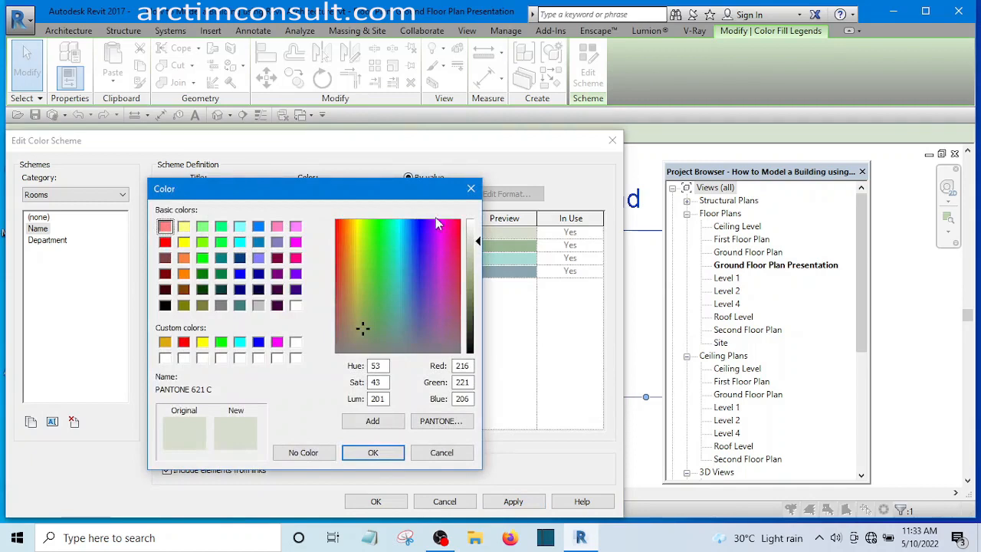
left_click(468, 188)
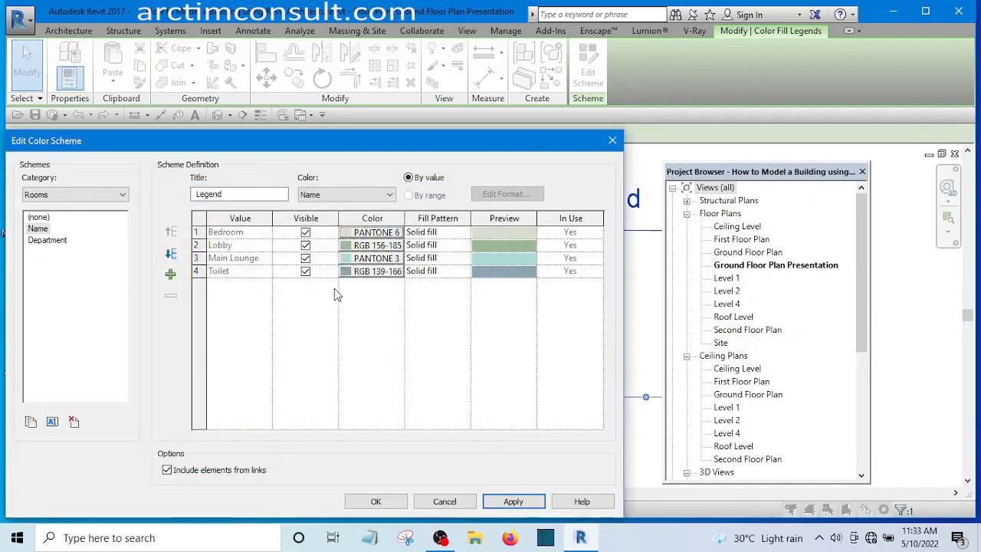
left_click(351, 245)
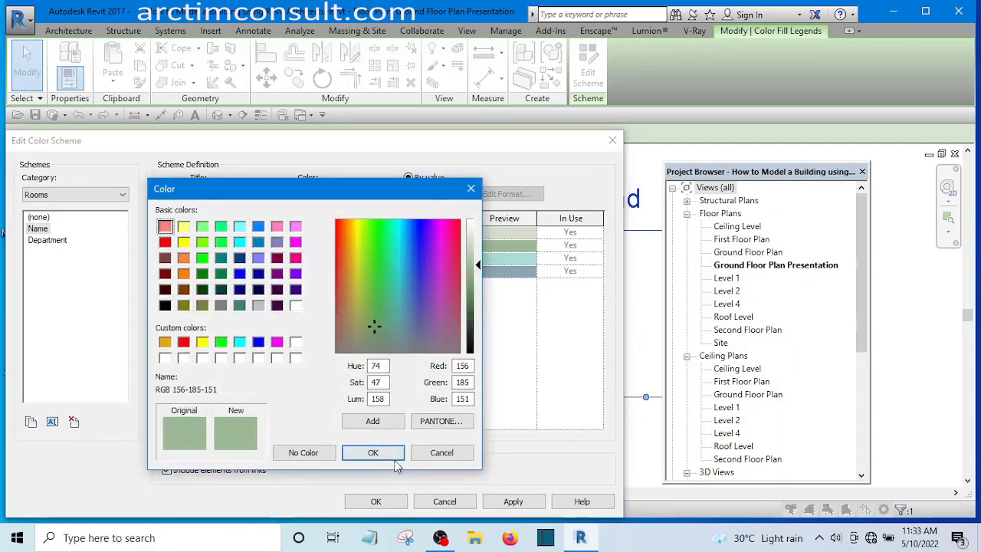
left_click(436, 454)
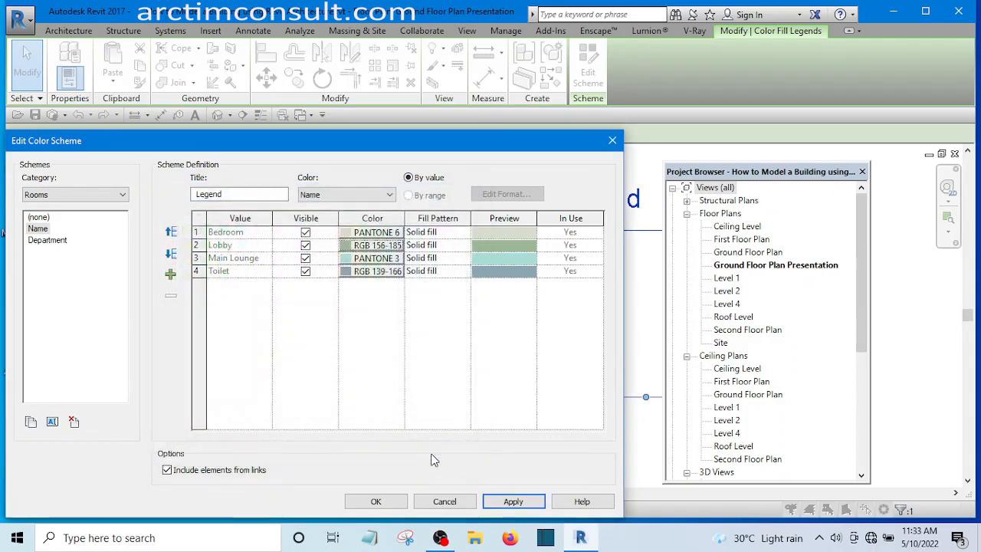
Step: Apply the scheme and set the Main Lounge colour to green RGB 112-237-177
left_click(512, 501)
left_click(349, 260)
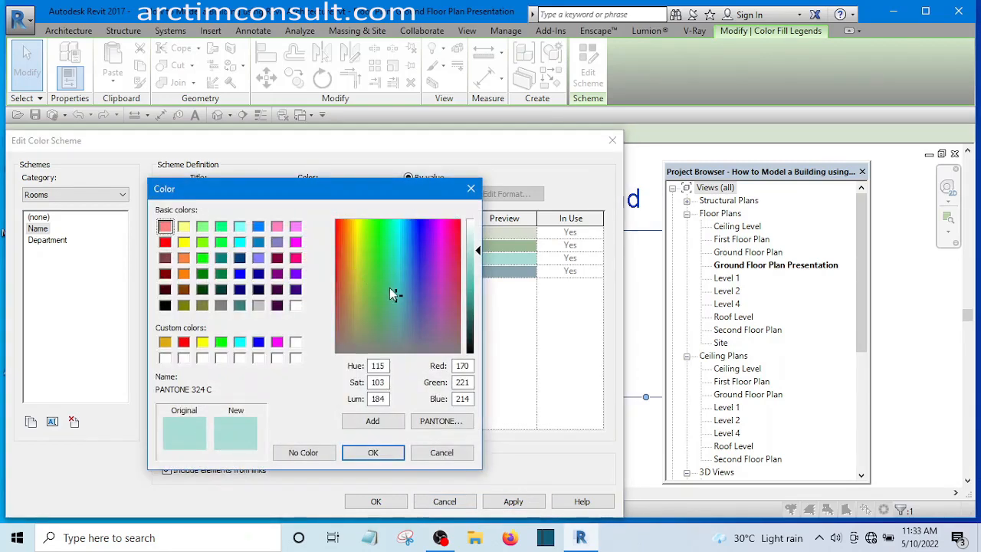
left_click_drag(395, 294, 388, 250)
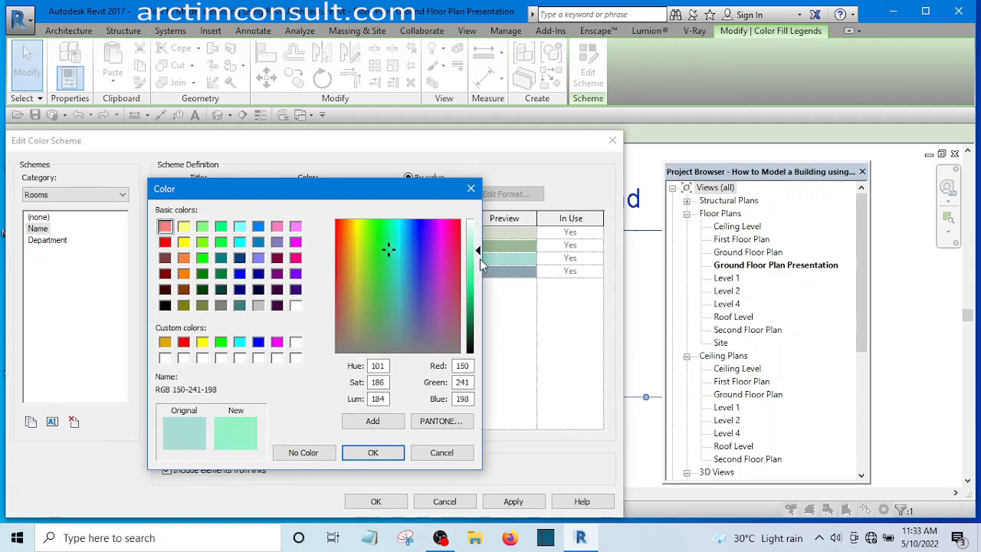
mouse_move(477, 253)
left_mouse_down()
mouse_move(477, 242)
mouse_move(477, 305)
mouse_move(477, 267)
left_mouse_up()
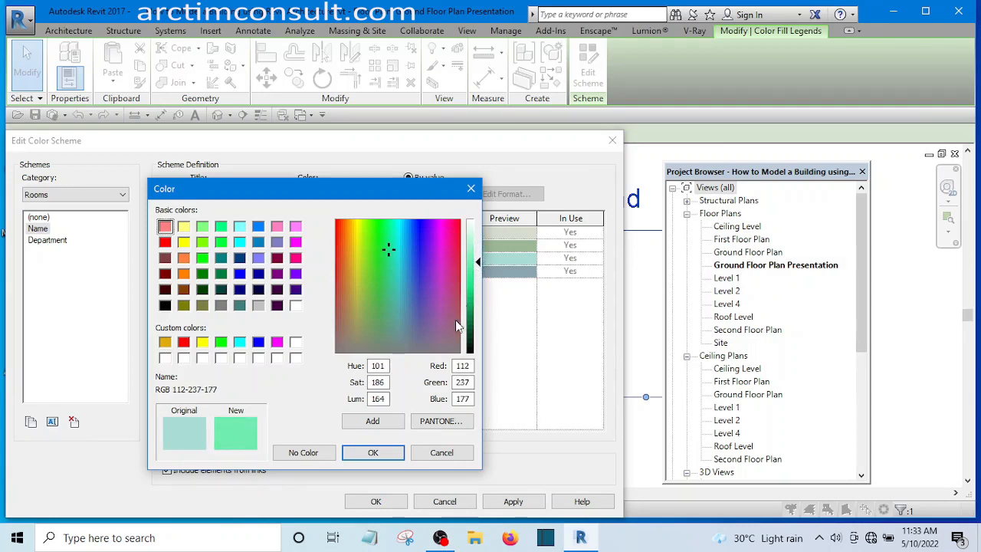
left_click(373, 452)
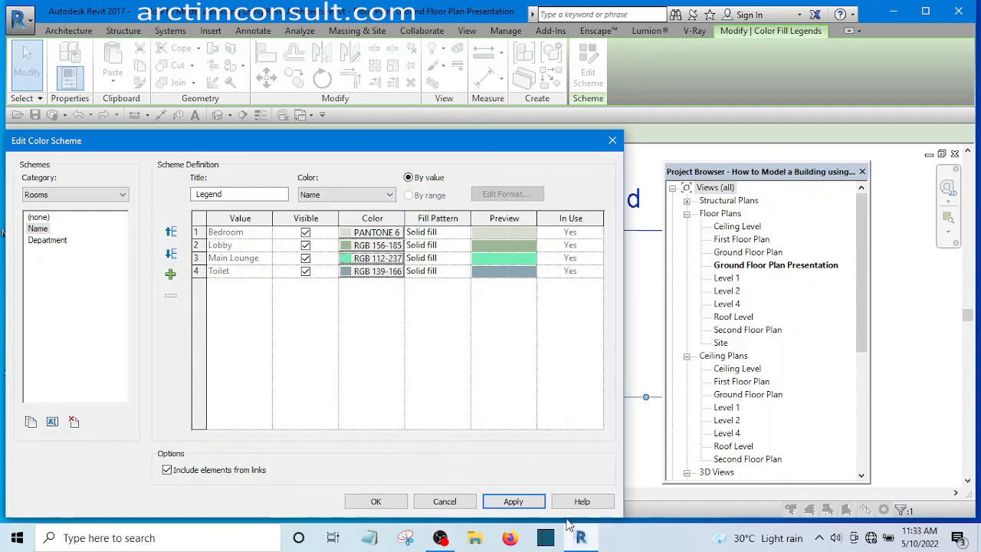
left_click(376, 501)
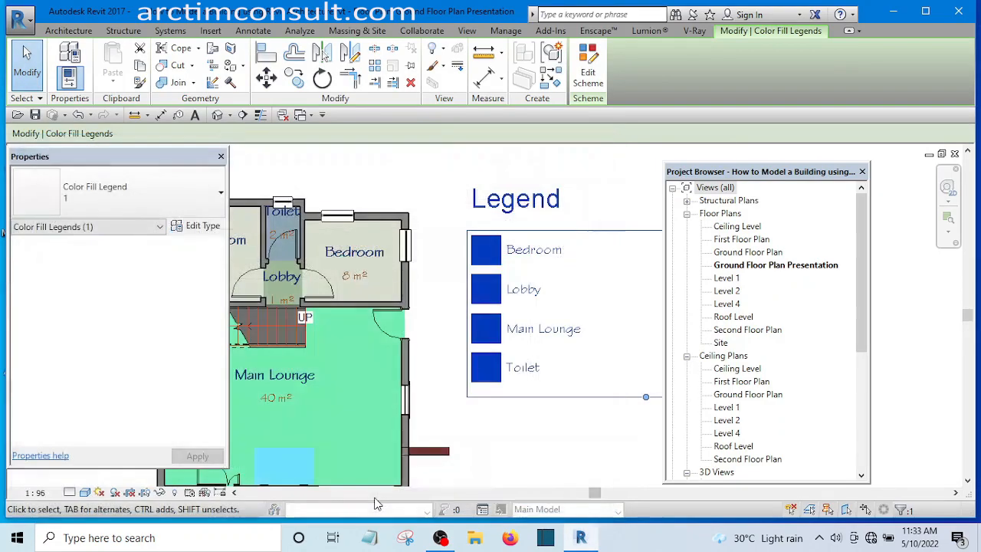
left_click(488, 443)
Step: Examine the recoloured Main Lounge and the retitled legend on the ground floor presentation plan
scroll(491, 445, "down", 4)
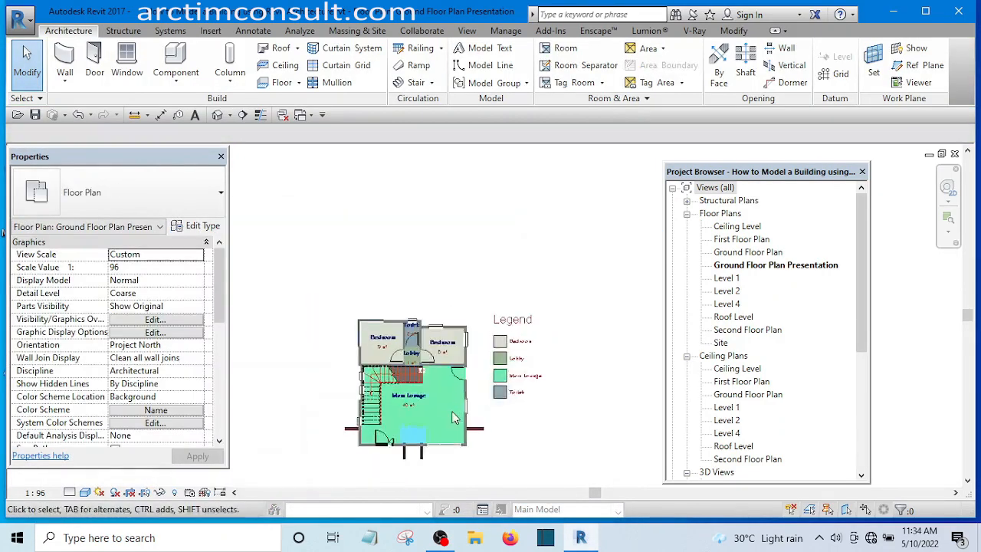
scroll(431, 436, "up", 6)
scroll(432, 435, "down", 4)
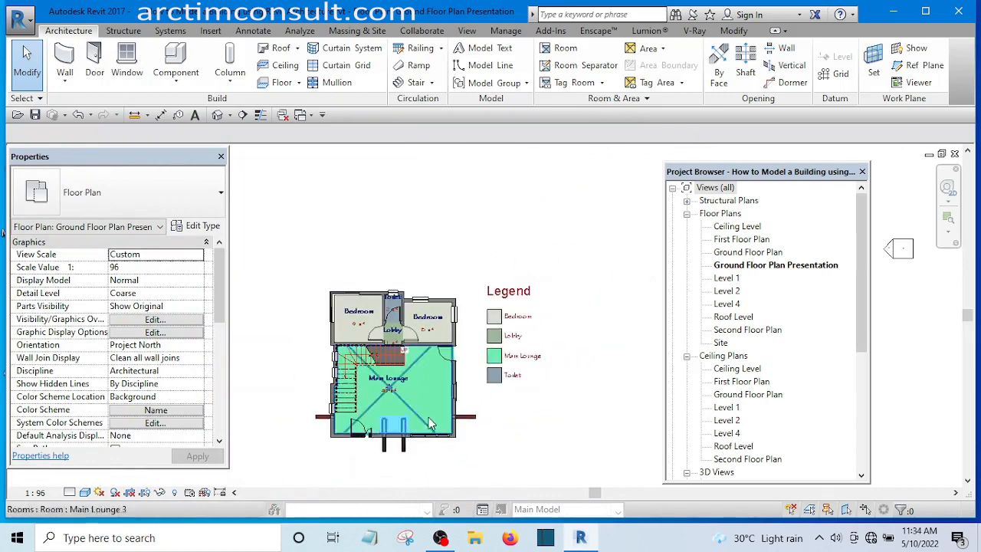
scroll(483, 376, "up", 1)
scroll(506, 384, "up", 4)
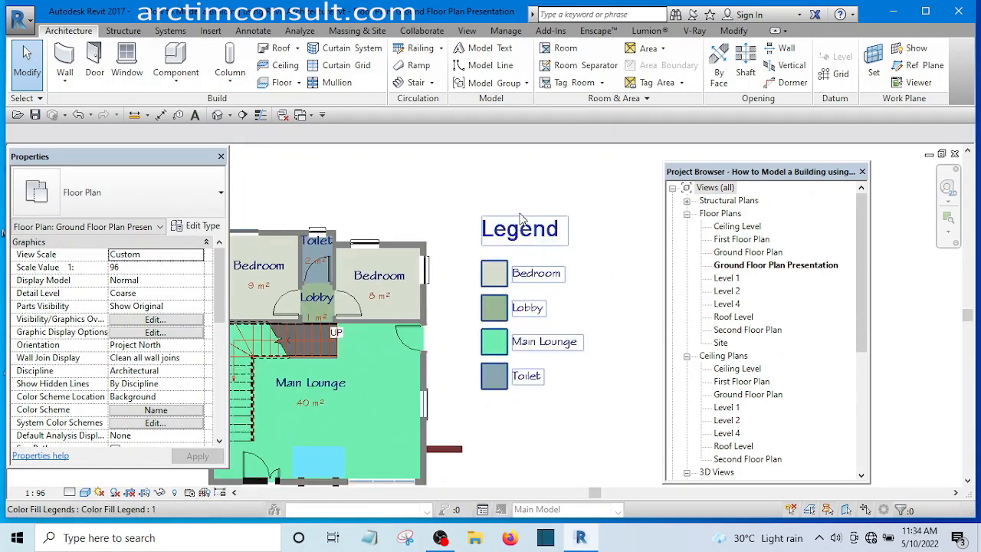
scroll(529, 276, "up", 1)
scroll(555, 290, "down", 5)
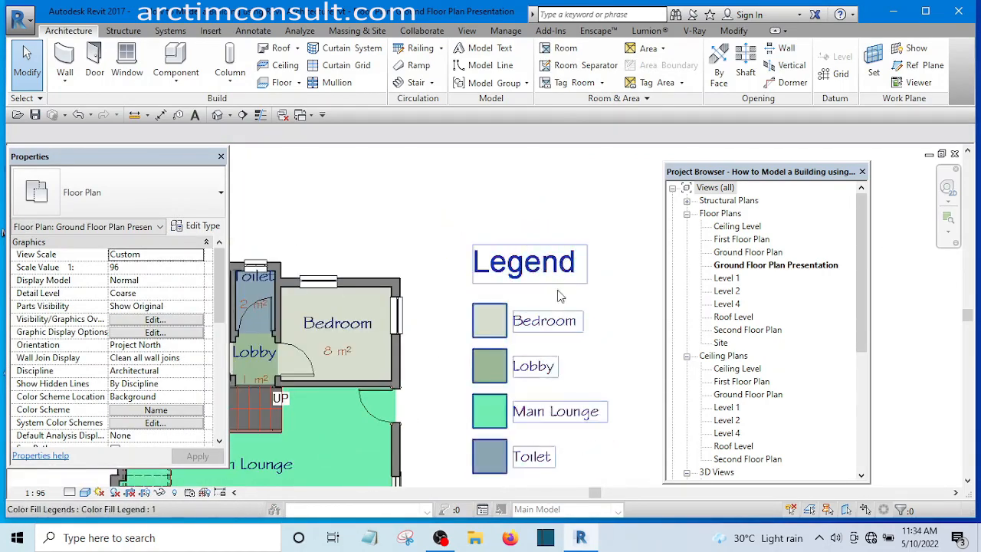
scroll(361, 365, "up", 1)
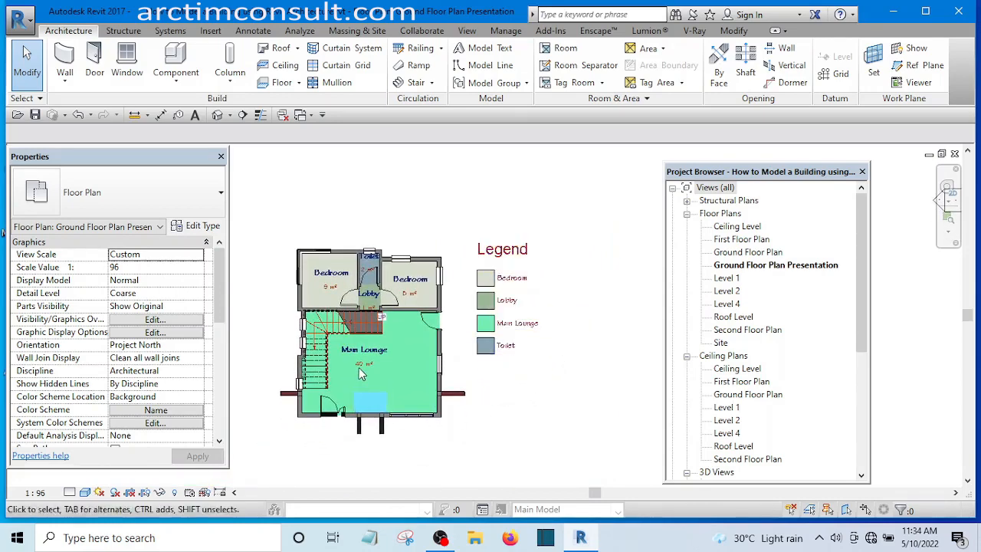
Step: Move the Toilet room tag slightly down within the toilet, away from the window wall
scroll(495, 433, "up", 2)
scroll(498, 426, "up", 1)
middle_click_drag(520, 414, 571, 426)
scroll(380, 191, "up", 4)
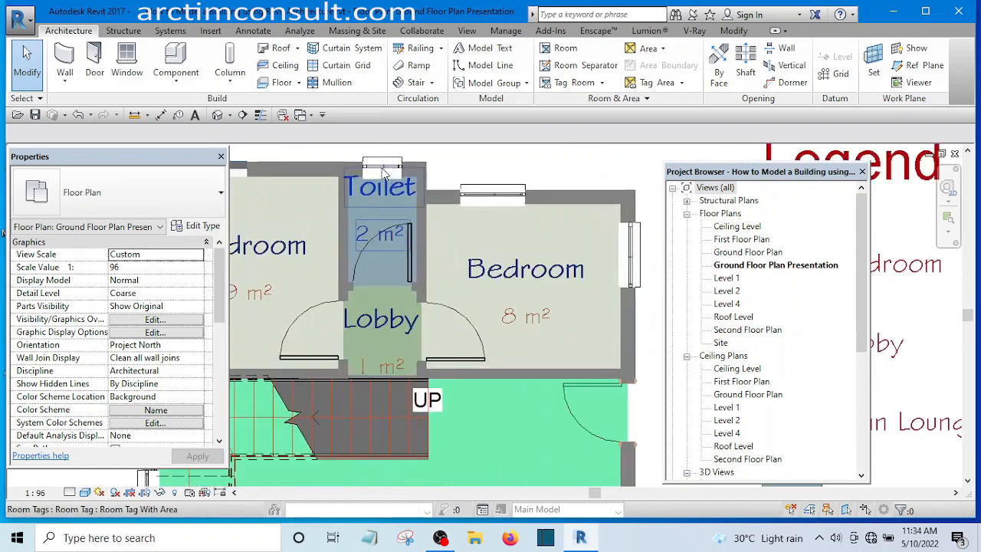
left_click(378, 193)
left_click_drag(388, 251, 384, 276)
scroll(384, 276, "down", 6)
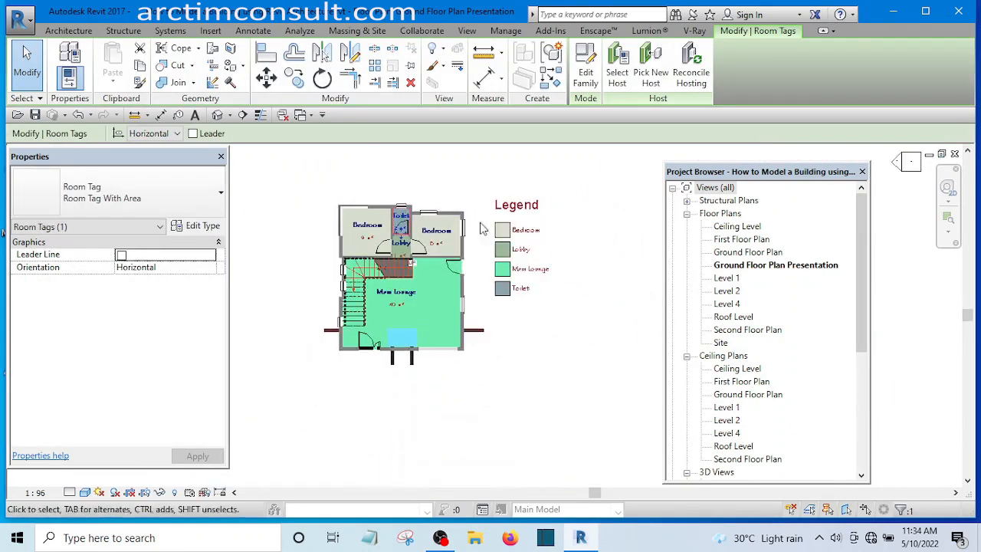
left_click(555, 377)
Step: Set the colour of the Main Lounge filled region's Solid Black type to green RGB 087-247-167
scroll(357, 361, "up", 5)
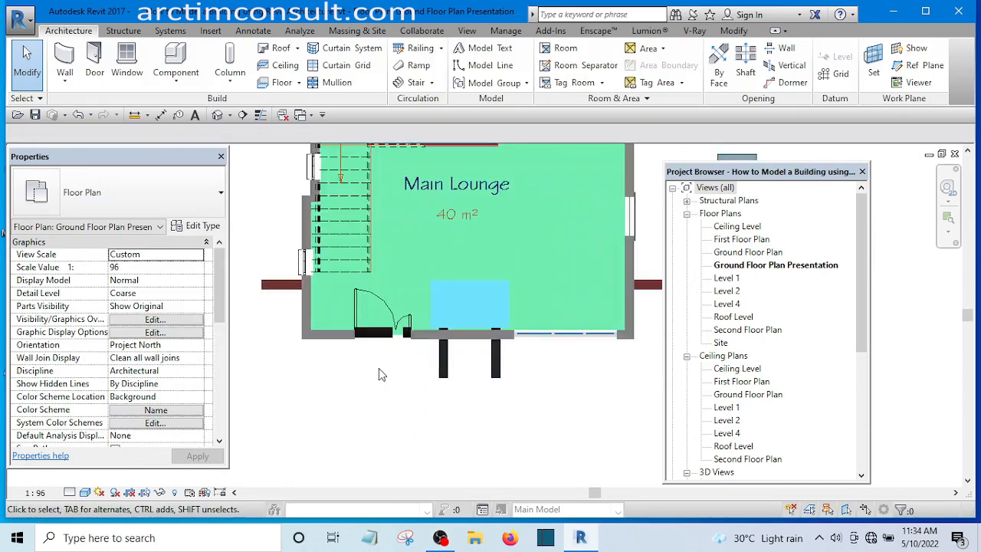
middle_click_drag(378, 368, 367, 393)
left_click(464, 302)
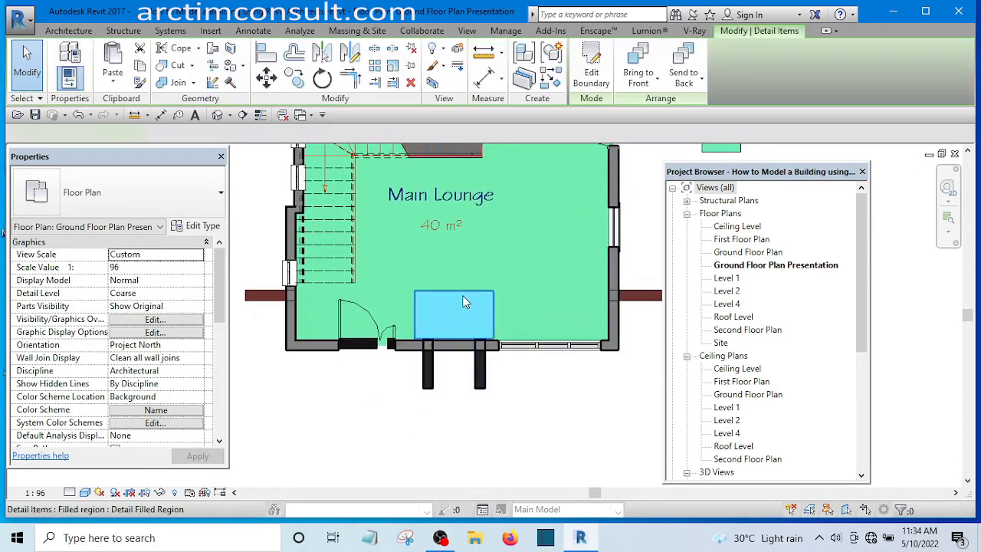
left_click(202, 226)
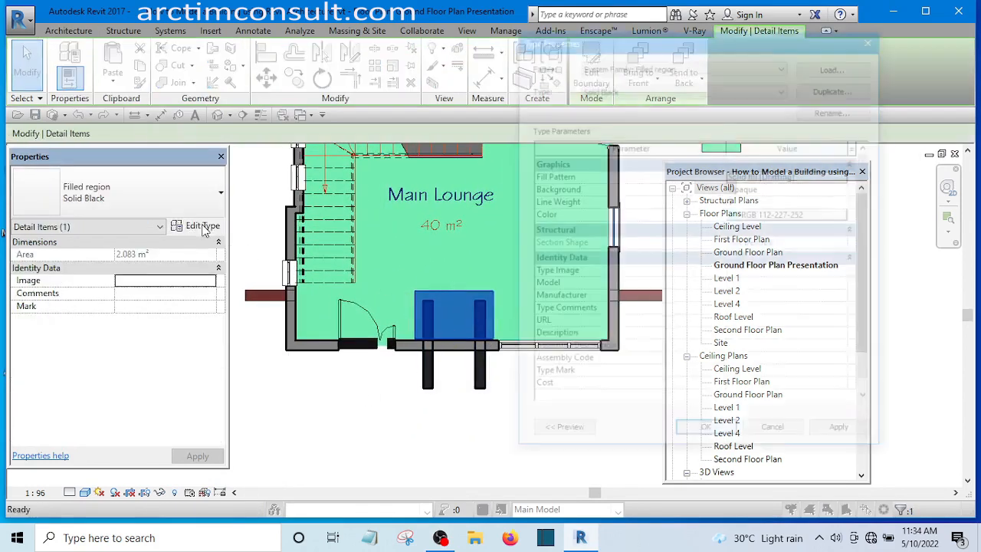
left_click(735, 214)
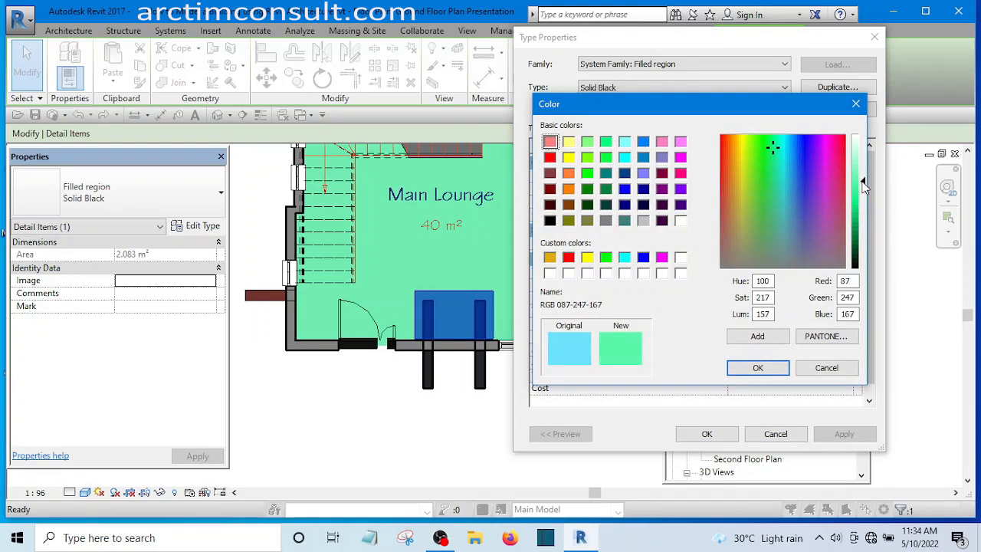
left_click(756, 368)
left_click(702, 434)
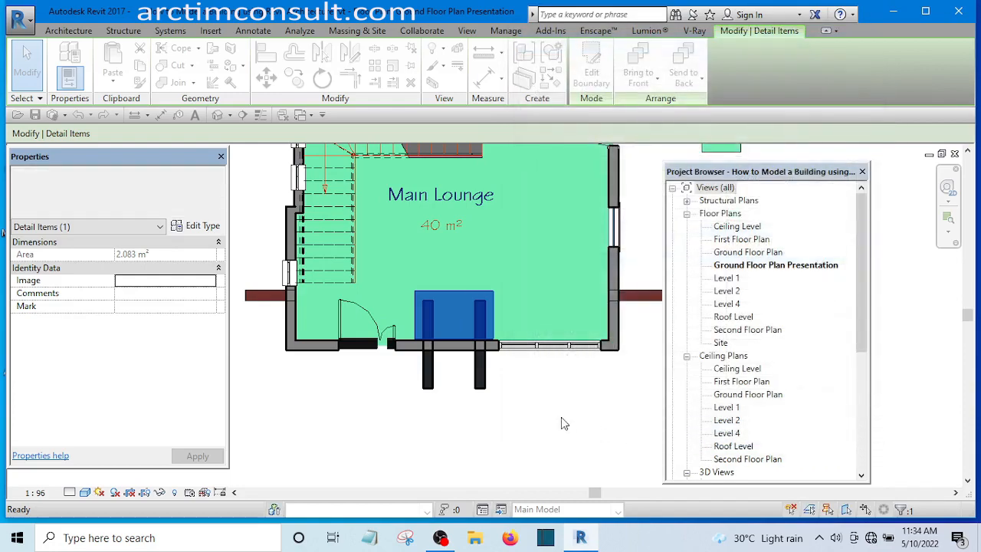
left_click(561, 418)
Step: Compare the recoloured filled region with the surrounding Main Lounge colour and the legend on the plan
scroll(554, 401, "down", 2)
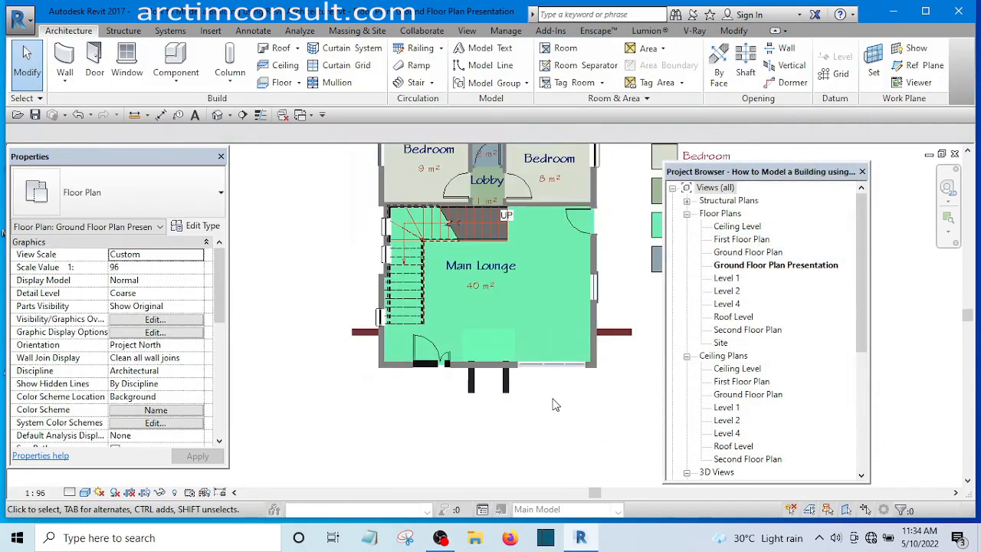
scroll(496, 344, "up", 2)
scroll(451, 418, "down", 2)
scroll(450, 418, "down", 3)
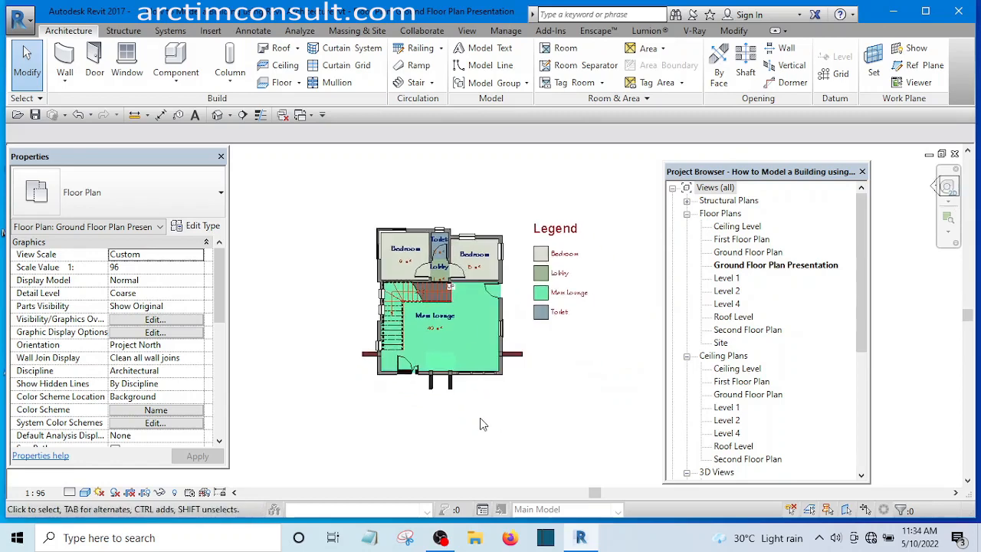
scroll(504, 436, "up", 2)
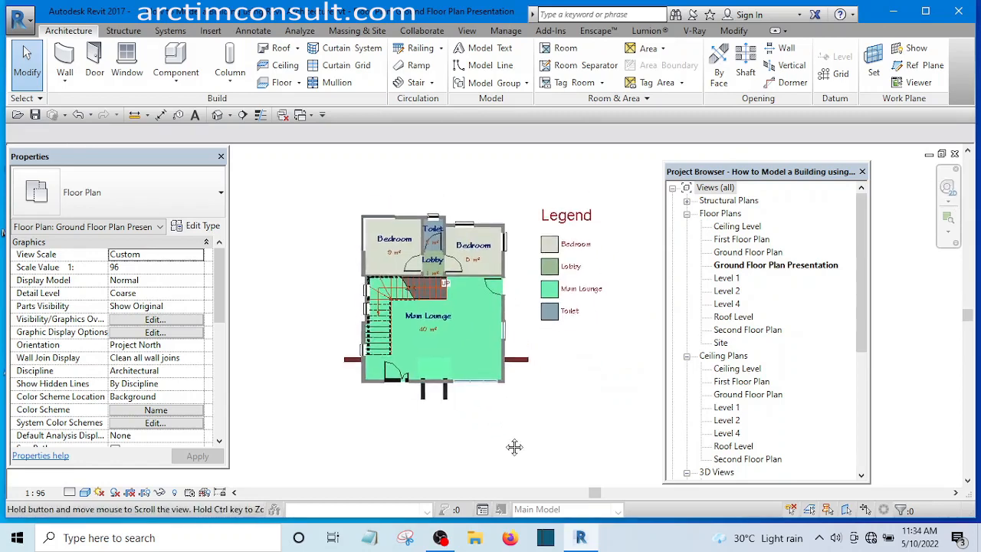
scroll(494, 435, "up", 1)
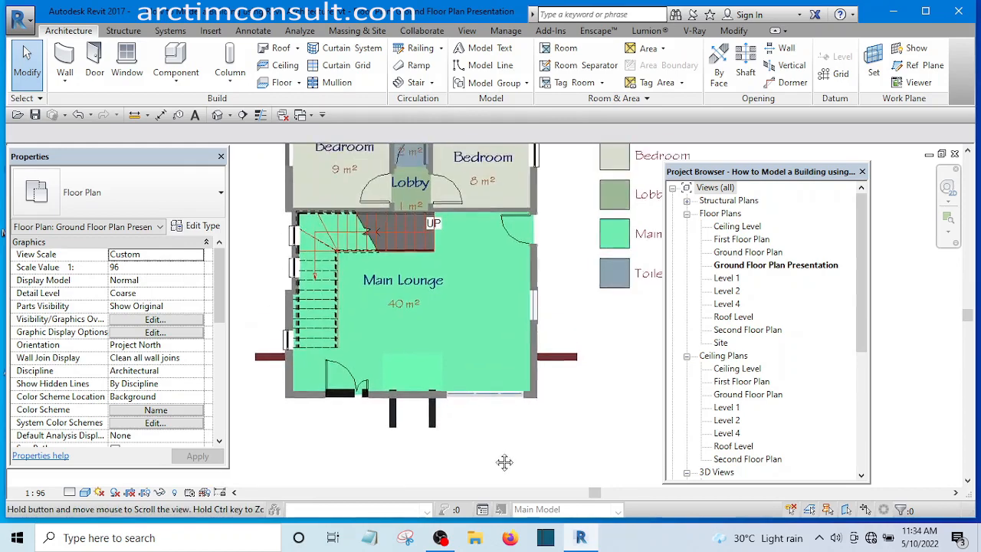